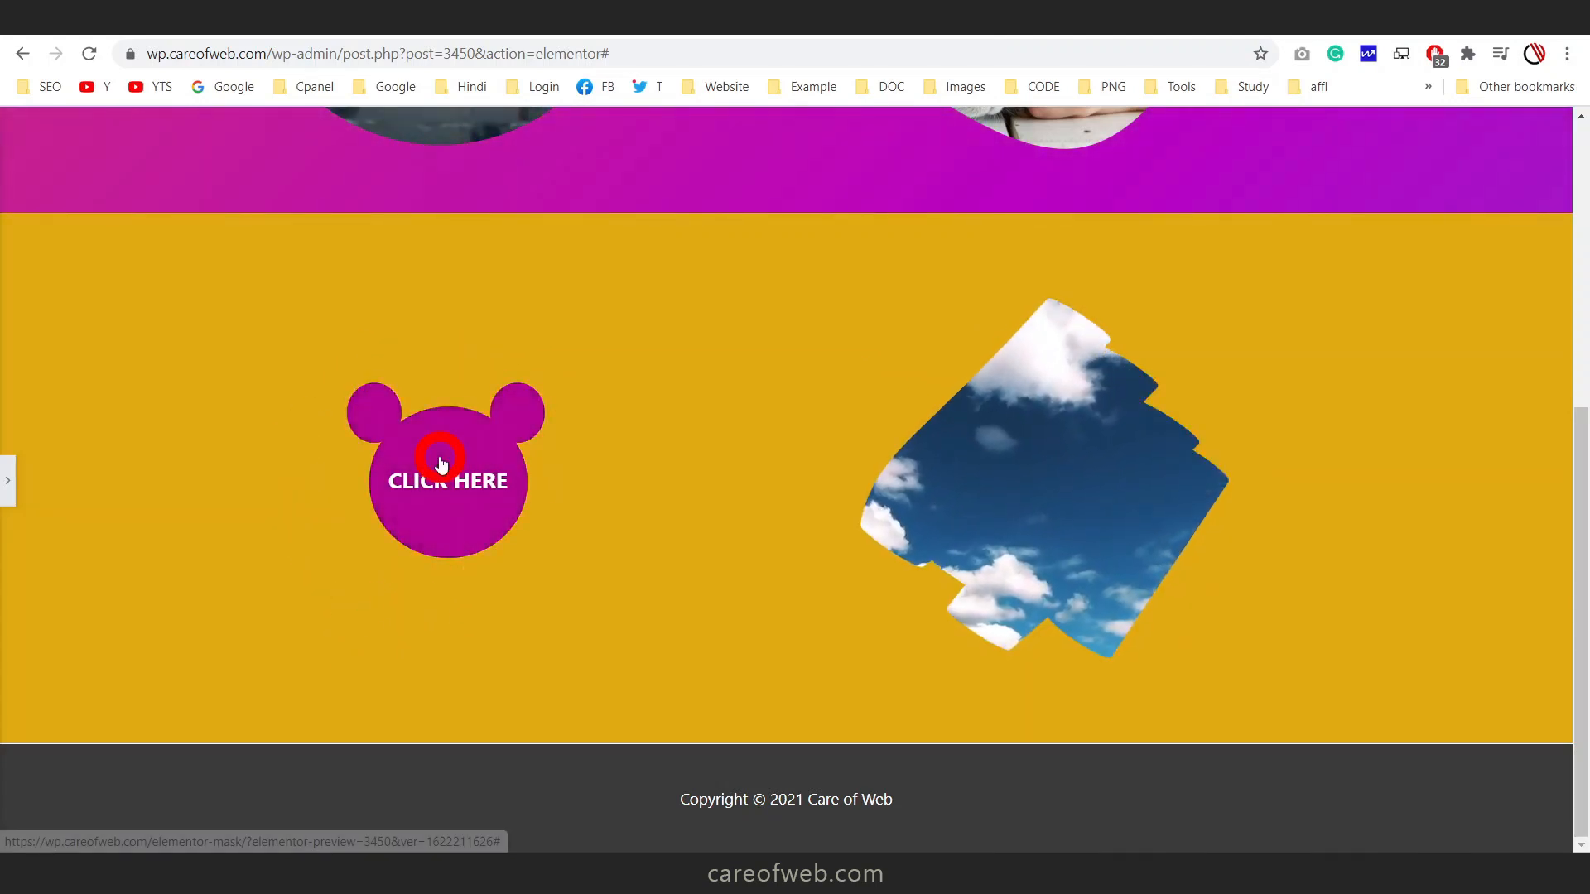
Look over the example page's masked photos, CLICK HERE button and sketch-shaped sky graphic
left_click(447, 497)
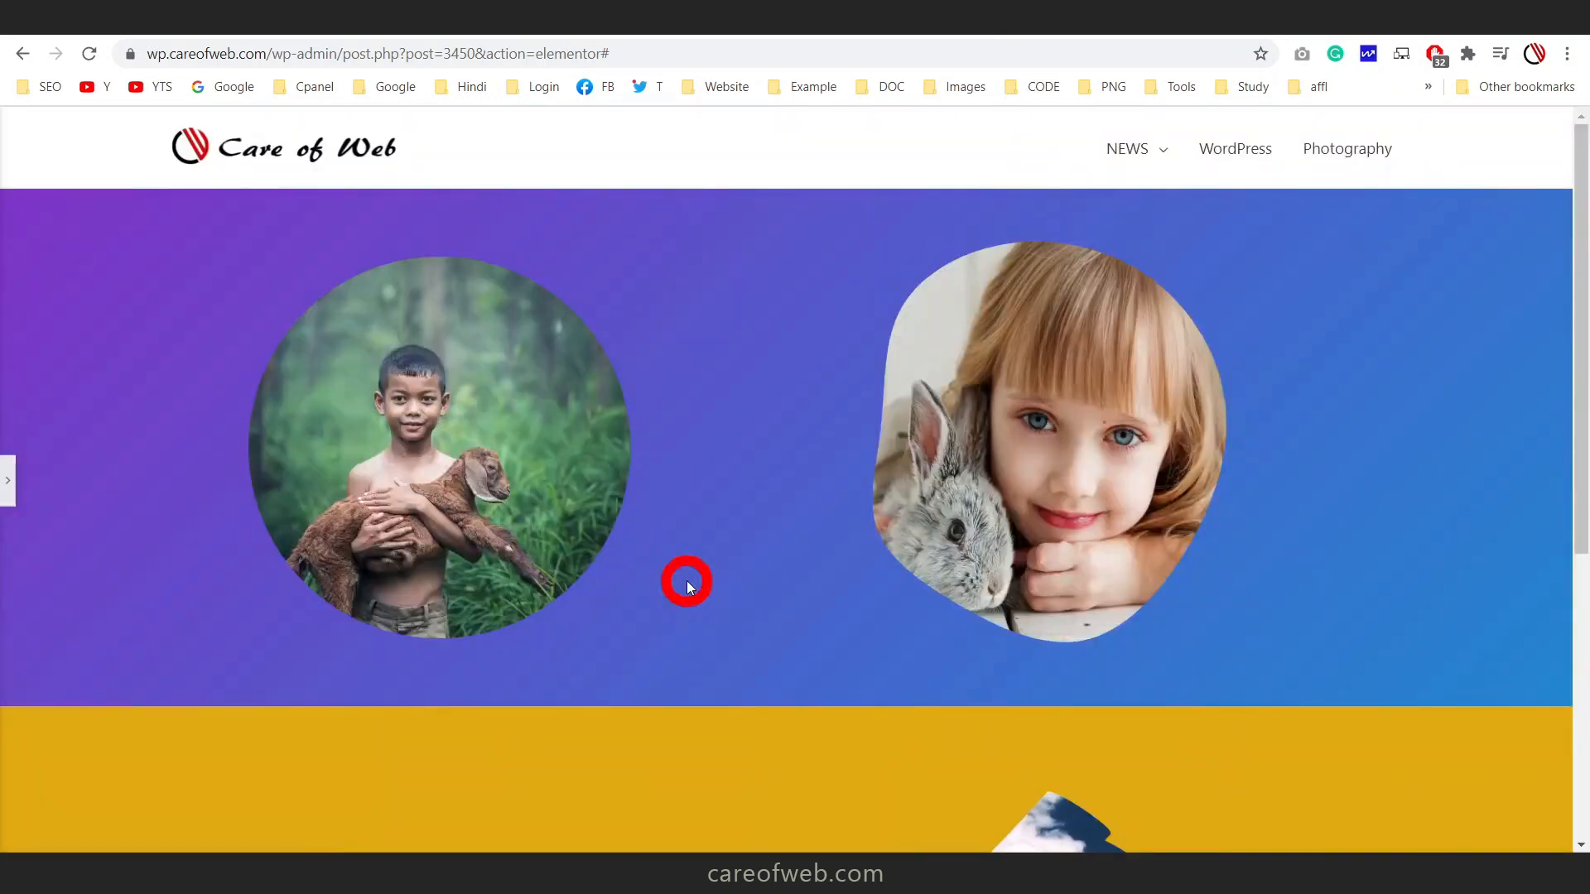
scroll(687, 579, "down", 6)
scroll(687, 584, "up", 6)
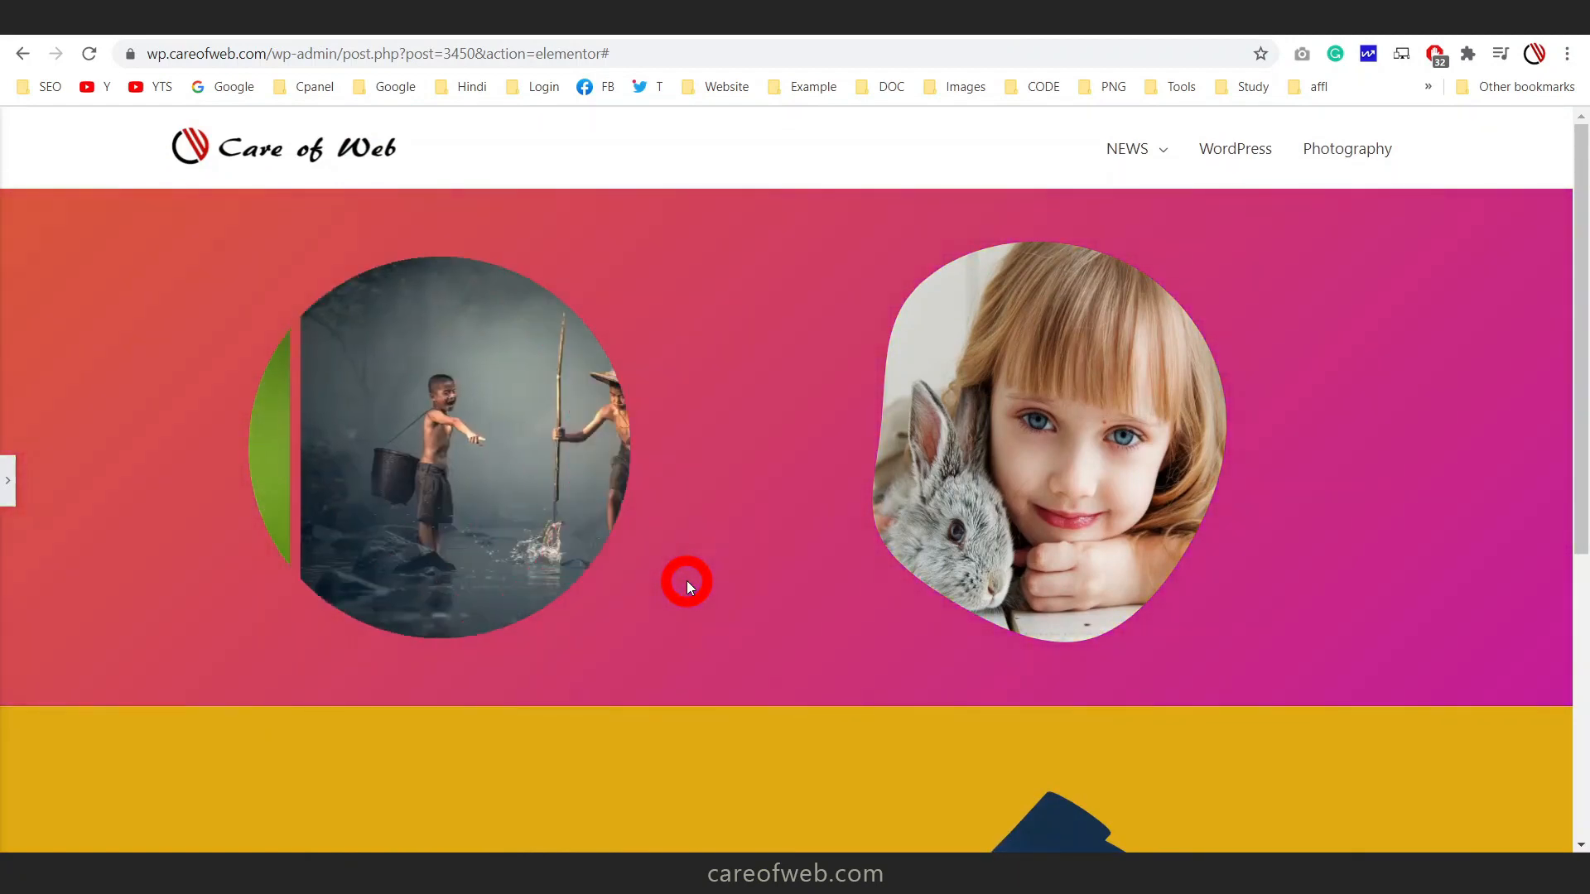
scroll(719, 568, "down", 4)
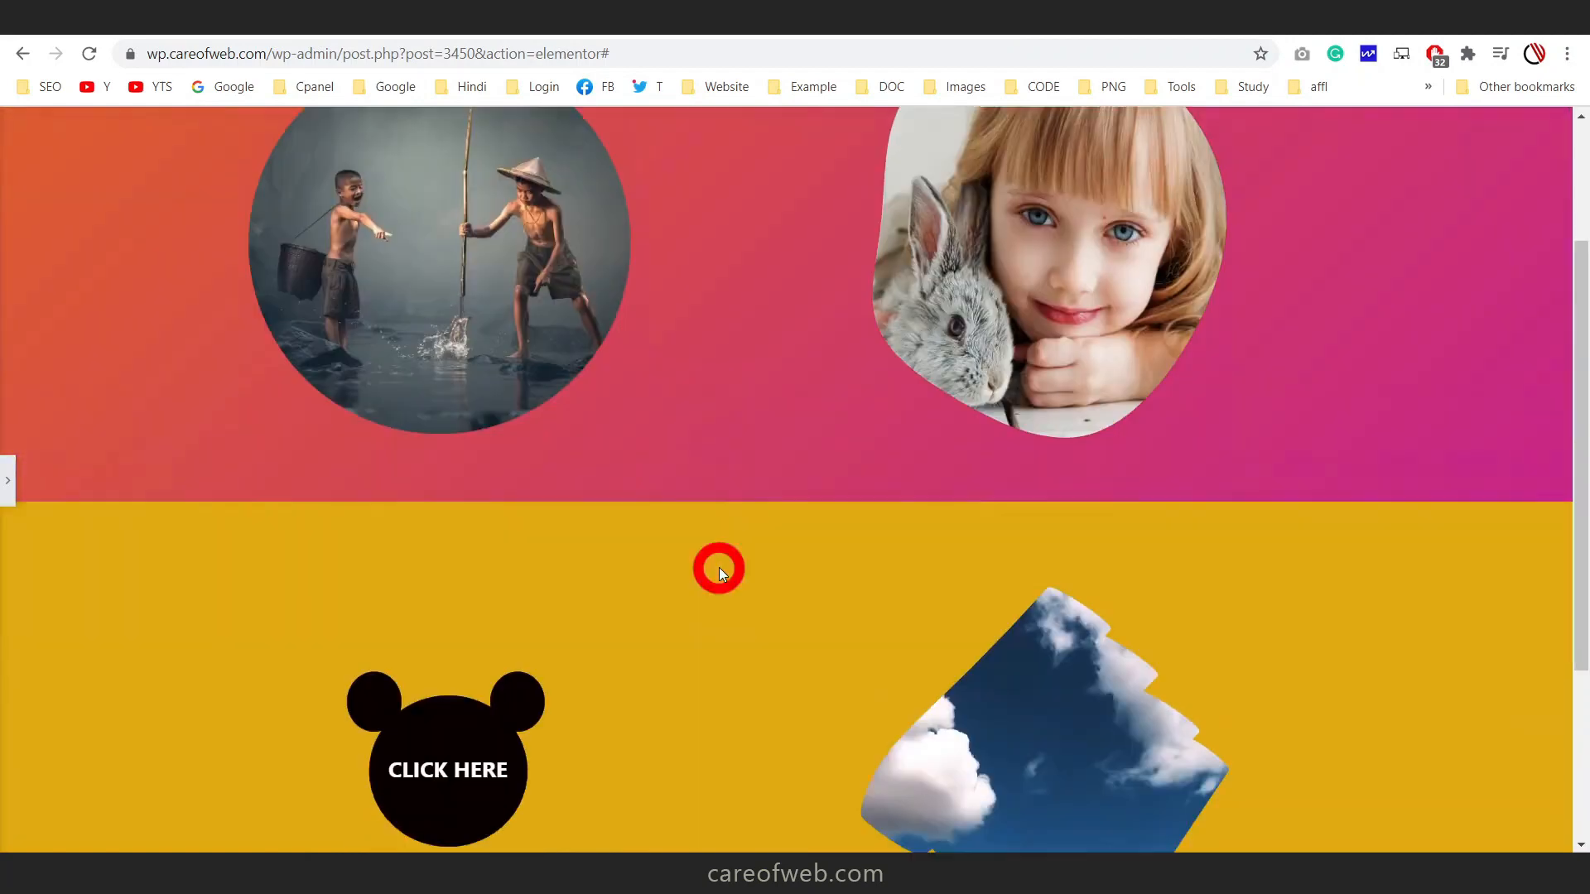
scroll(718, 568, "up", 4)
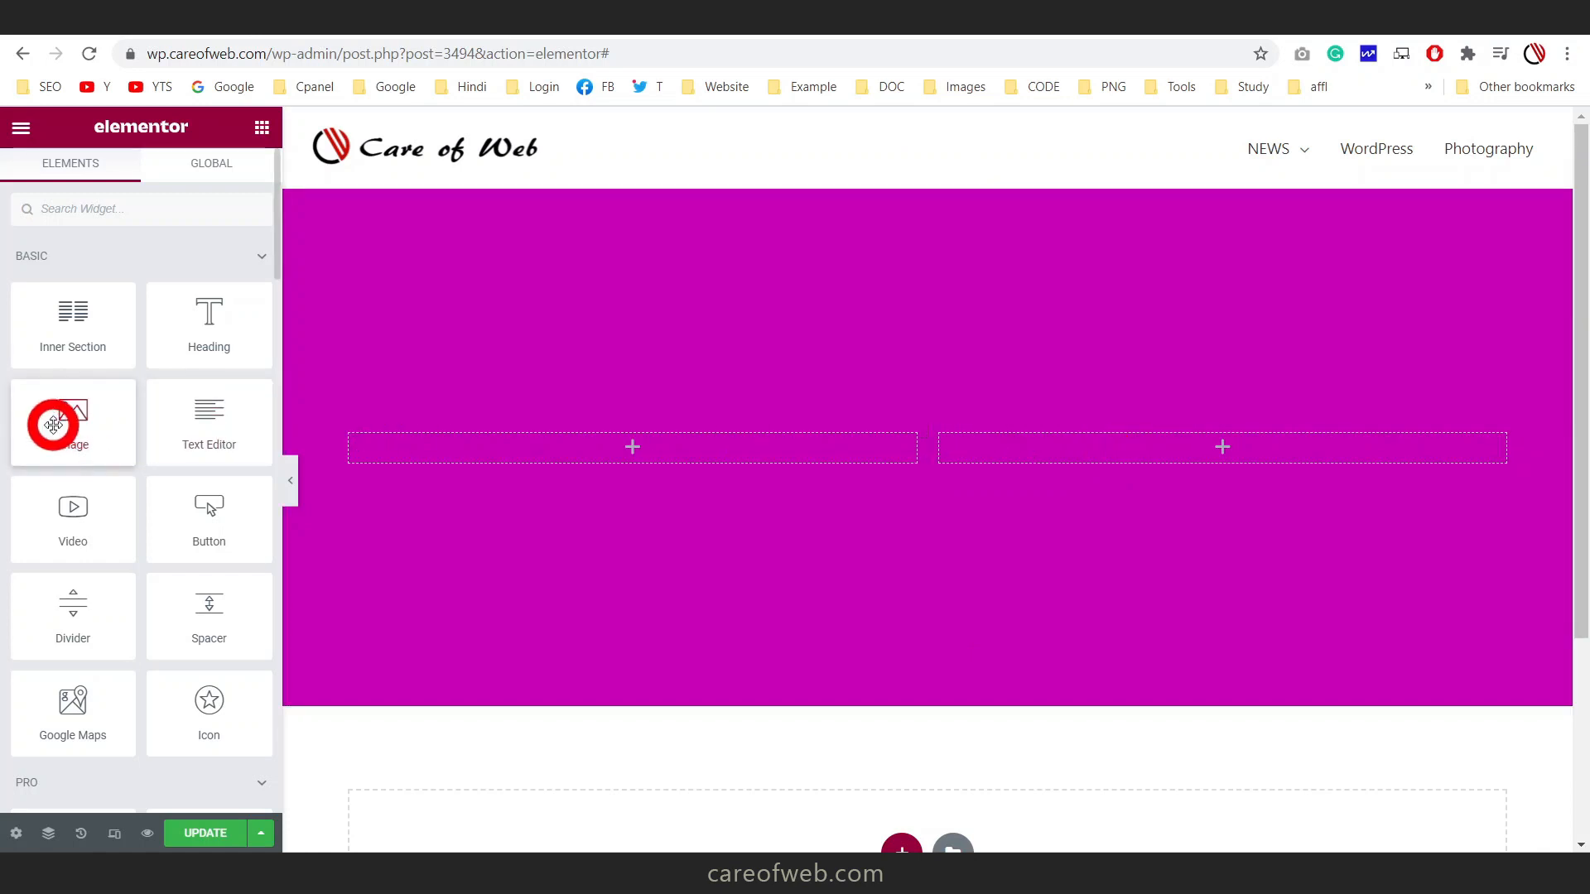
Add an Image widget to the second column and insert the photo of the boy holding a goat
left_click_drag(51, 424, 1100, 448)
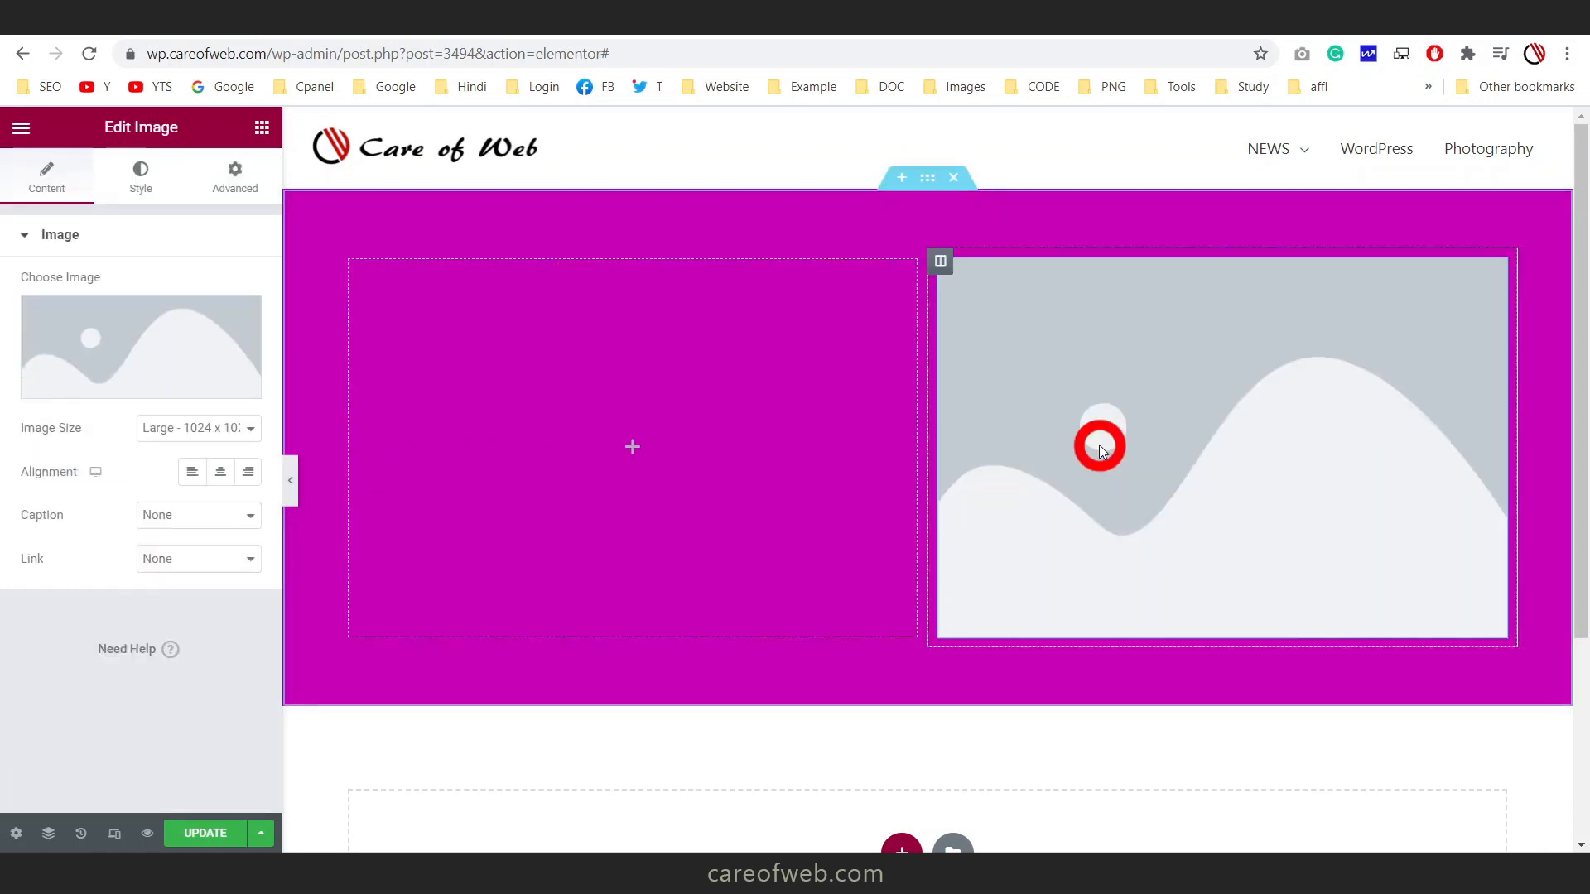
left_click(146, 381)
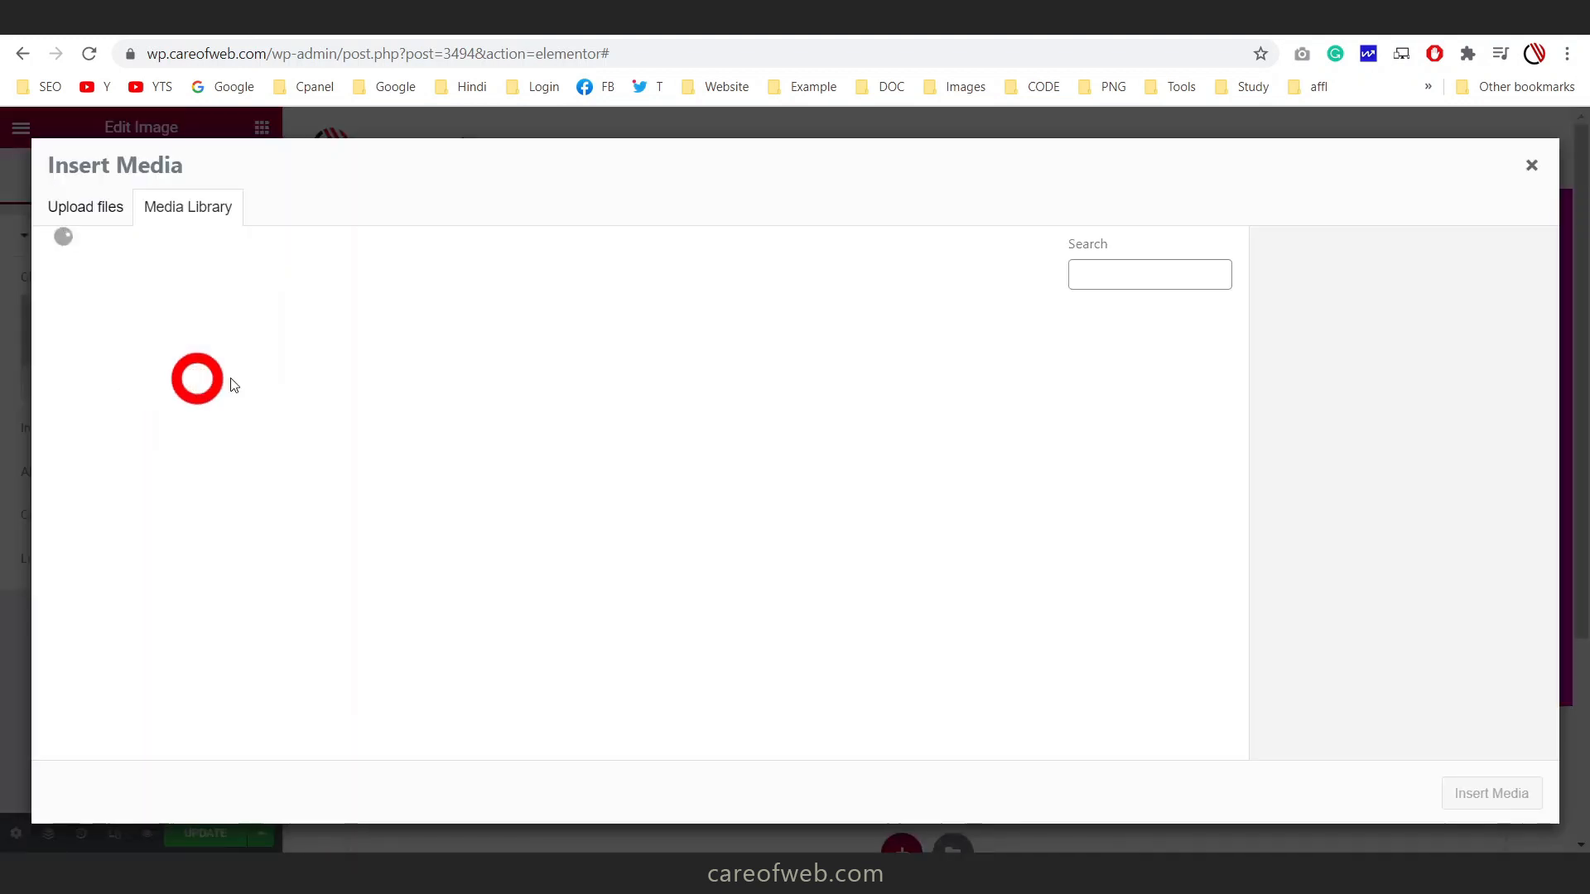
left_click(1485, 798)
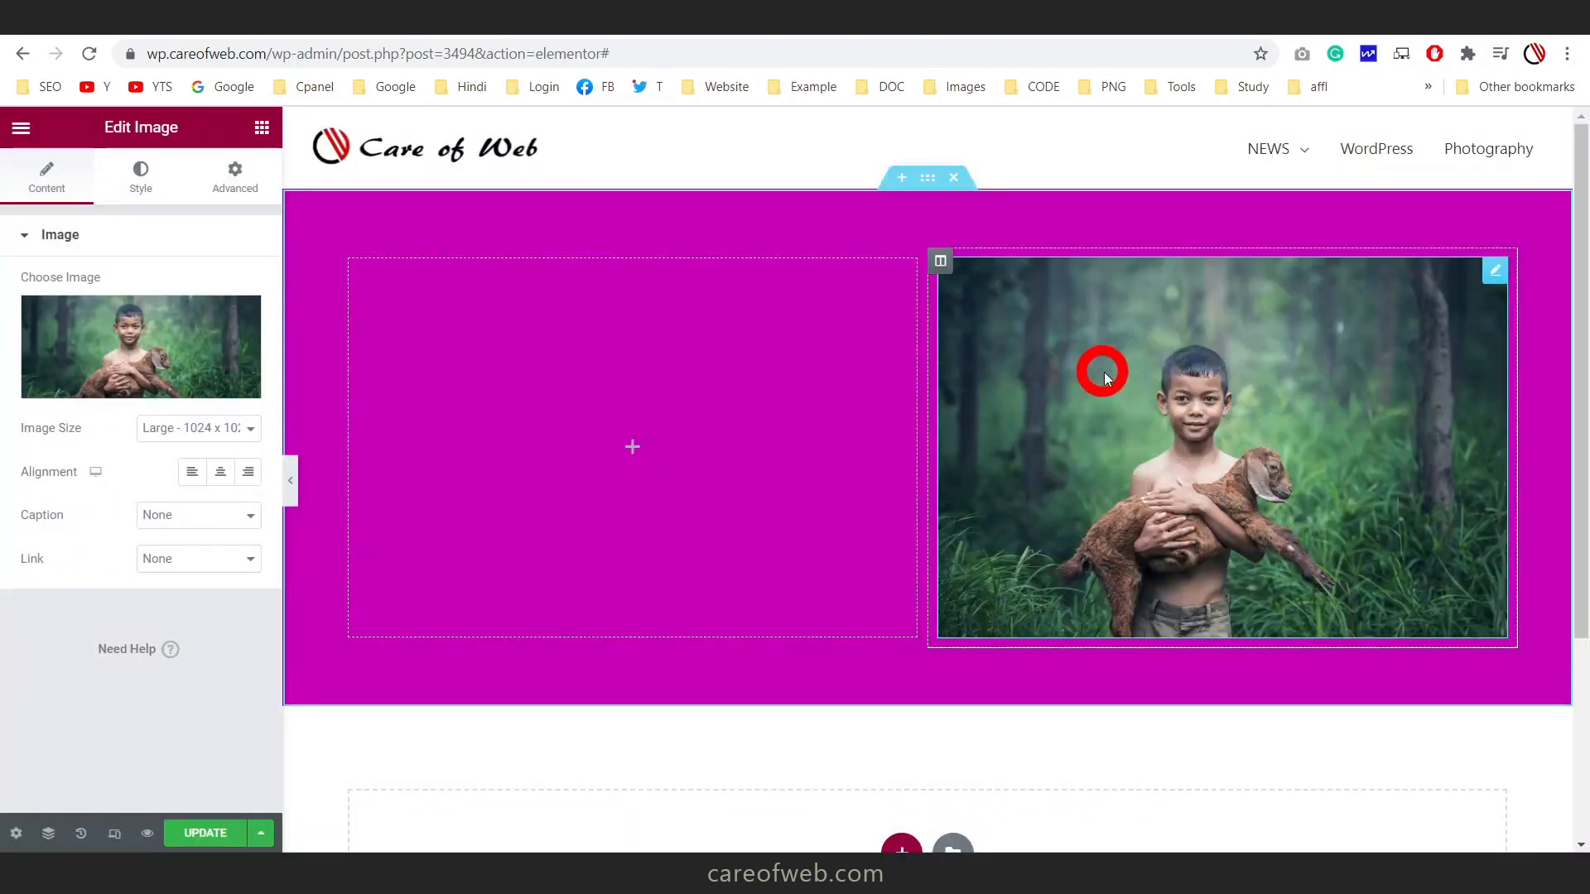
Turn on the mask for the image in its advanced settings, using the Circle shape
left_click(237, 170)
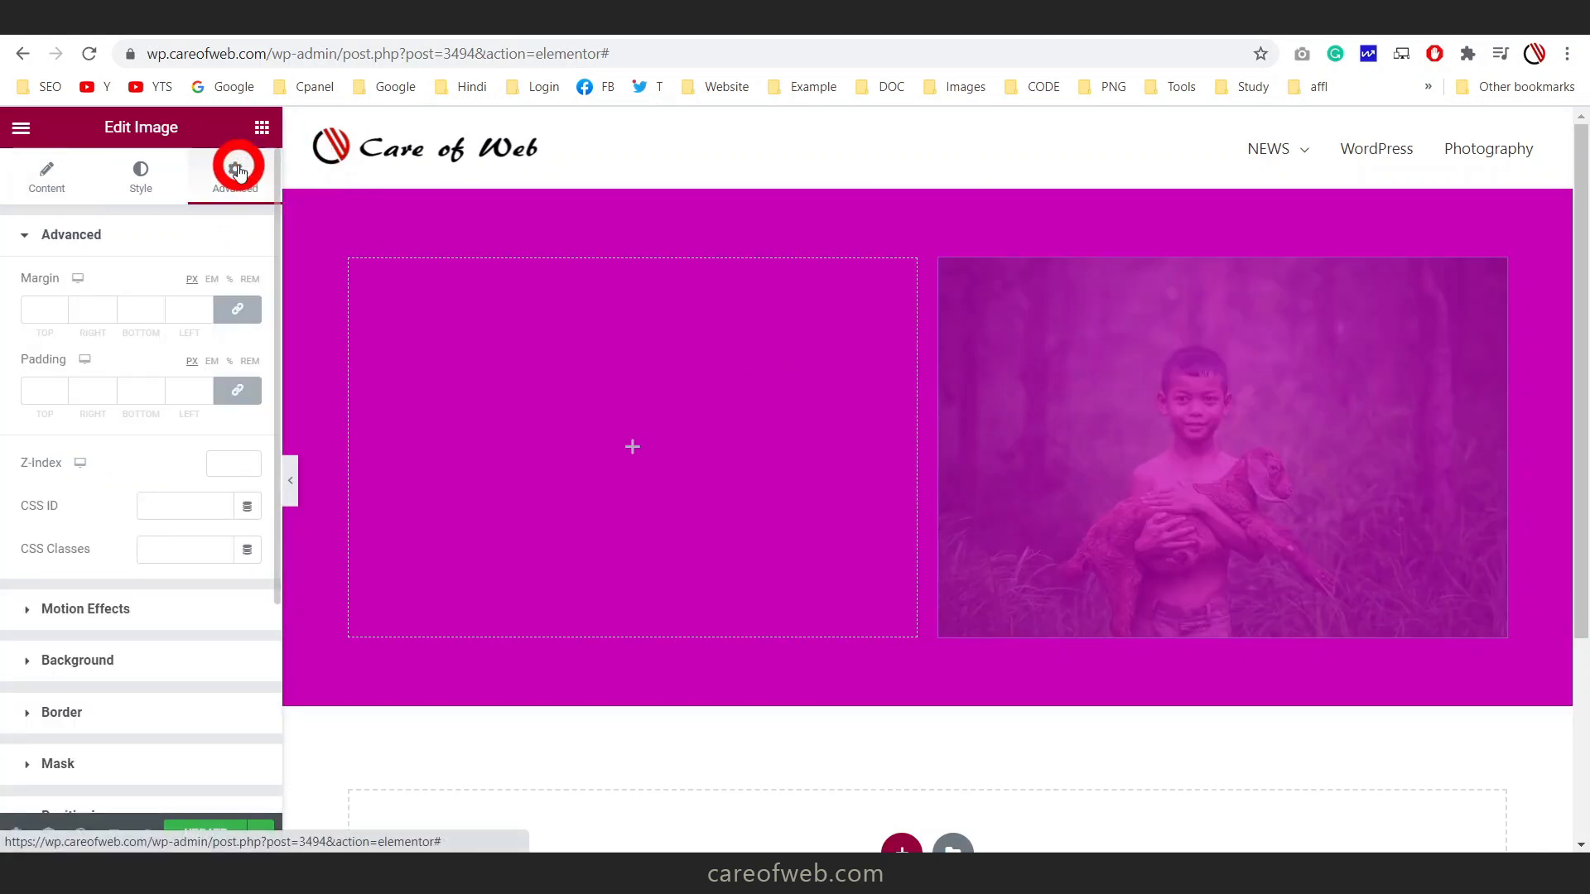
scroll(132, 513, "down", 4)
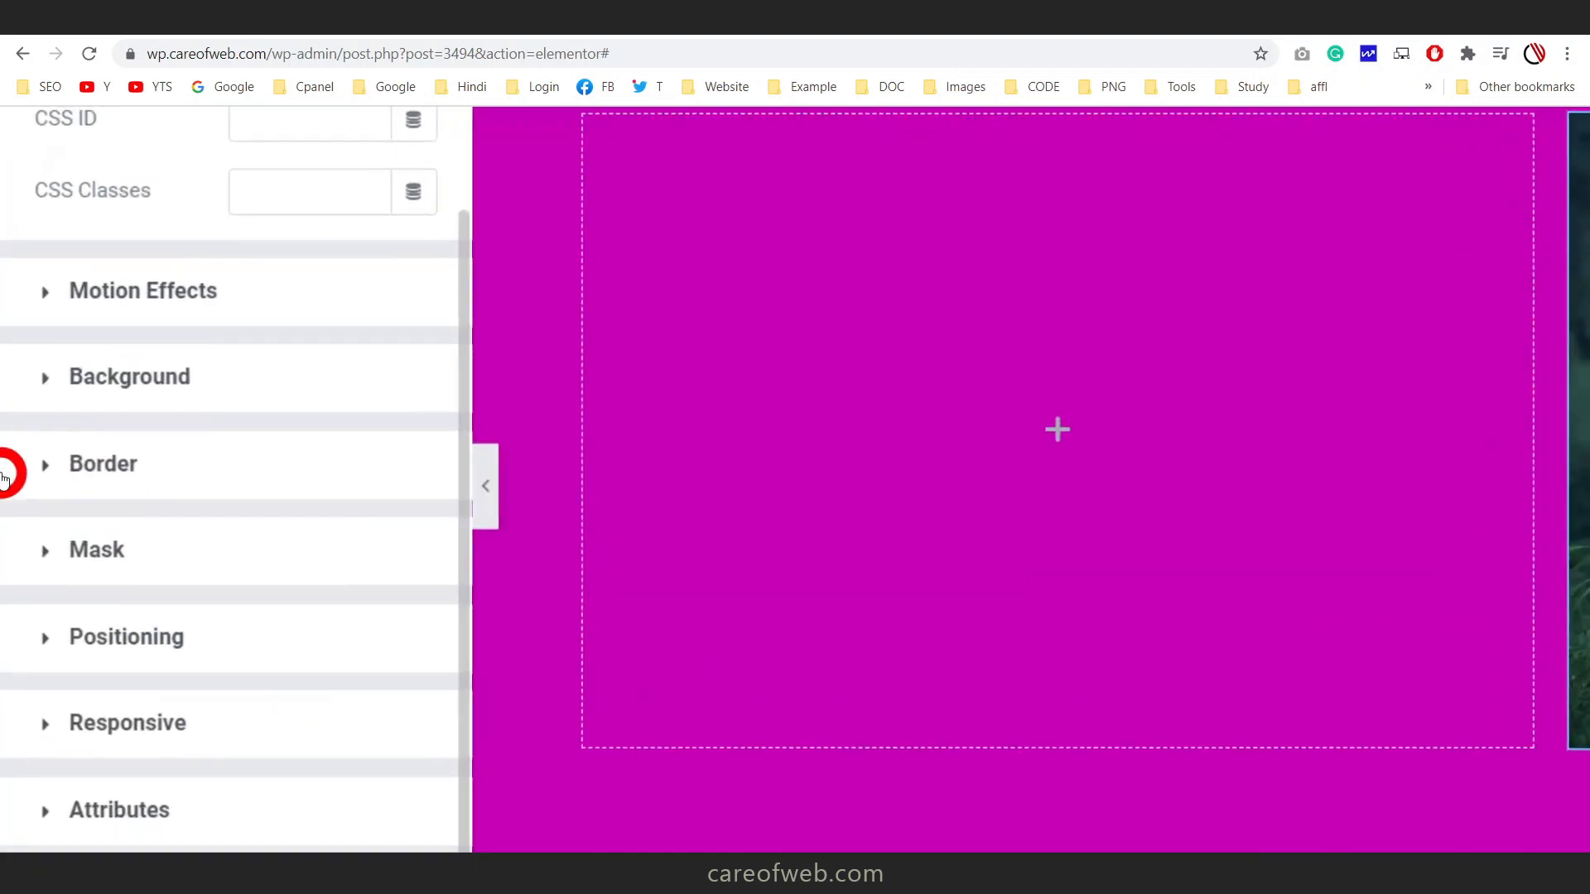
left_click(46, 551)
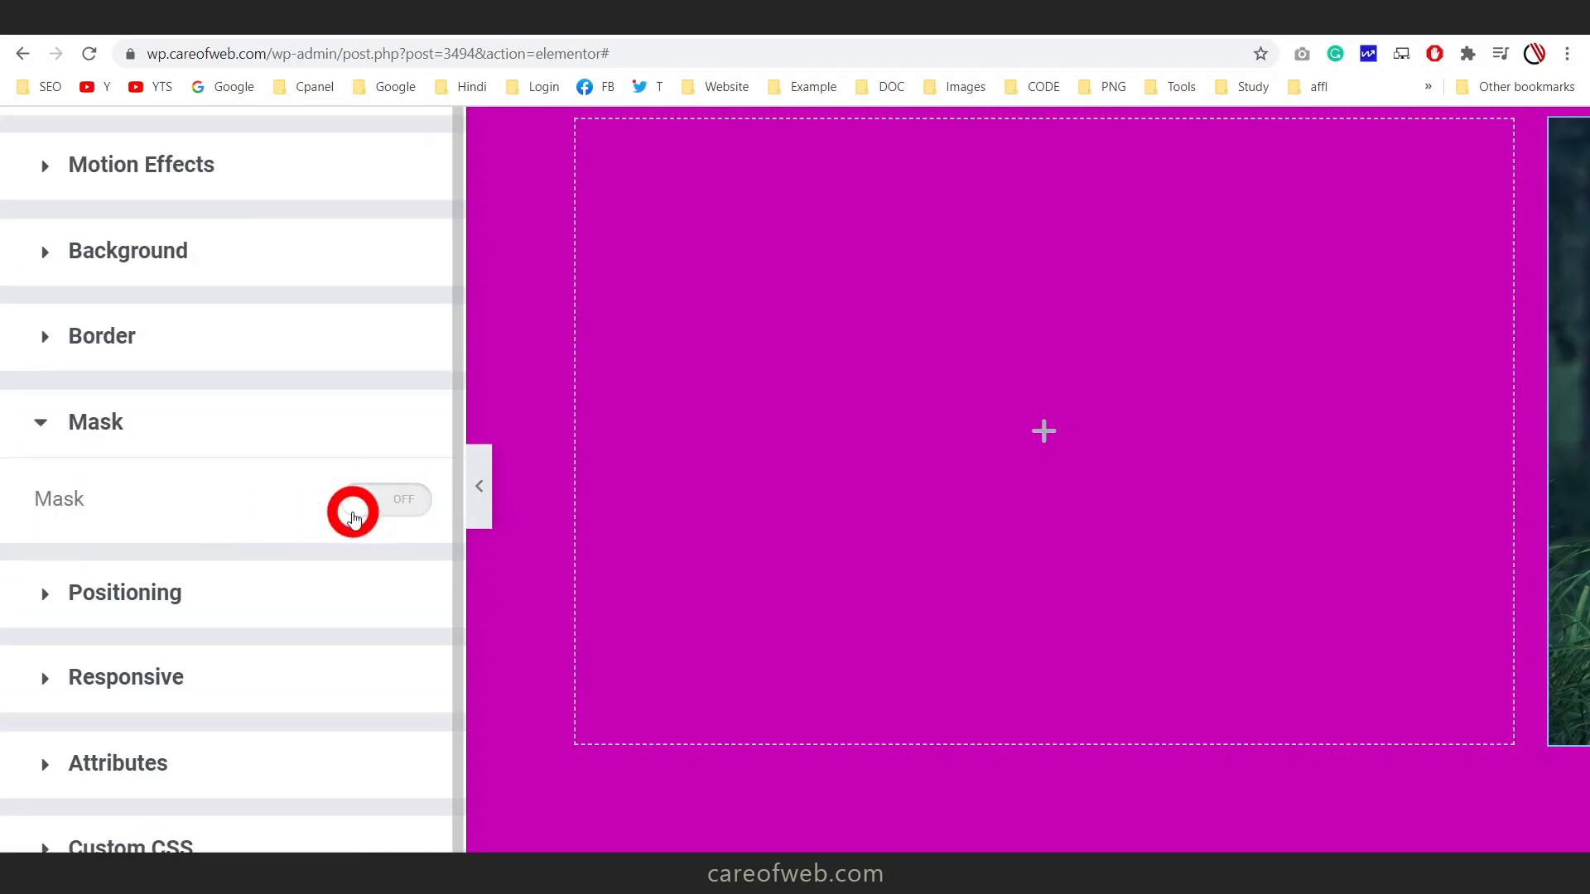
left_click(404, 501)
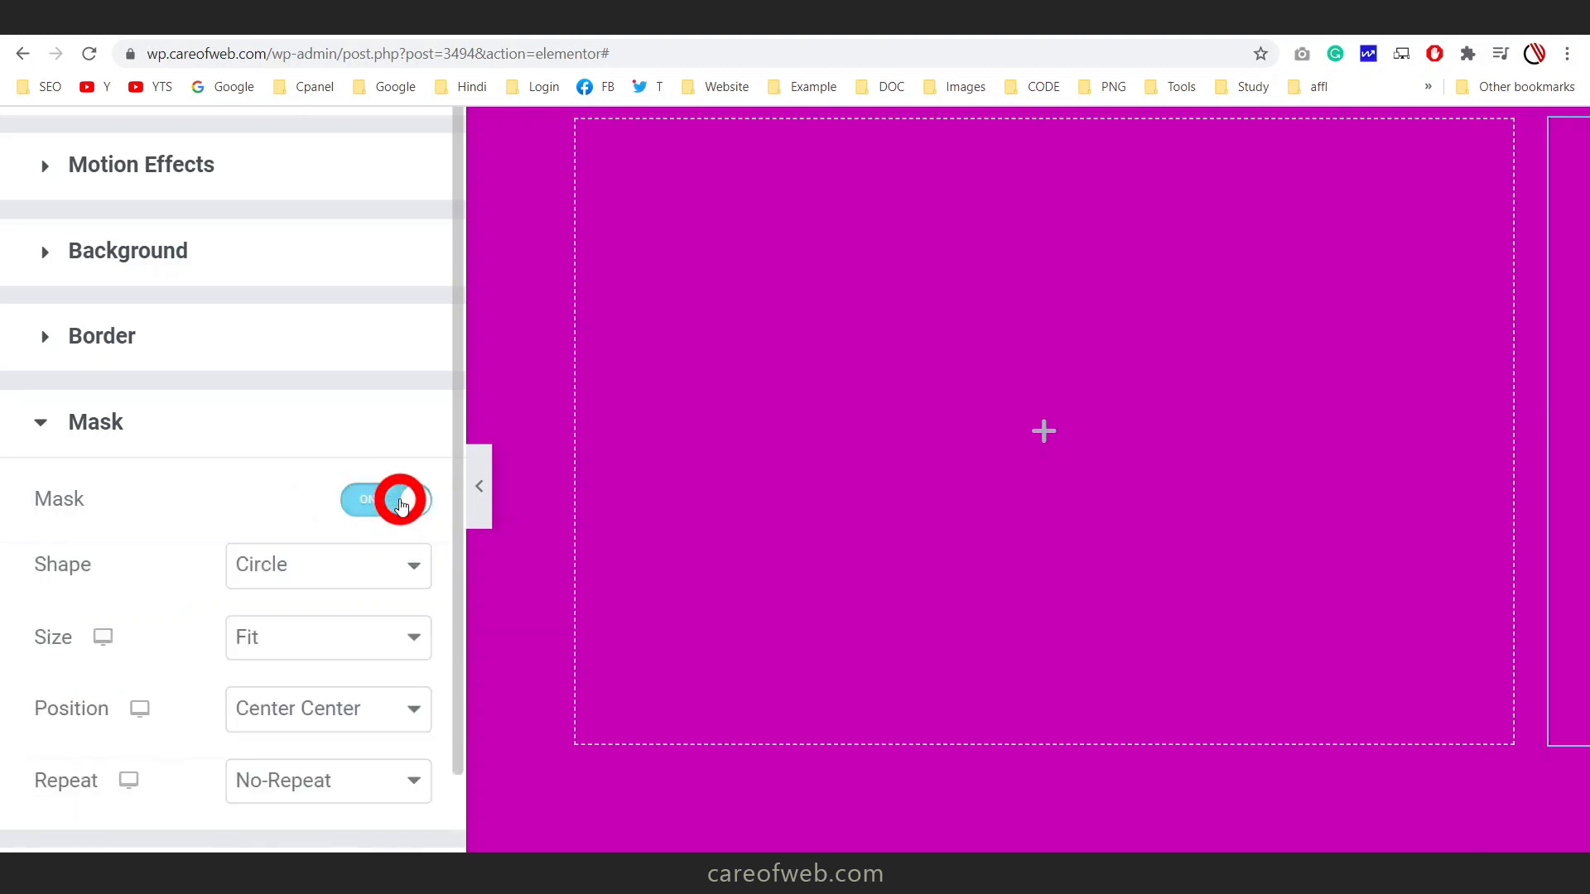
scroll(248, 477, "down", 2)
scroll(175, 476, "down", 2)
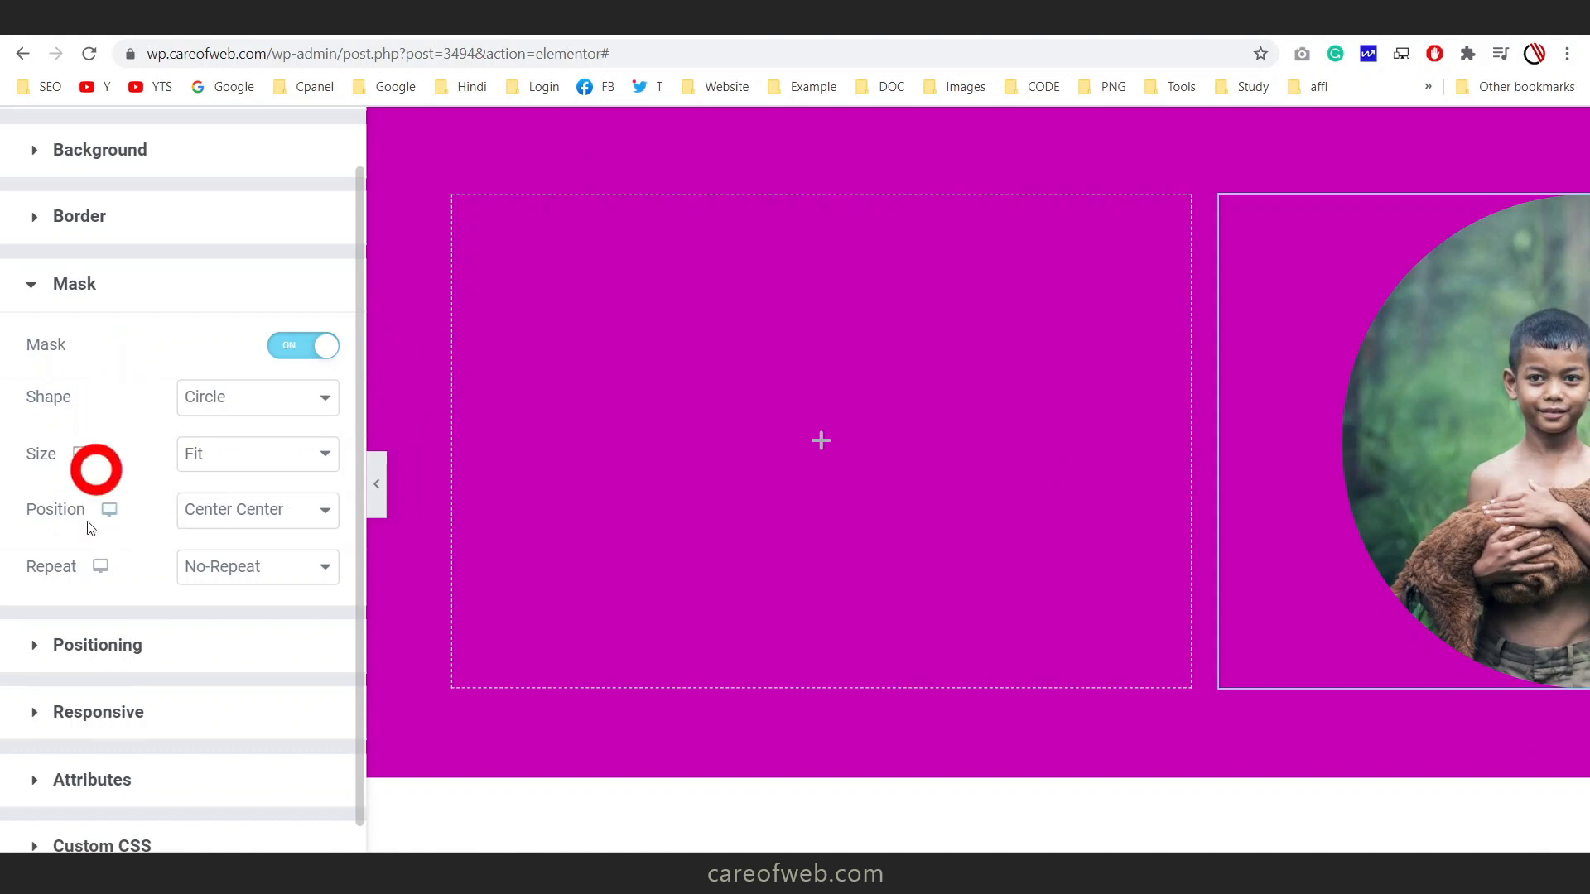
scroll(131, 423, "down", 1)
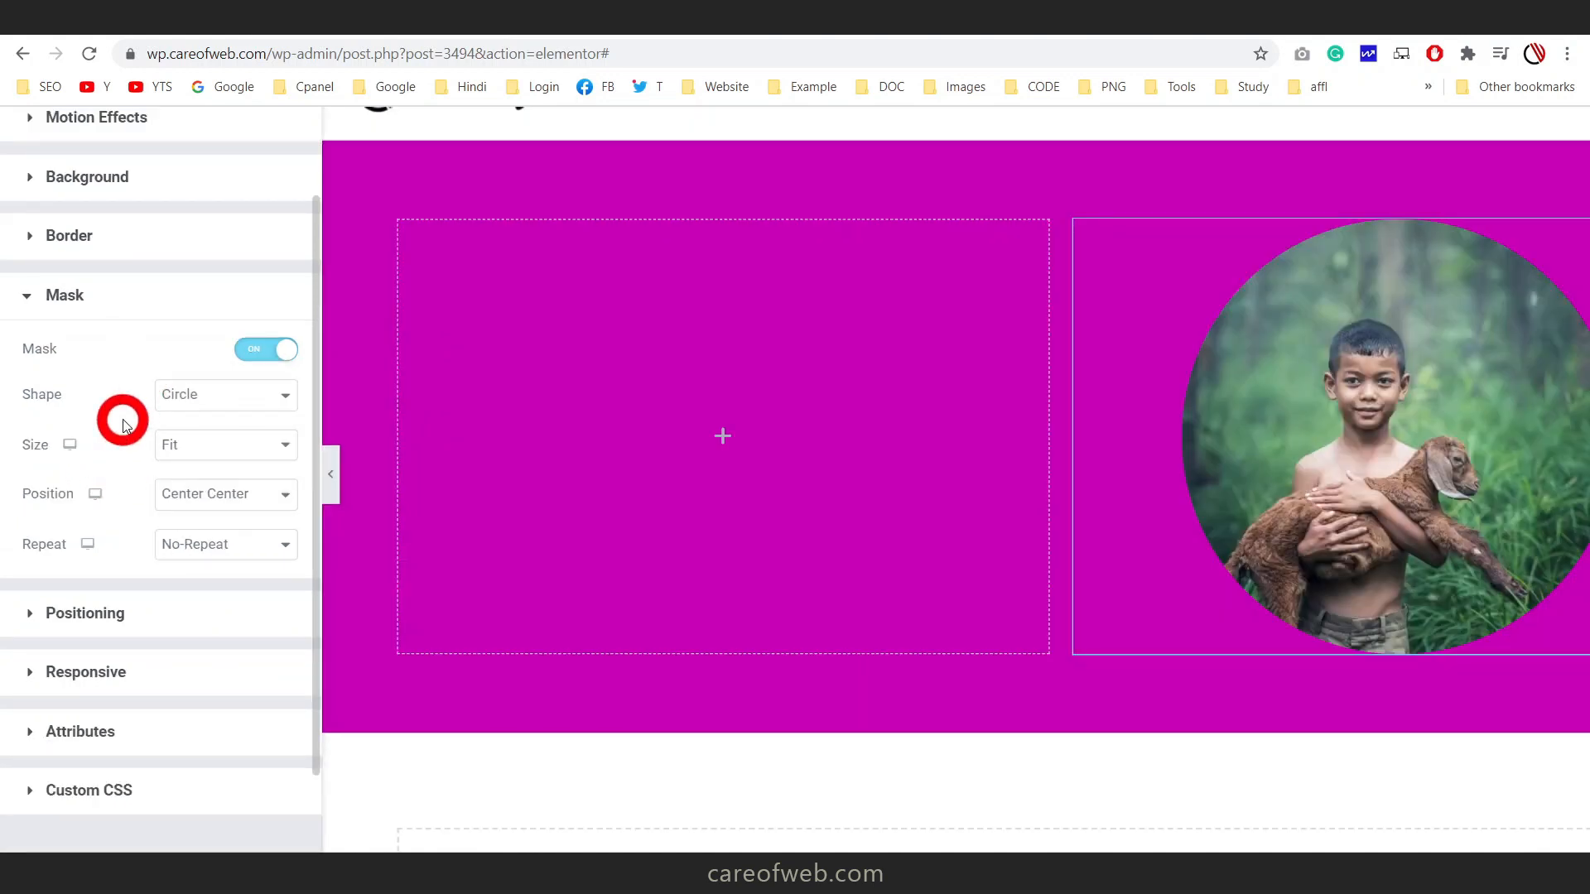
scroll(123, 424, "down", 1)
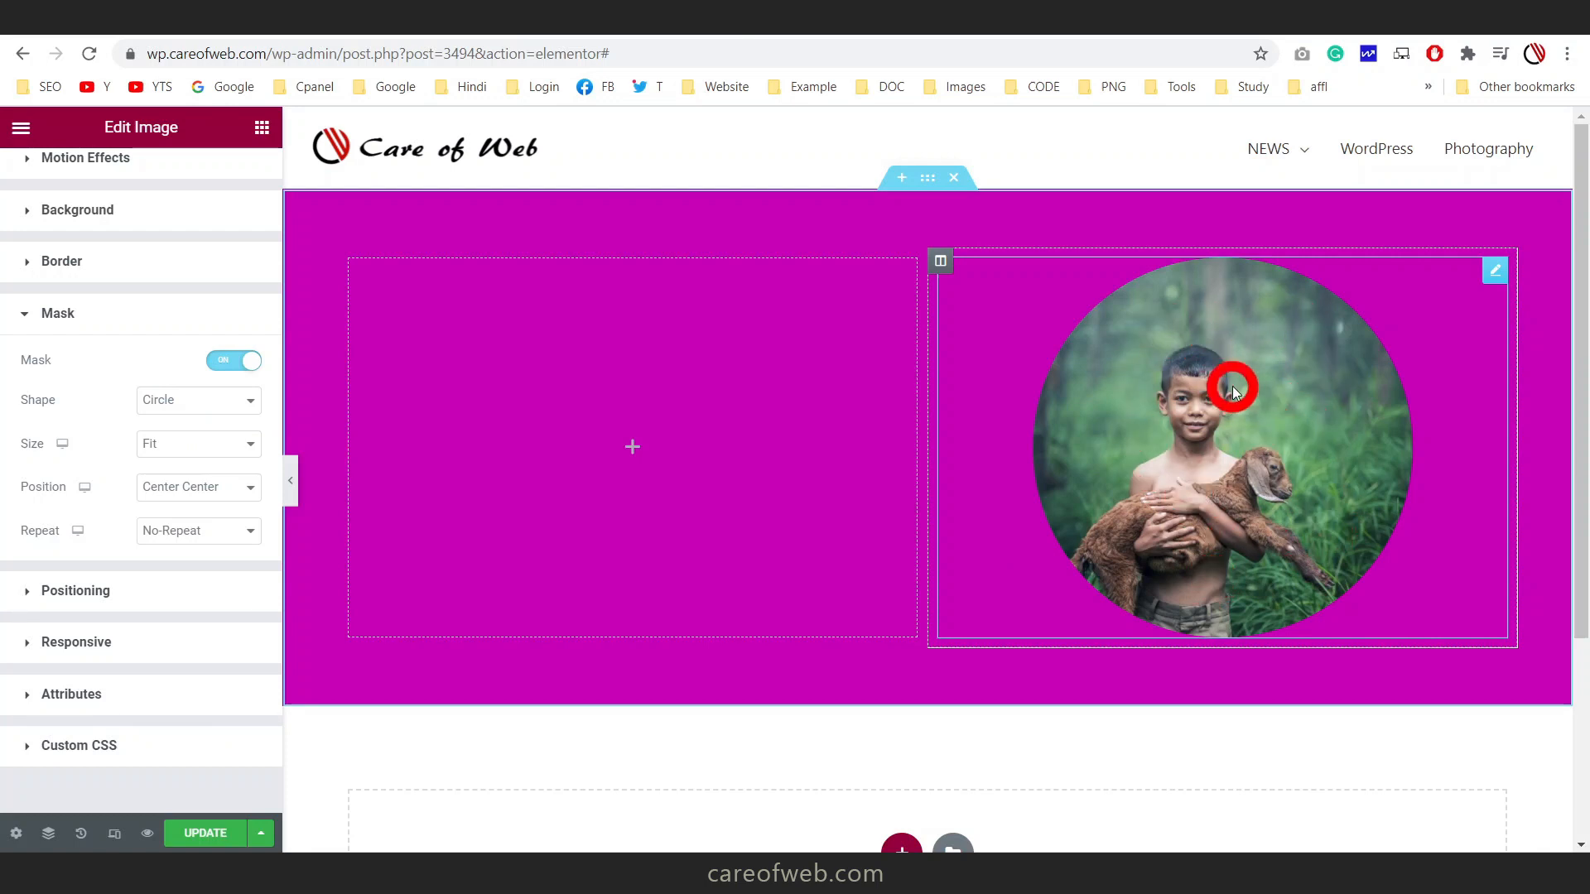
Try the Flower, Sketch and Triangle mask shapes on the image
left_click(196, 406)
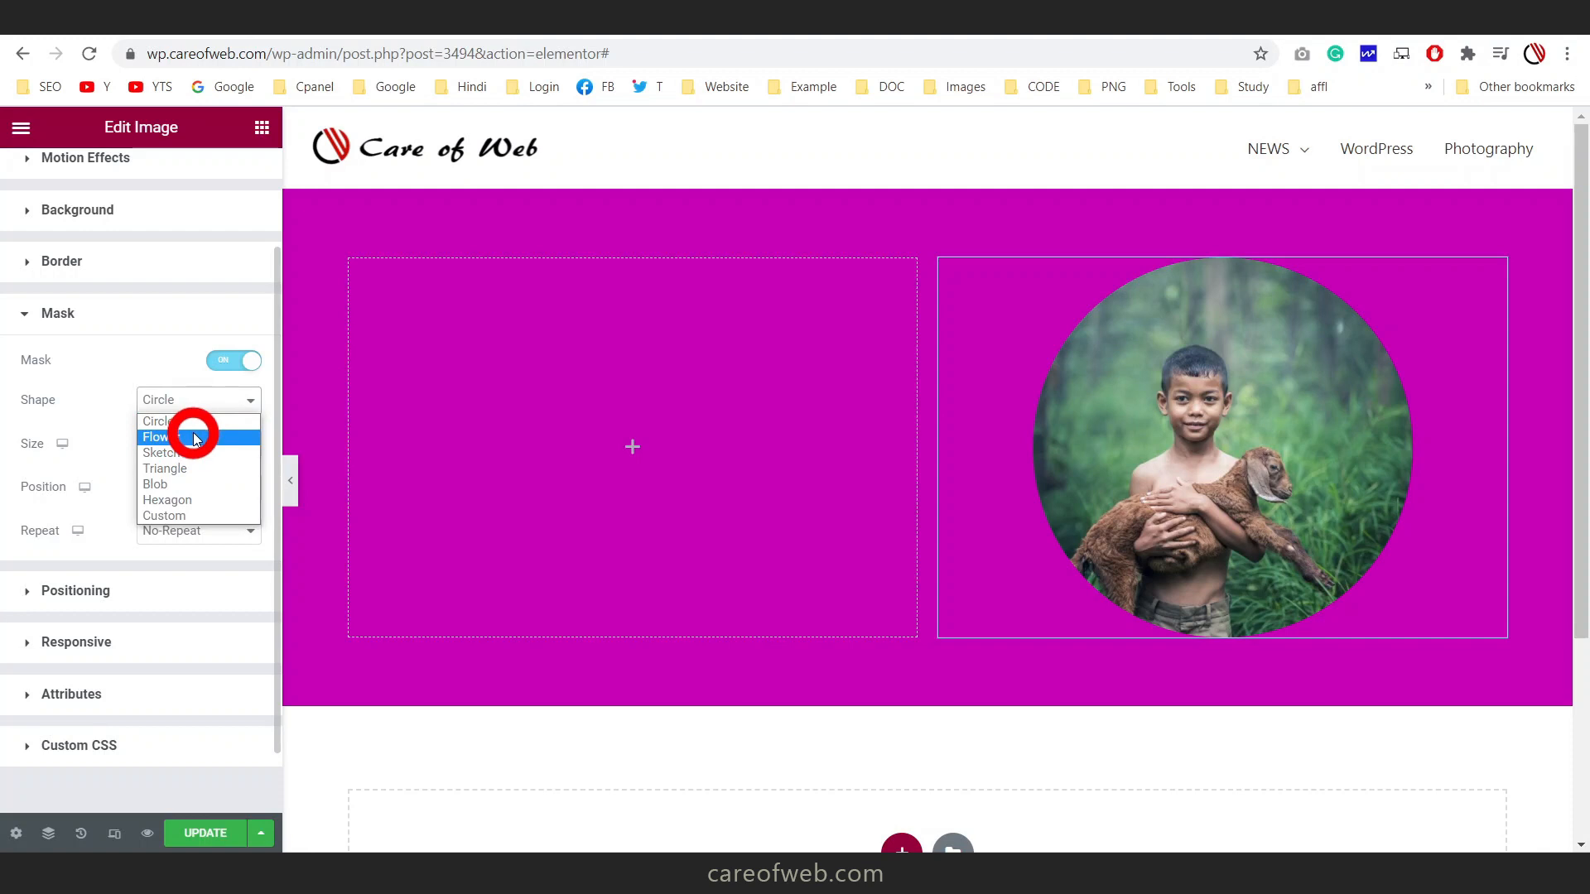
left_click(195, 439)
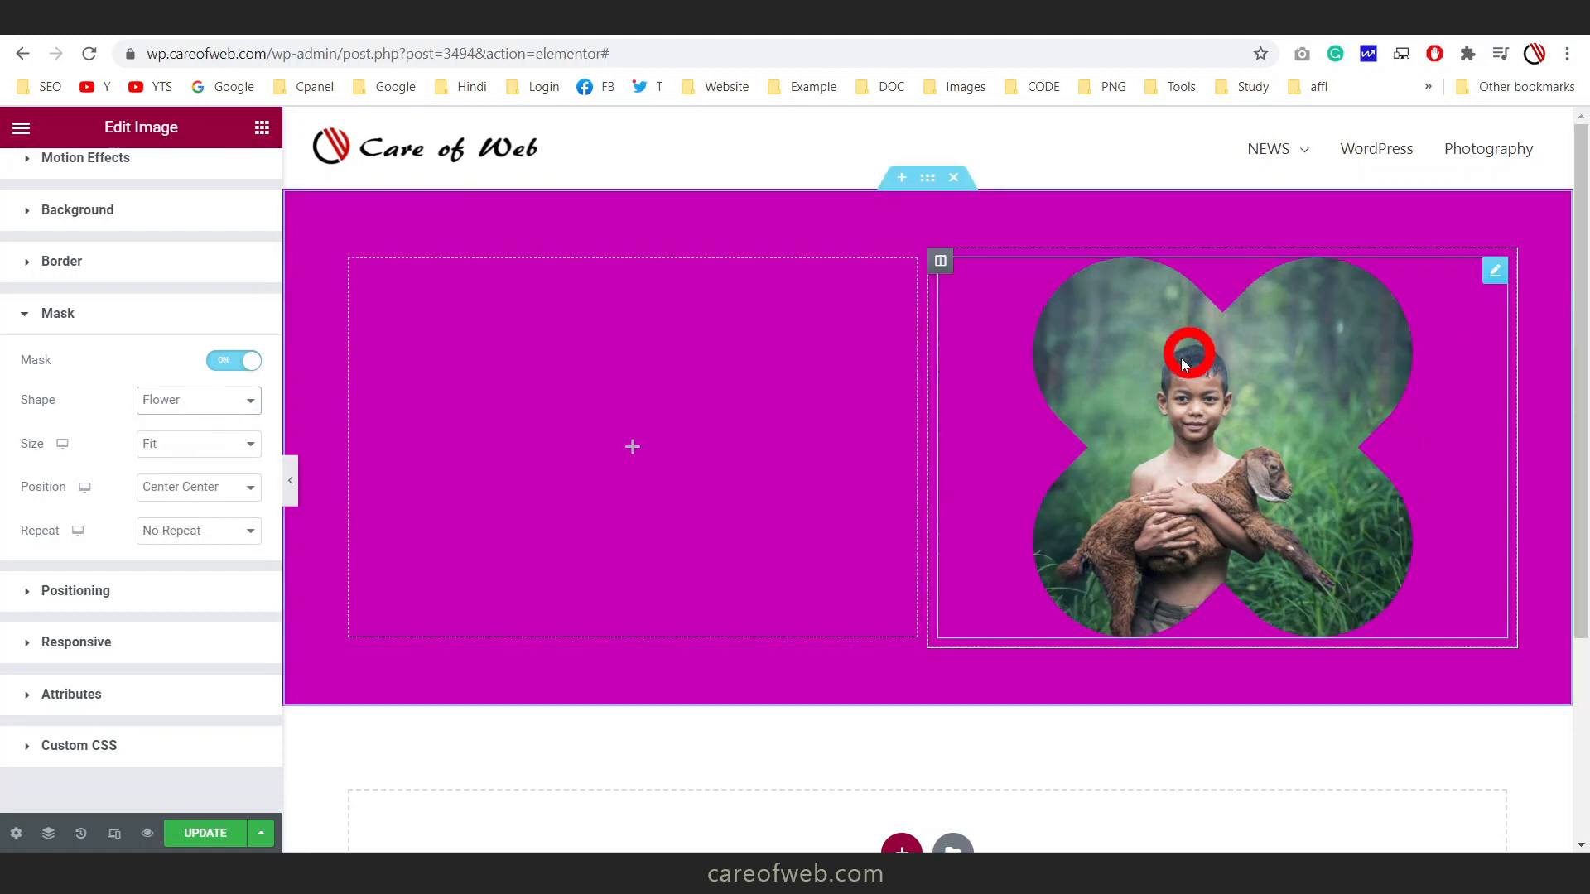
left_click(192, 400)
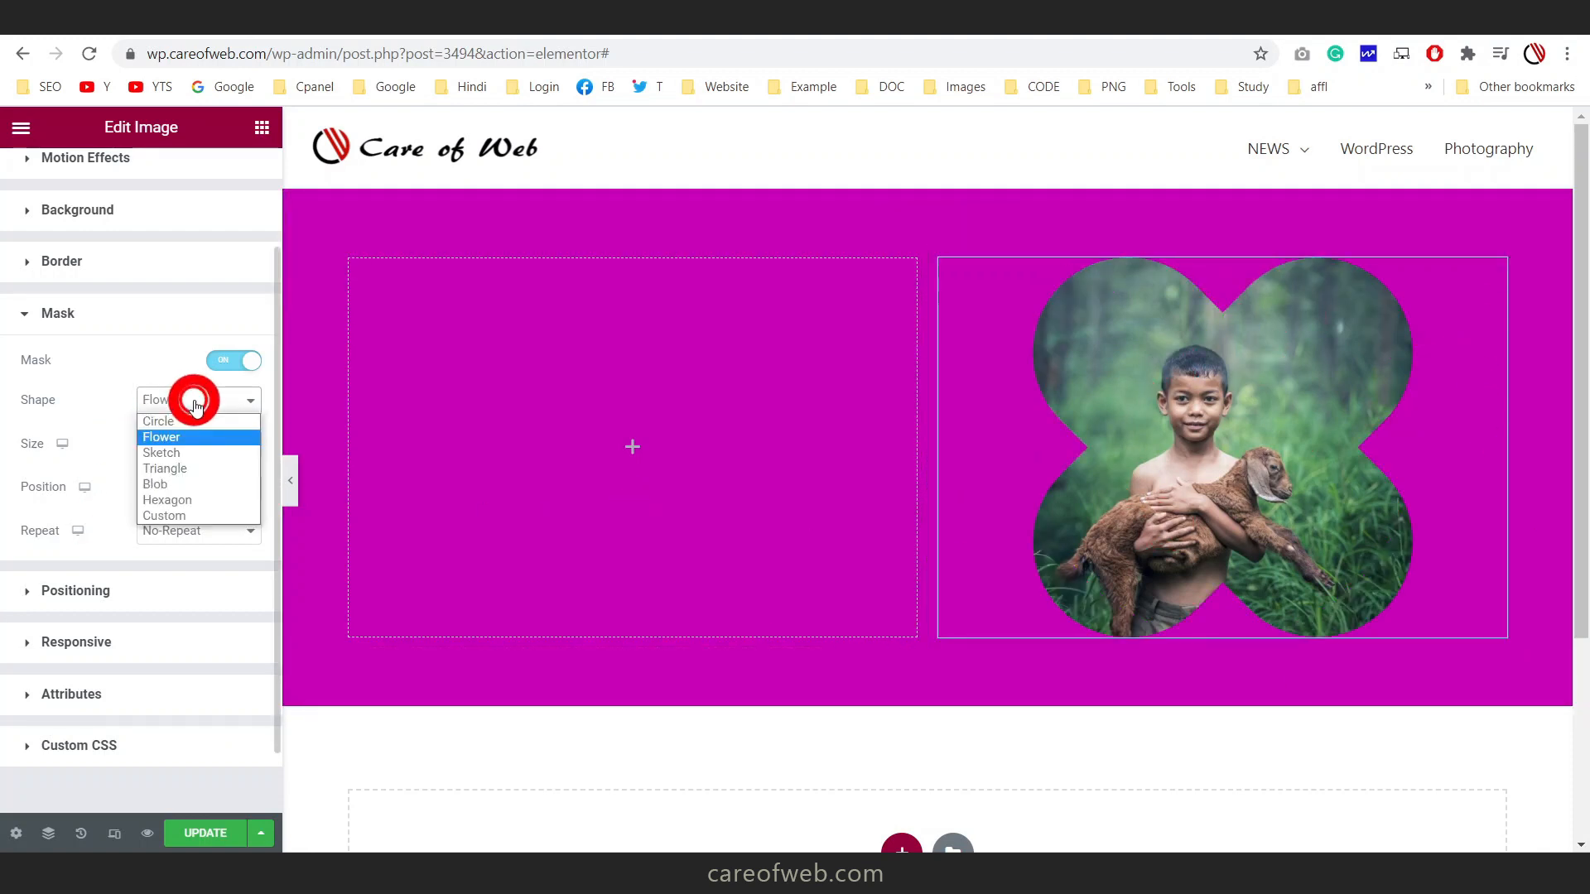
left_click(190, 455)
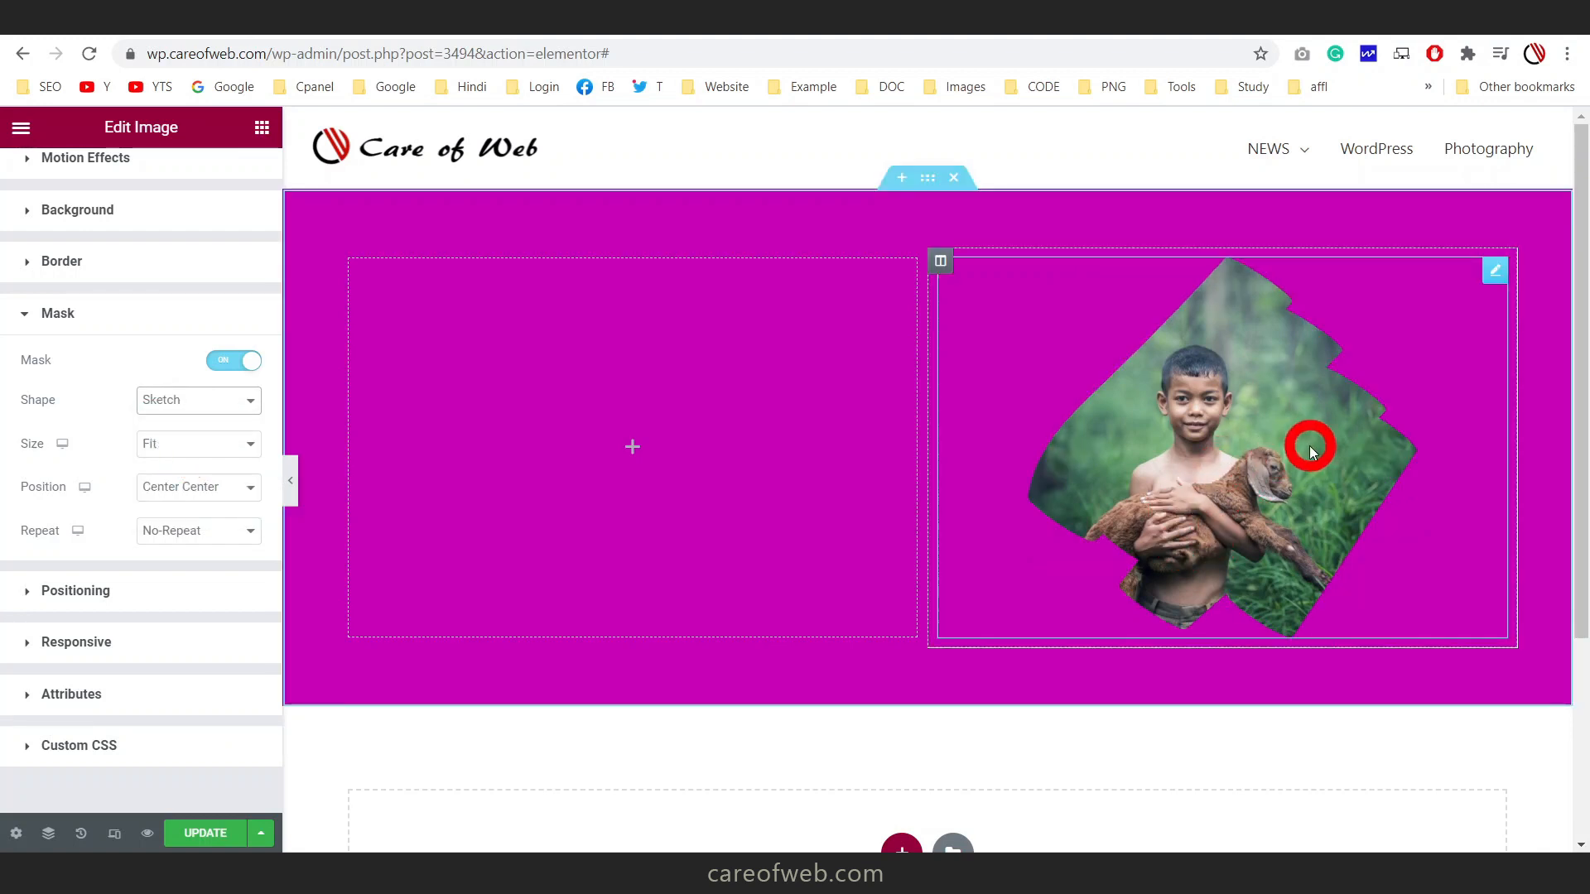
left_click(234, 403)
left_click(204, 468)
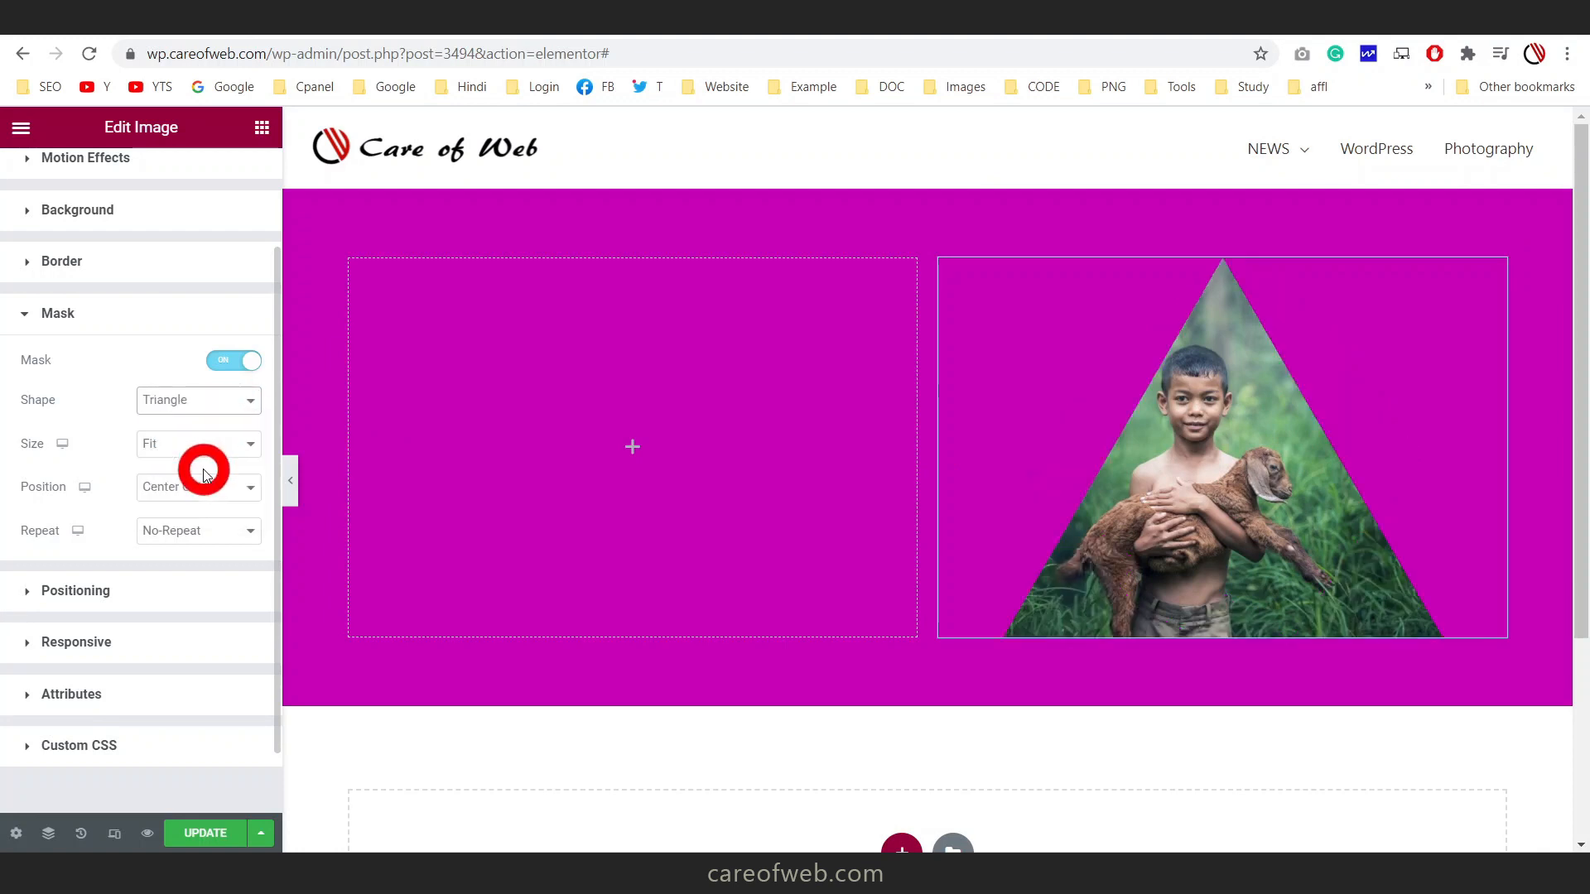
Try the Blob, Hexagon and Custom mask shapes on the image
left_click(211, 409)
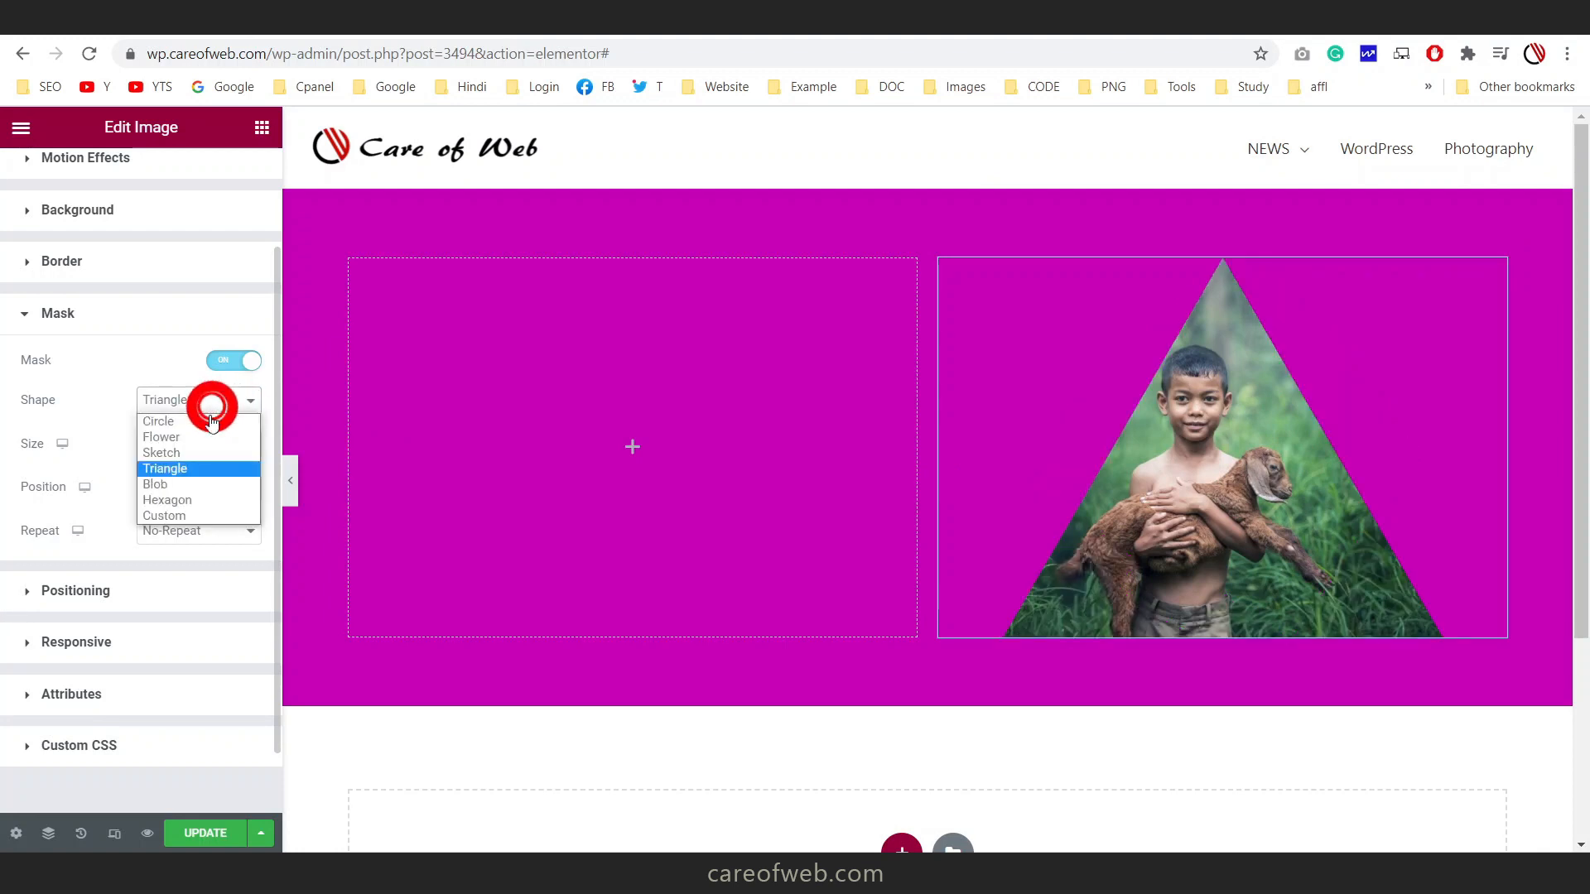
left_click(193, 482)
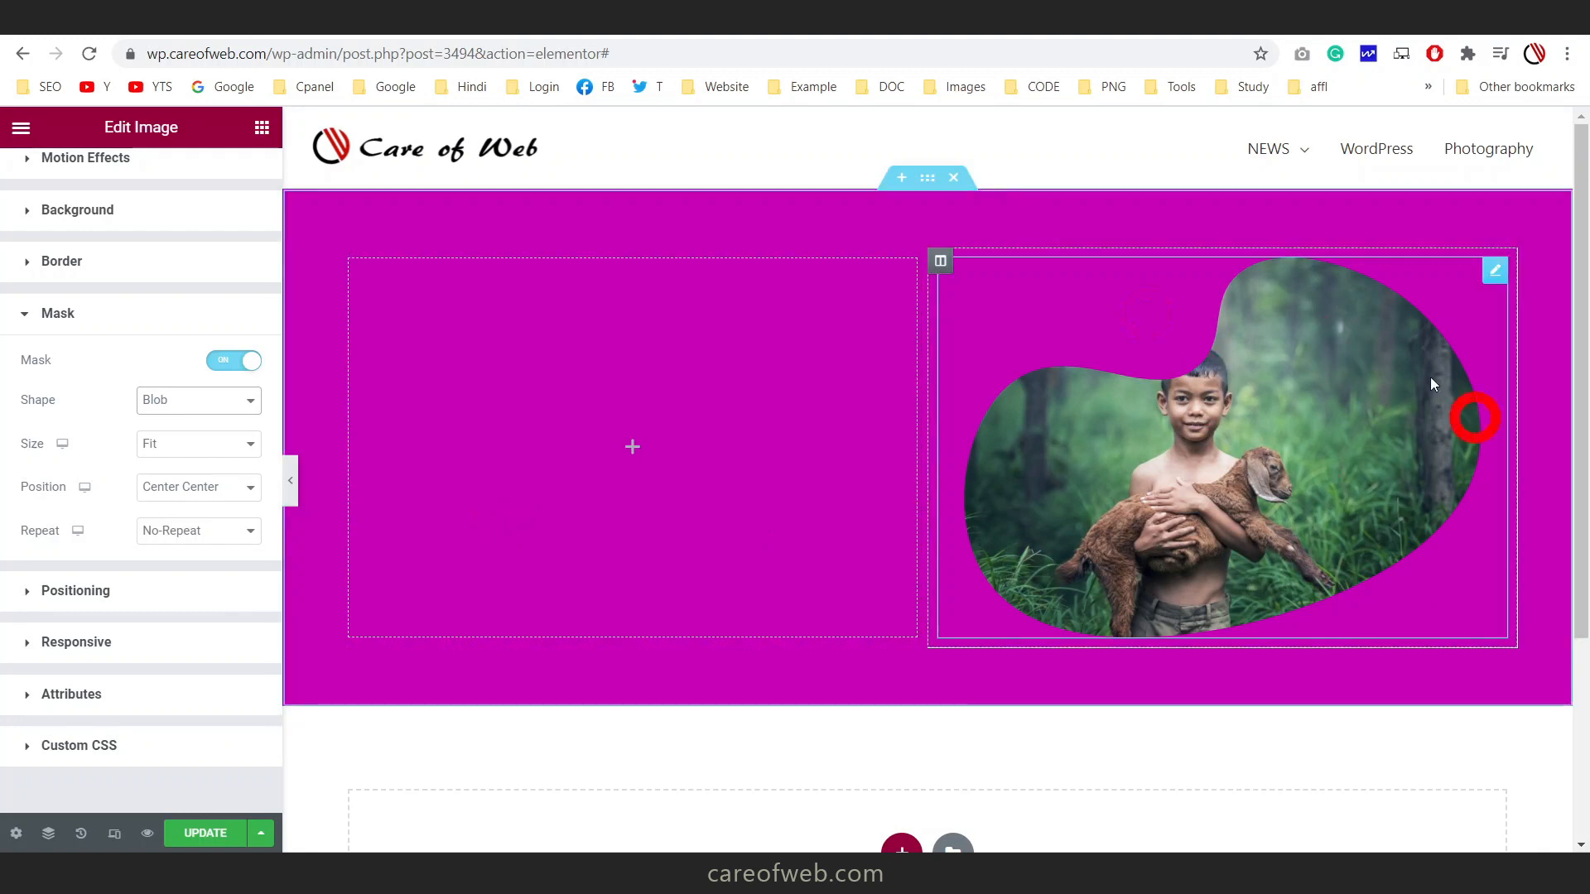
left_click(189, 406)
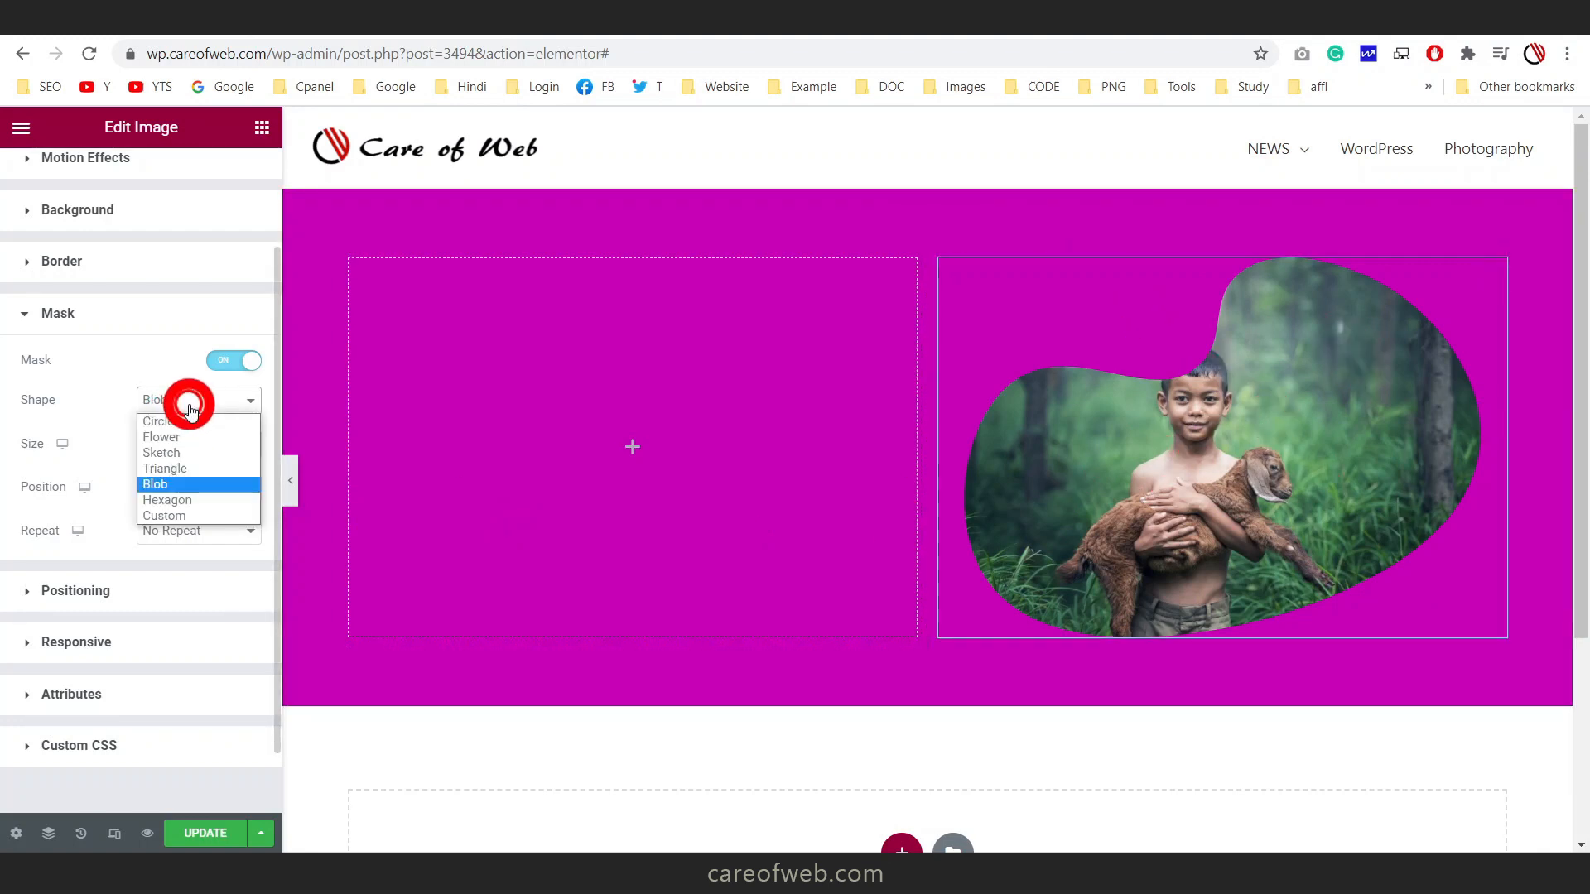
left_click(196, 499)
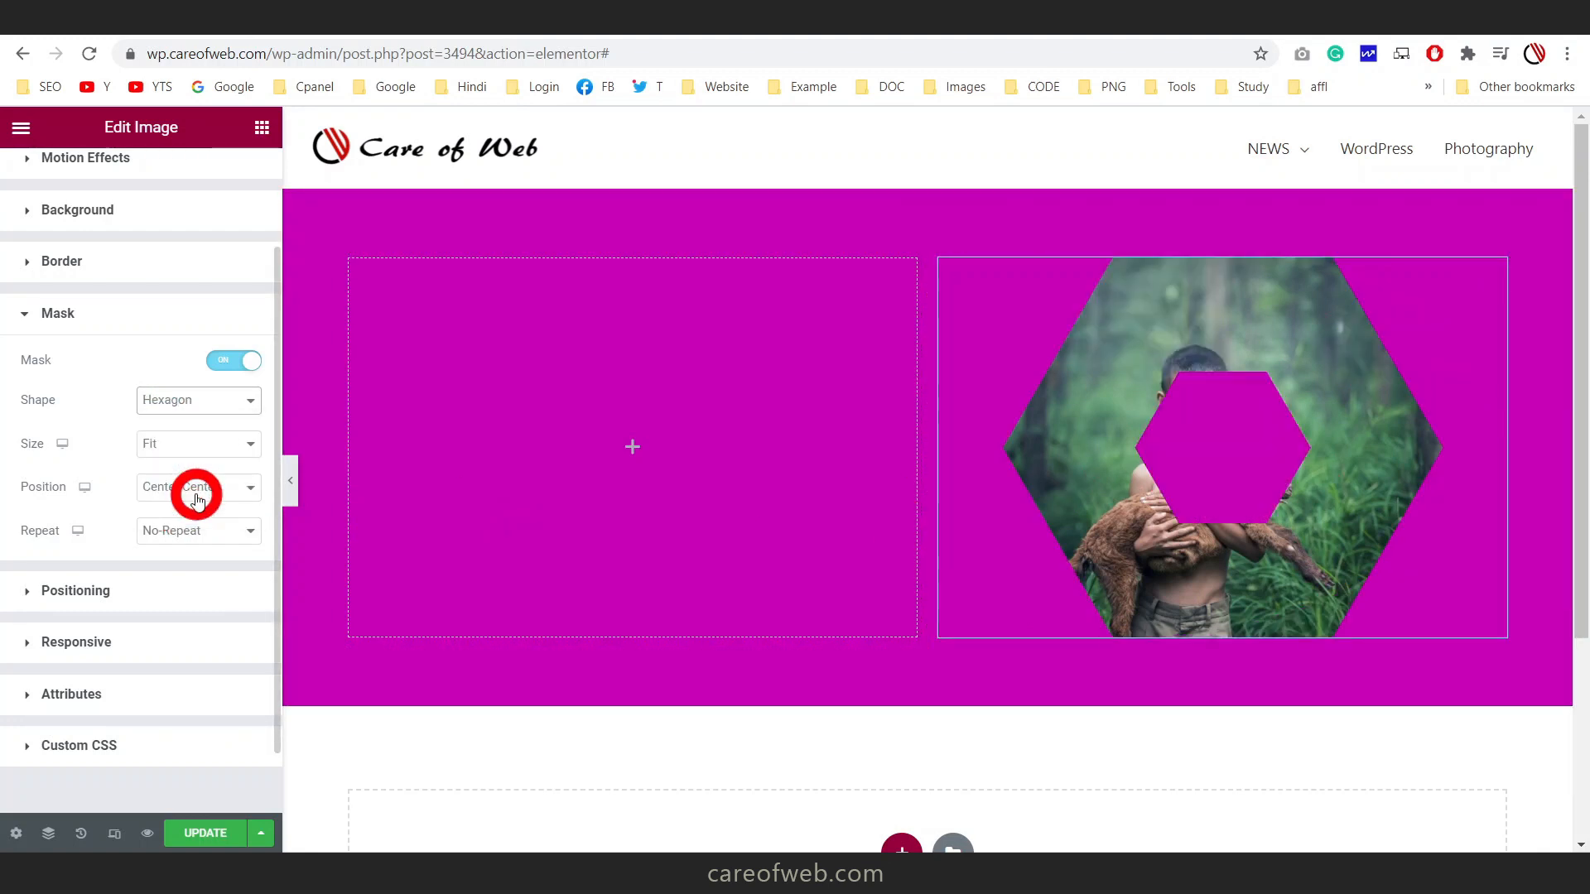
left_click(202, 401)
left_click(184, 520)
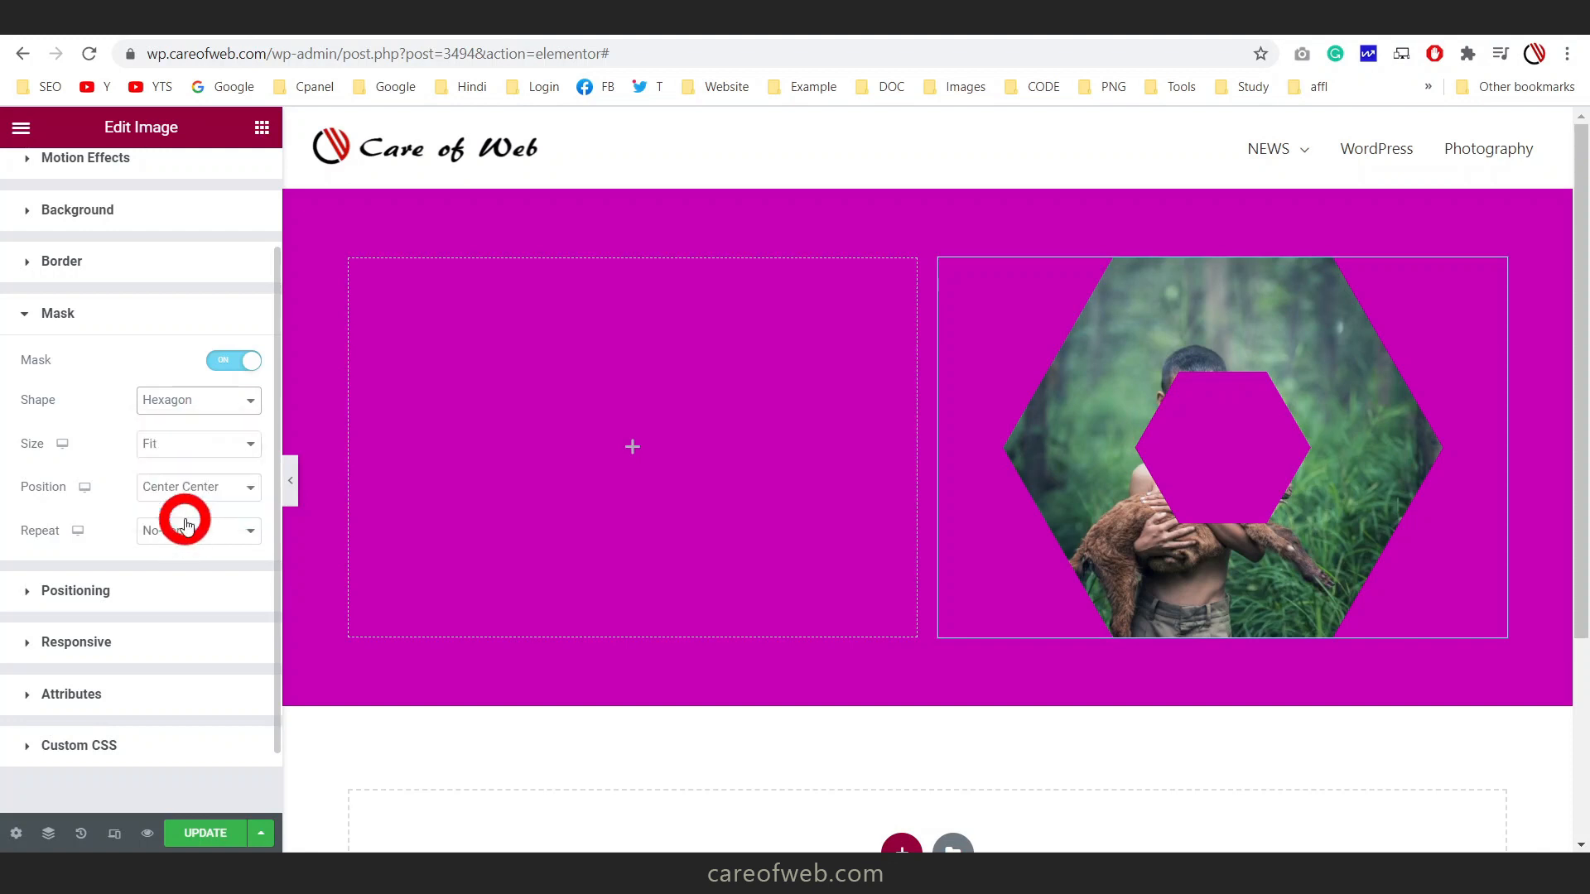
left_click(89, 495)
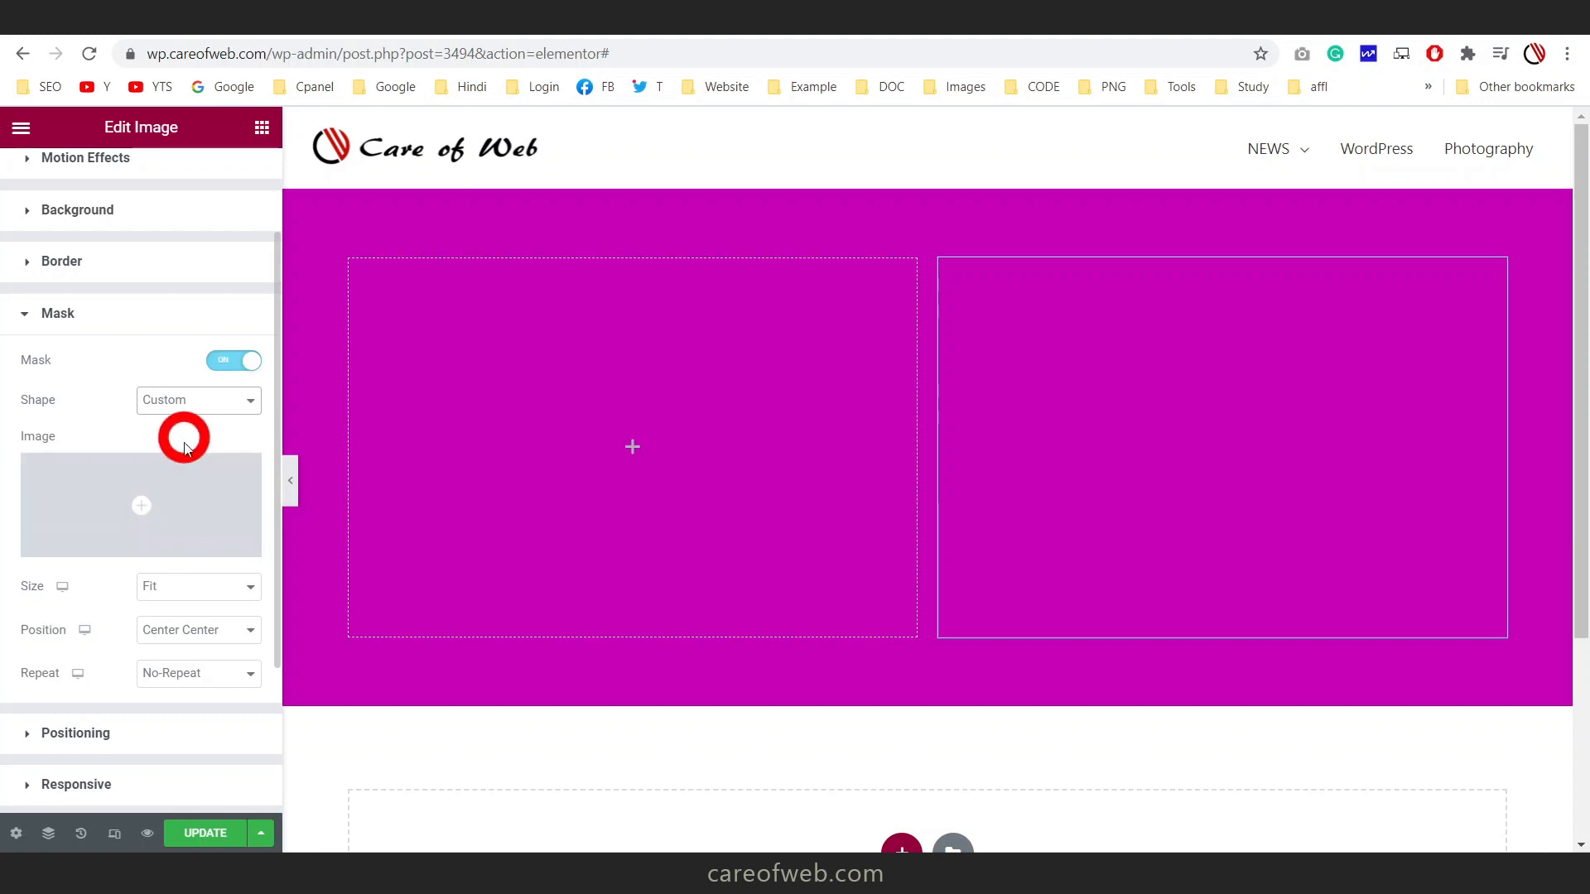
mouse_move(193, 544)
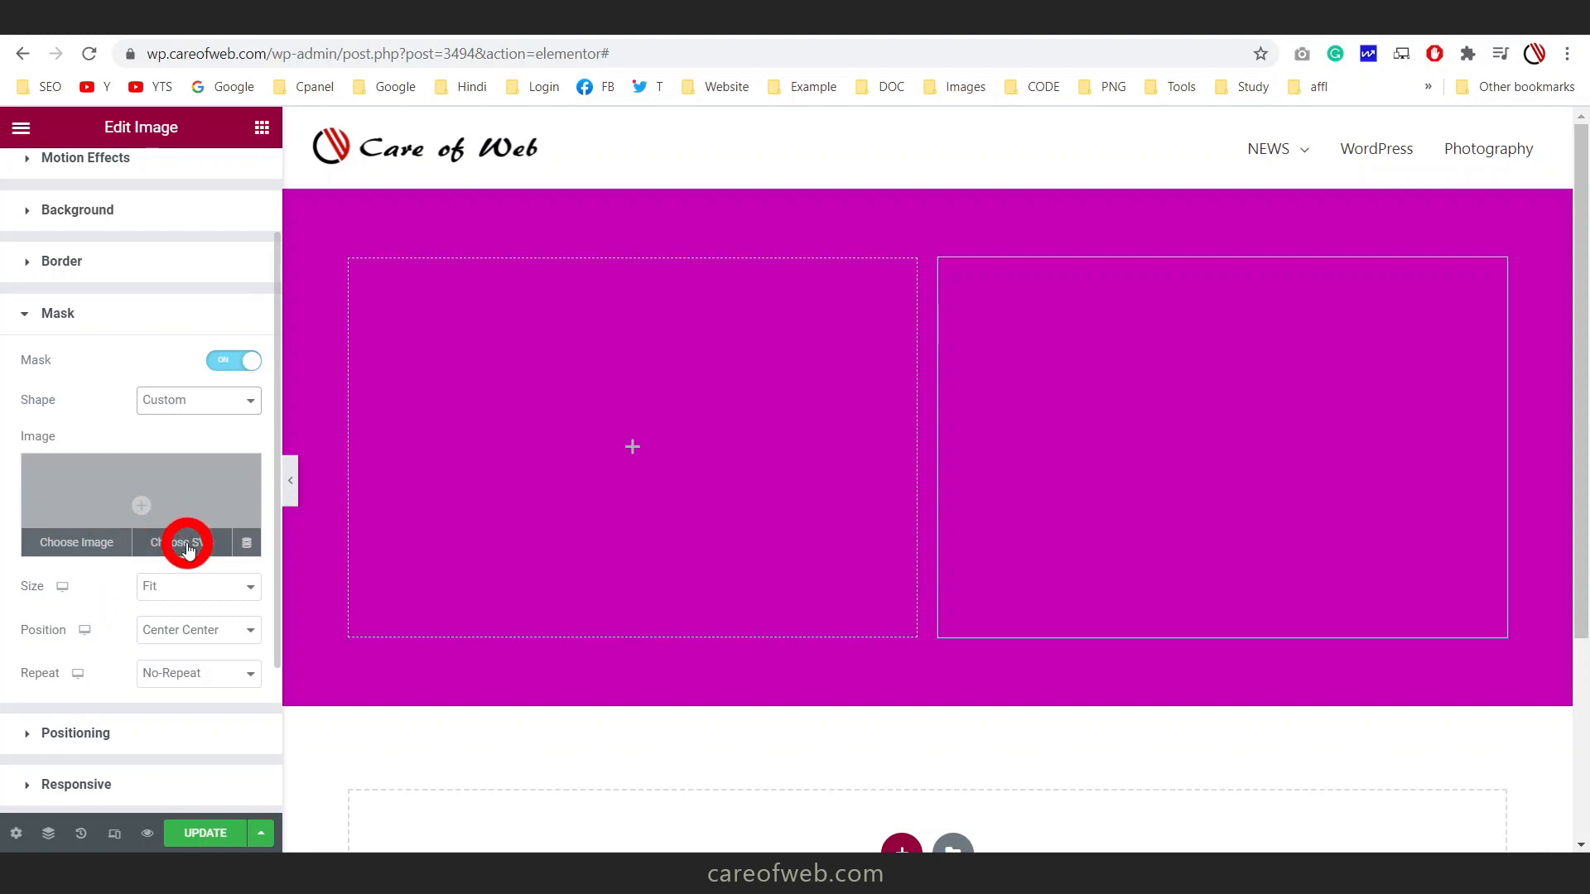
Set the image's mask shape to Blob and its mask size to Fit
left_click(195, 401)
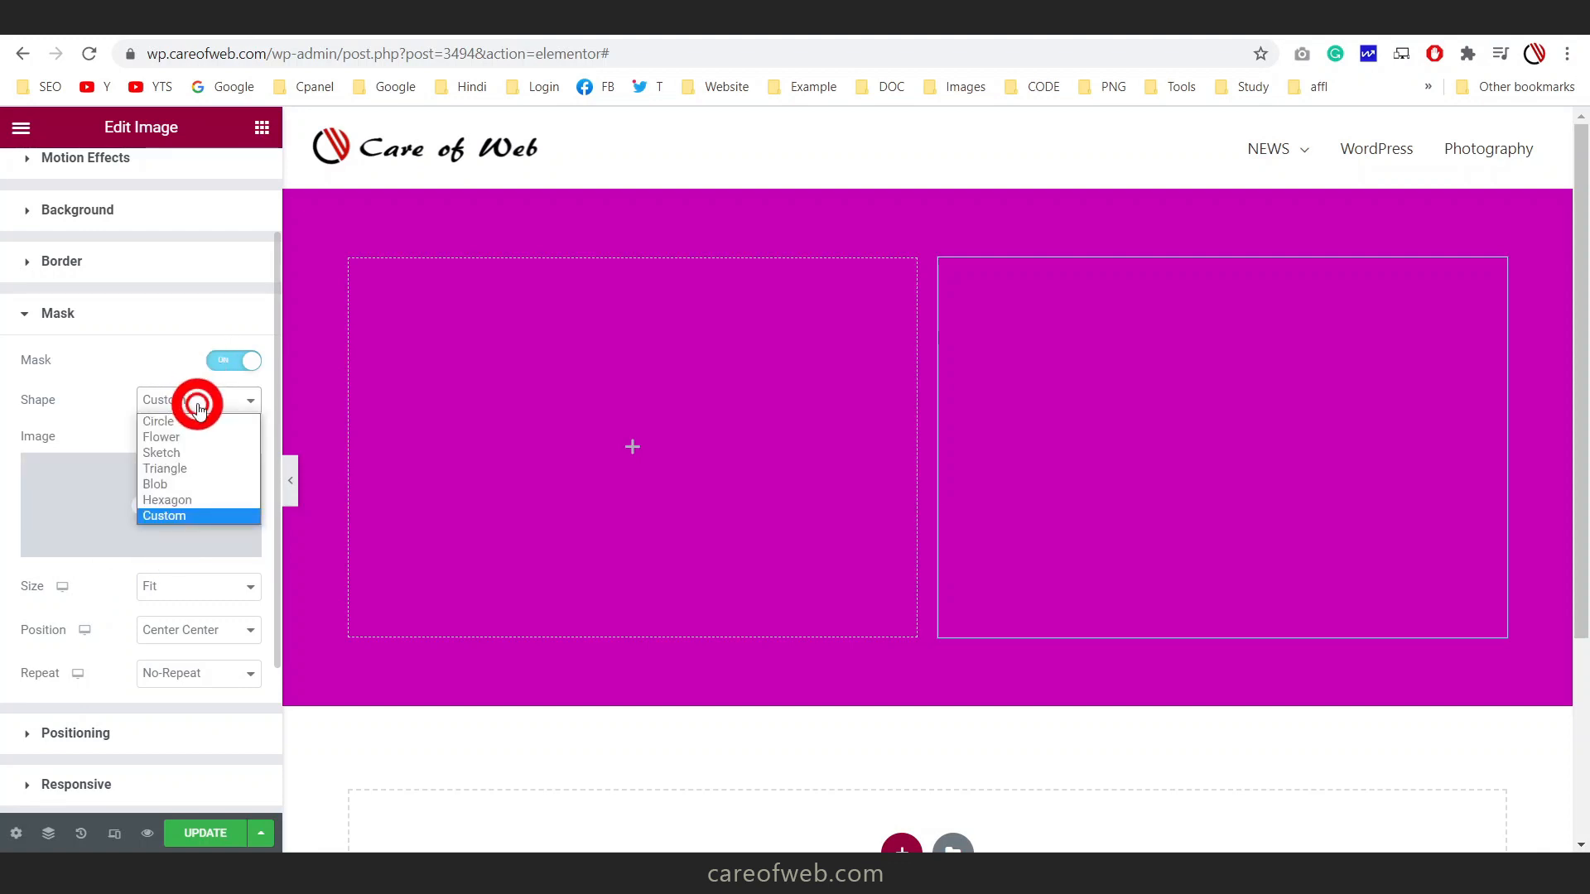
left_click(192, 485)
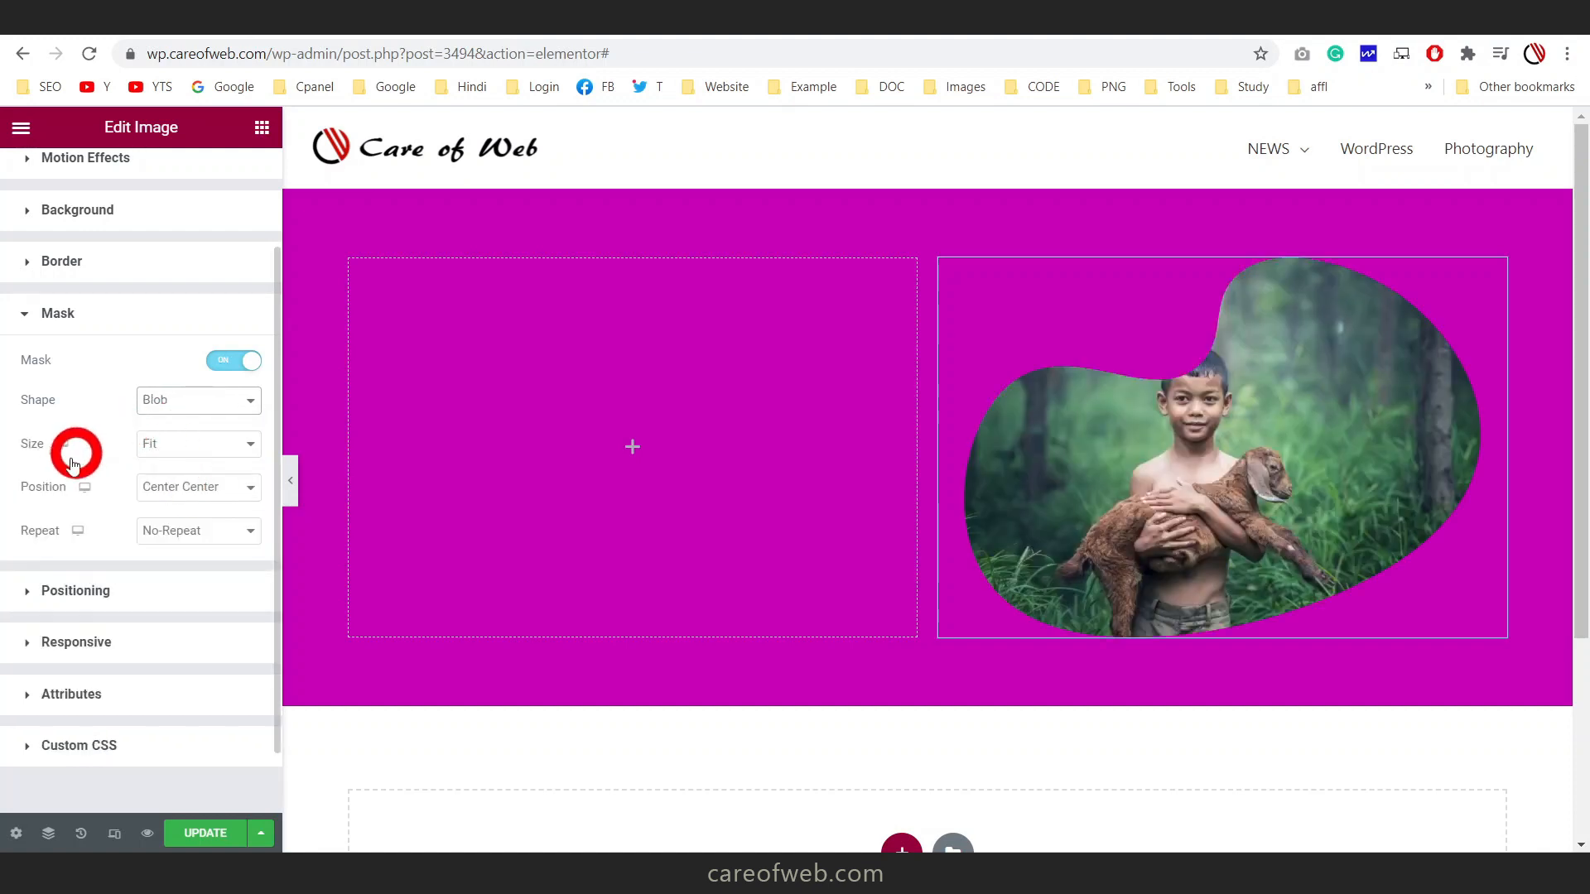
scroll(36, 448, "down", 1)
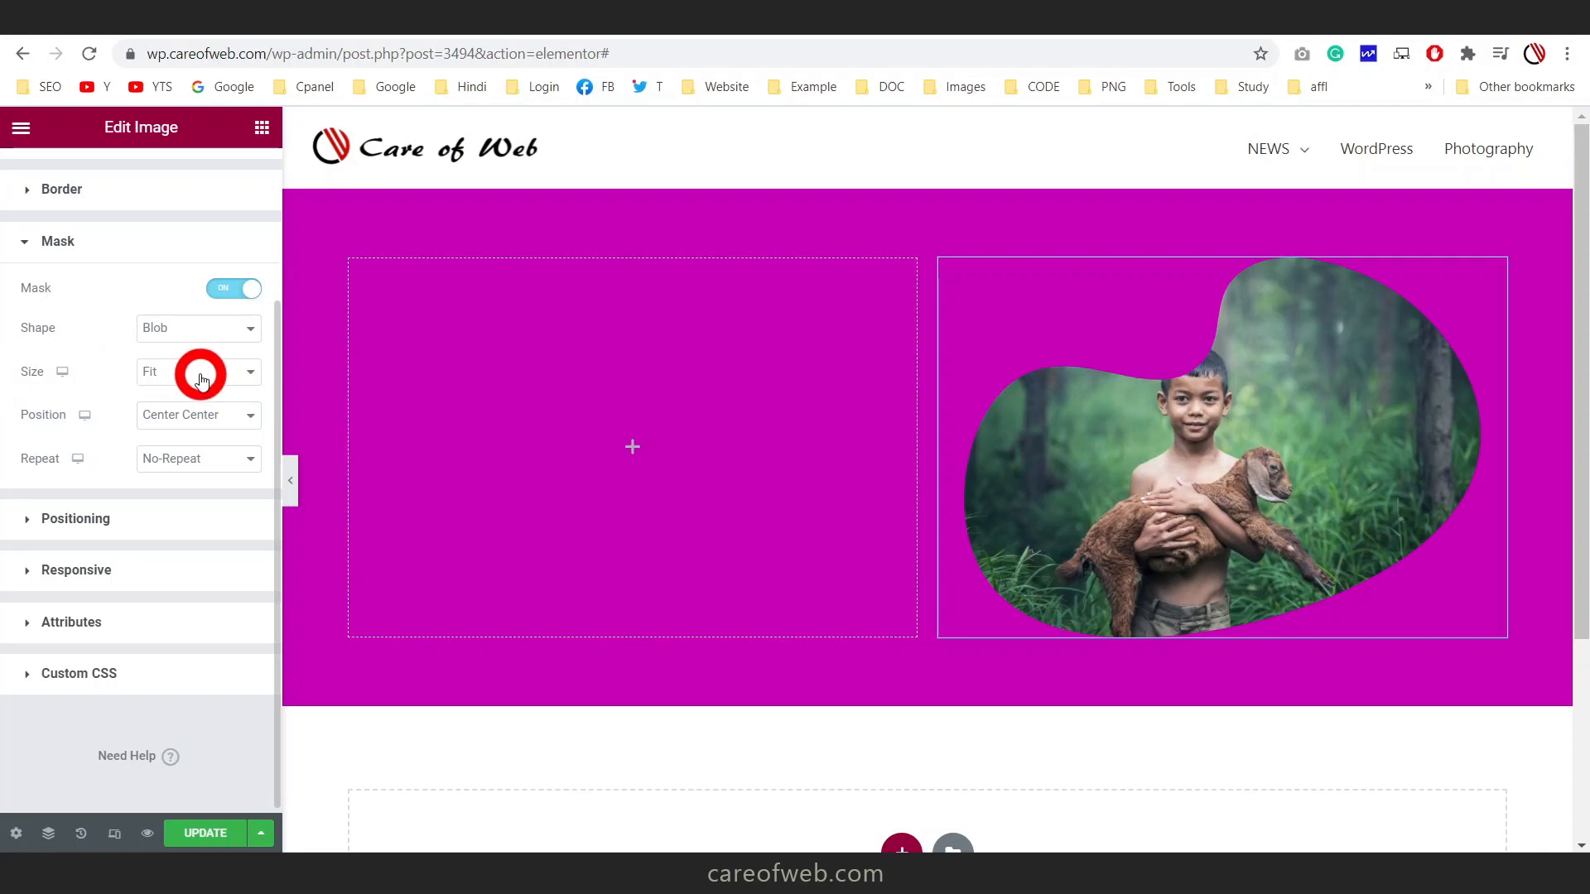
left_click(248, 373)
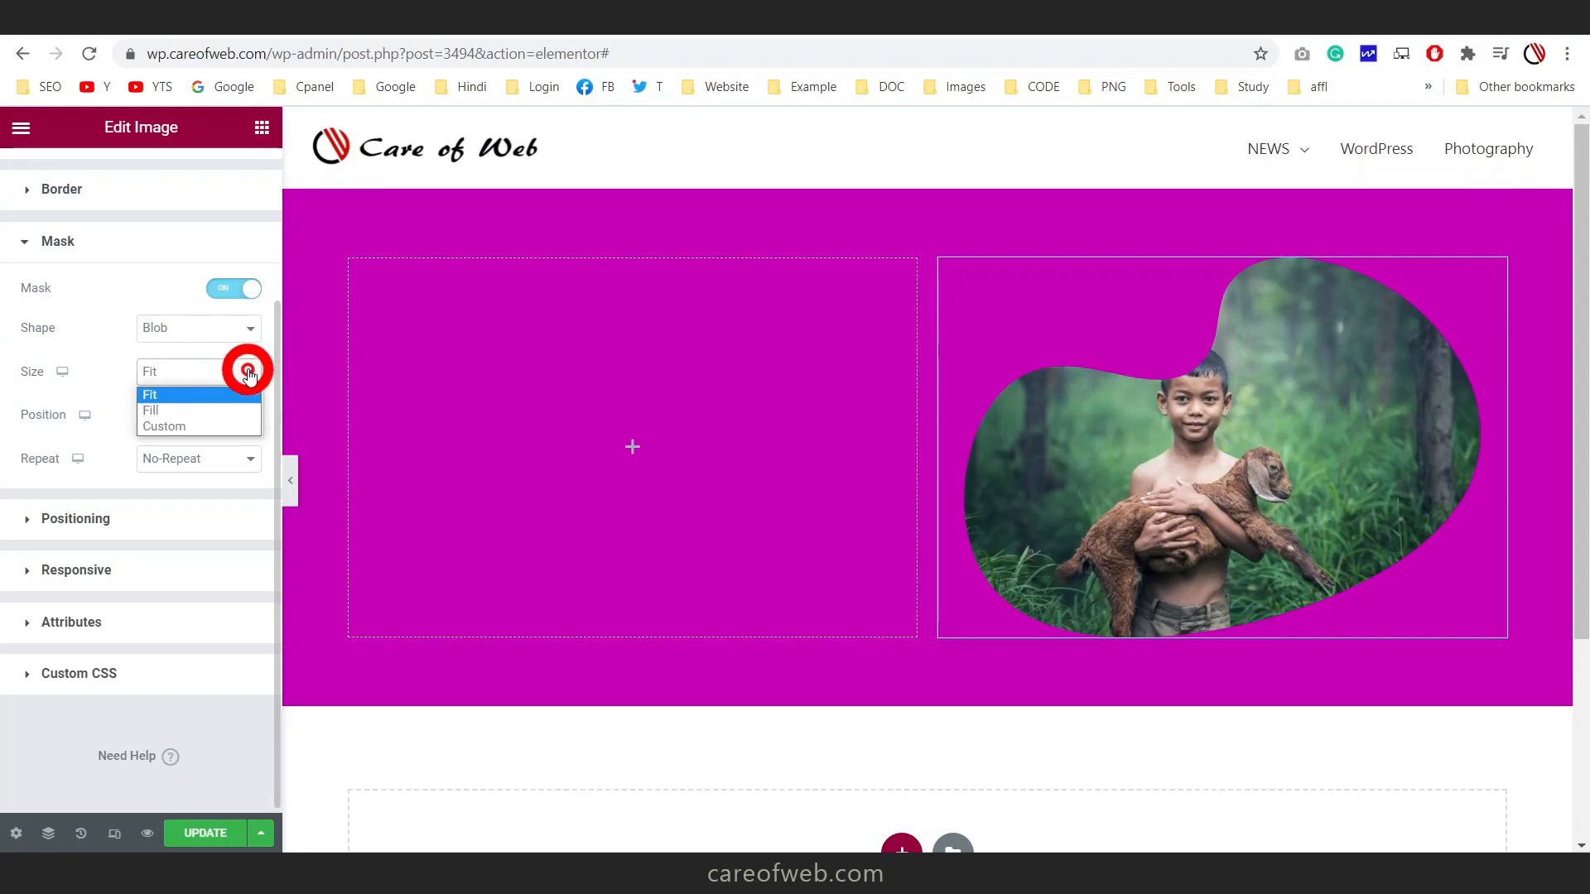
left_click(205, 399)
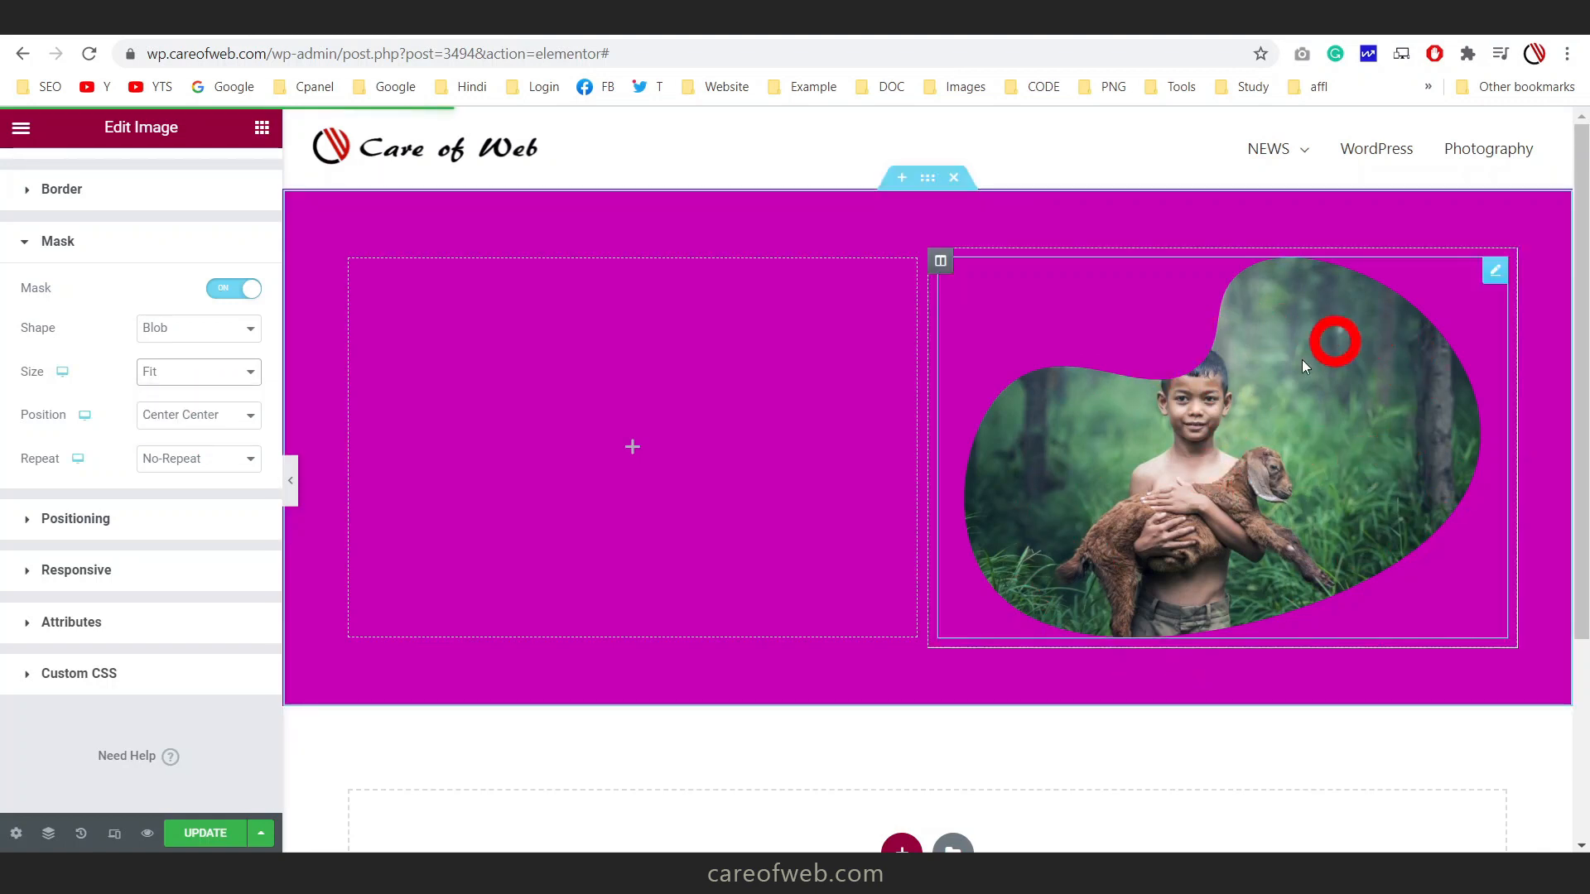
Preview the Fill size on the blob mask and switch the mask size to Custom
left_click(233, 371)
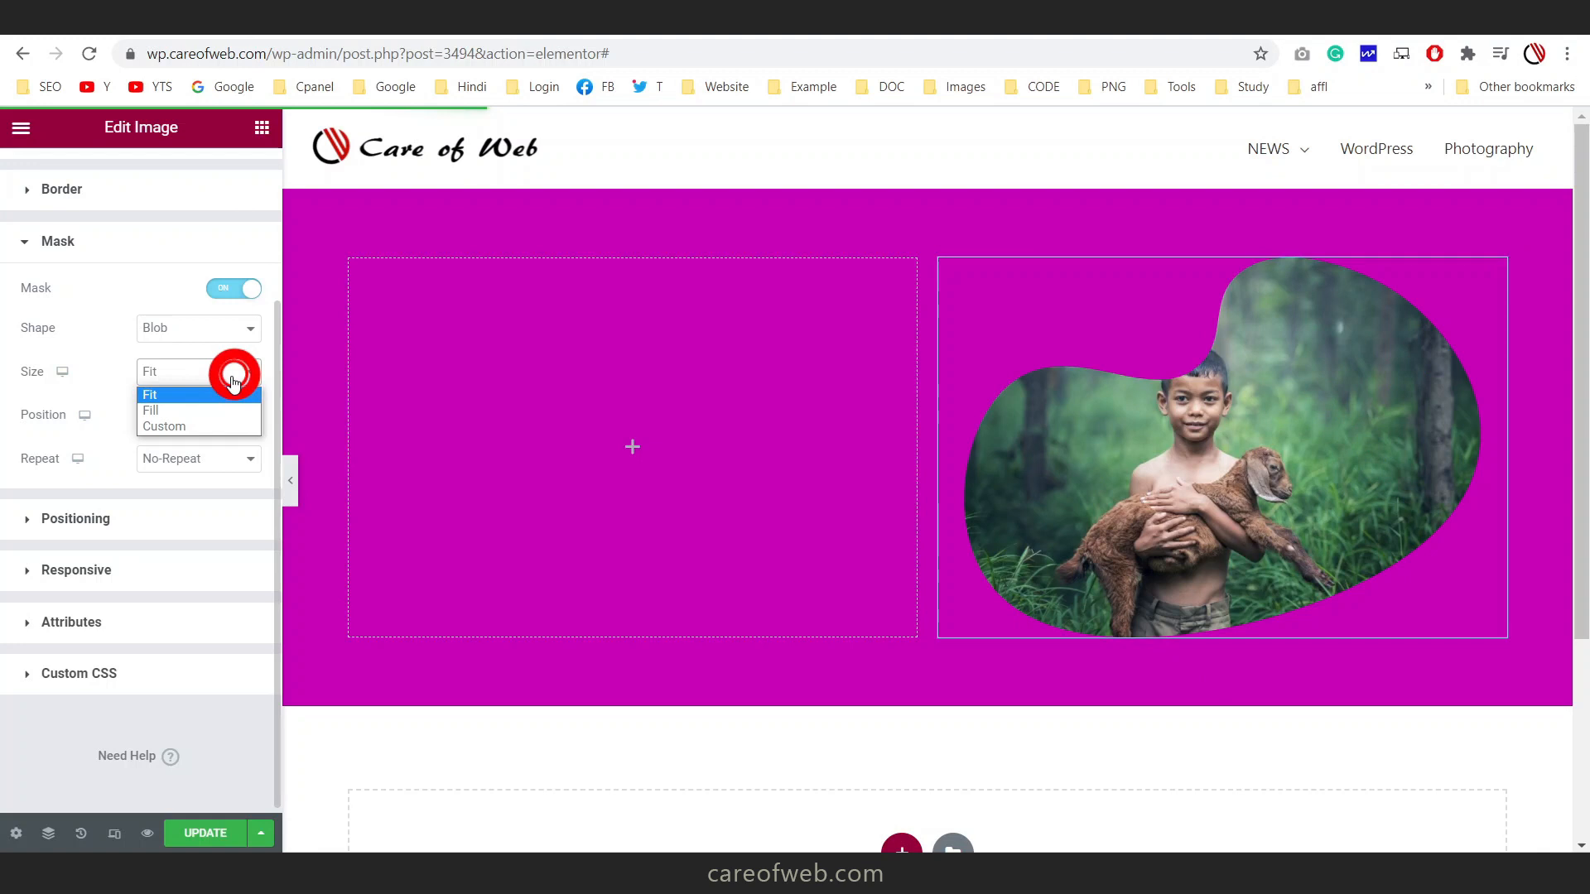
left_click(198, 412)
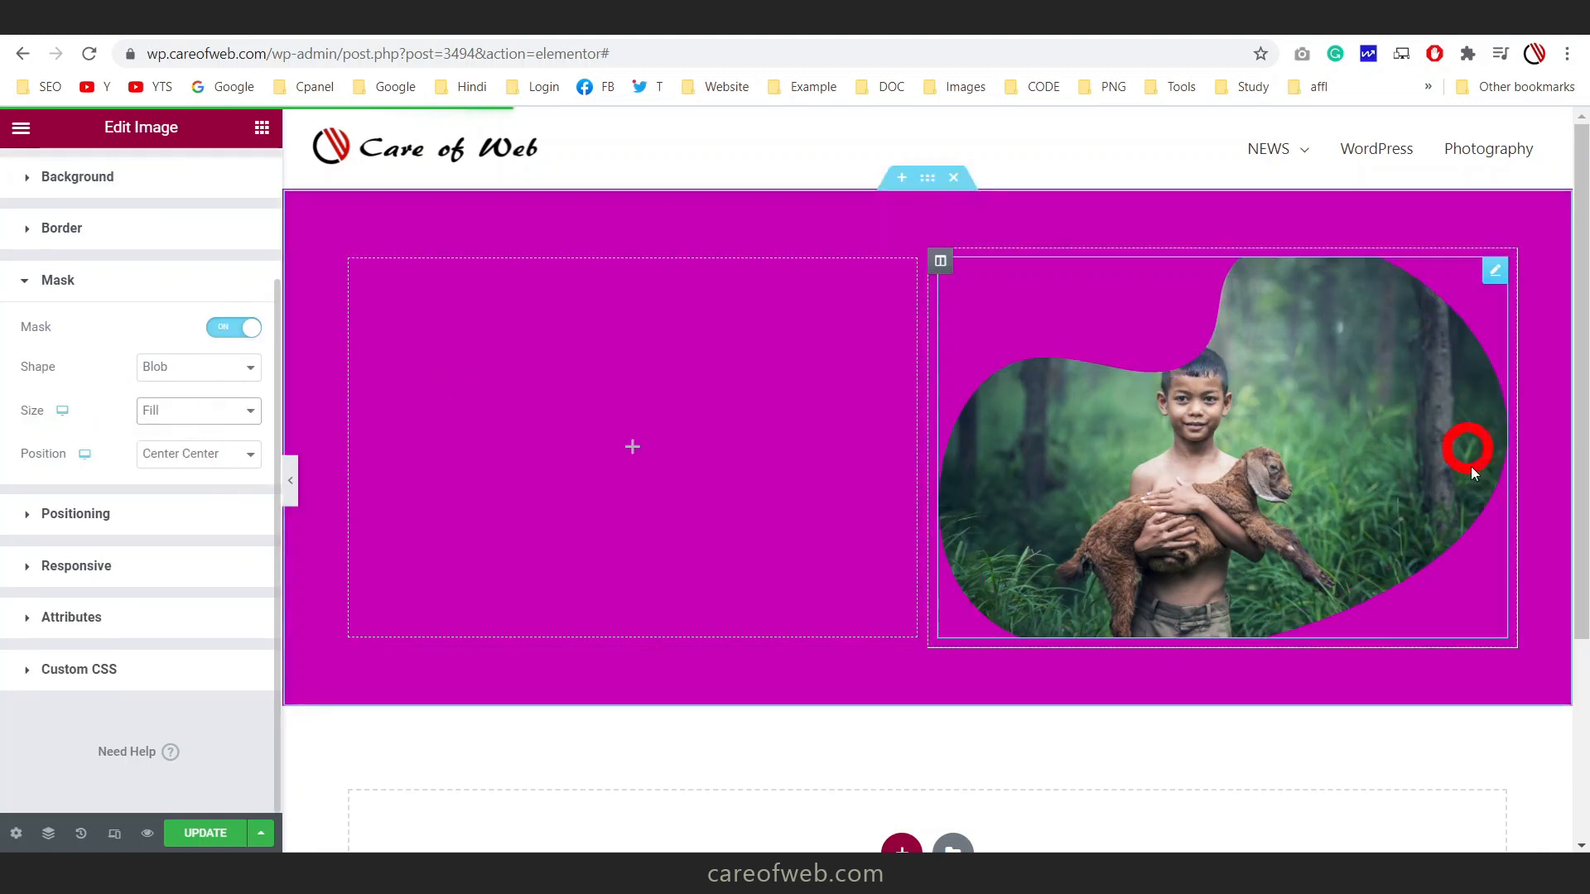
left_click(195, 410)
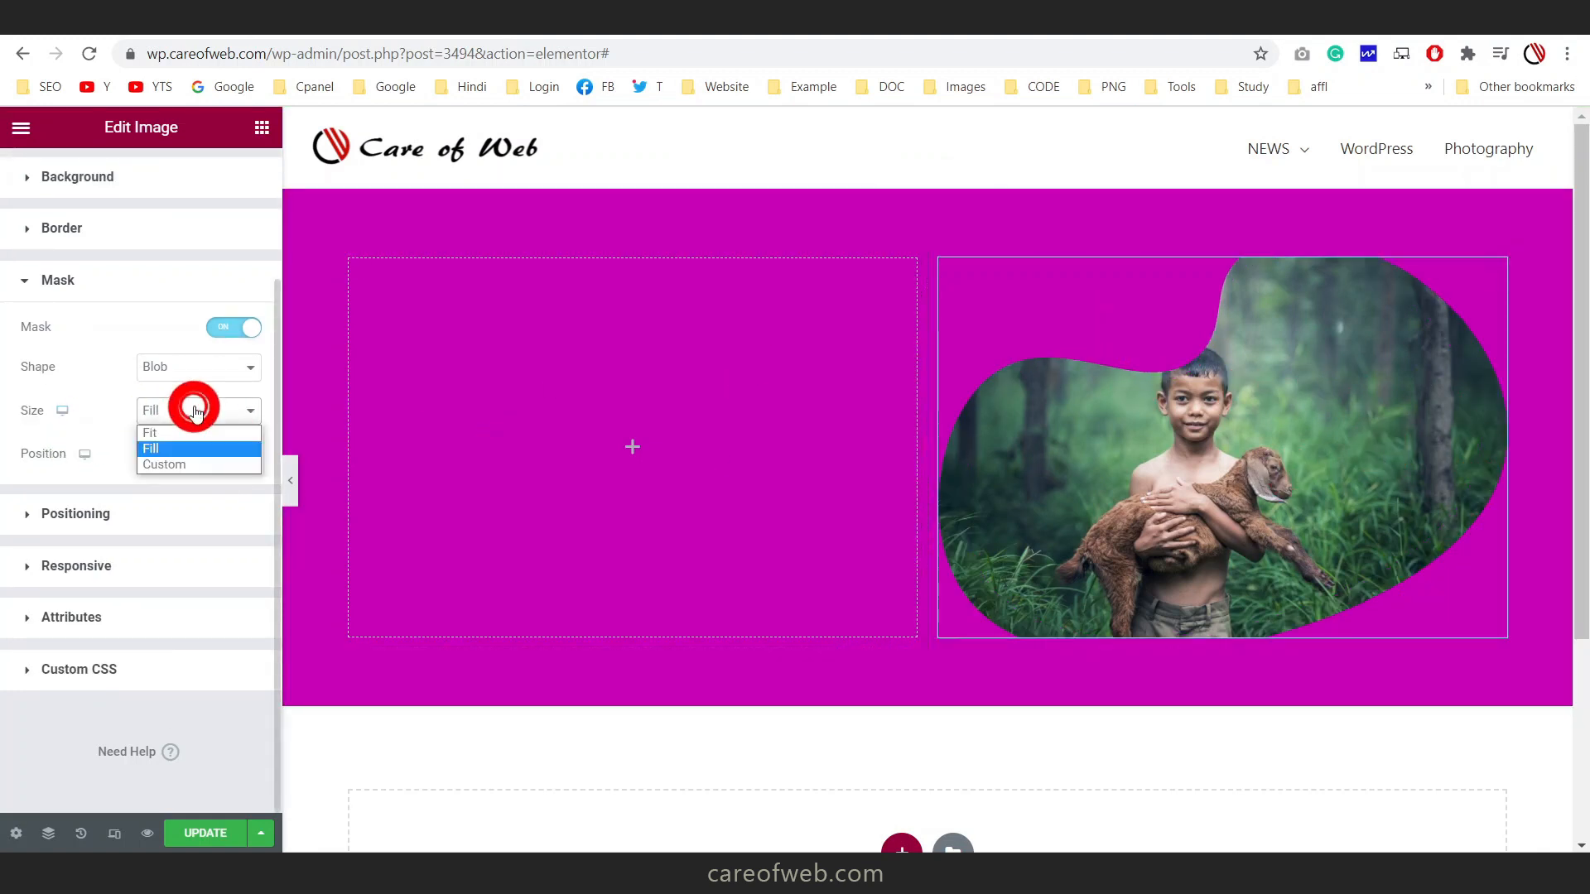
left_click(178, 466)
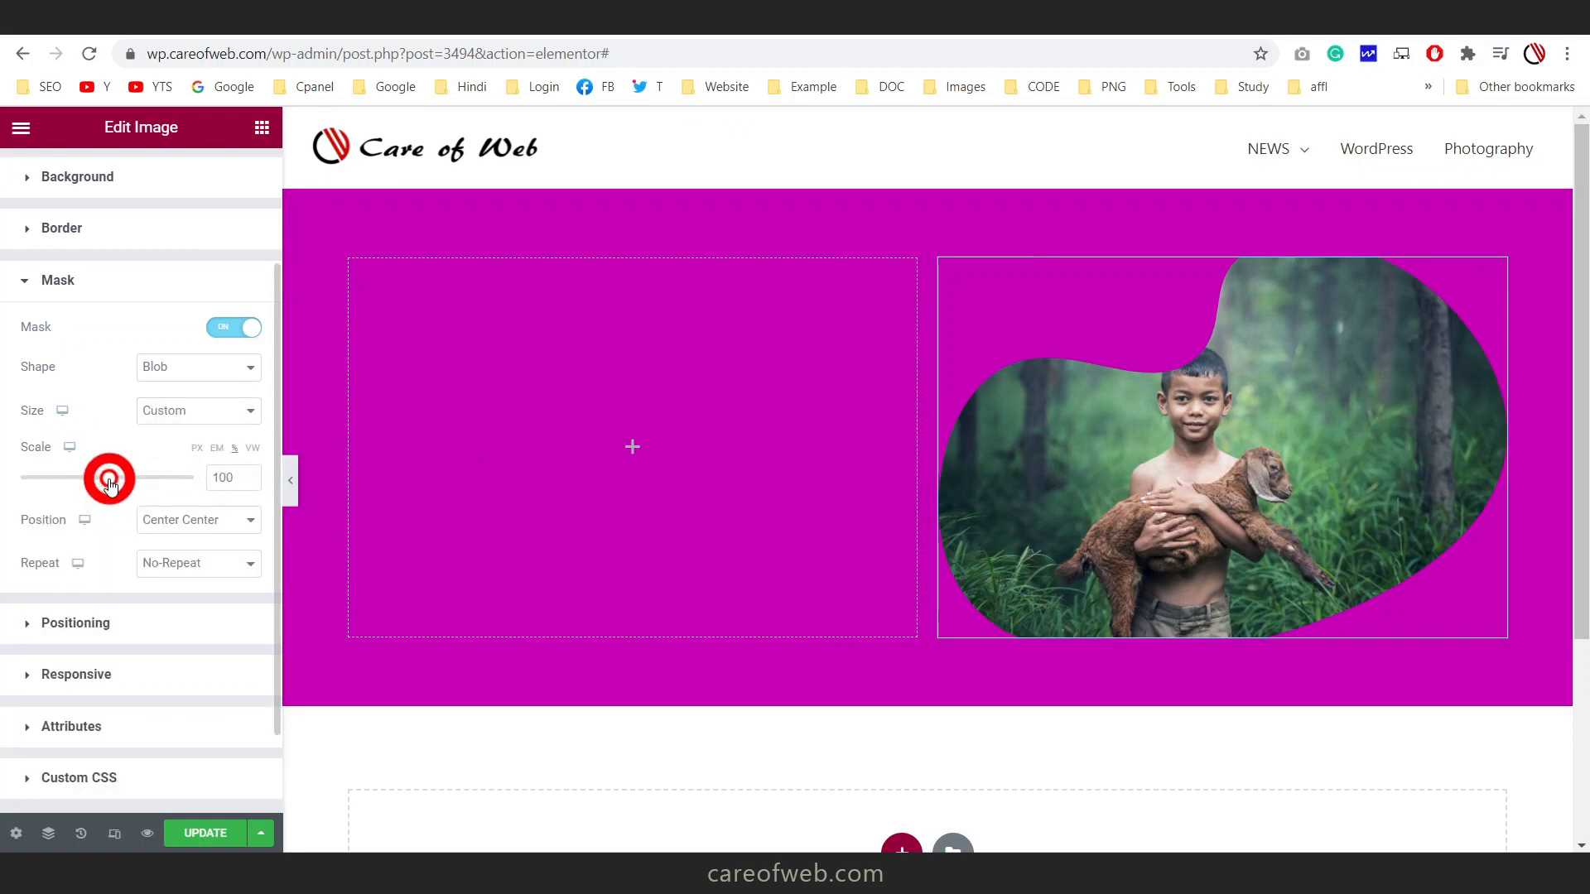
Try a custom scale of 89% on the blob mask and set the mask size back to Fit
mouse_move(109, 483)
left_mouse_down()
mouse_move(64, 480)
mouse_move(100, 490)
left_mouse_up()
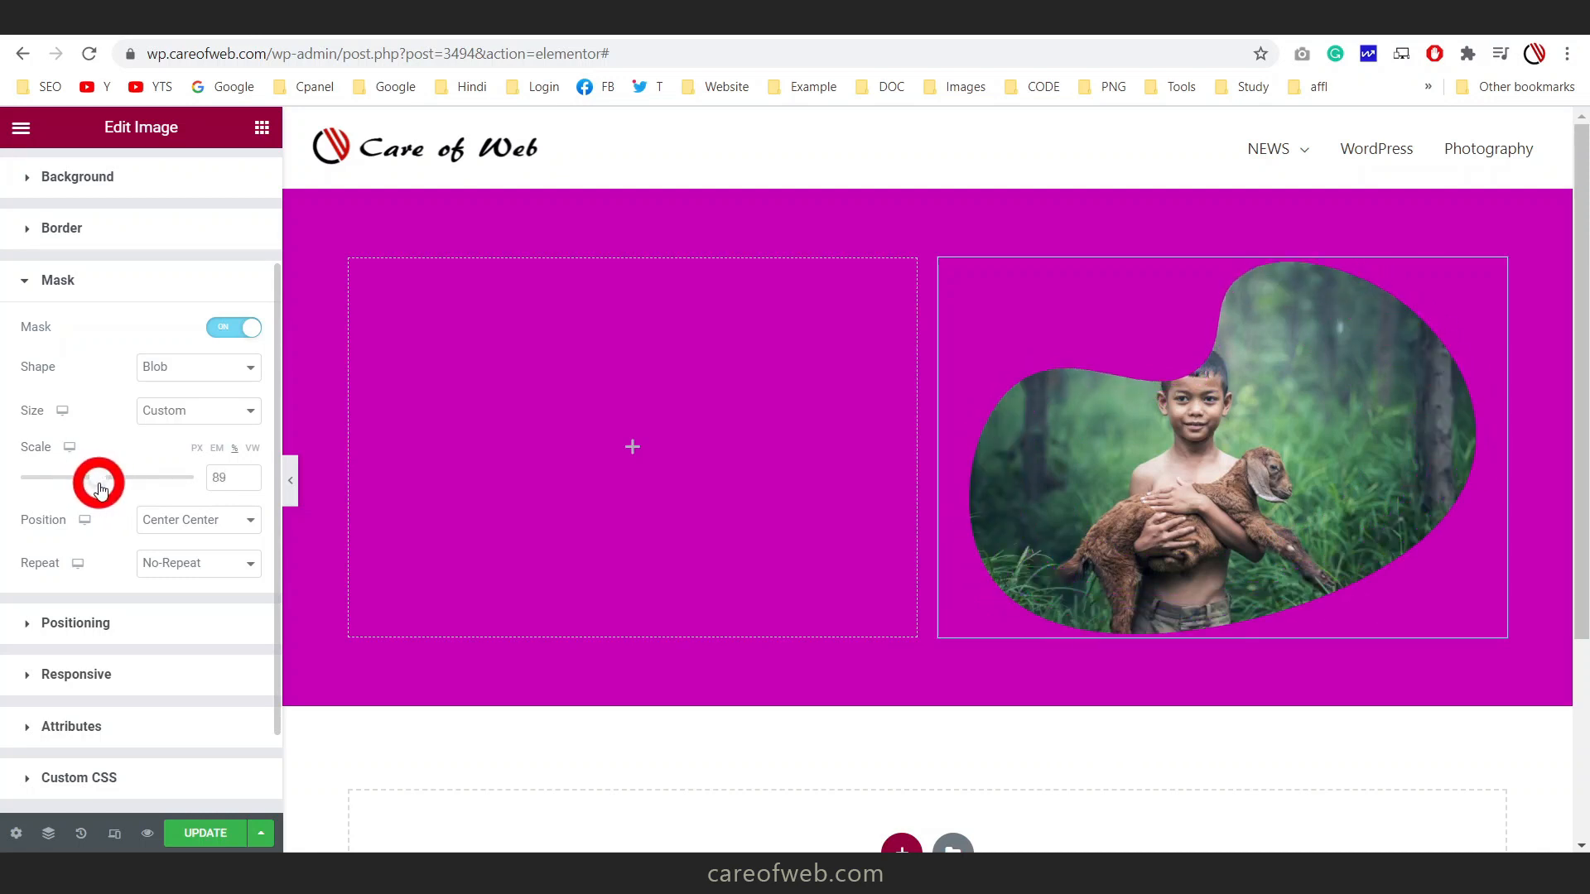
left_click(182, 411)
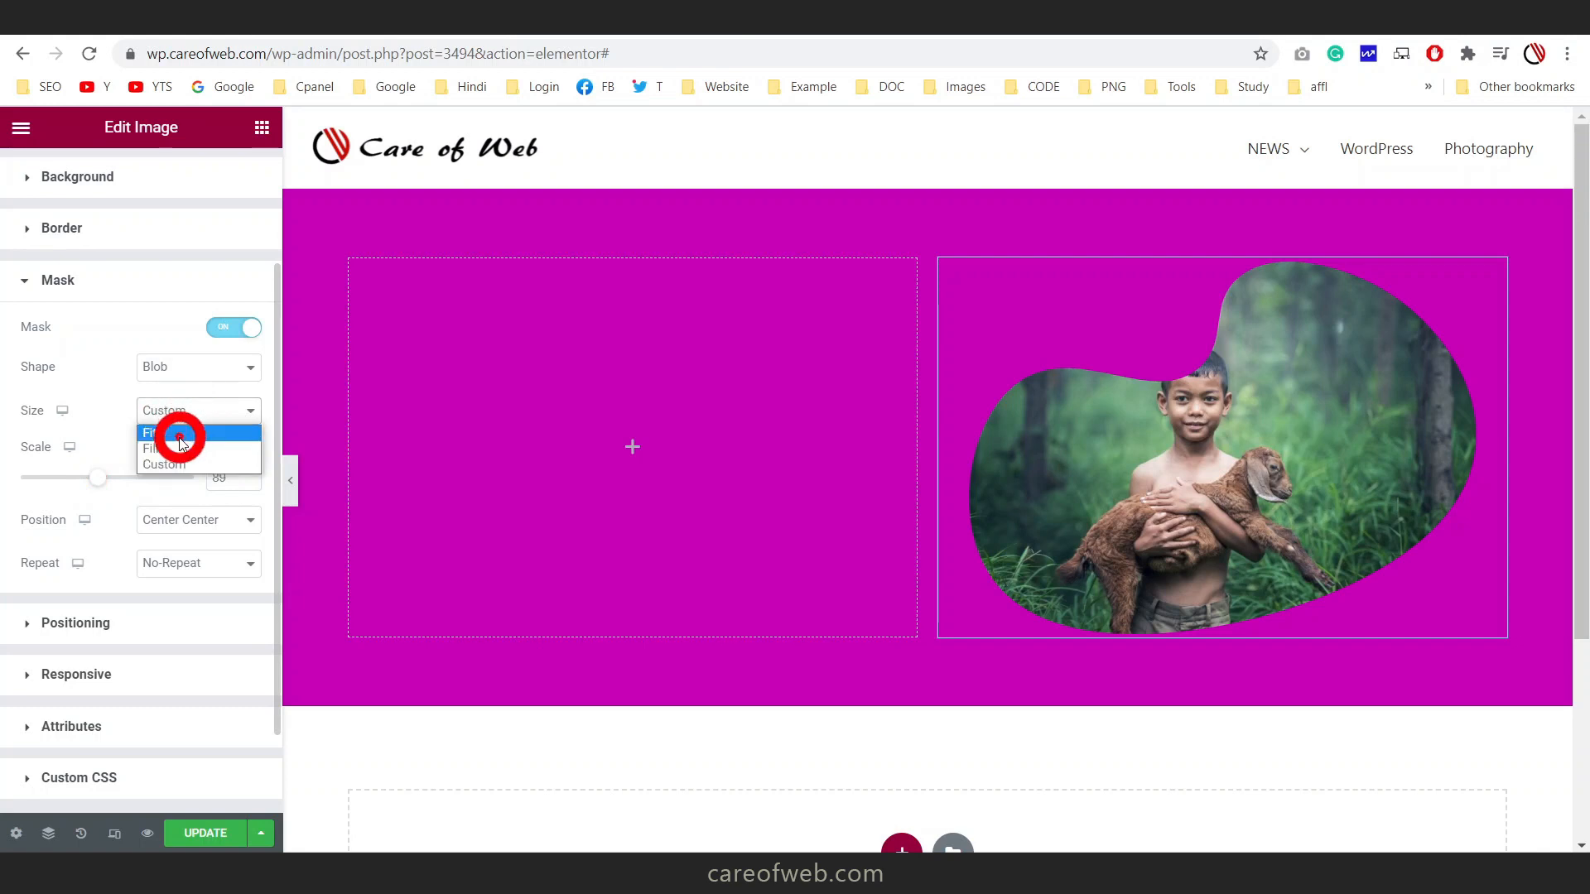
left_click(175, 430)
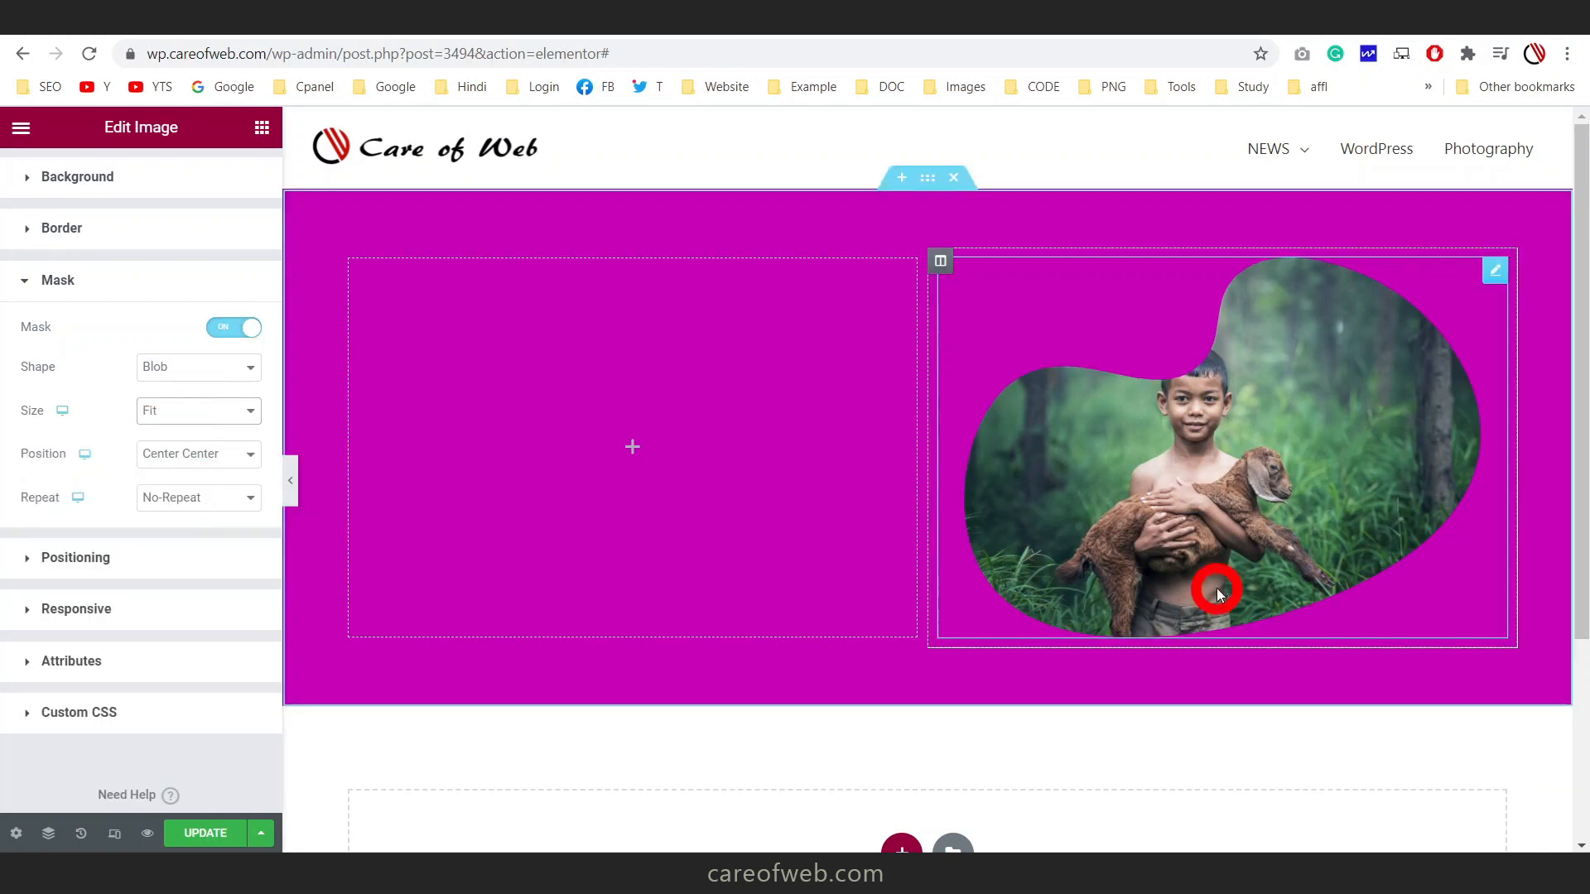
Try the Center Left, Center Right and Top Left mask positions and return the position to Center Center
left_click(232, 456)
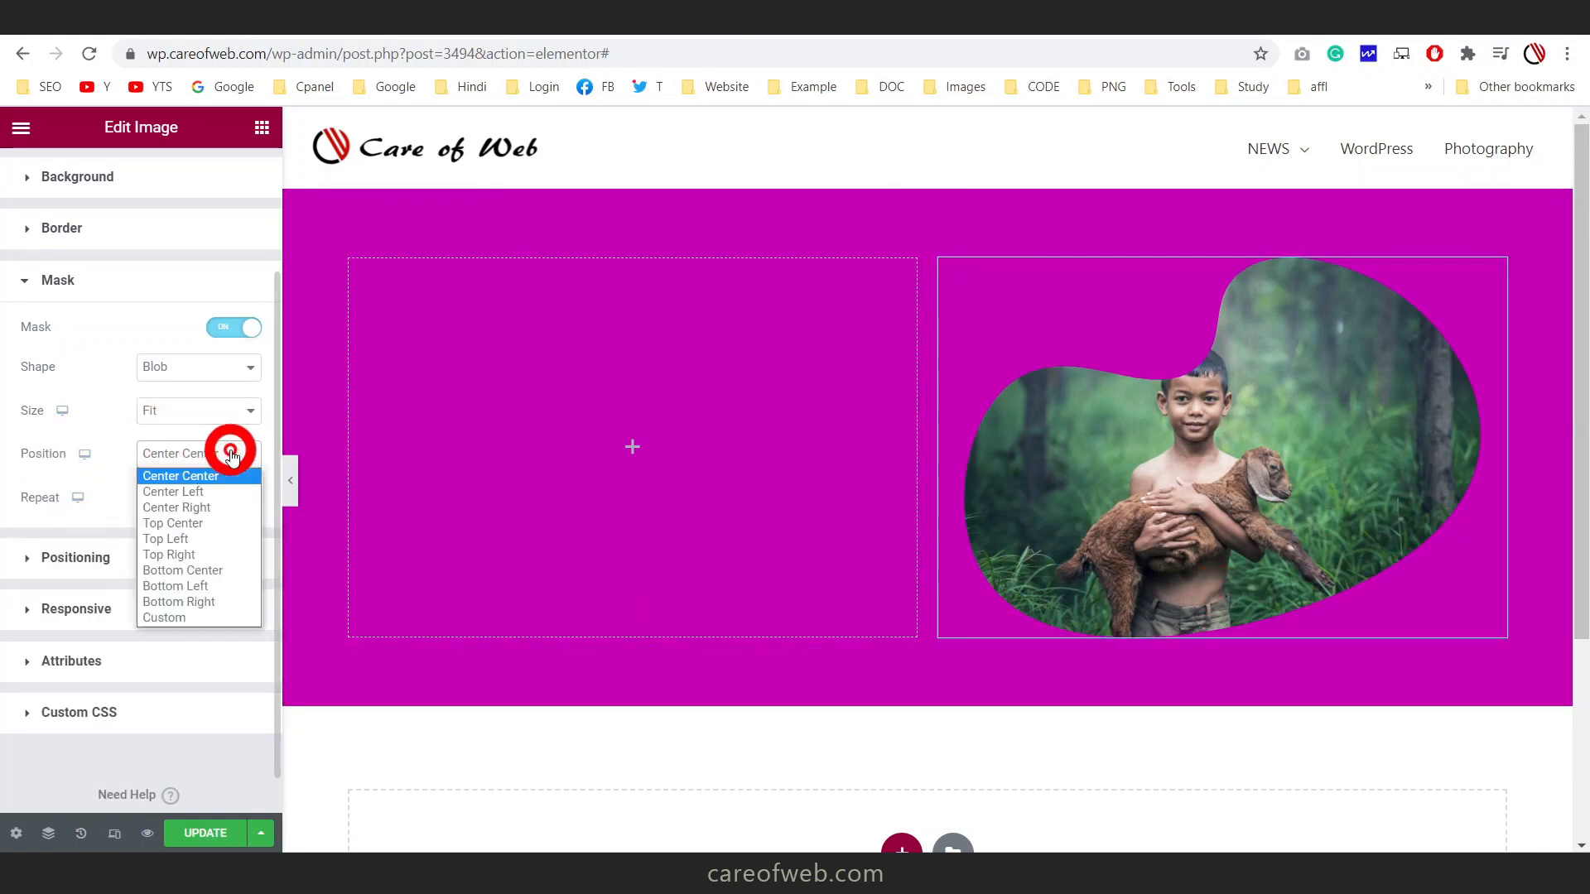
left_click(218, 493)
left_click(227, 471)
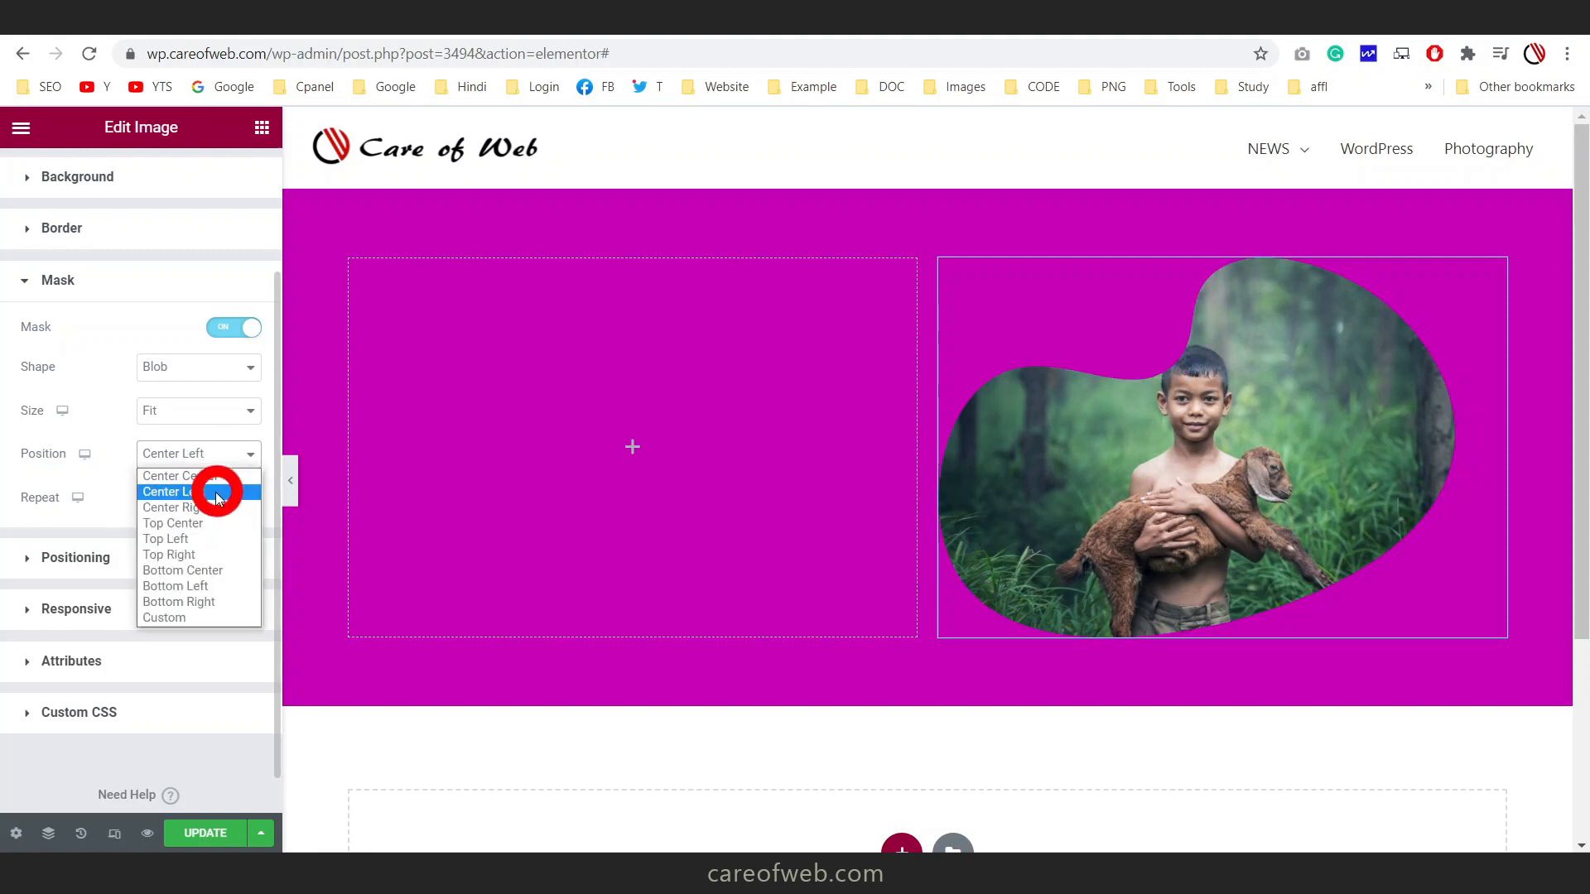
left_click(212, 508)
left_click(217, 461)
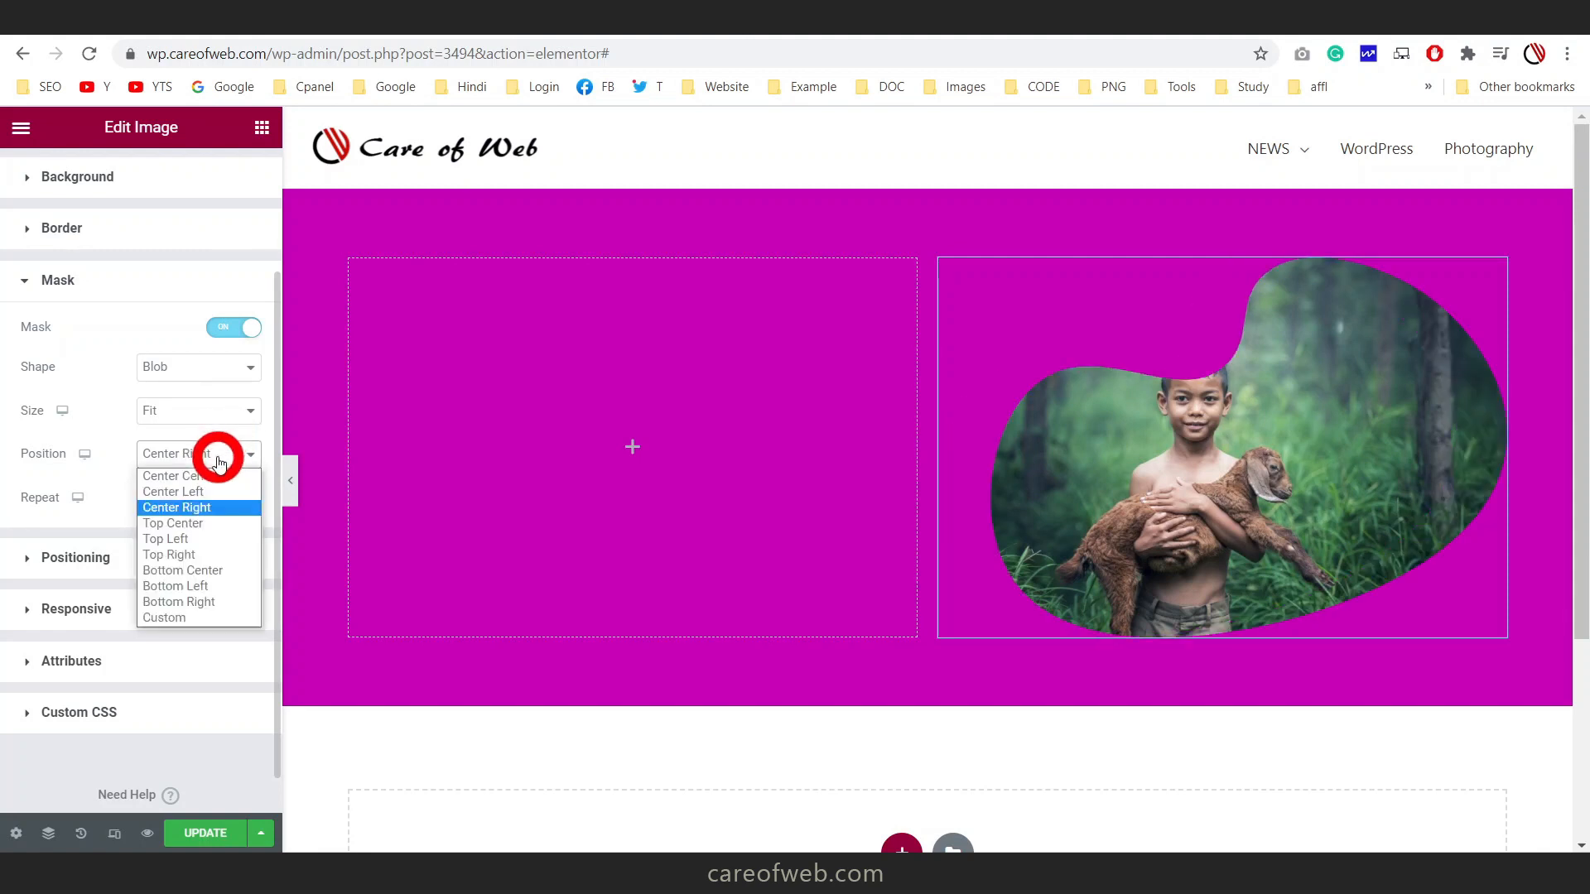
left_click(207, 538)
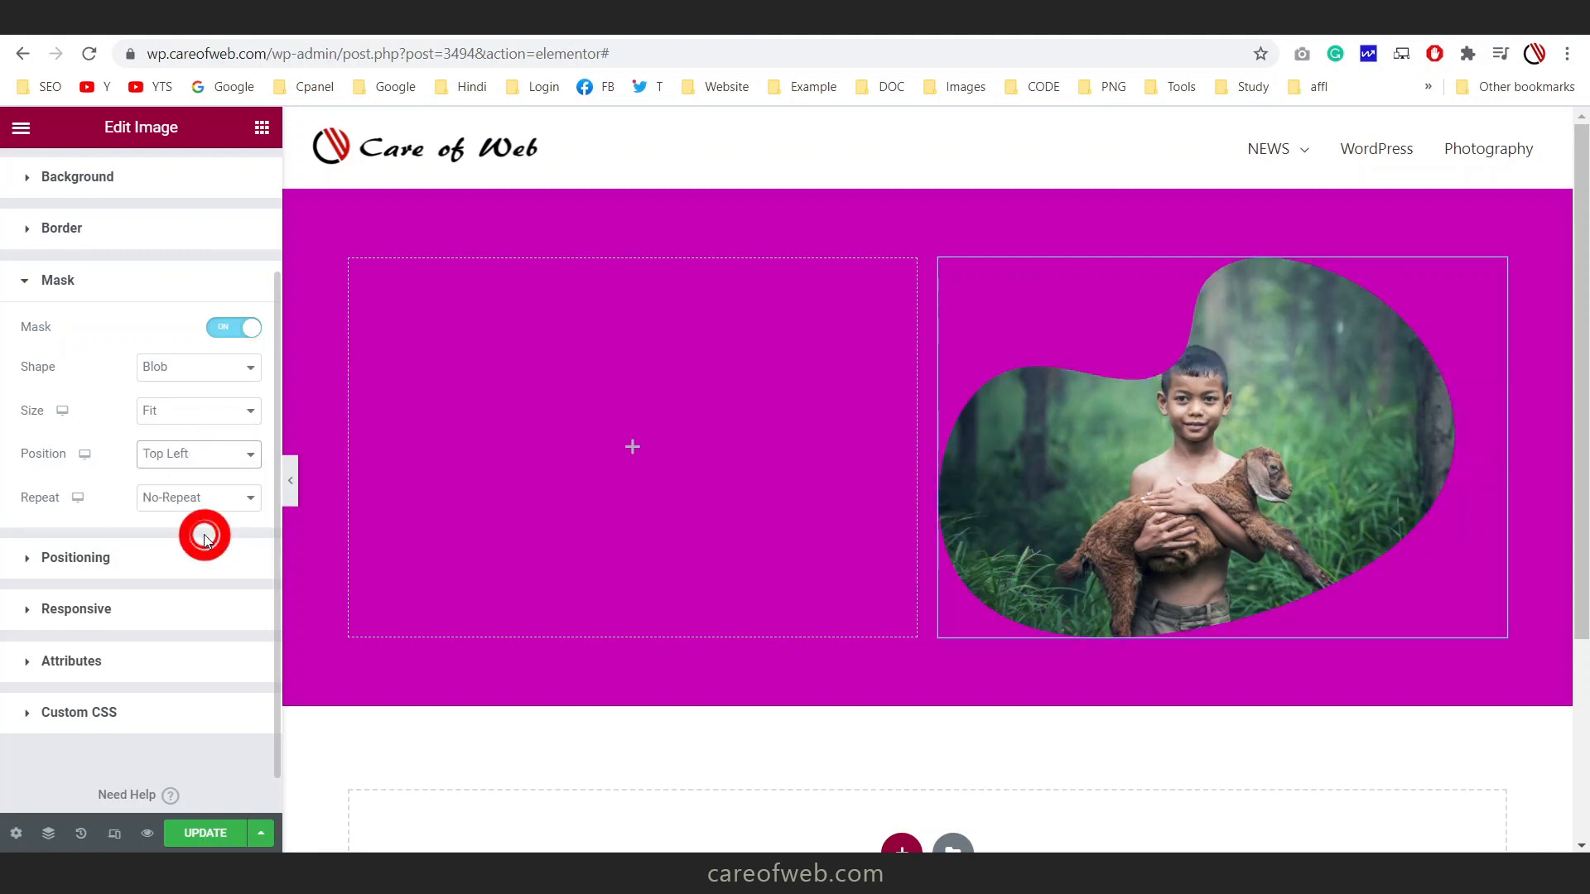
left_click(209, 462)
left_click(206, 479)
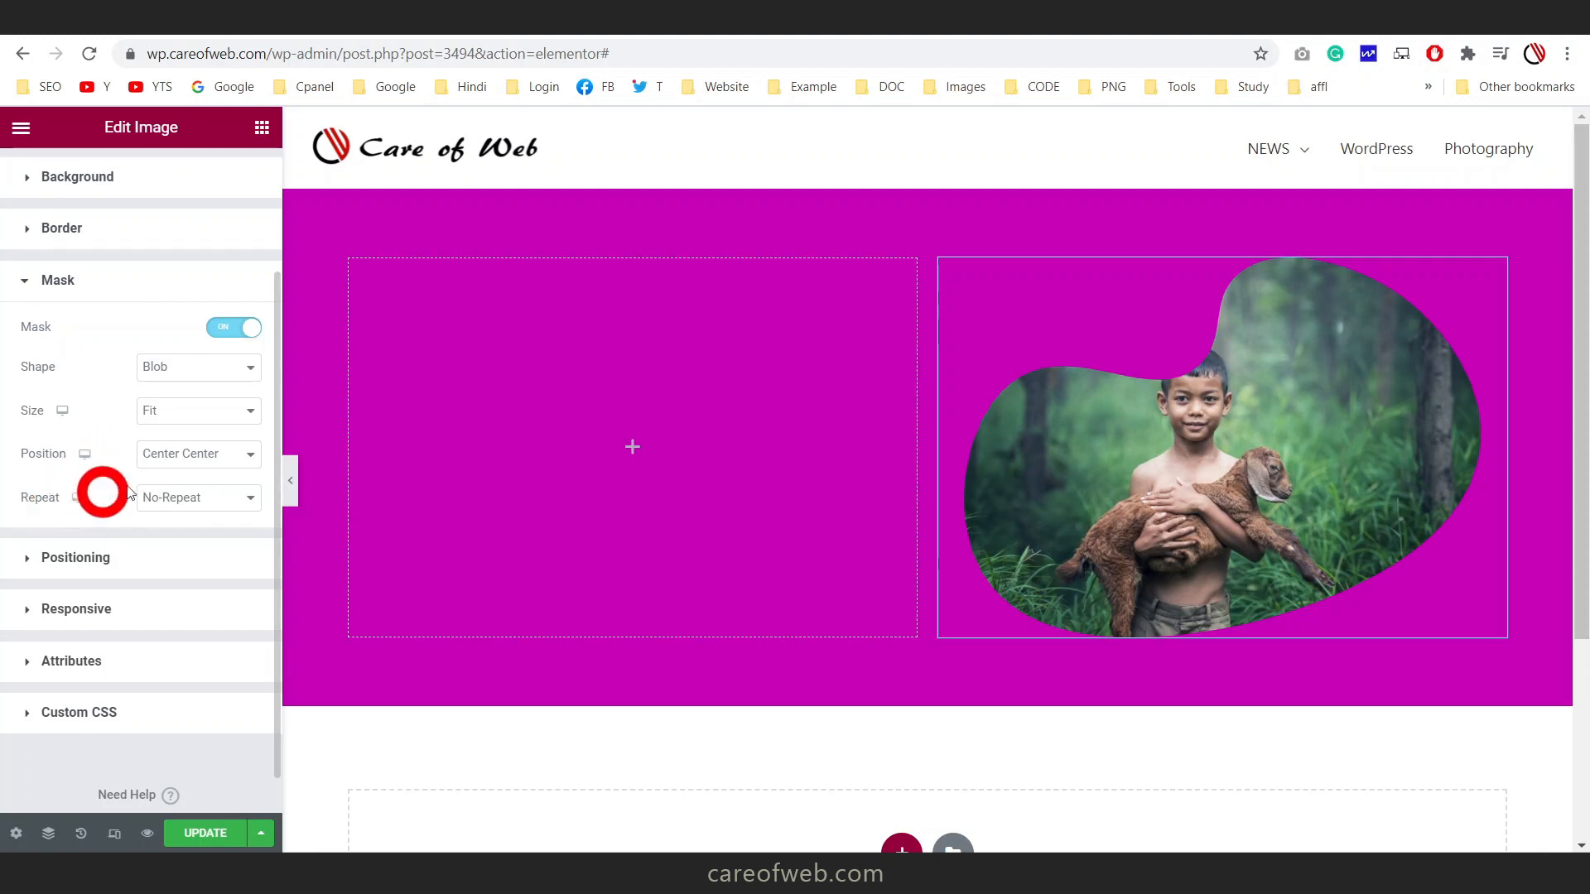
Try the Repeat option on the blob mask with a custom size scaled to 66%
left_click(217, 496)
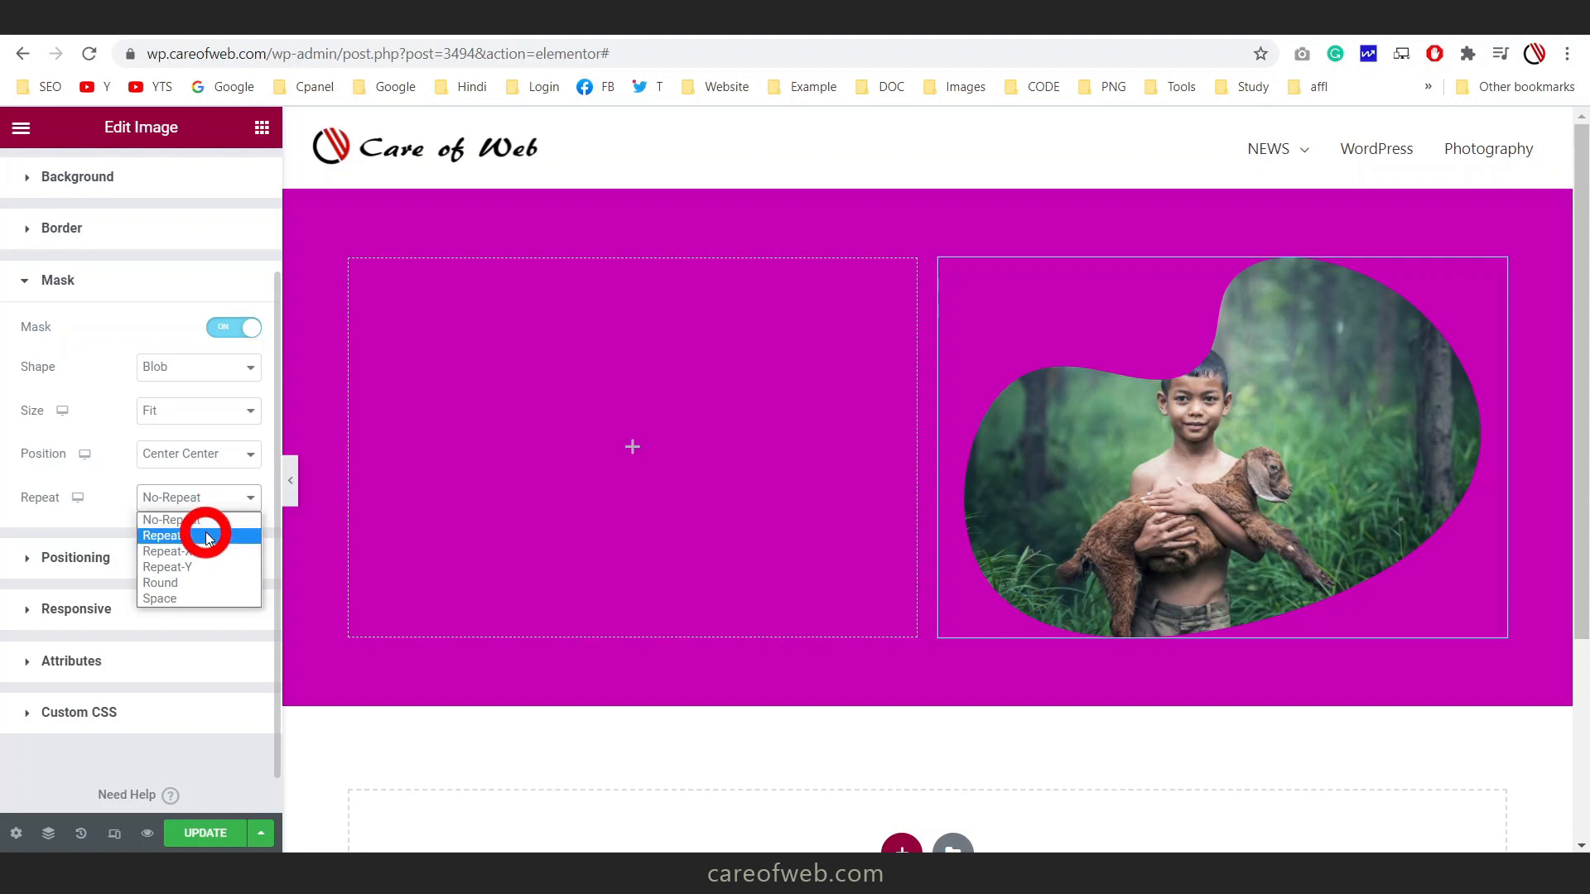
left_click(207, 537)
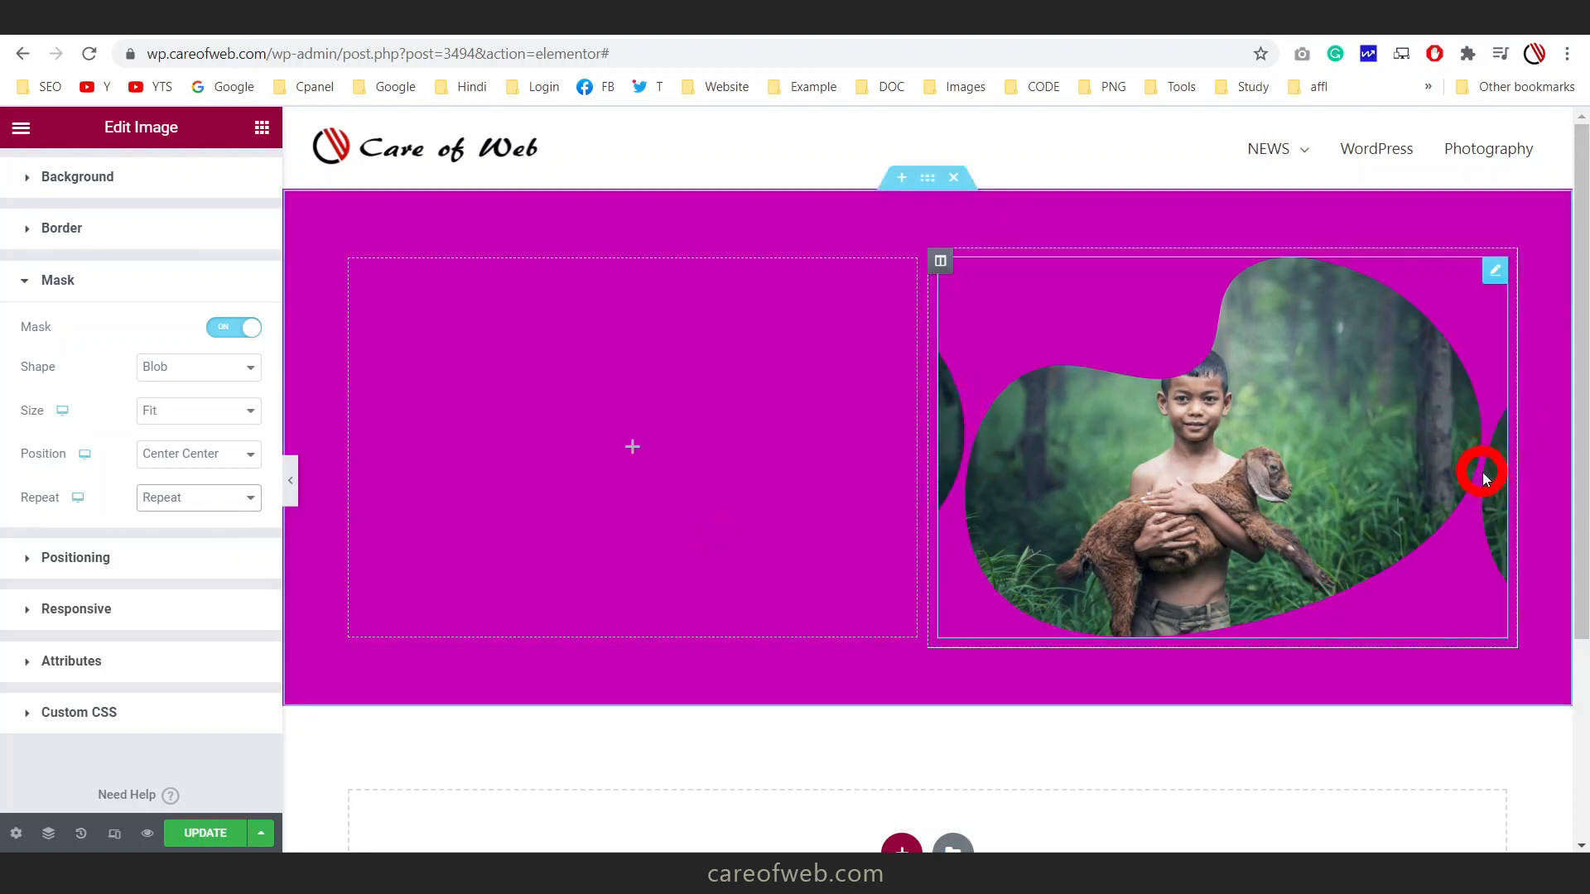
left_click(210, 409)
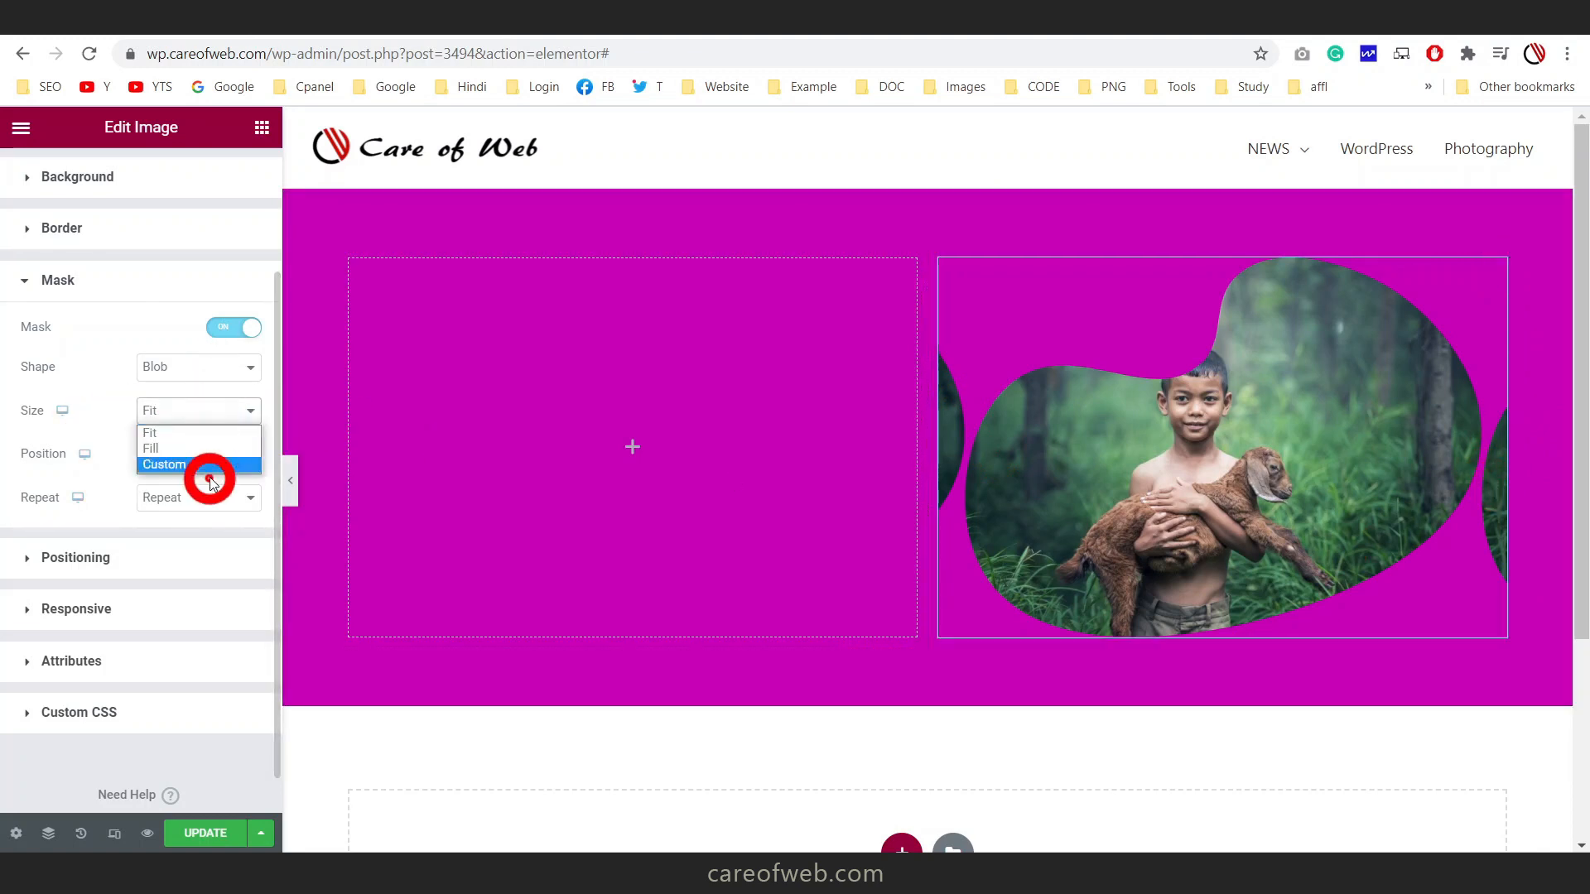
left_click(211, 465)
left_click_drag(124, 480, 77, 477)
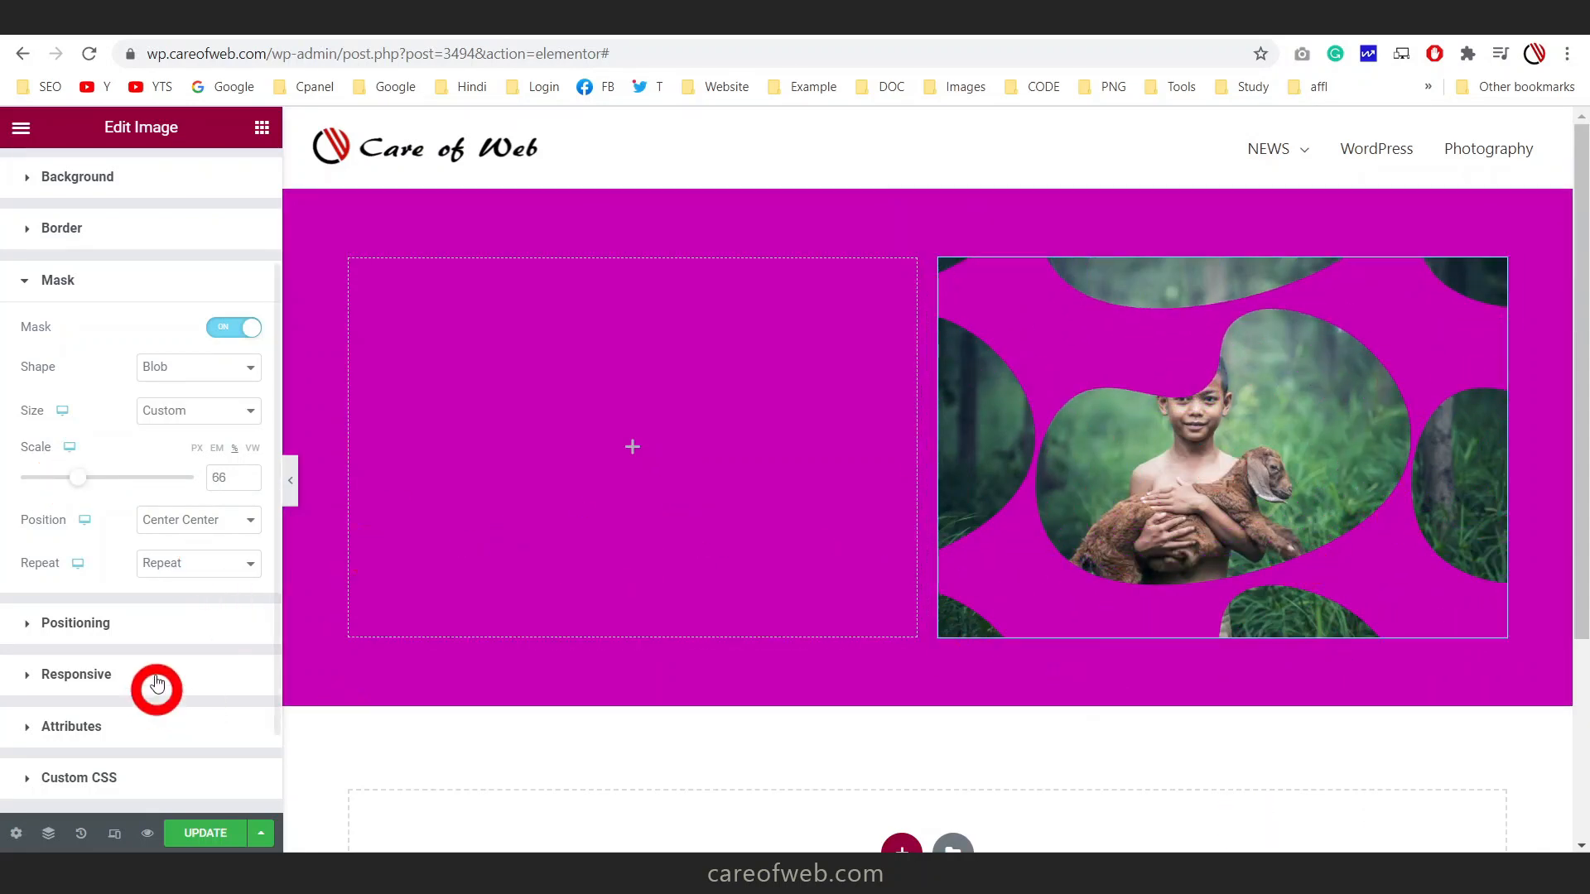
Try the repeating mask with the Hexagon shape at a scale of 30%
left_click(206, 370)
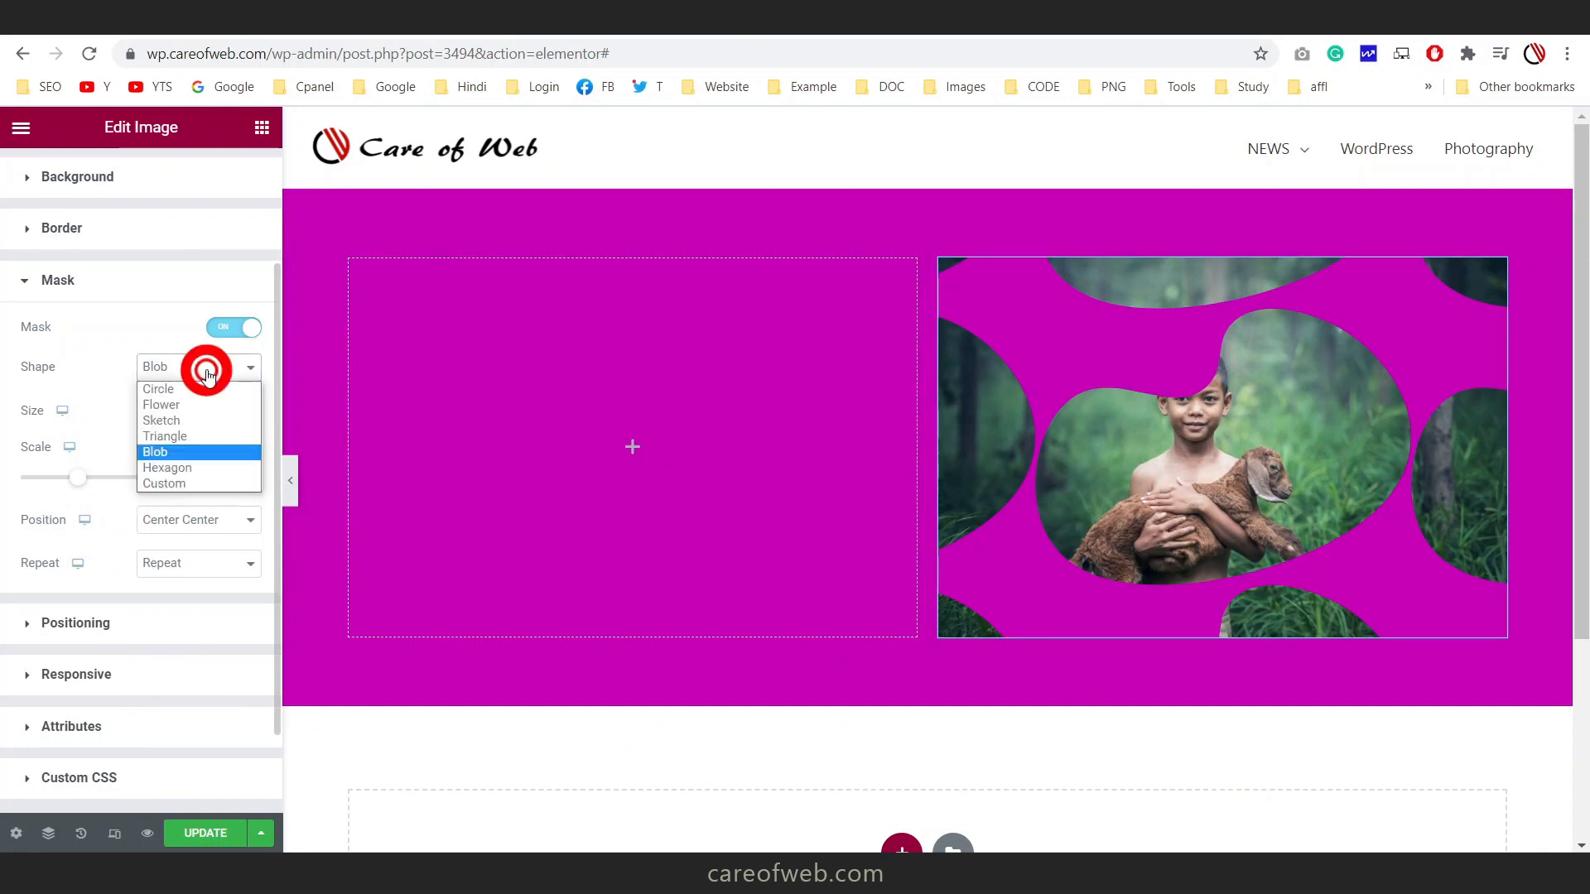
left_click(207, 467)
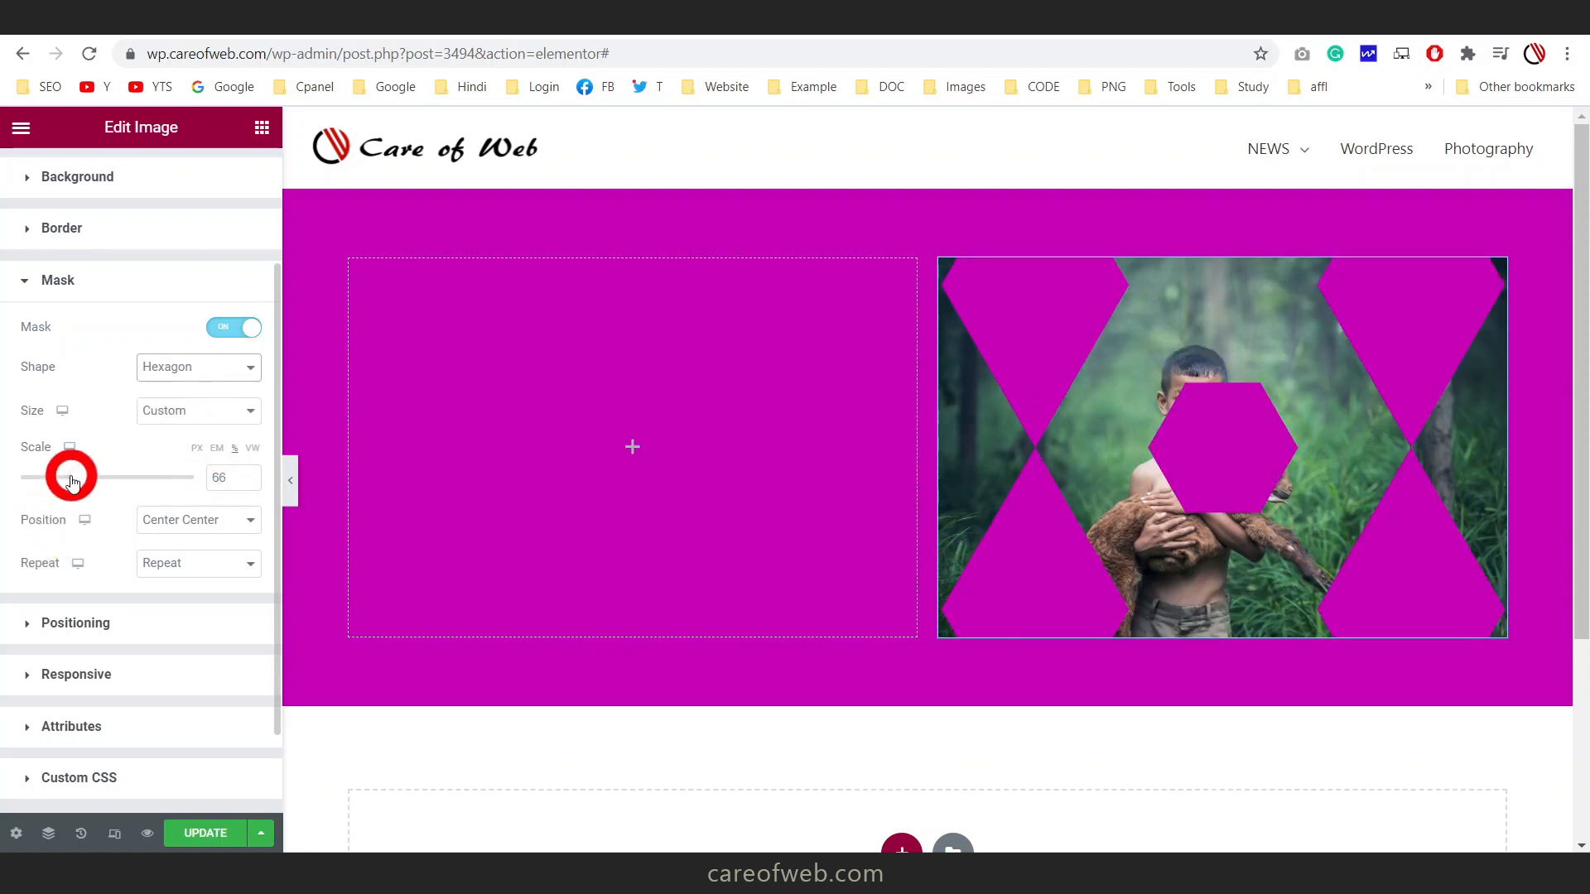
mouse_move(72, 481)
left_mouse_down()
mouse_move(23, 478)
mouse_move(46, 482)
left_mouse_up()
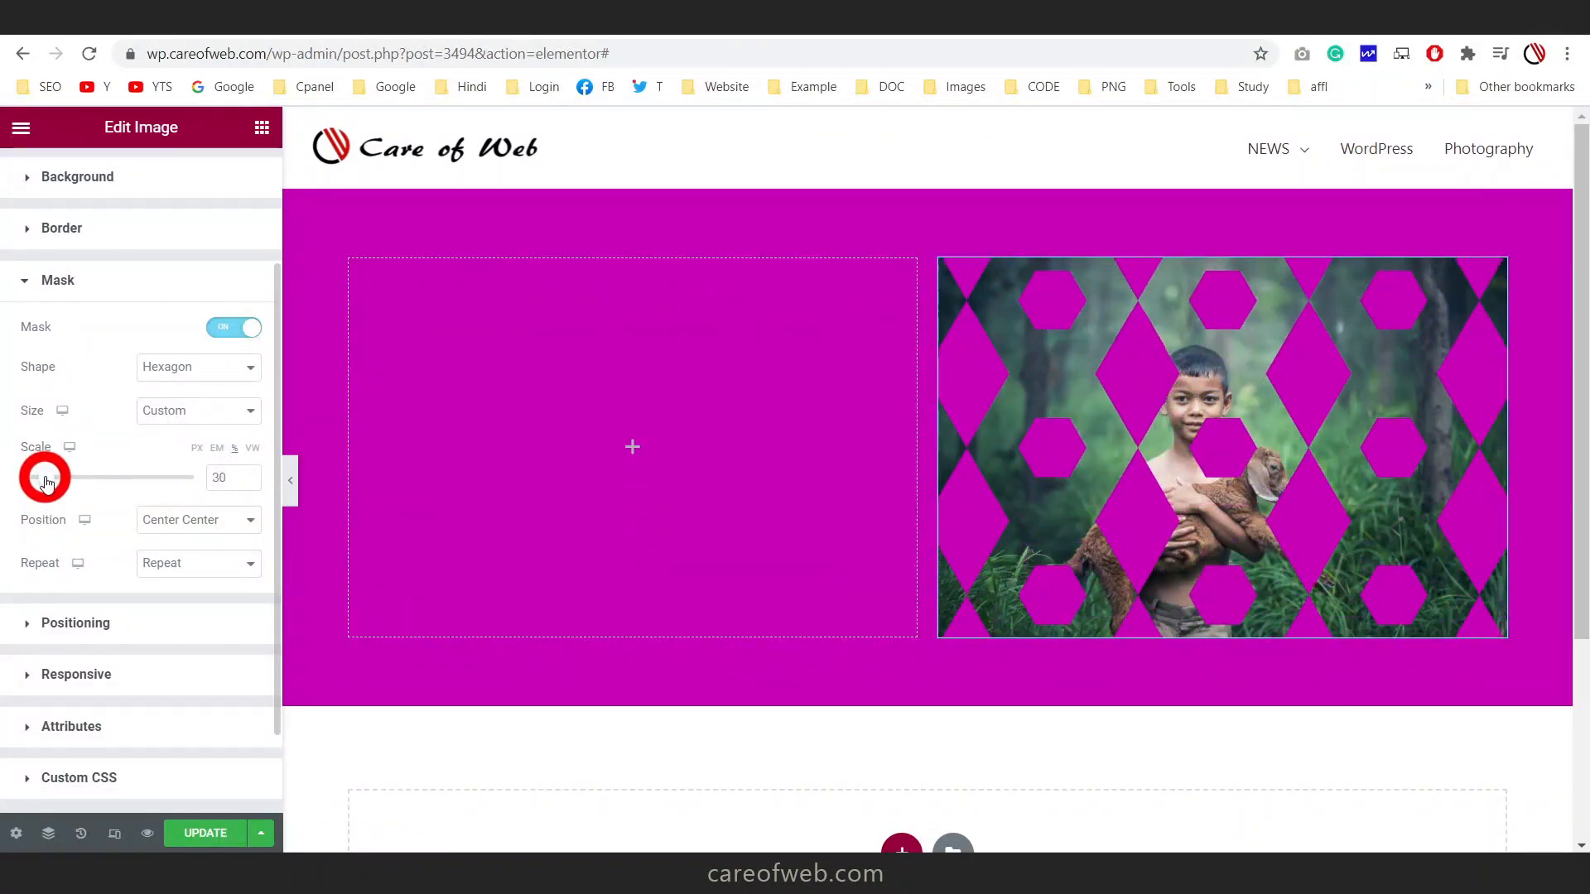
Try a larger hexagon mask with No-Repeat and return to the Blob shape with the Fit size
left_click(191, 561)
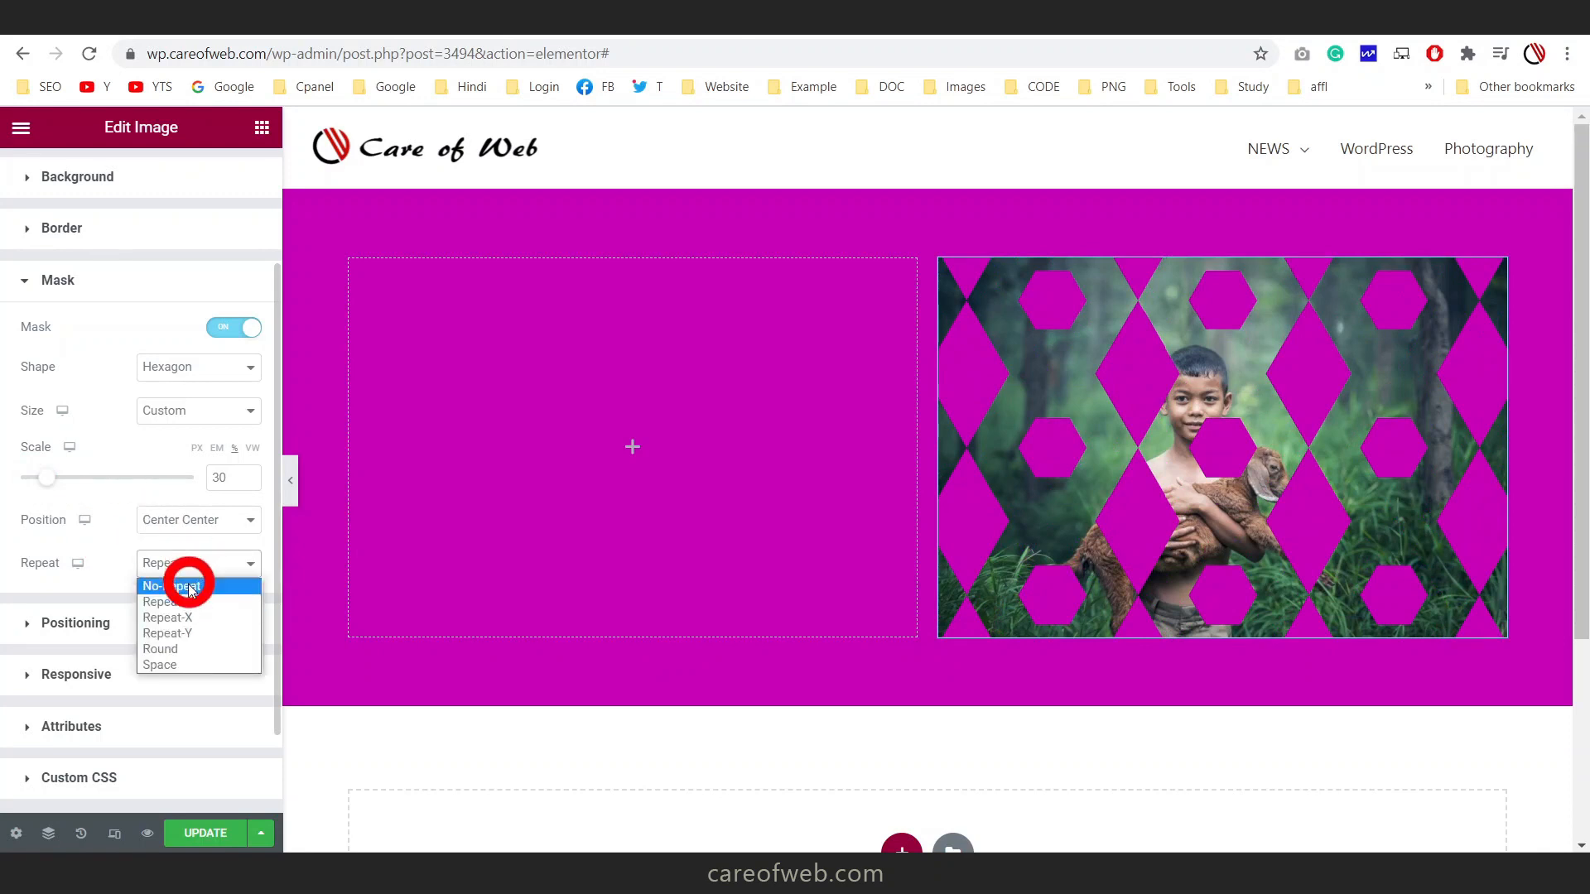
left_click(190, 587)
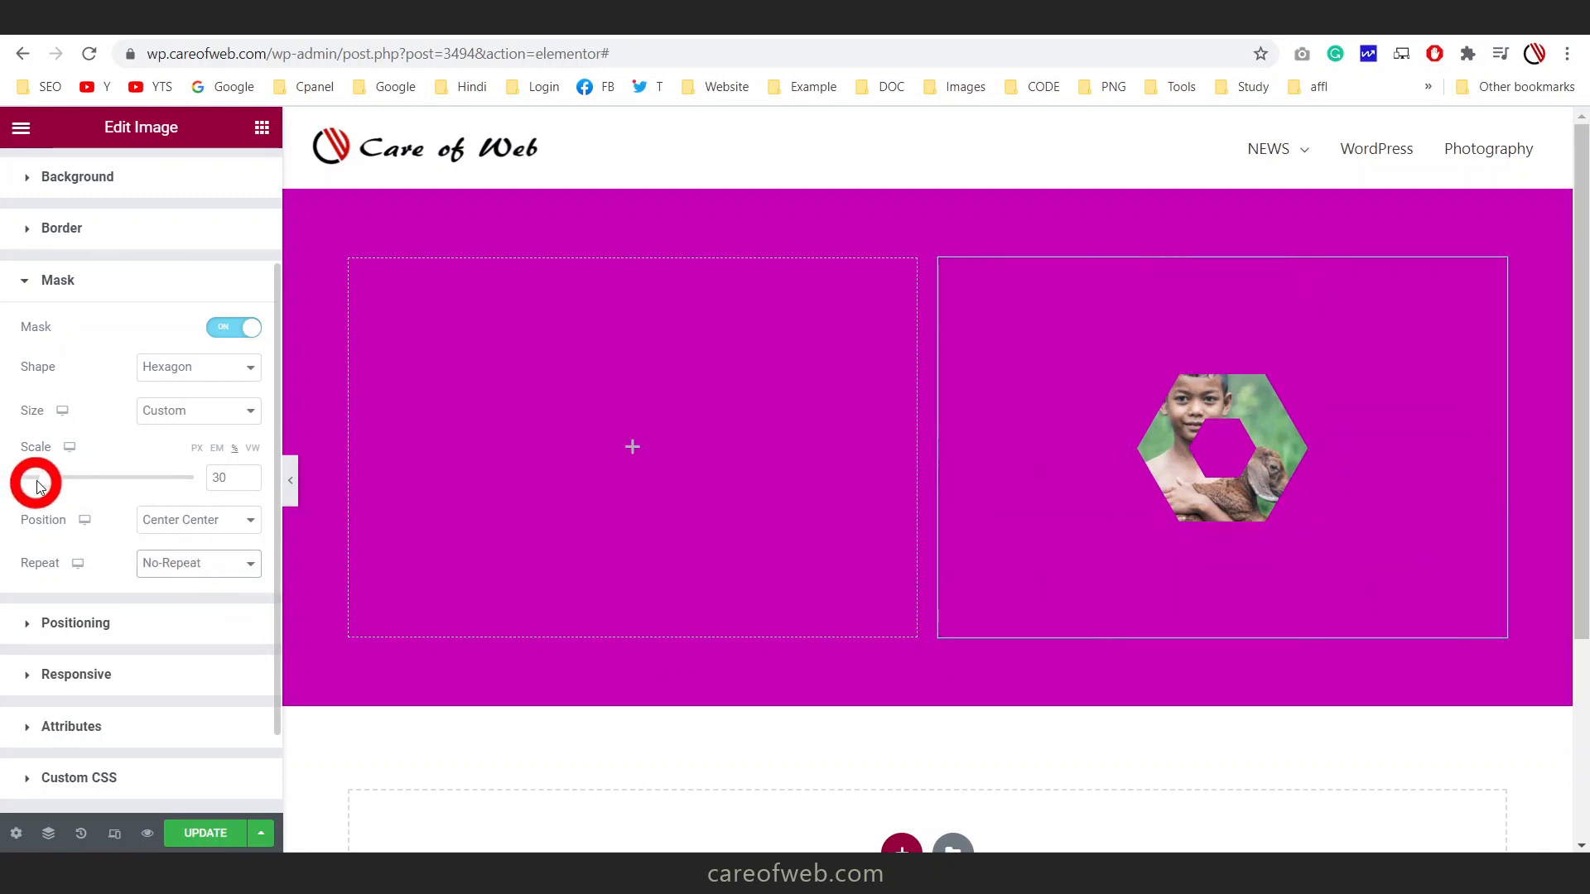
left_click_drag(37, 486, 87, 477)
left_click(220, 366)
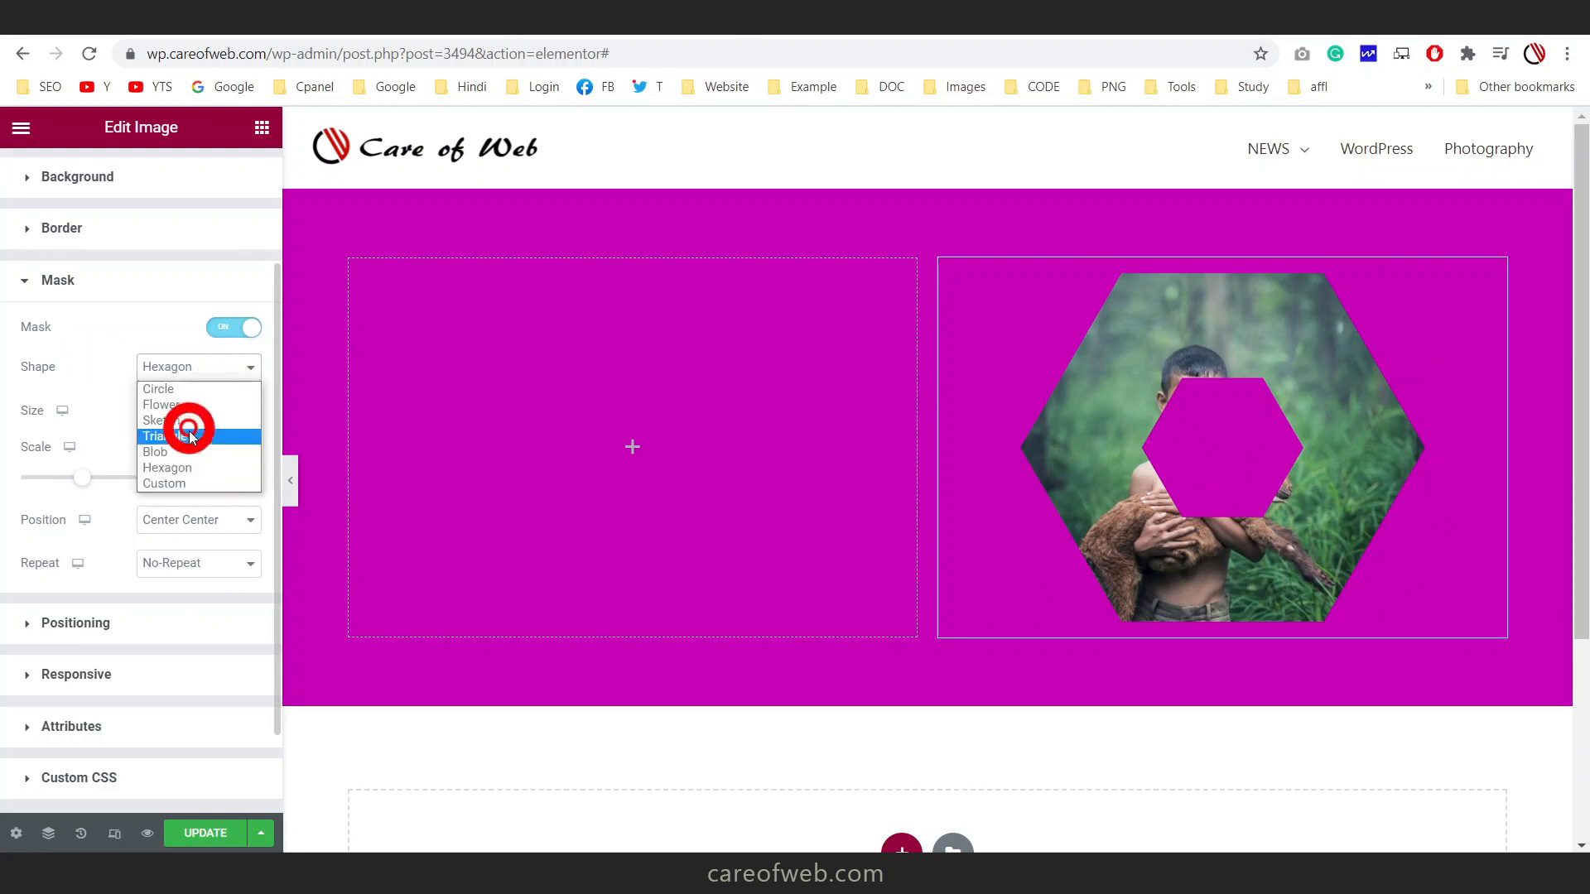
left_click(189, 452)
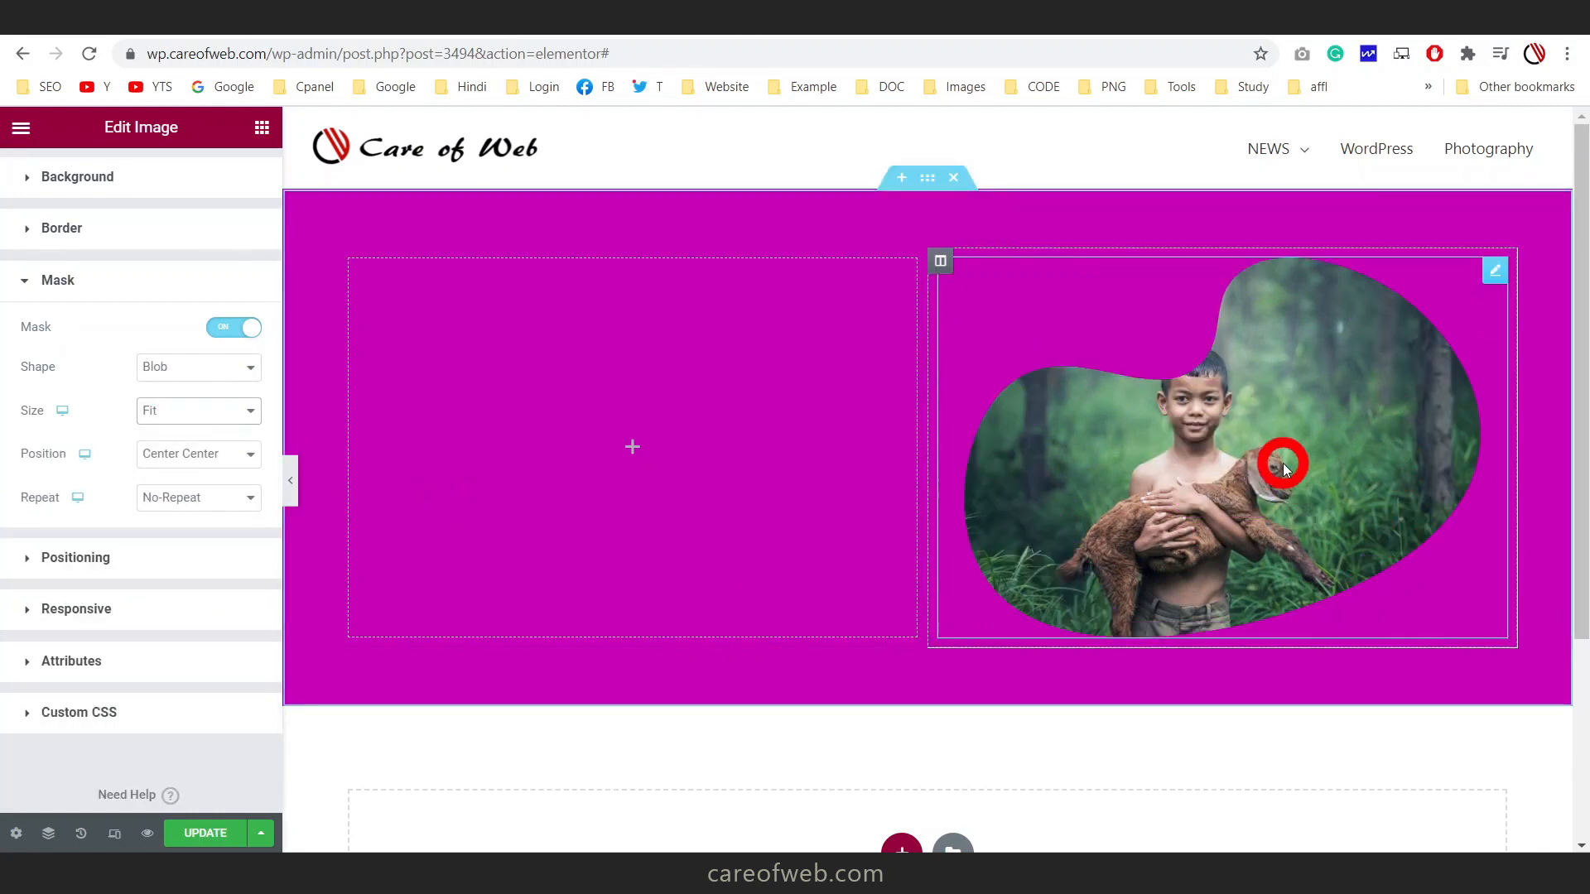
Set the mask shape to Custom and look at the black silhouette image search results for examples of mask images
left_click(206, 369)
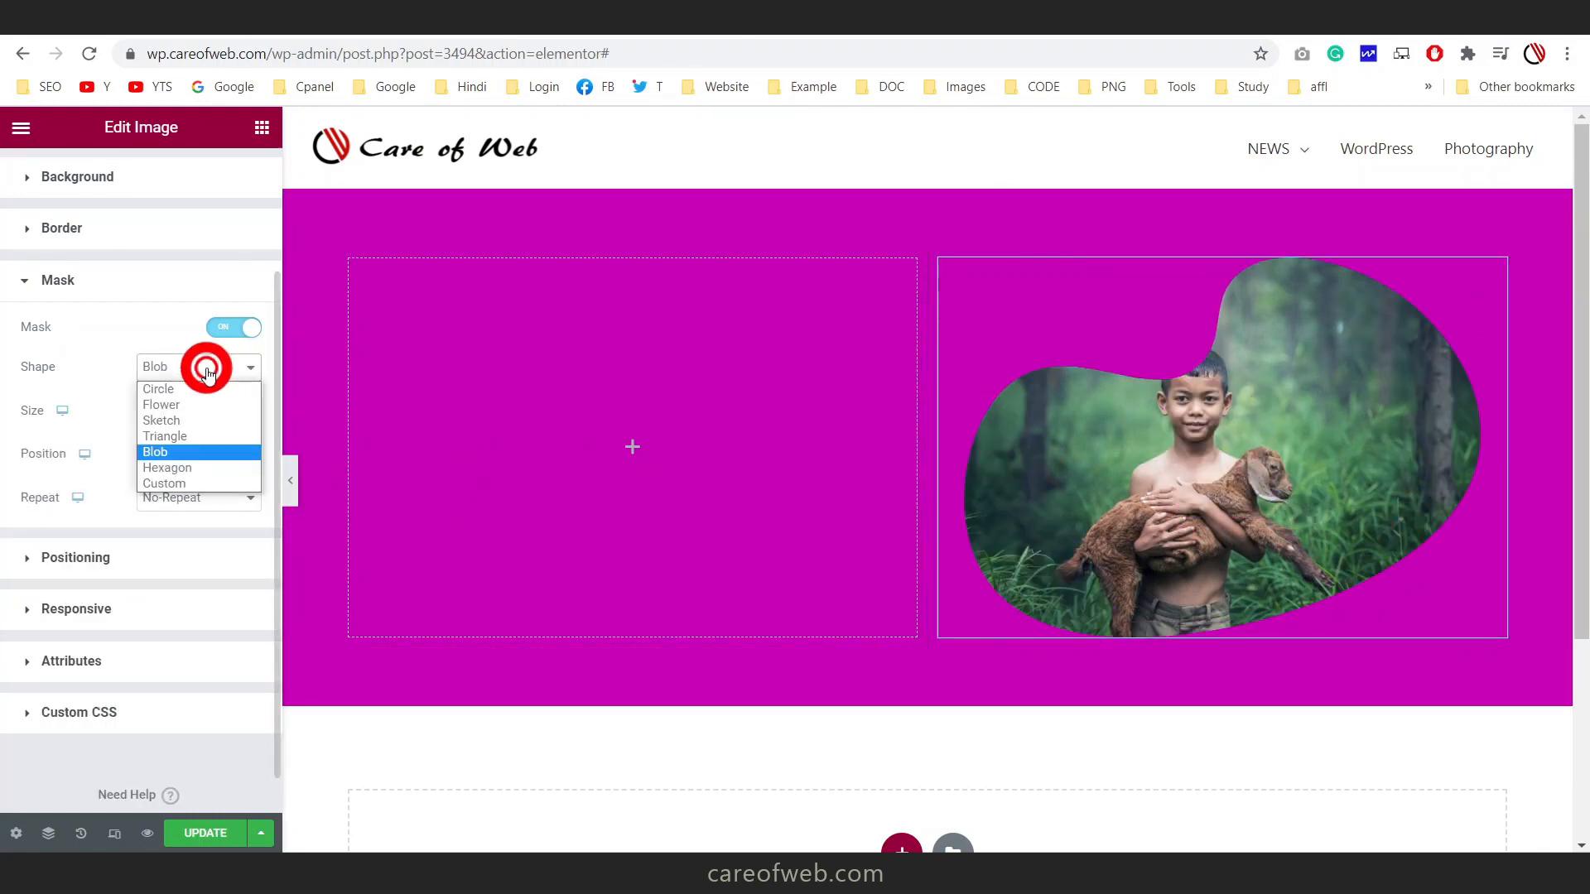
left_click(189, 486)
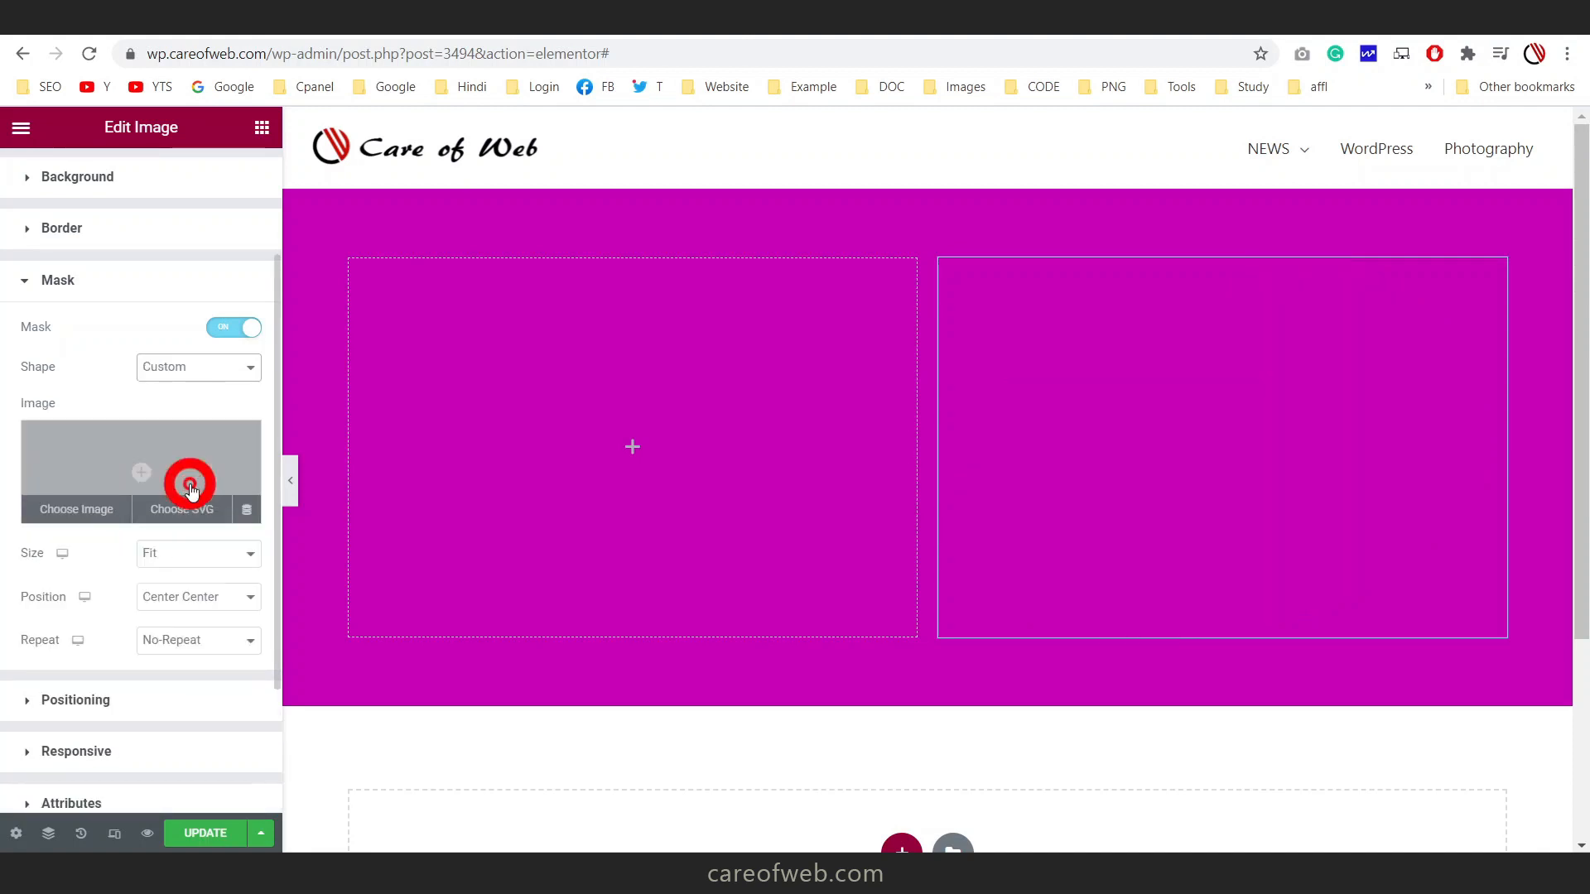
mouse_move(112, 480)
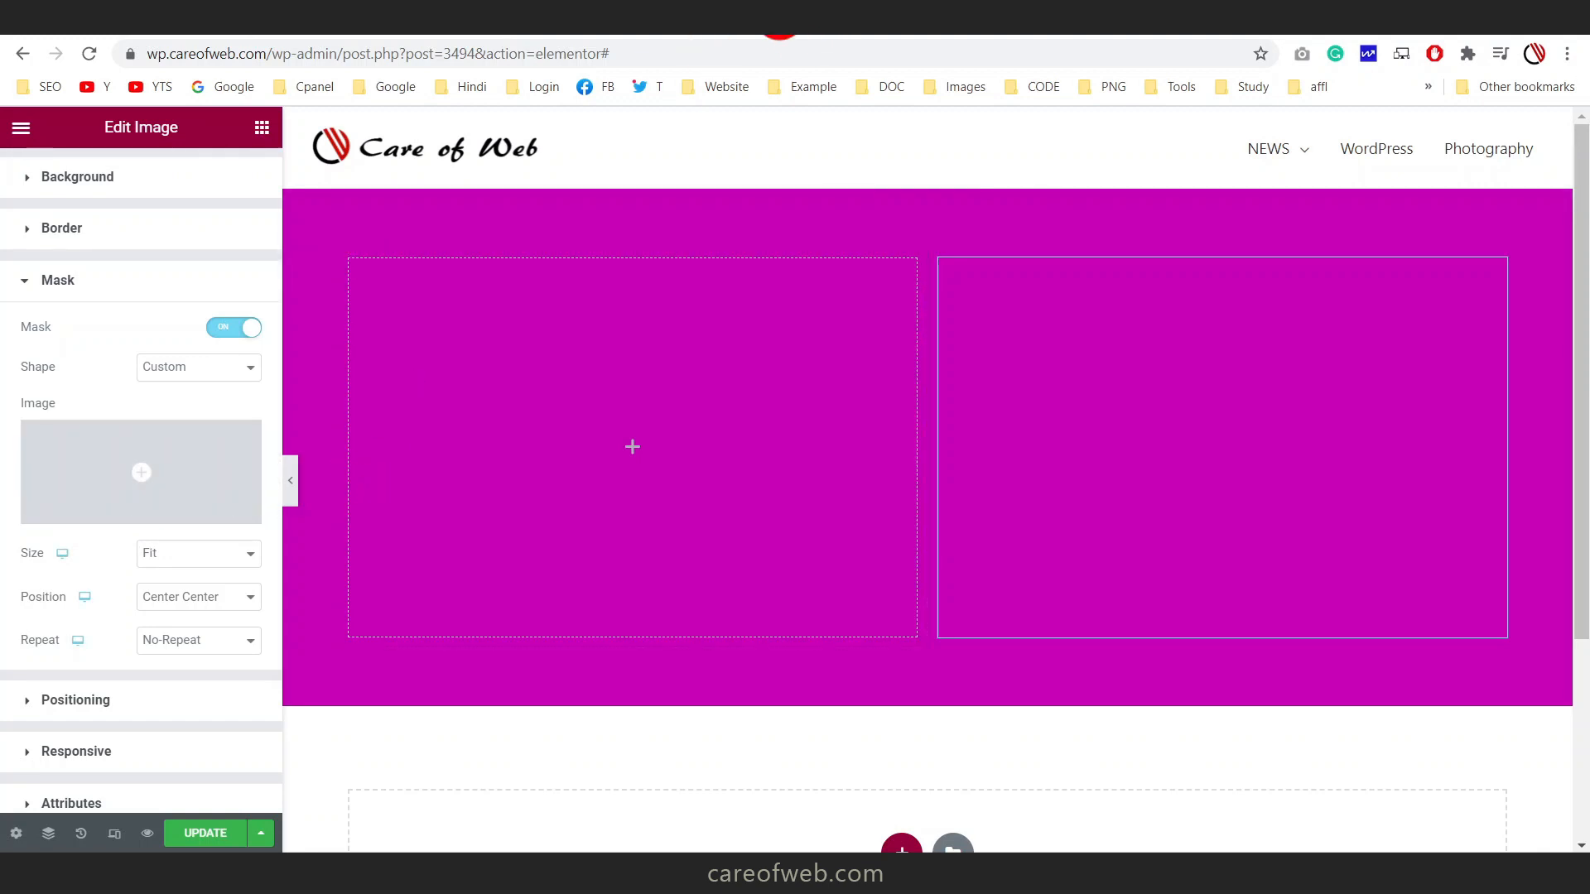
left_click(778, 24)
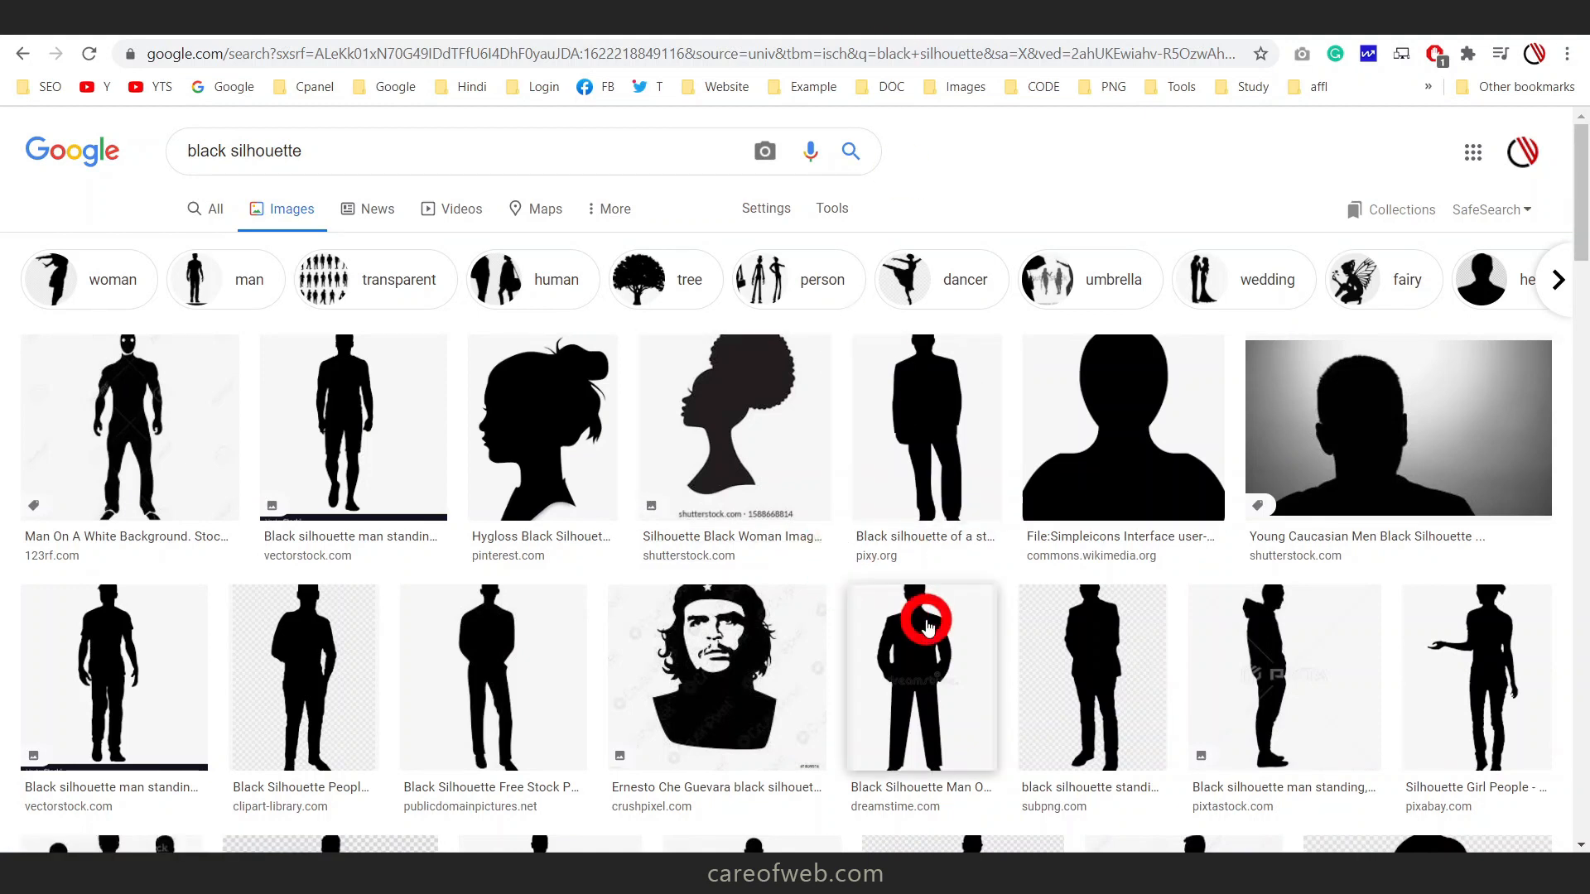
left_click(390, 18)
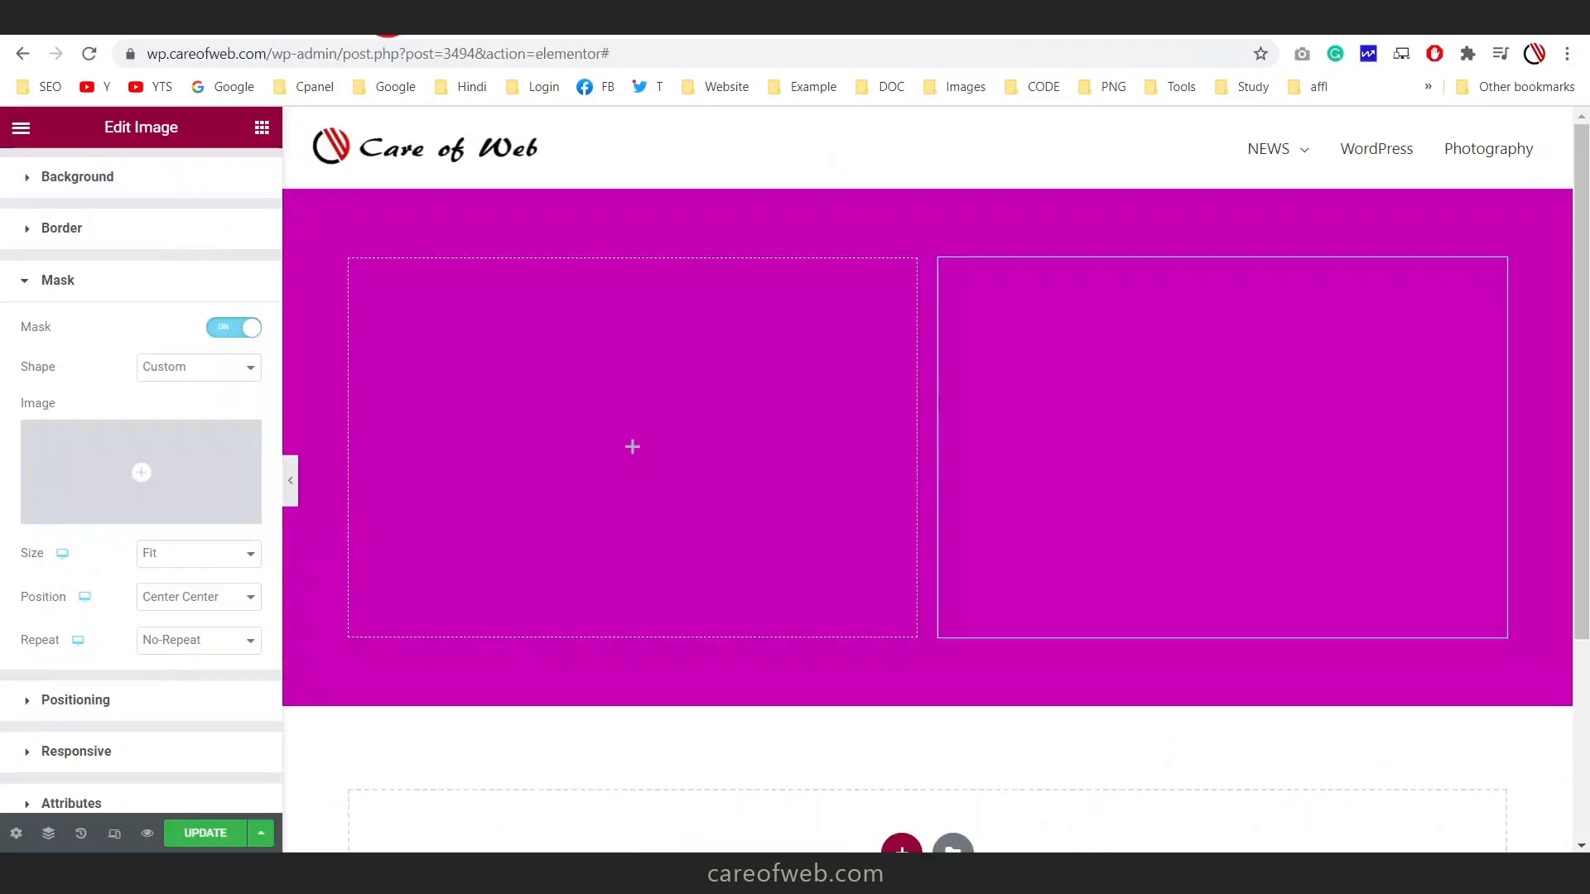
Use the man's head silhouette PNG from the media library as the custom mask and preview the page without the editing panel
left_click(77, 518)
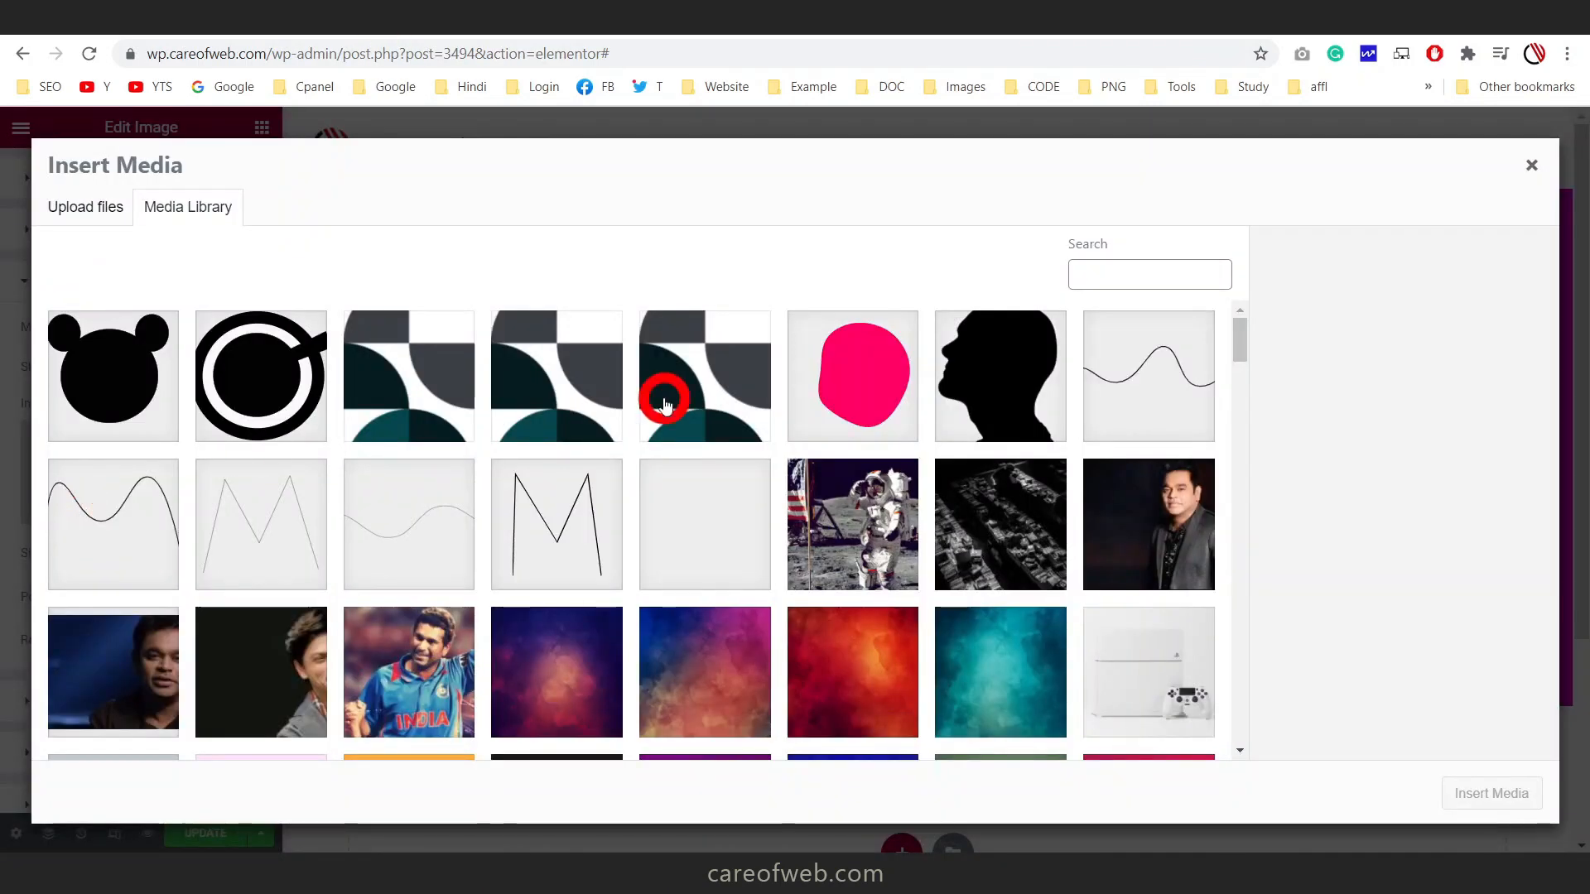
left_click(1025, 378)
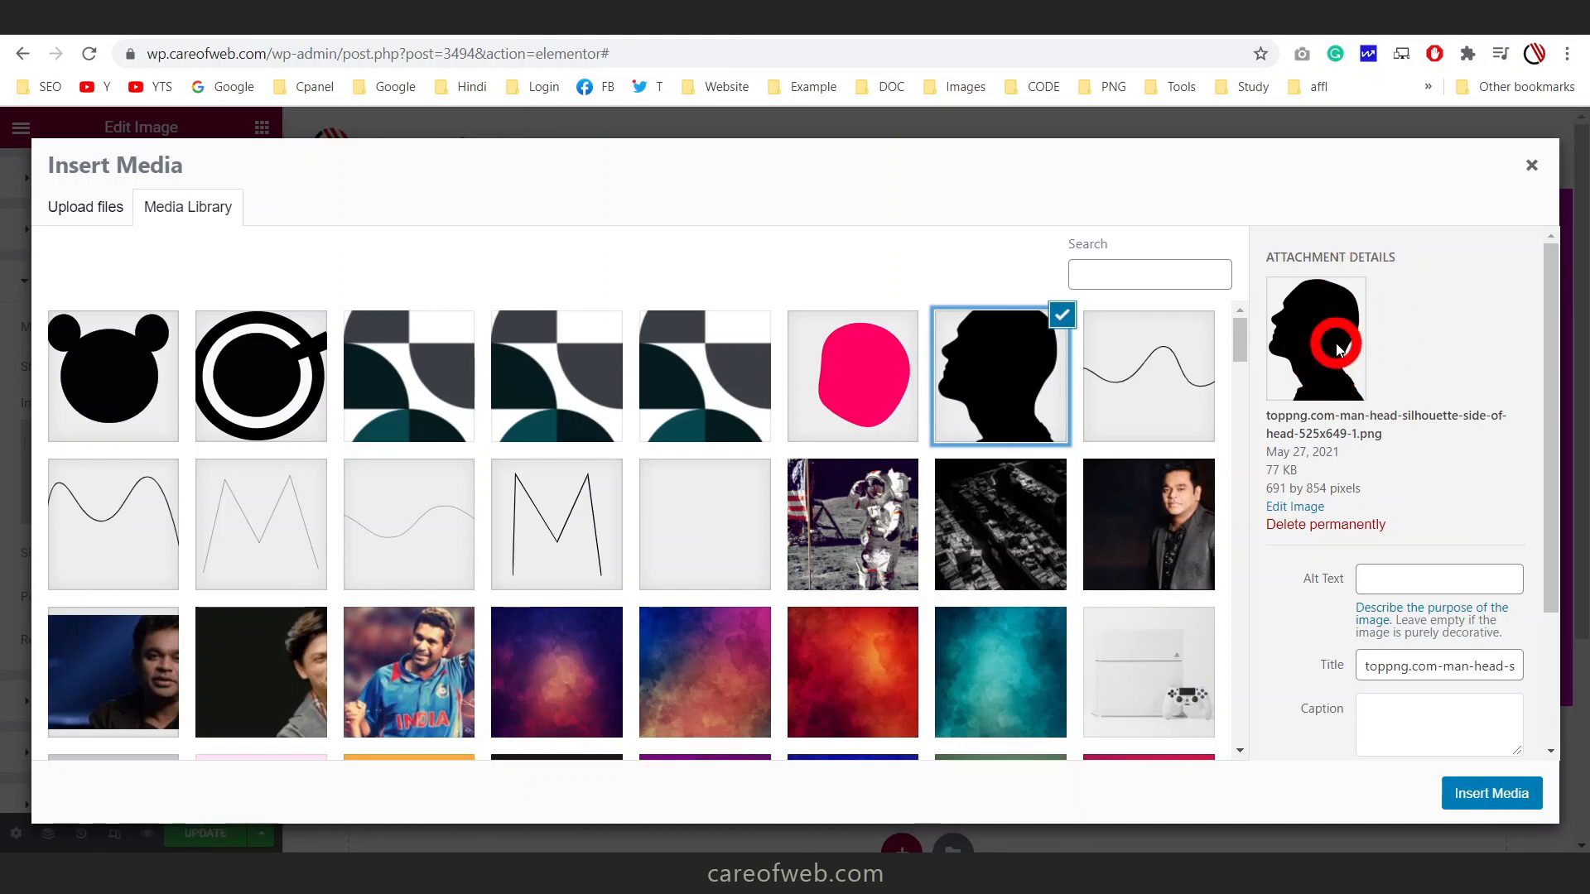
left_click(1484, 809)
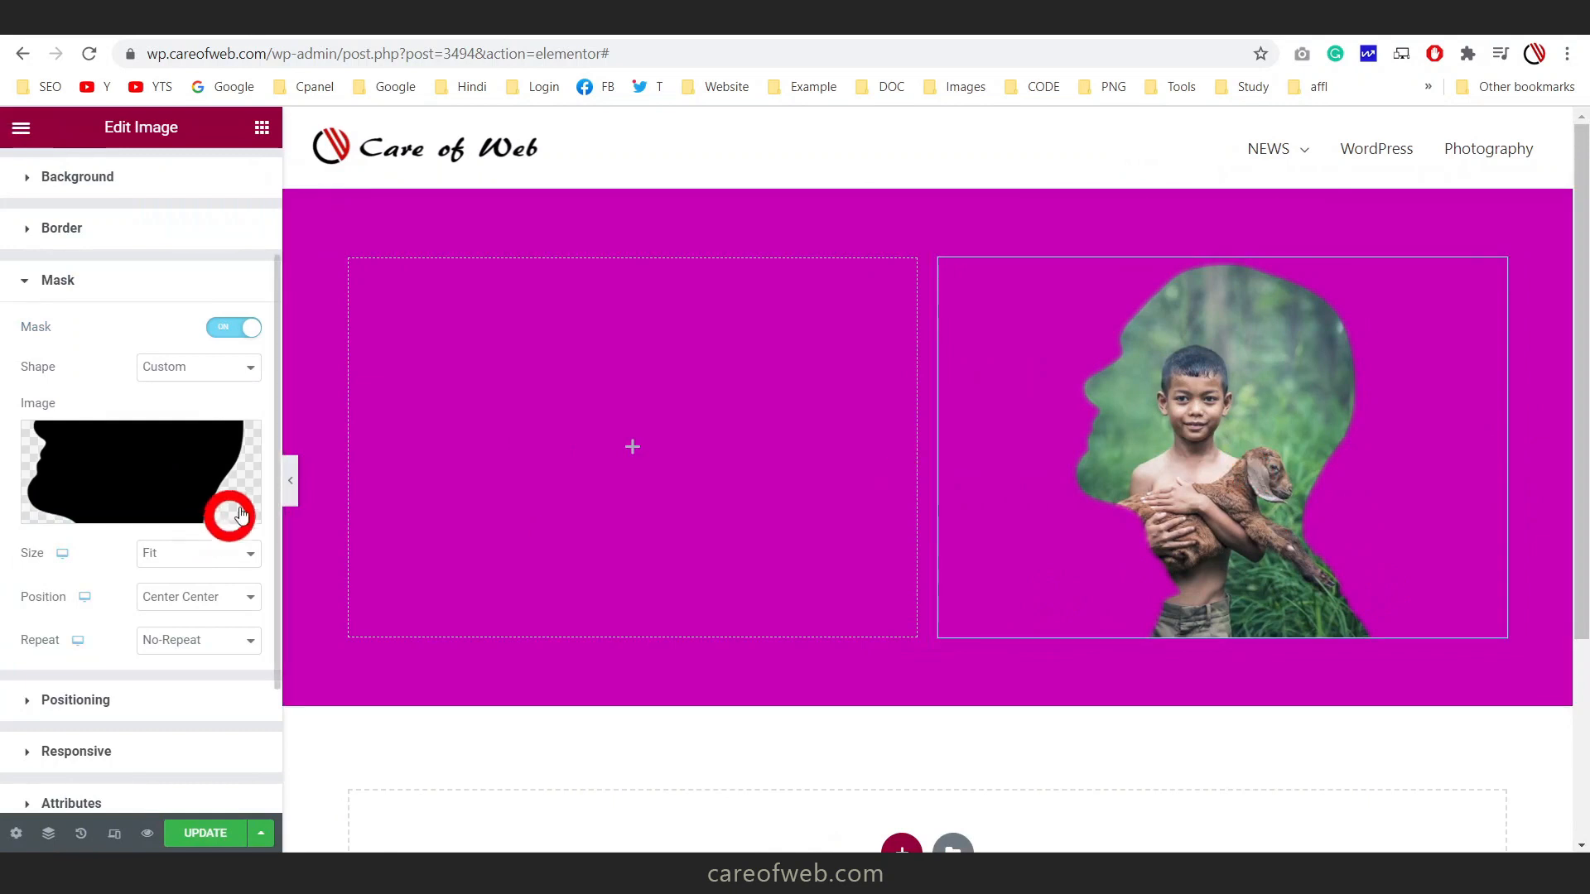
left_click(289, 489)
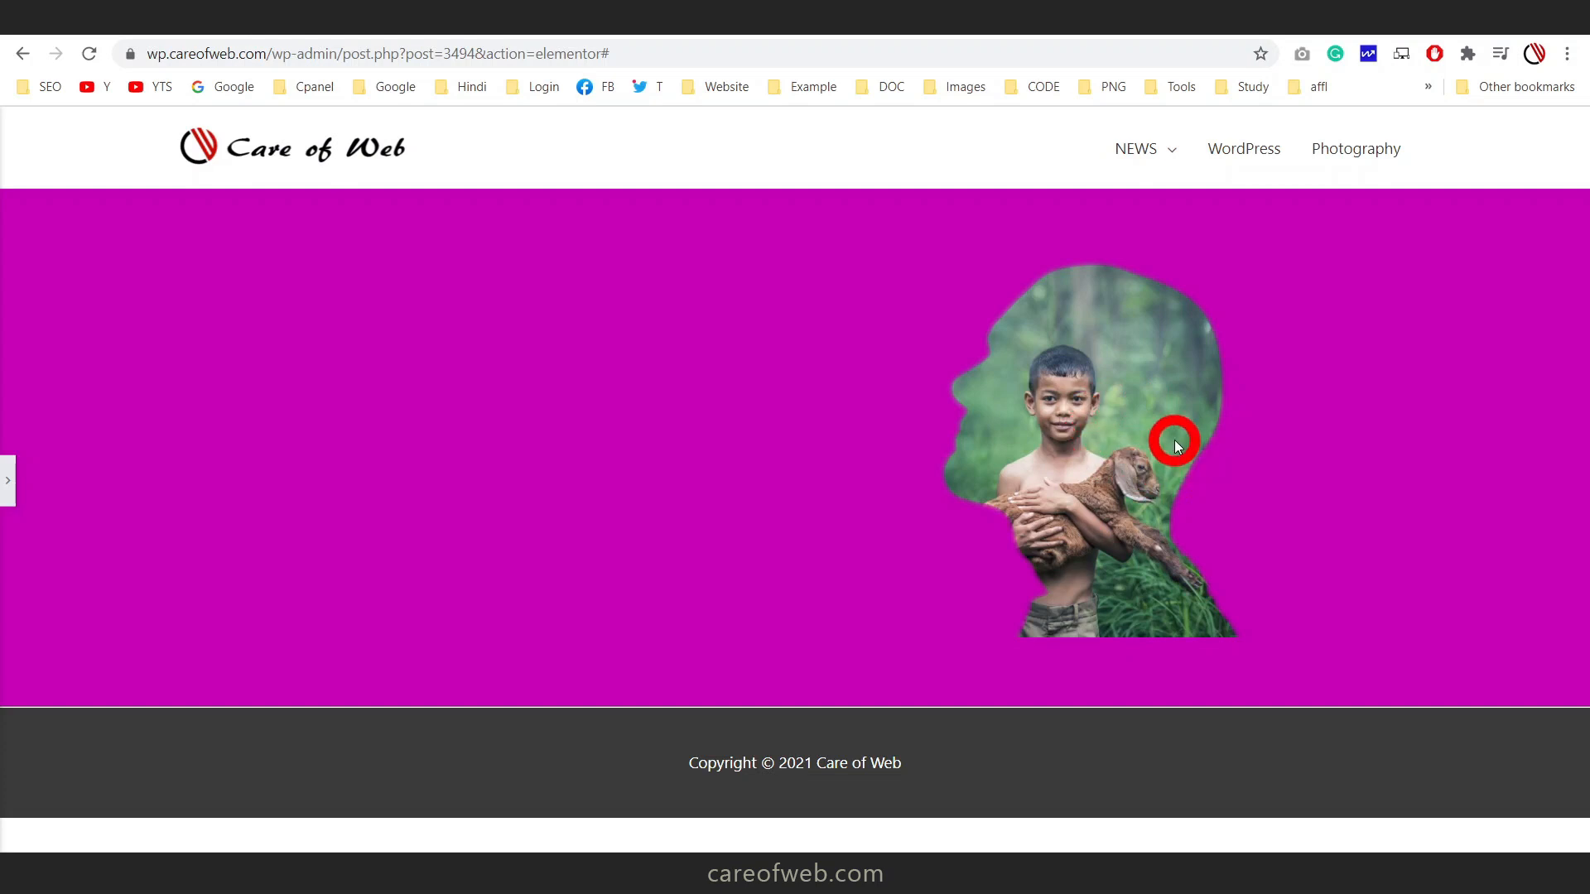
left_click(8, 482)
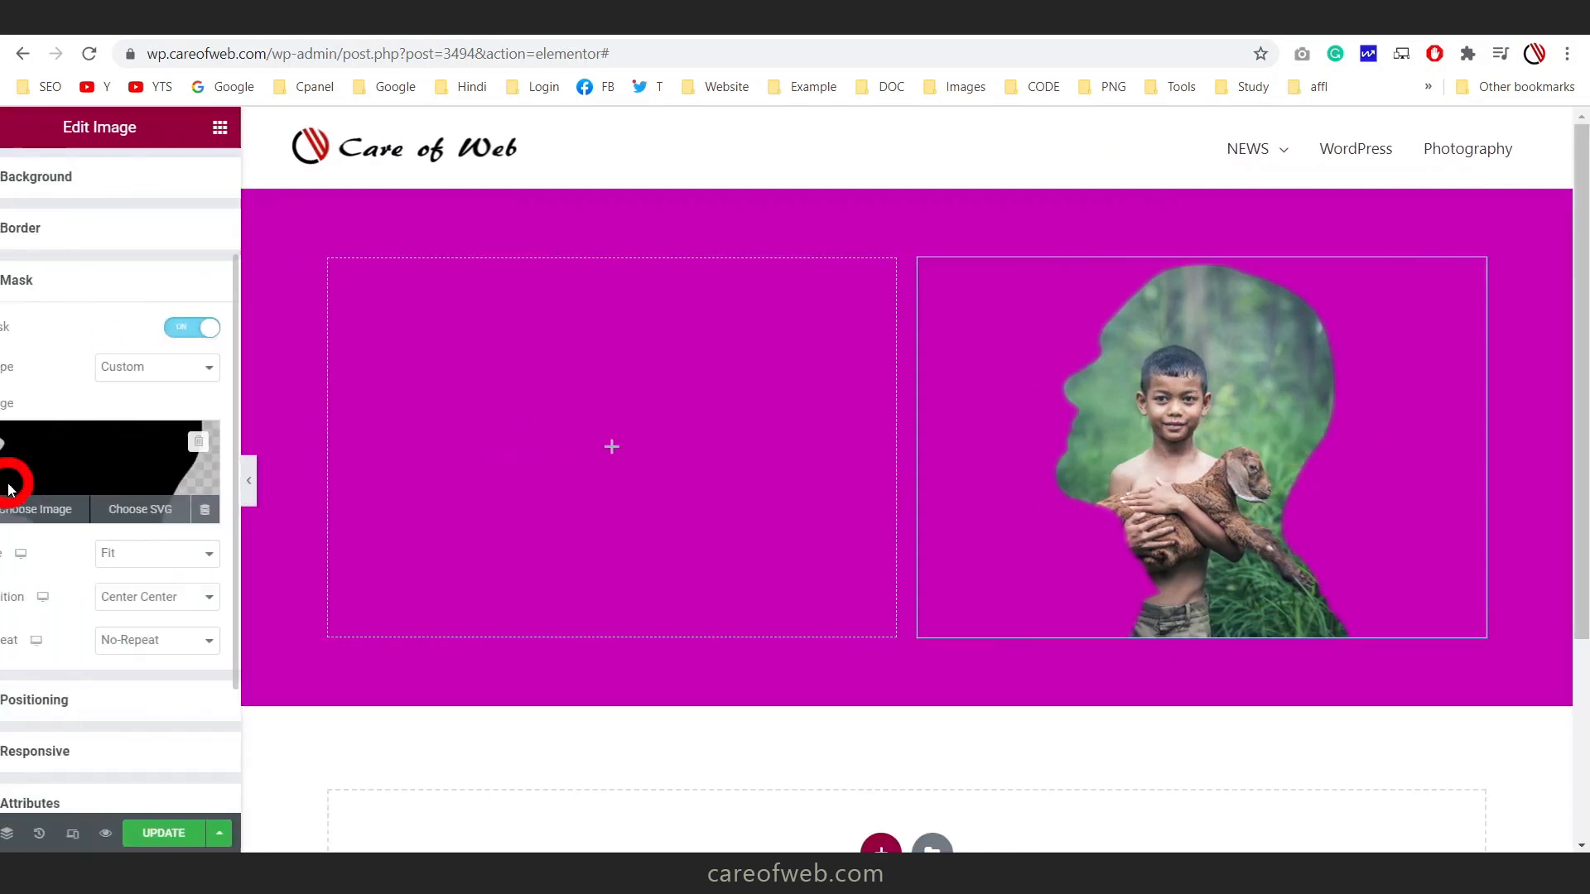
Replace the custom mask image with the mouse-head SVG method-draw-image-1.svg from the media library
left_click(185, 510)
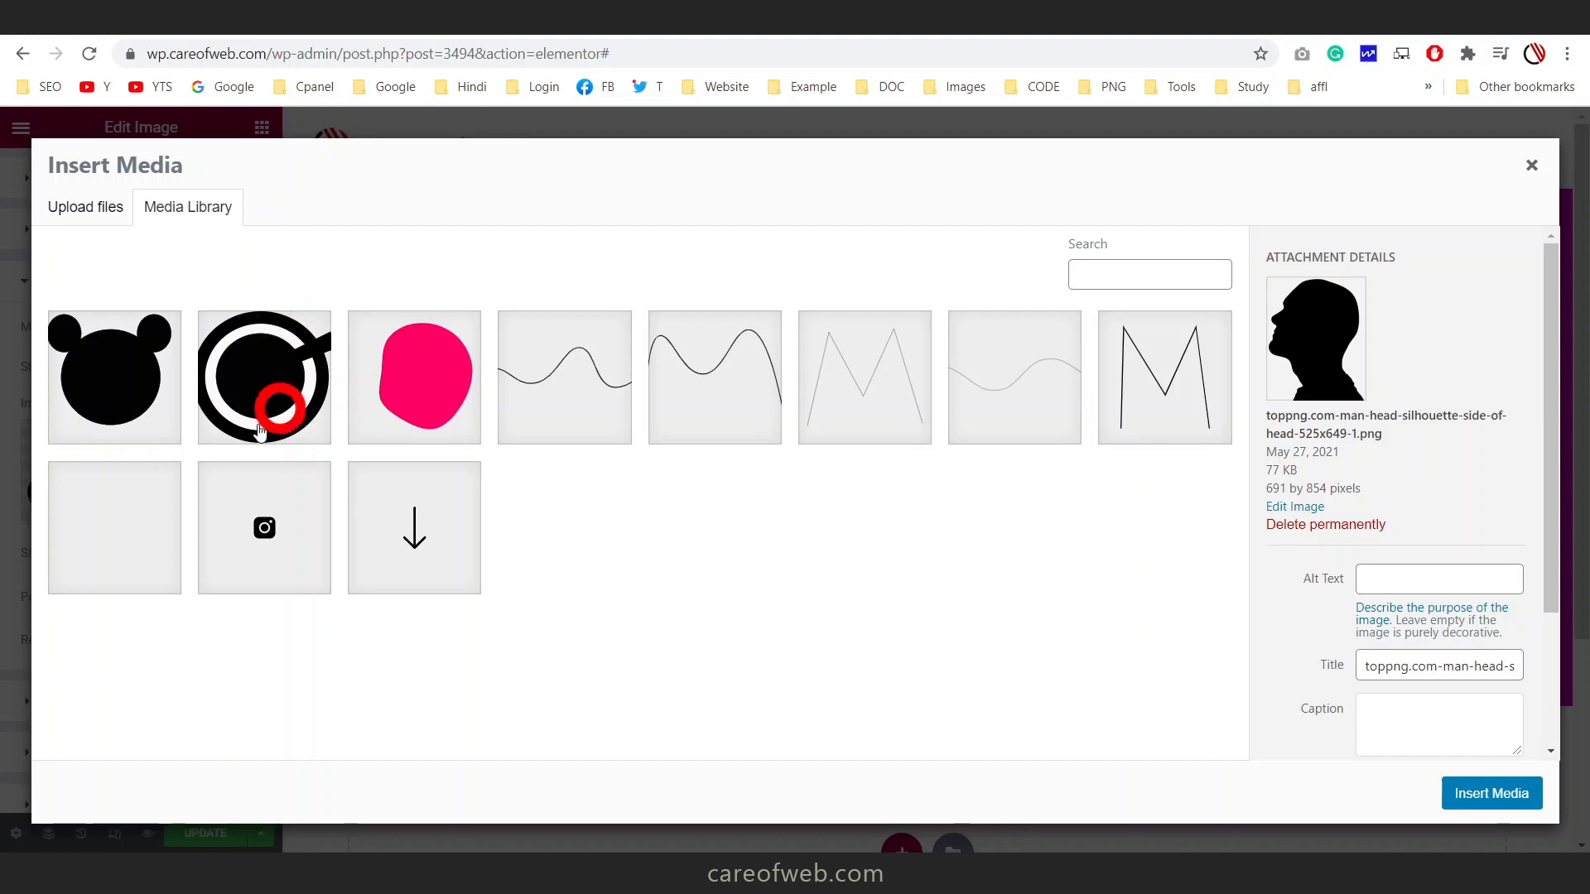
left_click(132, 379)
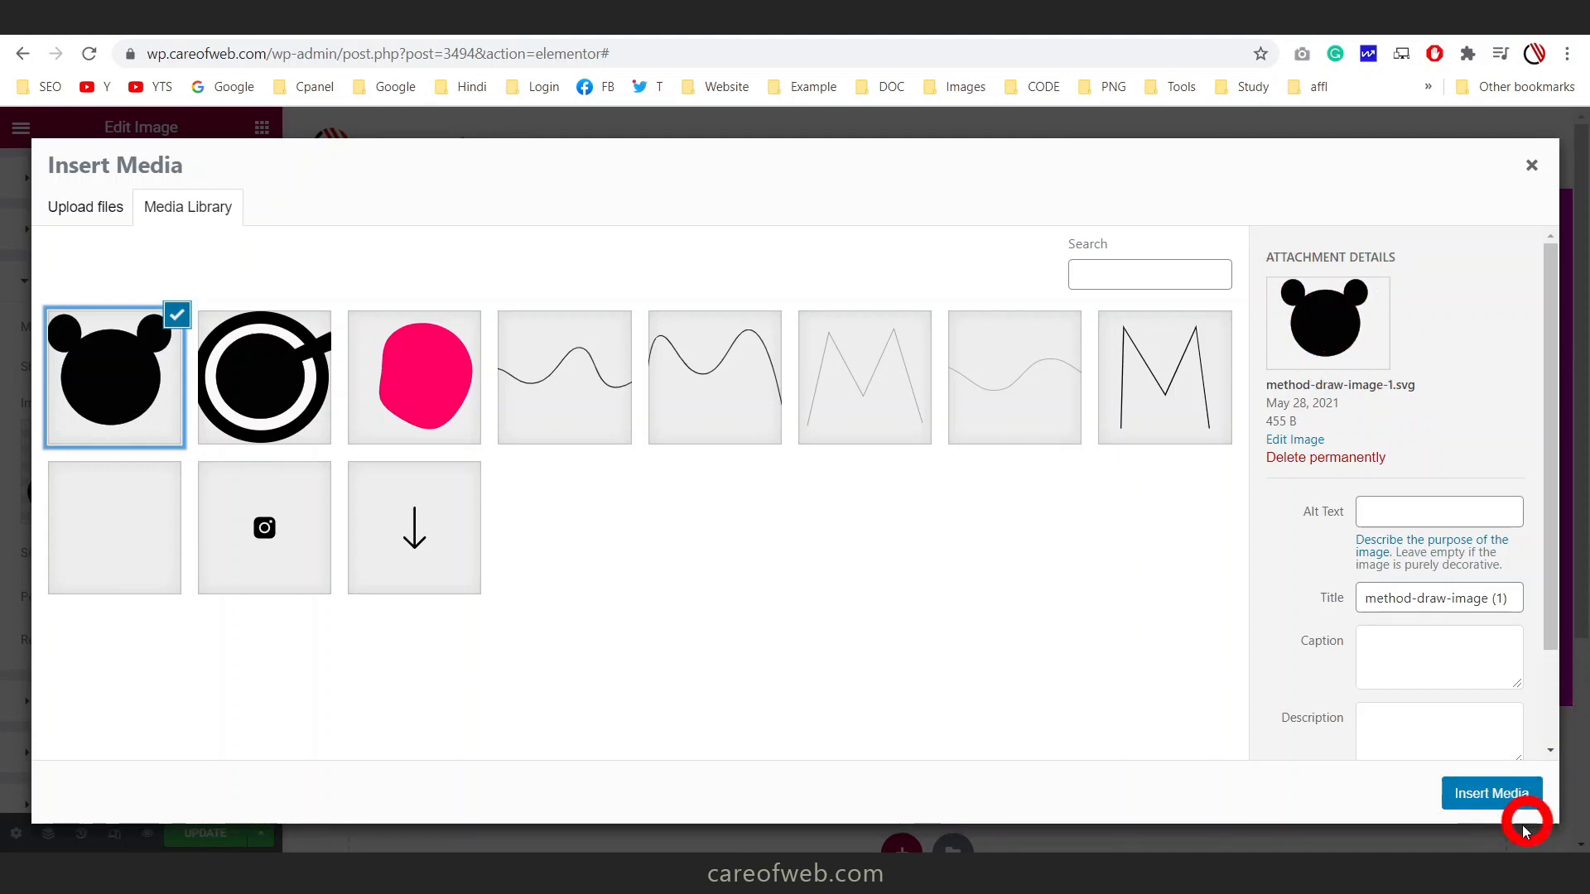
left_click(1481, 799)
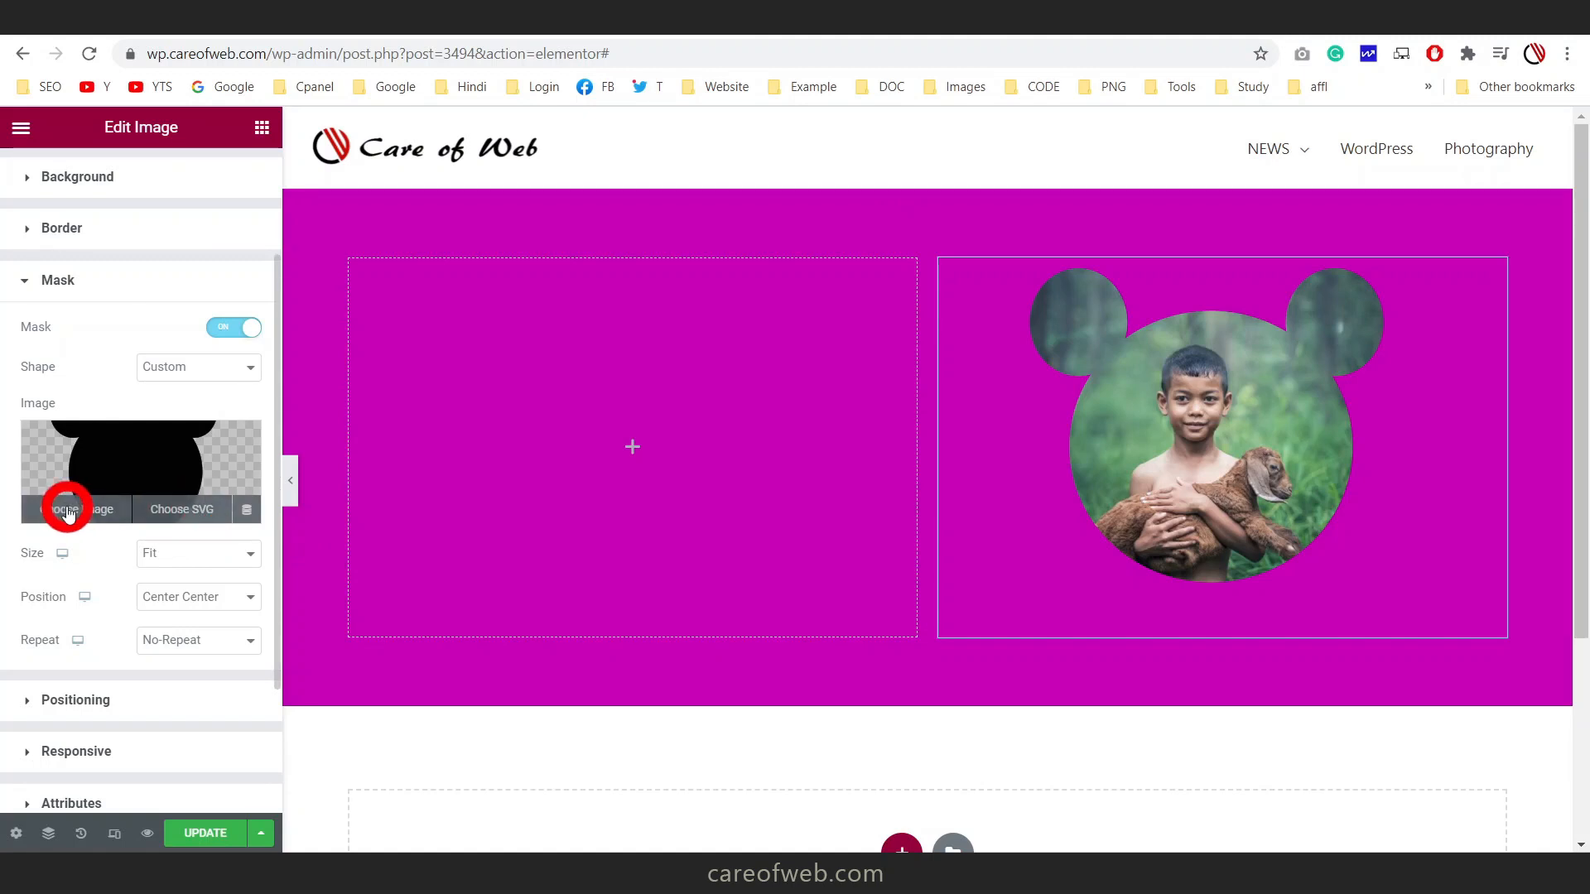
Review the mask images in the media library, switch to the Method Draw editor and select the large central ellipse of the mouse-head drawing
left_click(174, 510)
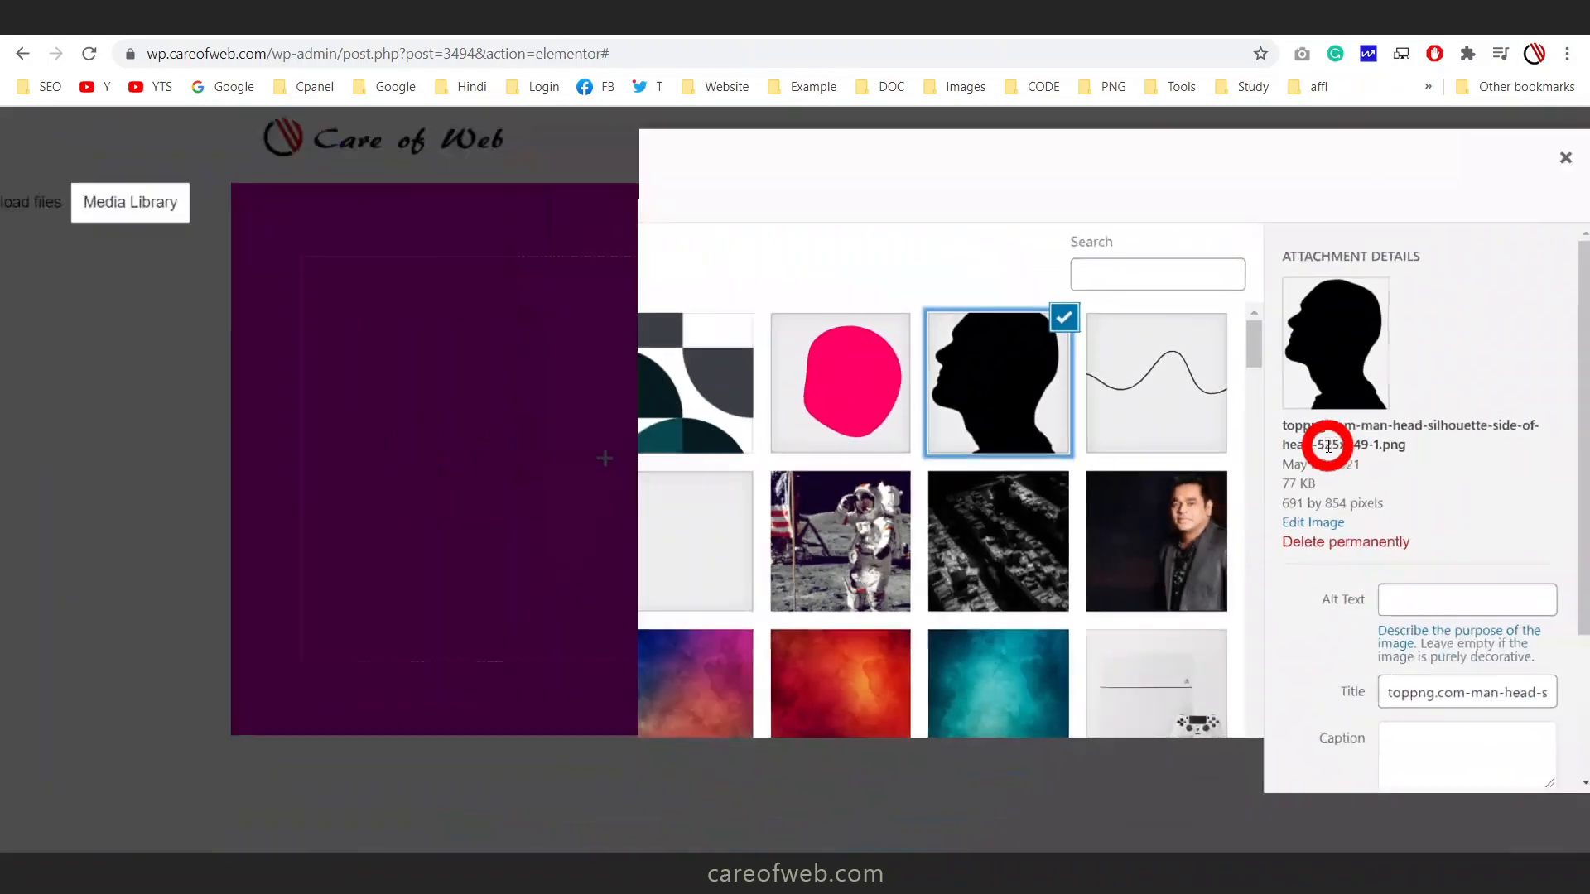
left_click(131, 377)
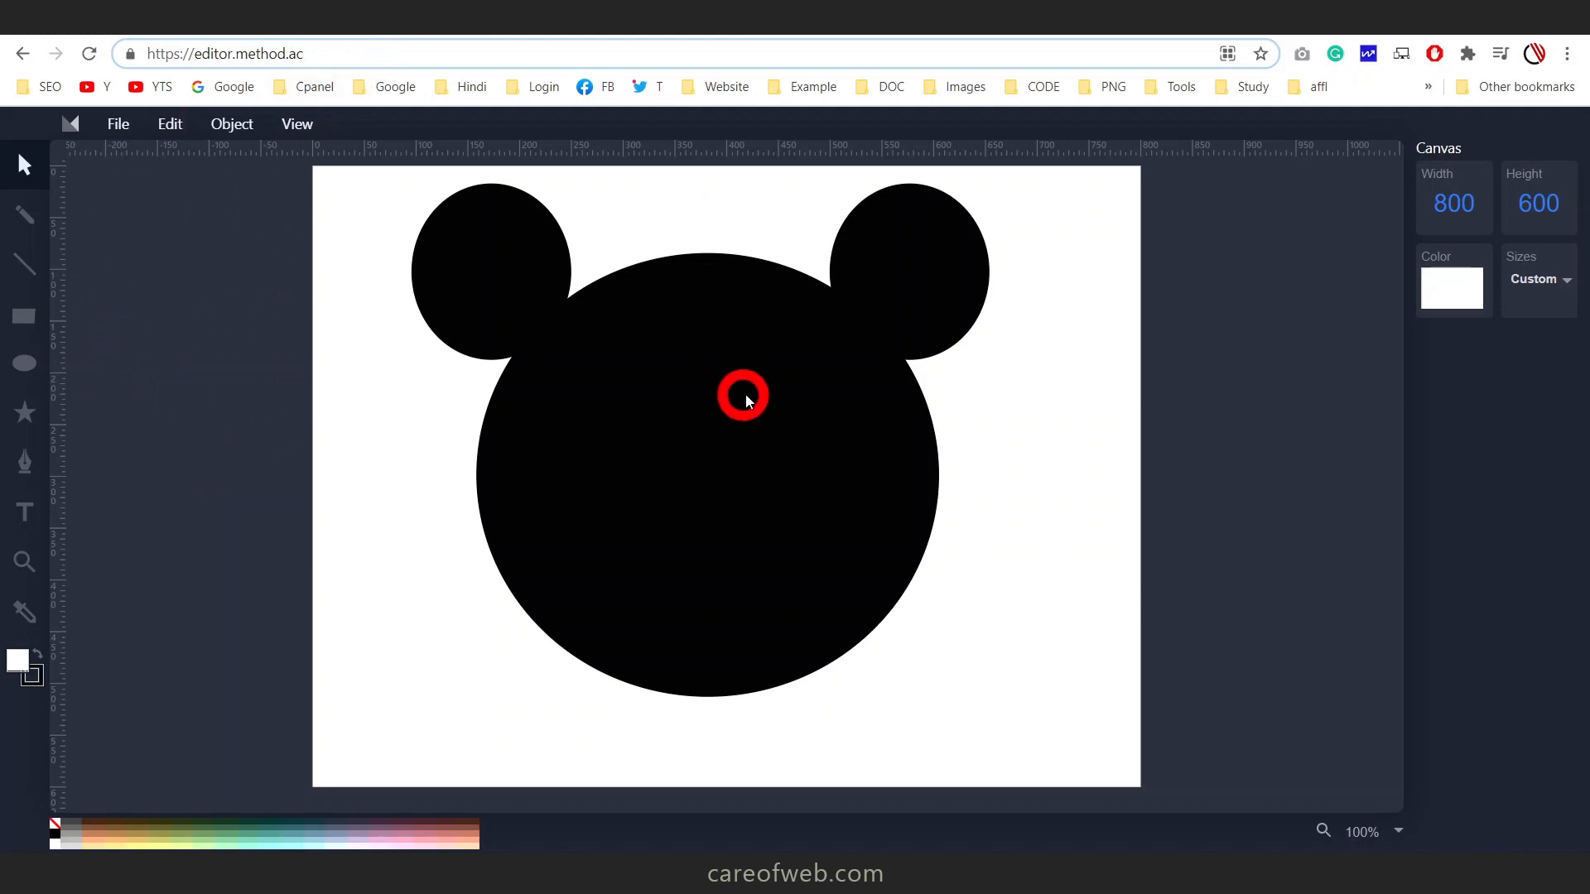
left_click(719, 446)
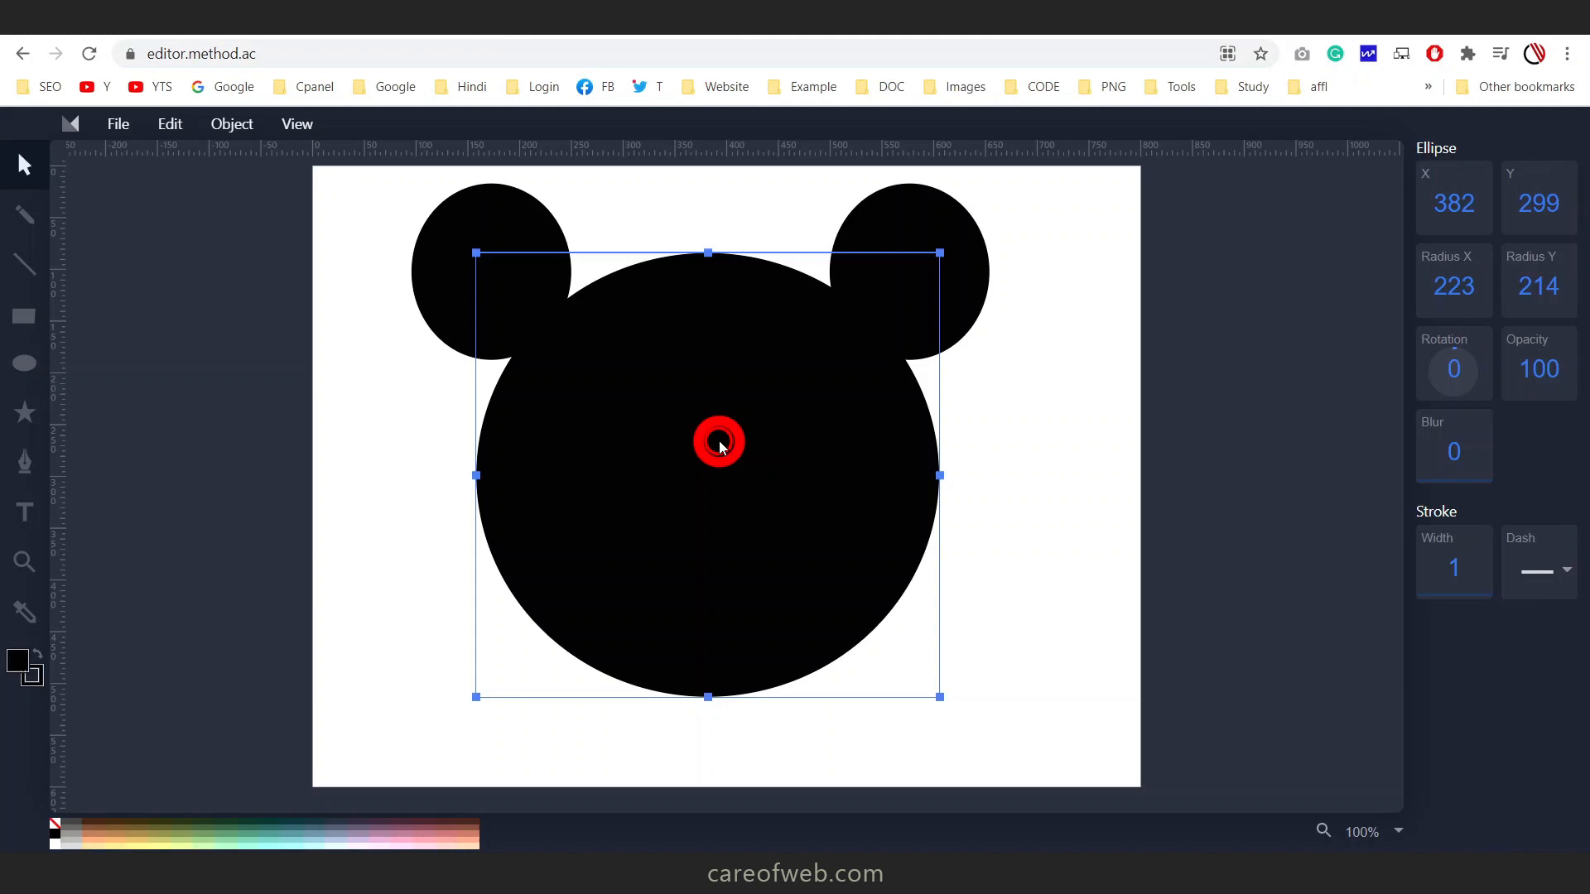
Select the two ear ellipses of the mouse-head drawing one after the other to examine them, and clear the selection
left_click(495, 234)
left_click(936, 284)
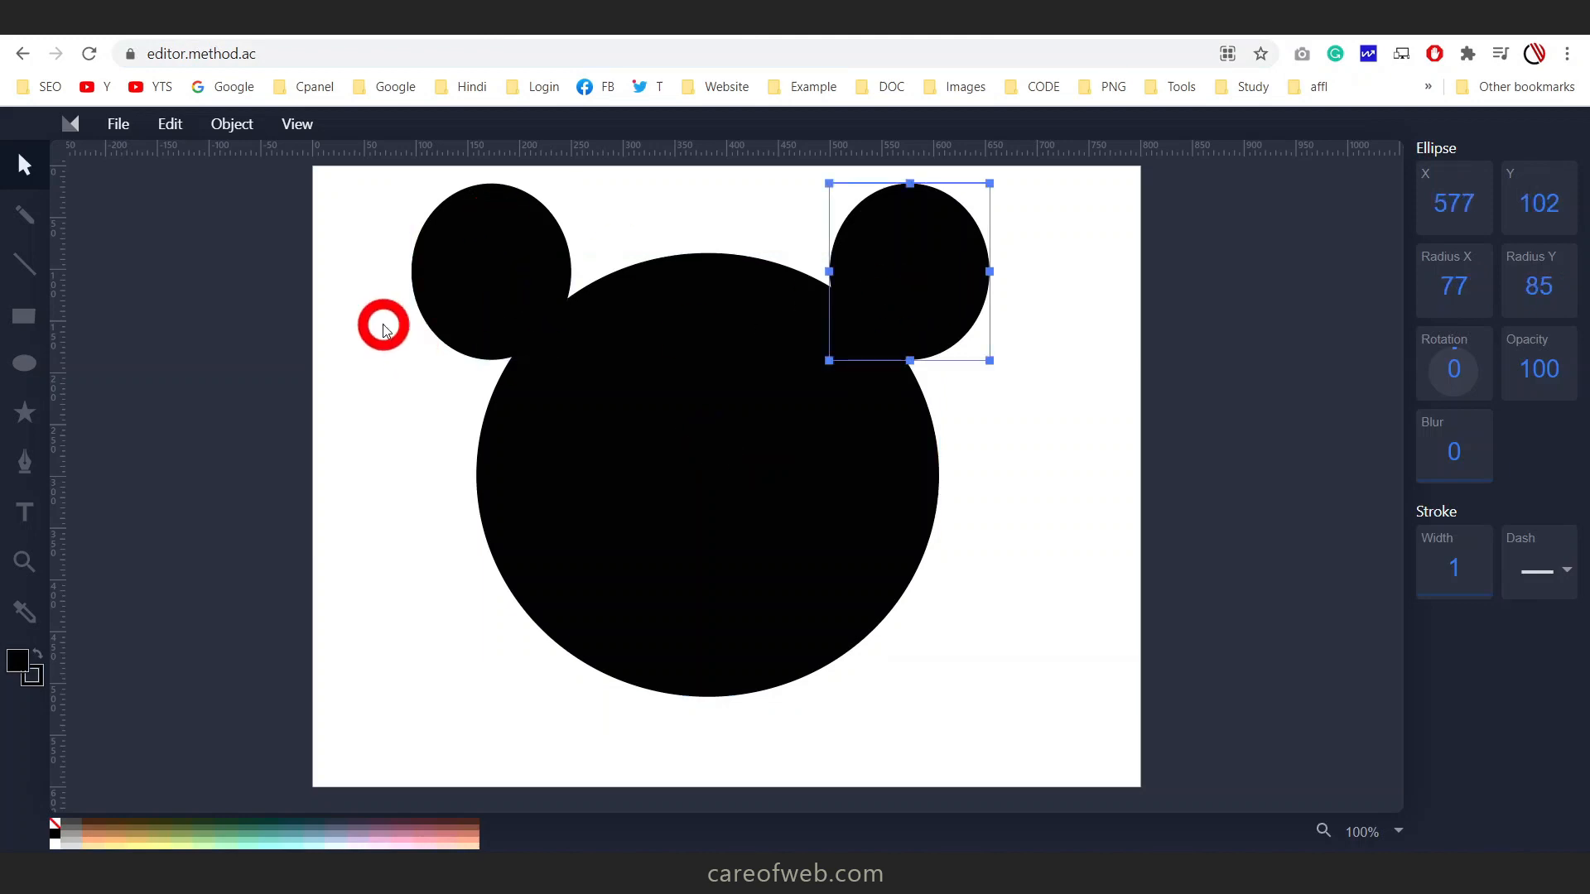
left_click(383, 324)
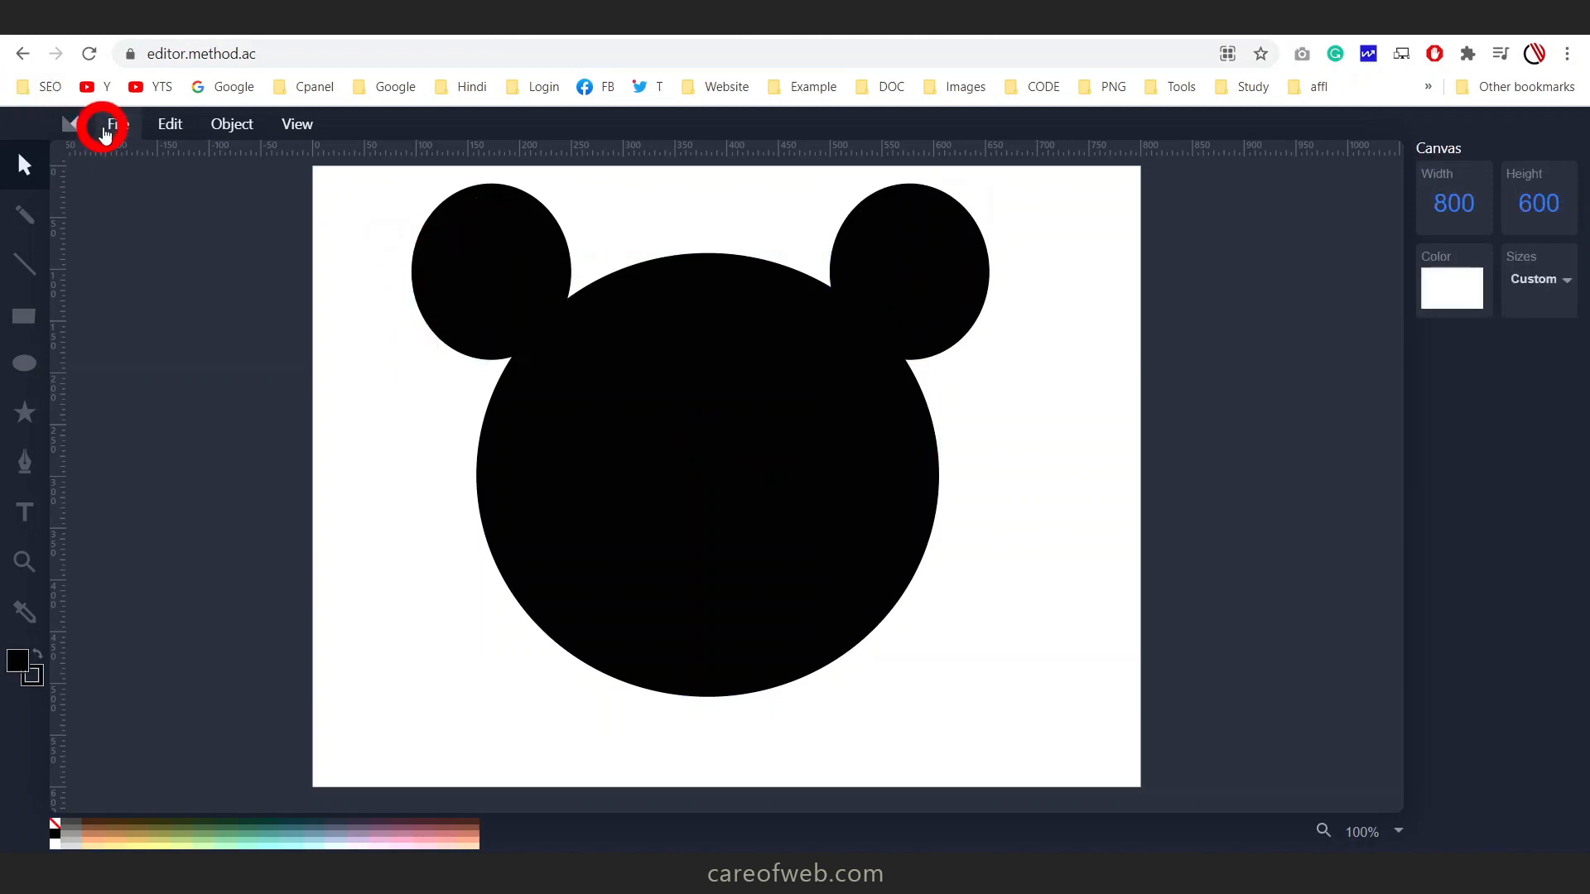
Start a new blank document, clearing the mouse head, and draw a black circle with a radius of about 160 in the canvas's upper middle
left_click(119, 124)
left_click(136, 168)
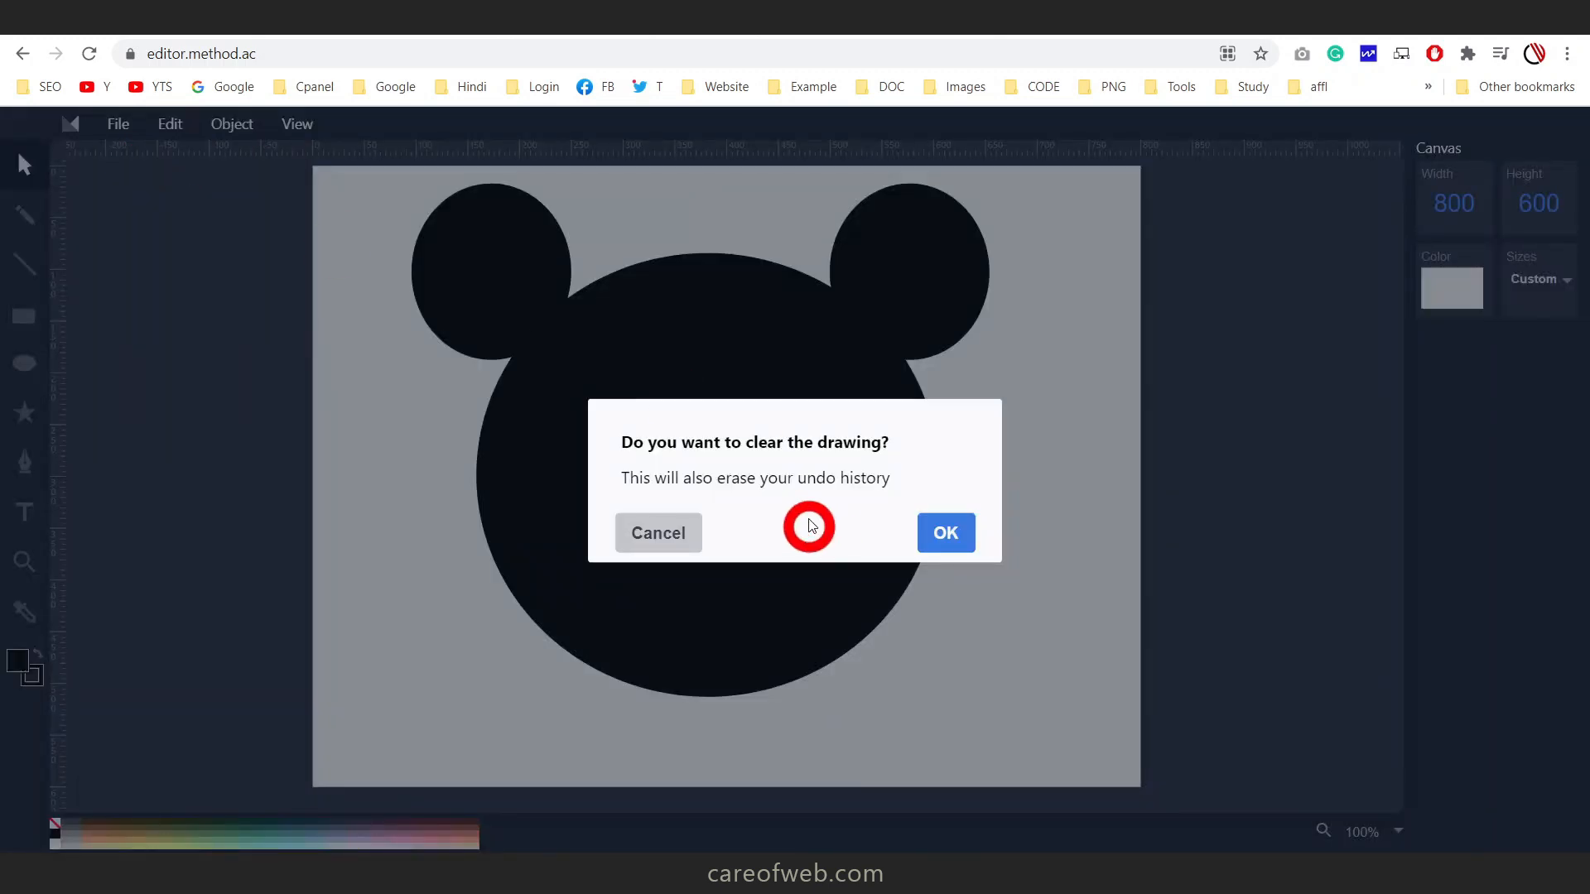
left_click(945, 530)
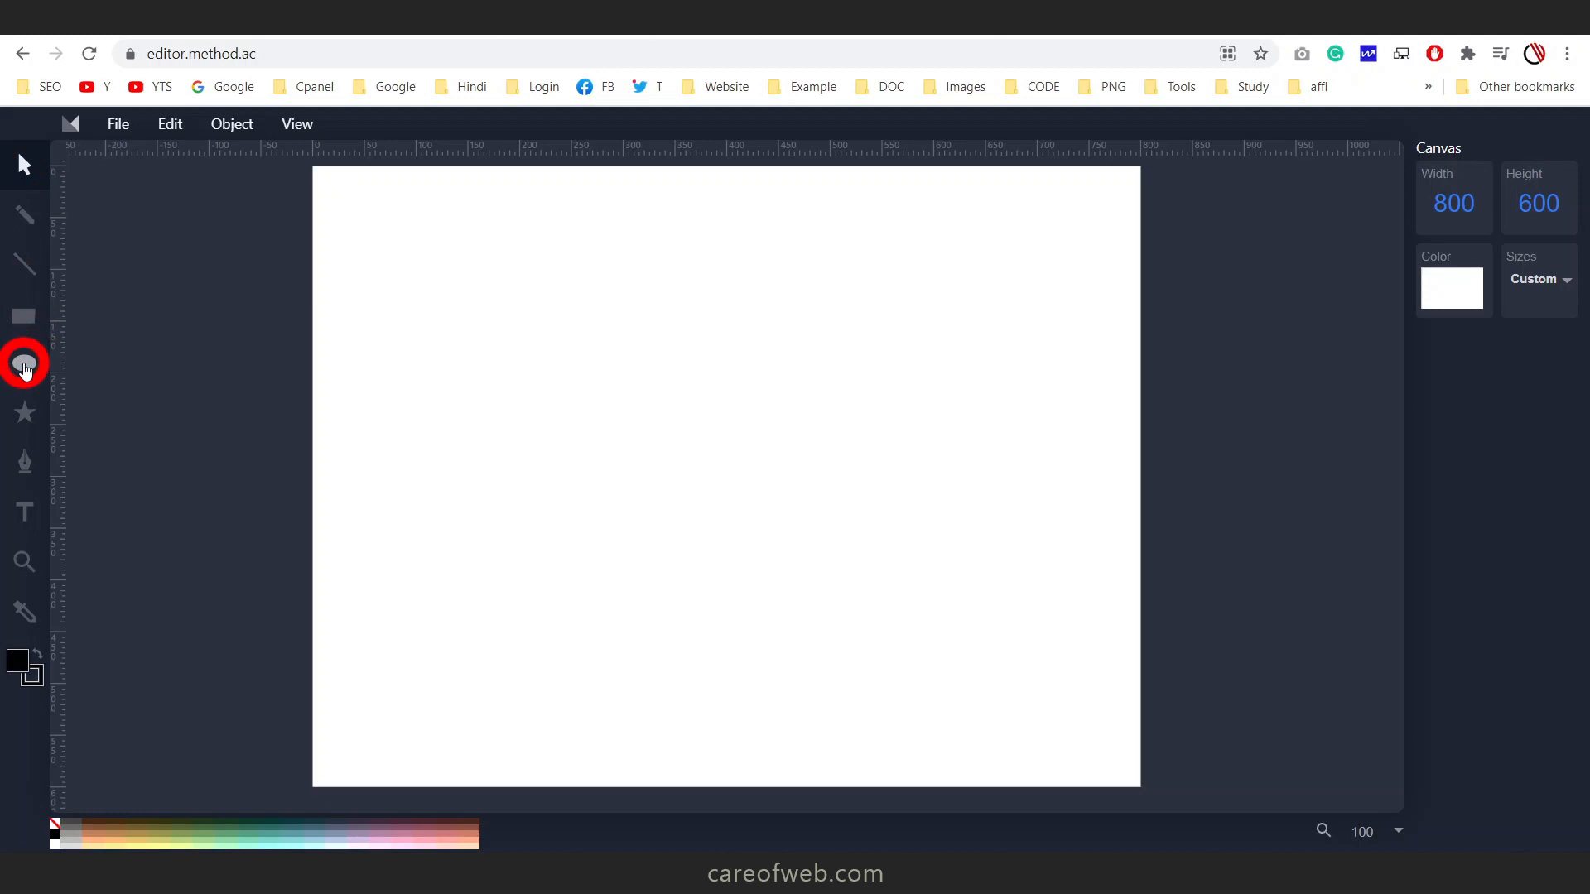
left_click(24, 362)
mouse_move(552, 569)
left_mouse_down()
mouse_move(609, 489)
mouse_move(881, 238)
left_mouse_up()
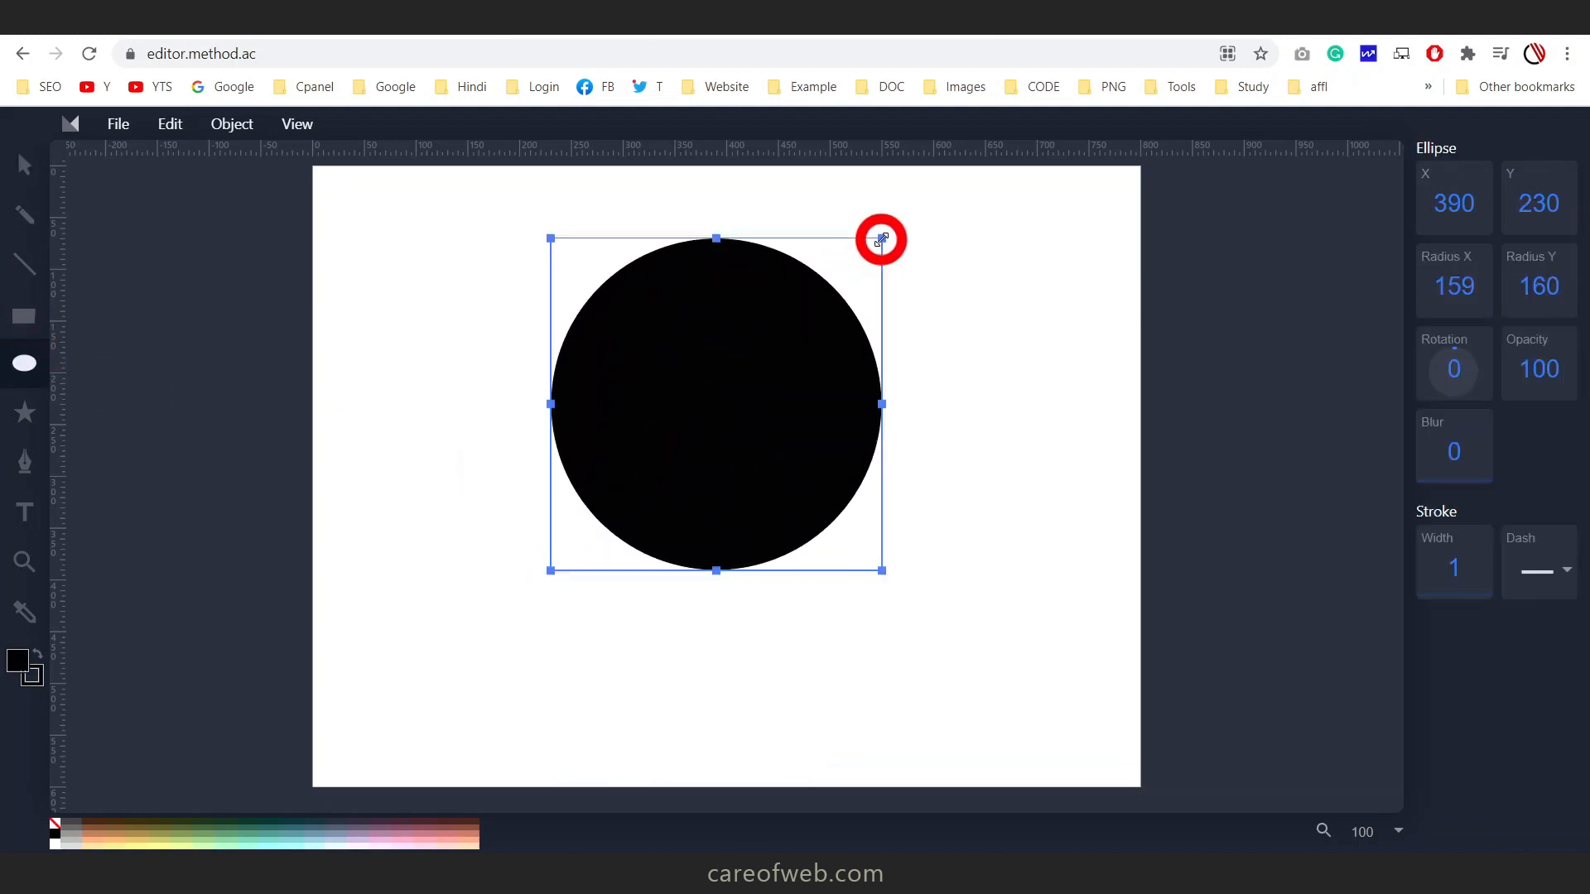
Browse the shape library's categories and draw a right-pointing chevron from Arrows against the circle's left edge
left_click(25, 411)
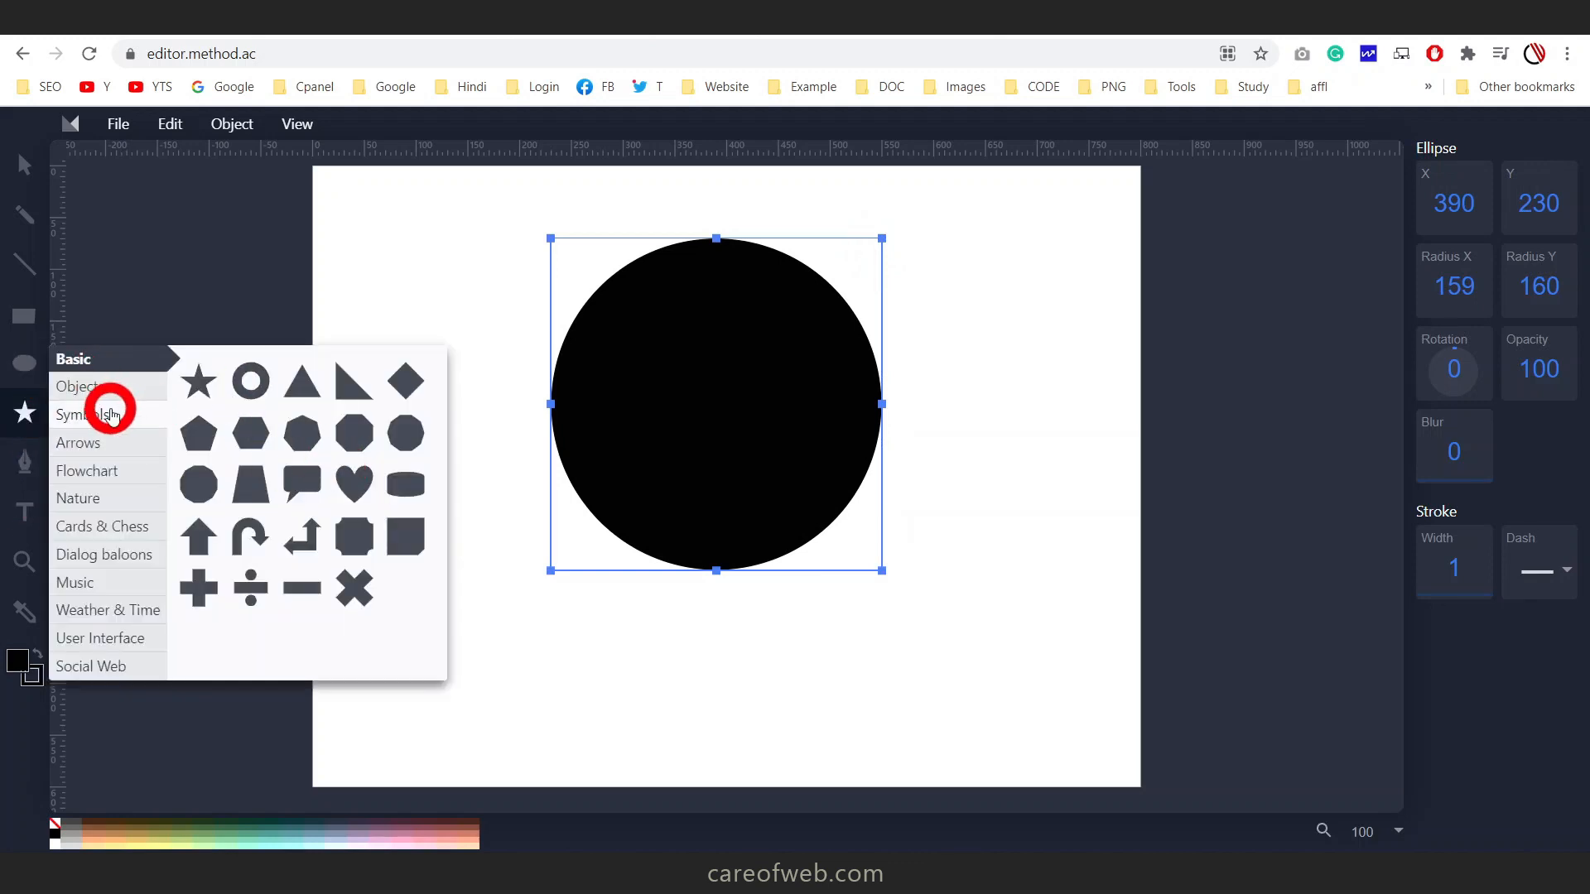
left_click(127, 469)
left_click(125, 526)
left_click(103, 416)
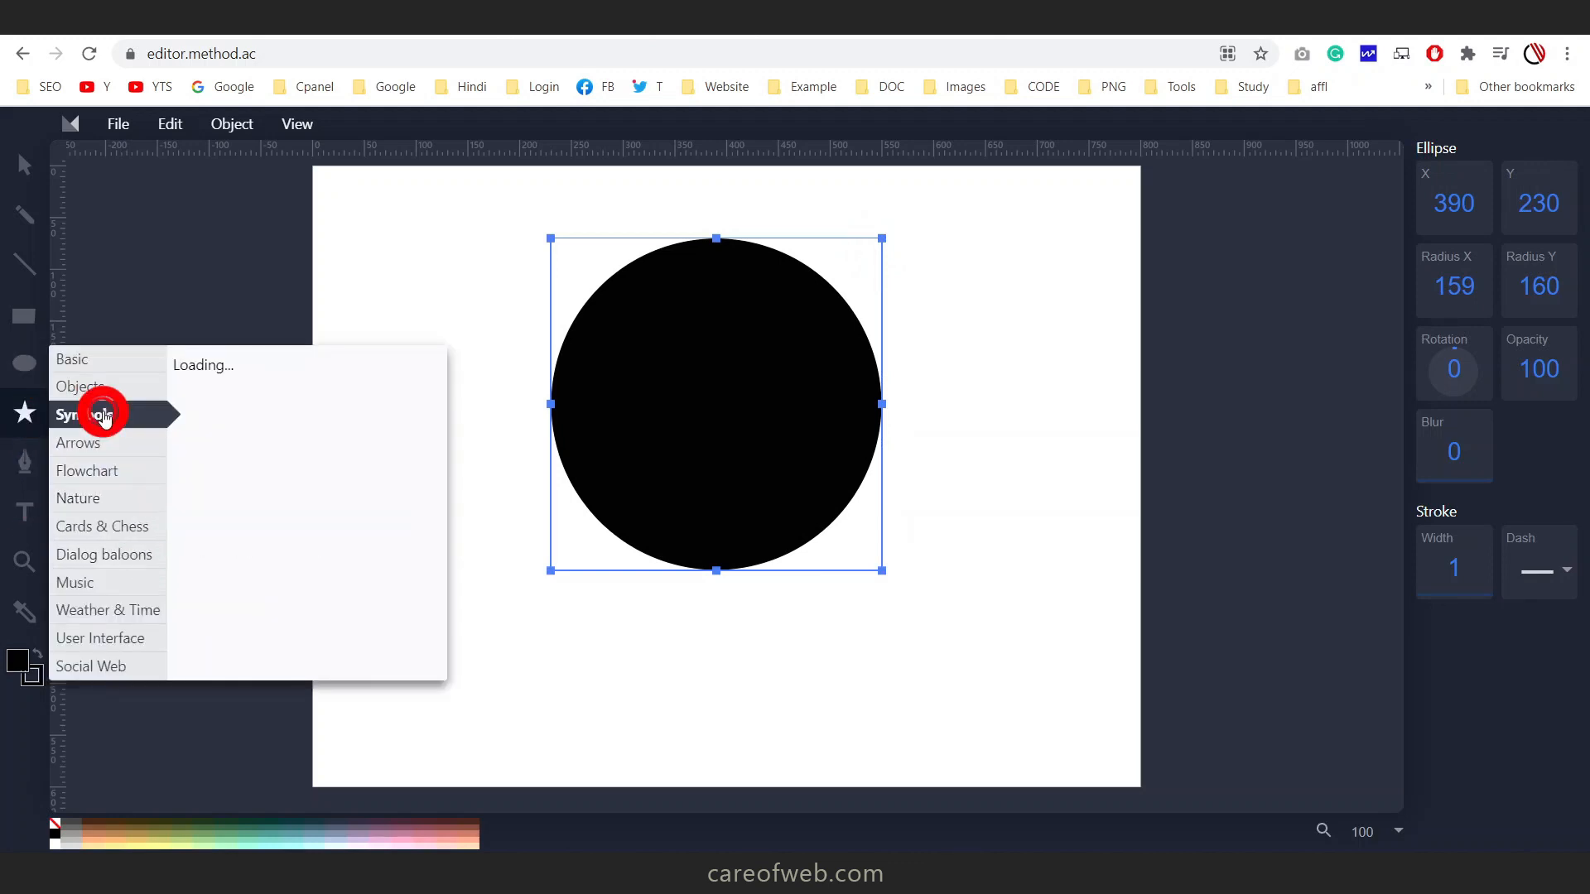
left_click(108, 444)
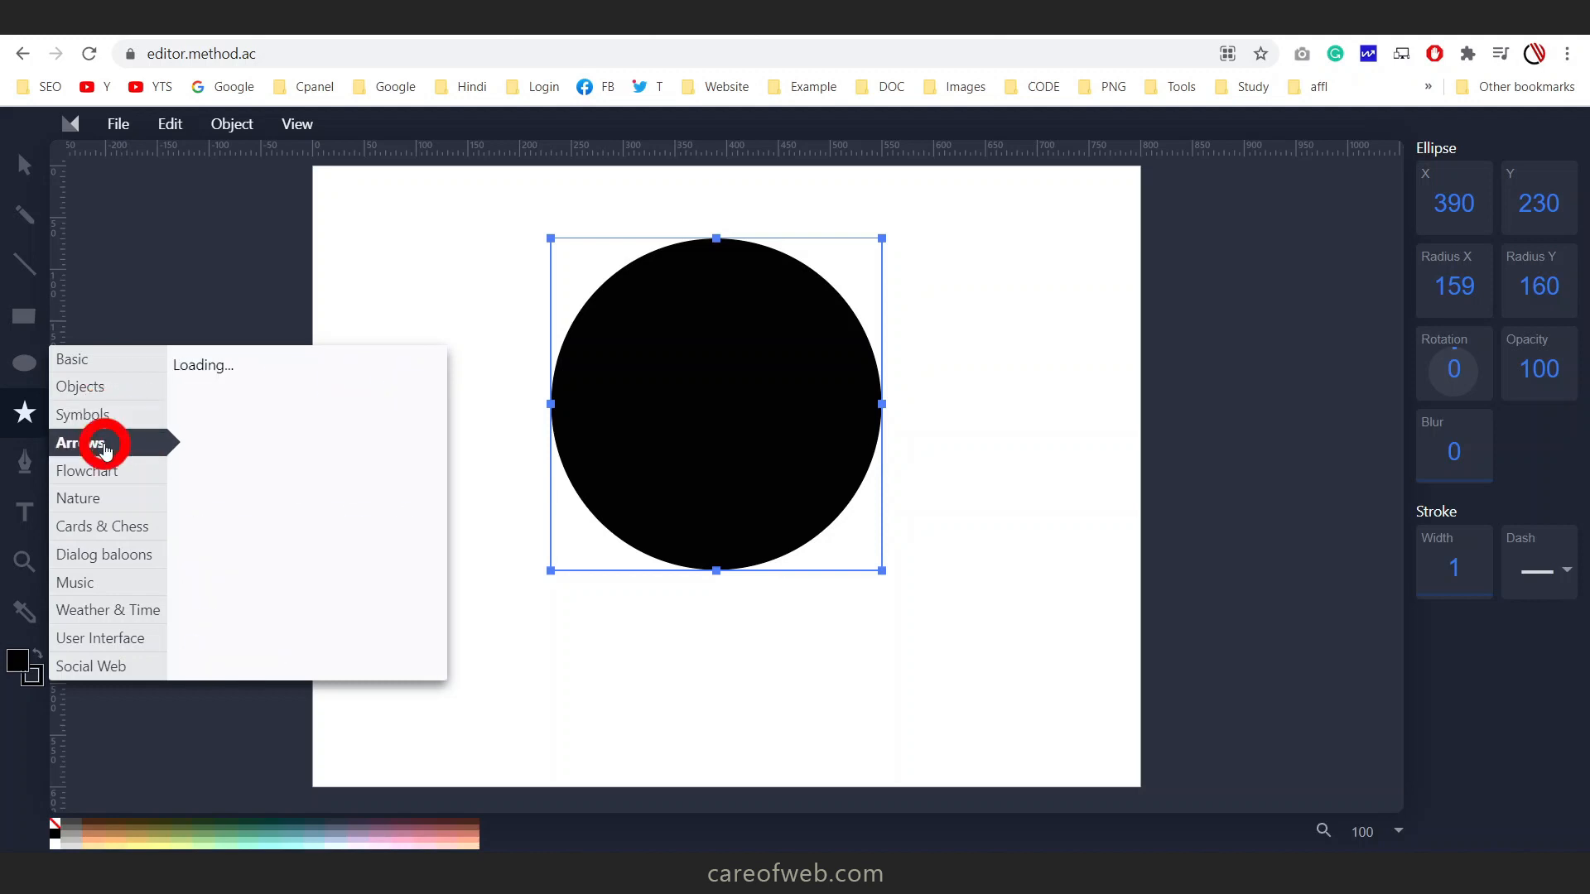
left_click(112, 468)
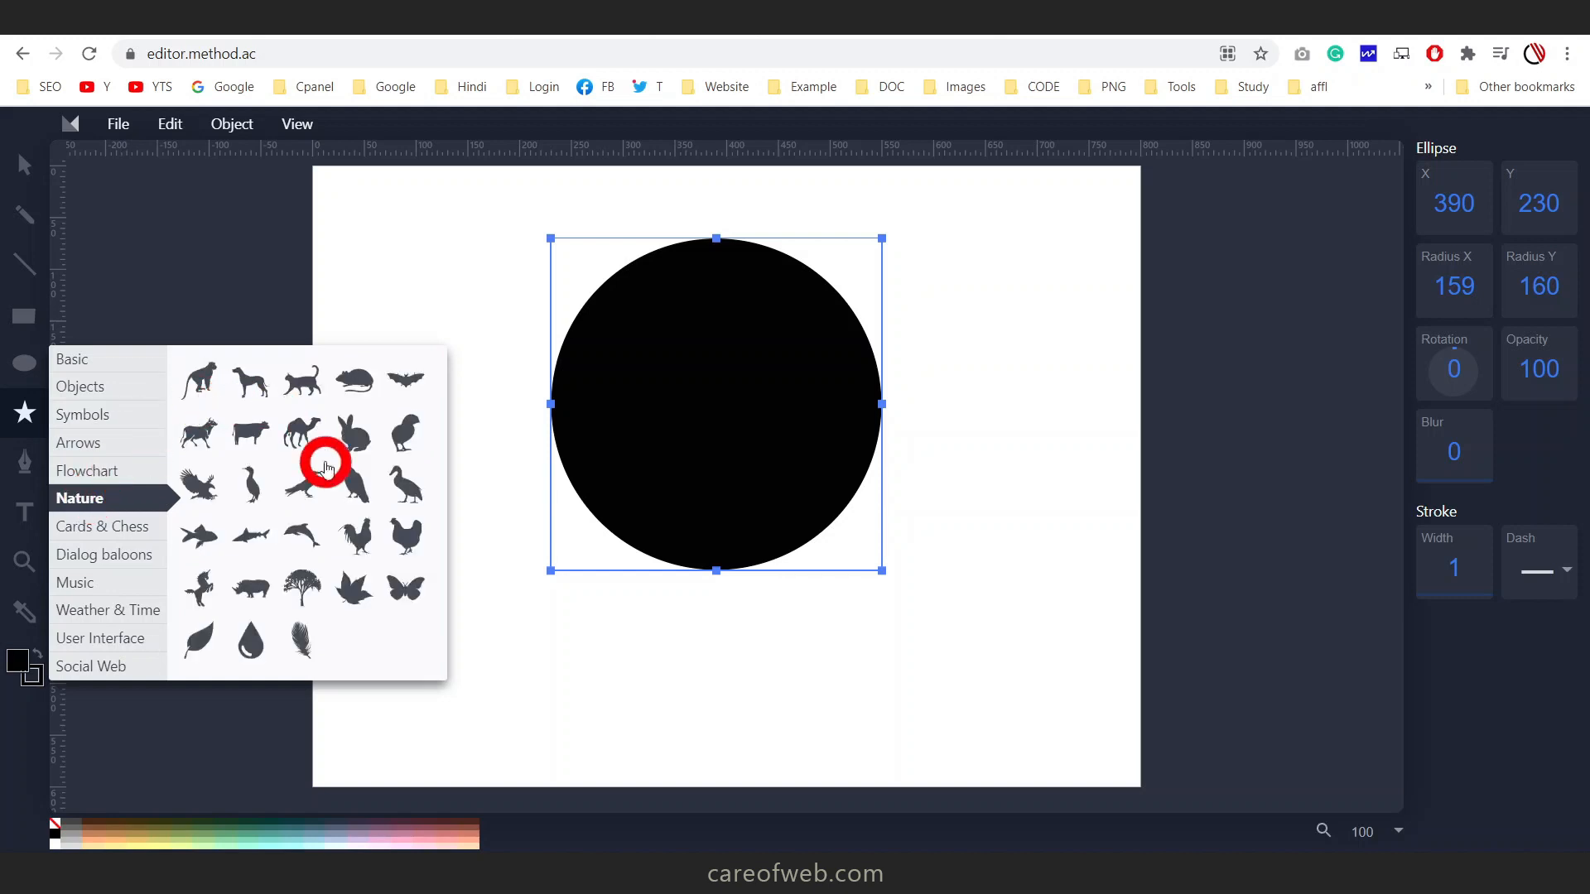
left_click(100, 447)
left_click(207, 433)
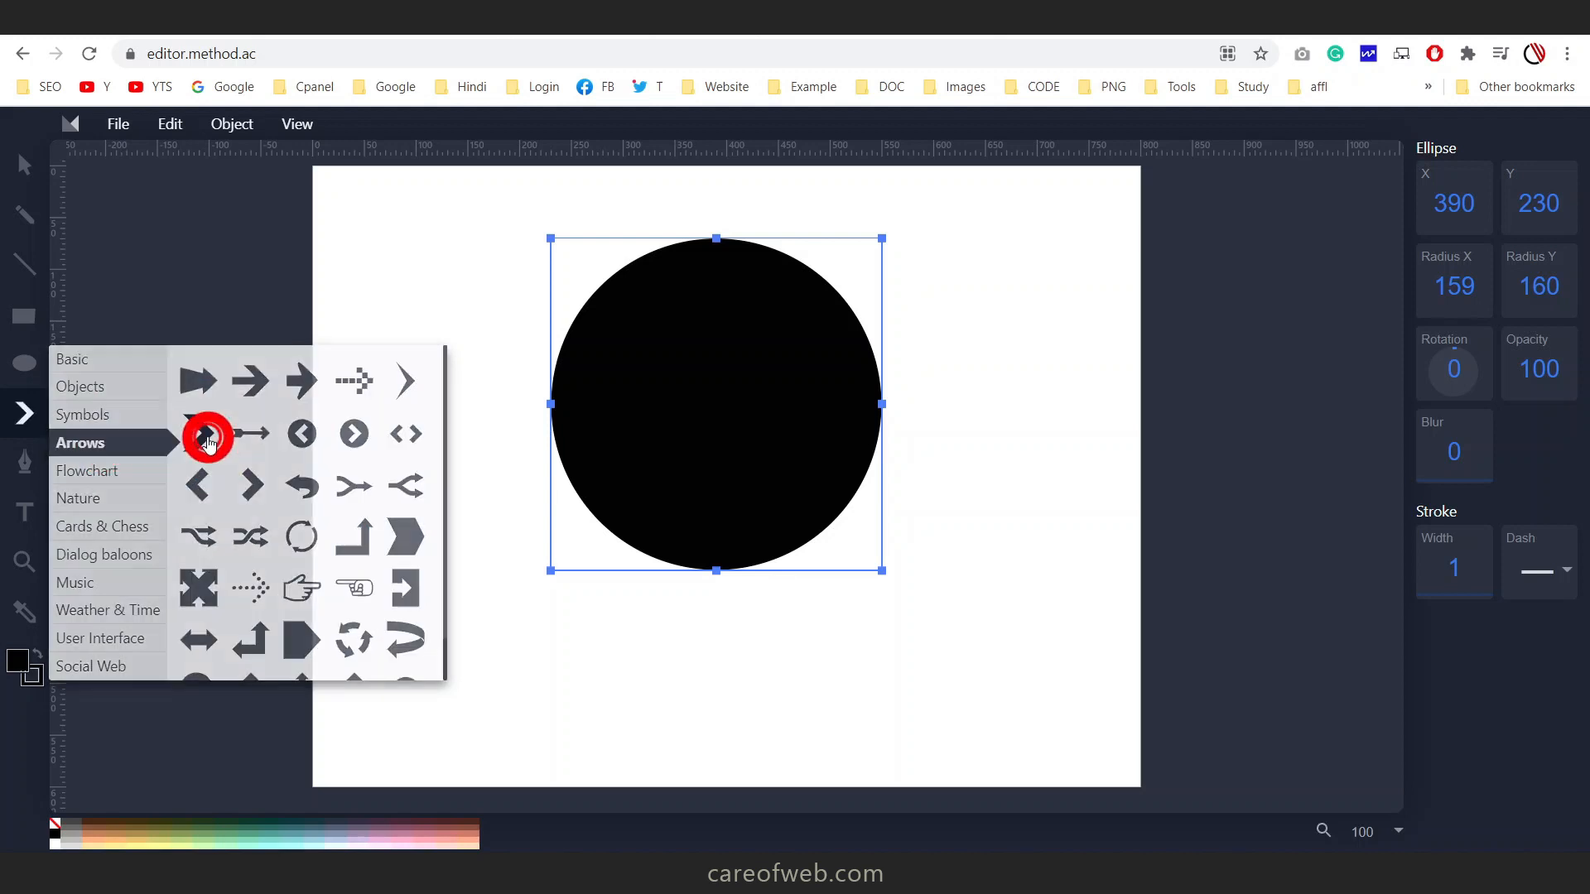
left_click_drag(420, 308, 557, 486)
Enlarge the chevron at its two left corners, move it right to overlap the circle as a fish tail, and deselect it
left_click(502, 387)
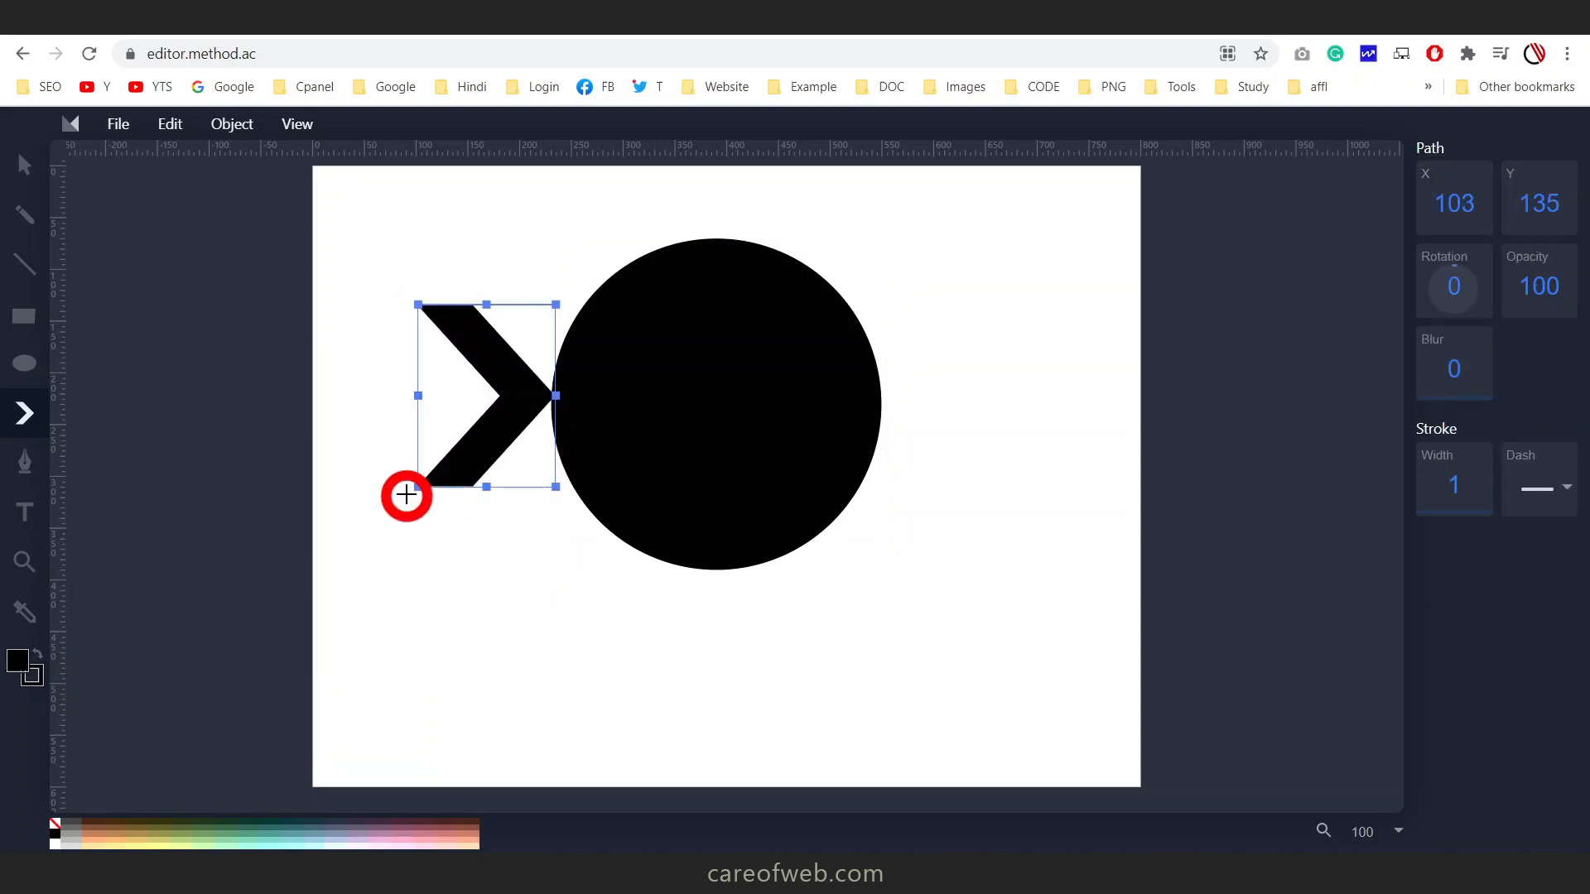
left_click_drag(416, 487, 352, 550)
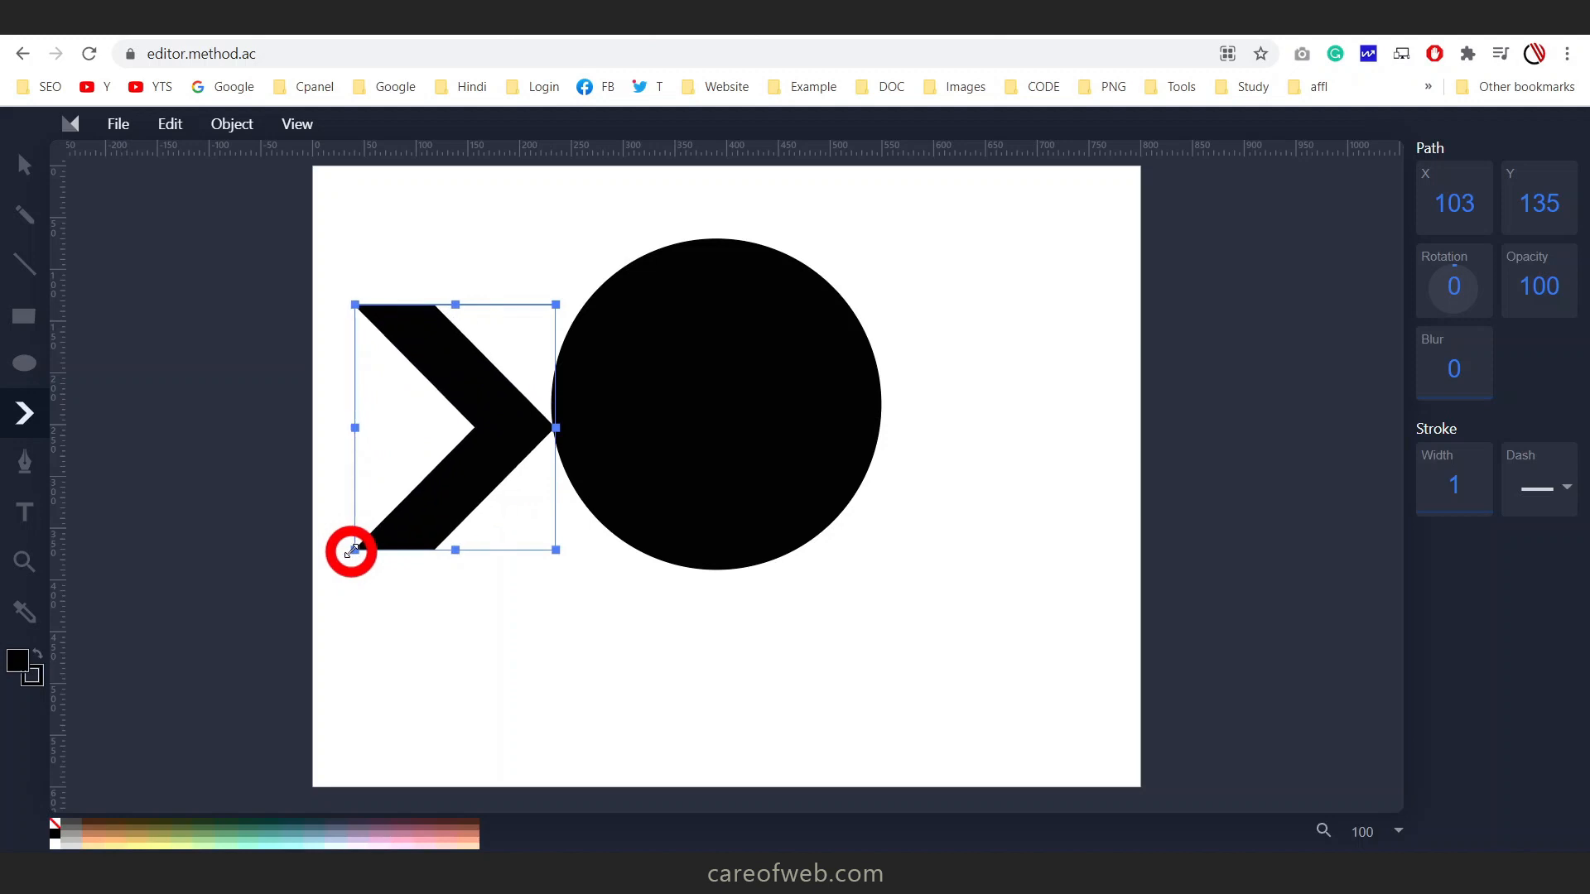
left_click_drag(355, 305, 342, 273)
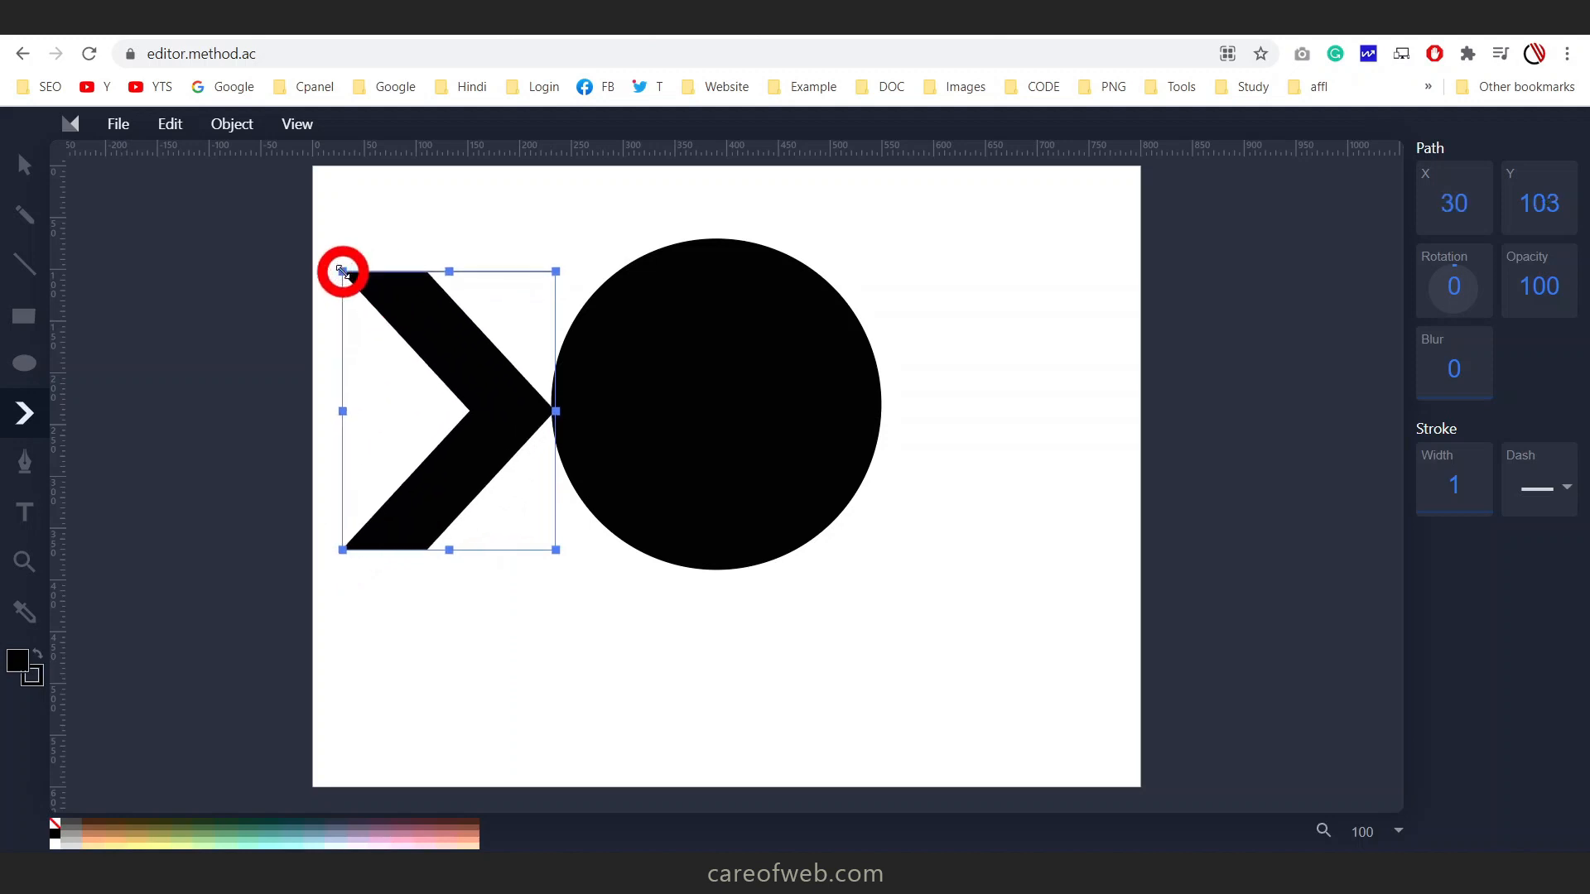
left_click_drag(510, 406, 584, 402)
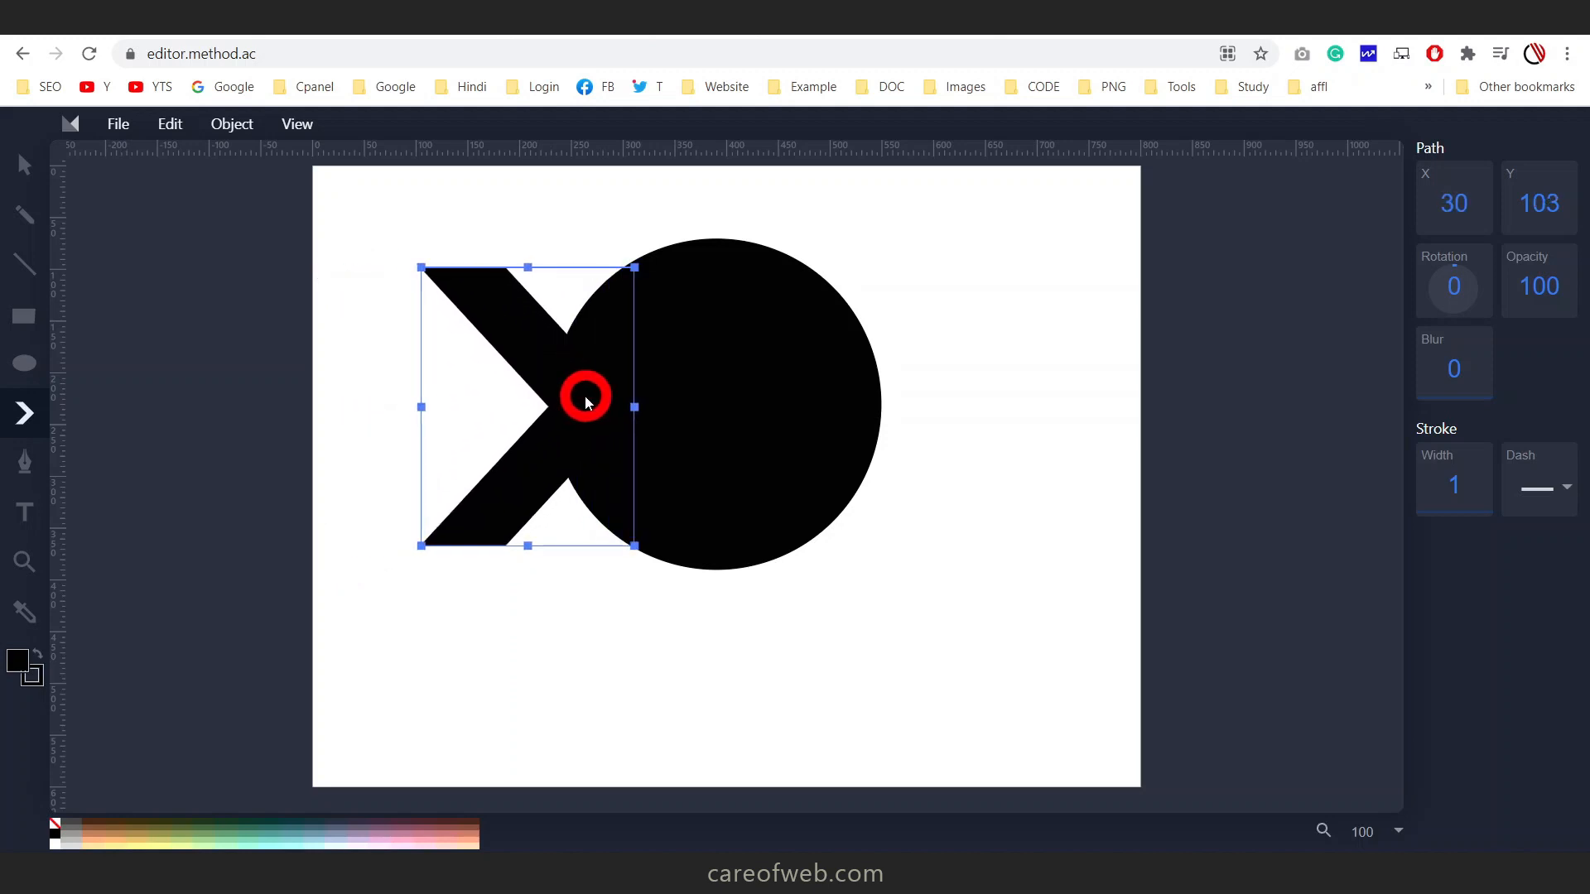
left_click(202, 323)
left_click(520, 399)
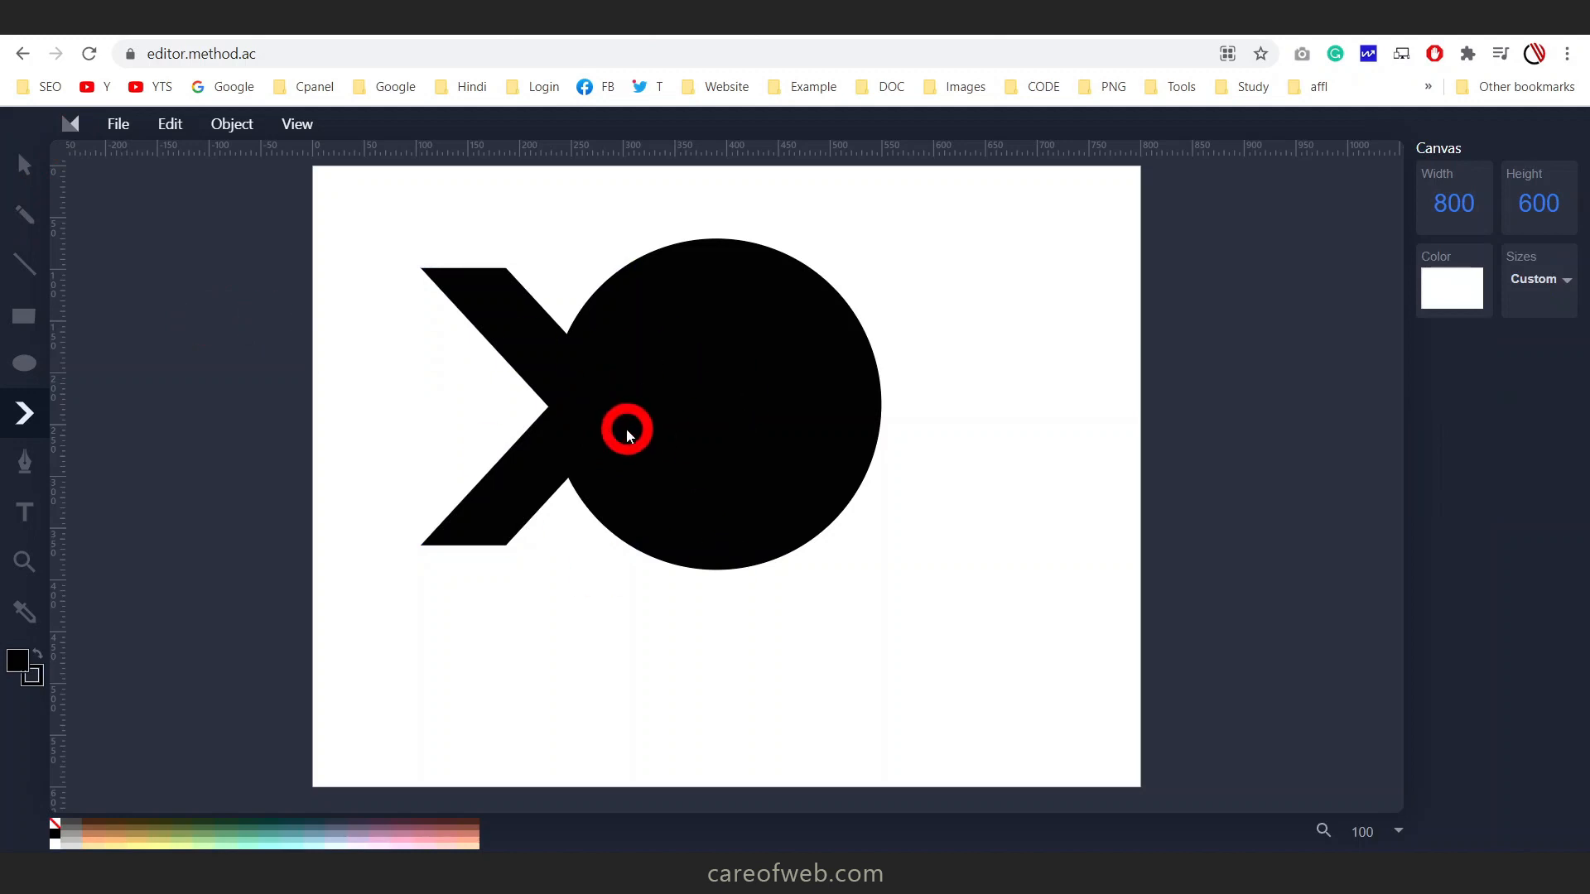
Save the fish drawing as an SVG image and switch back to the Elementor page editor
left_click(124, 126)
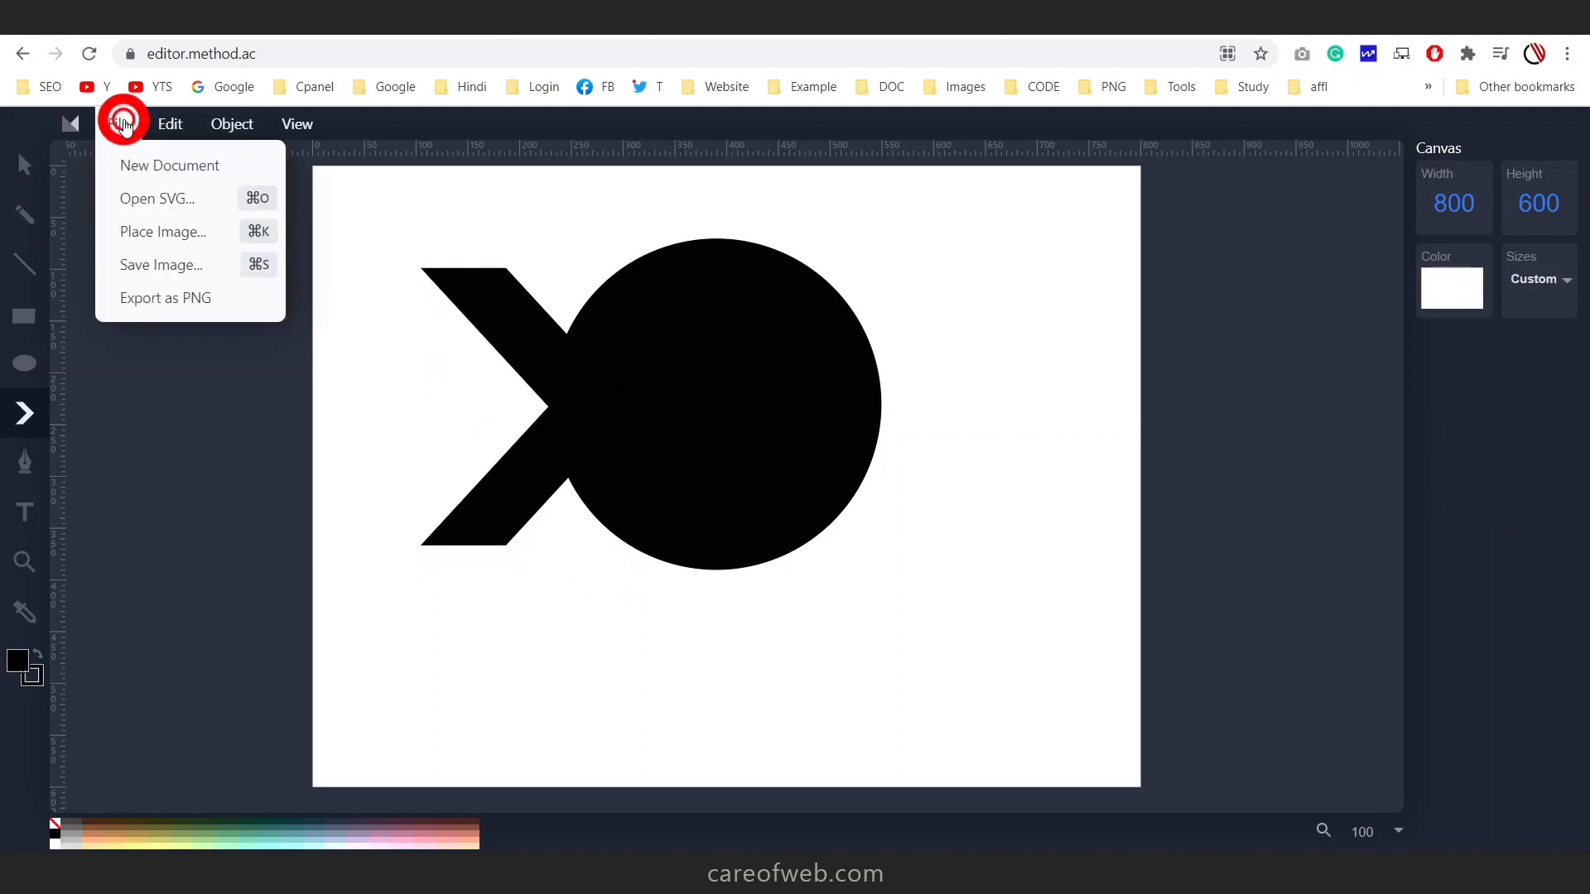
left_click(162, 267)
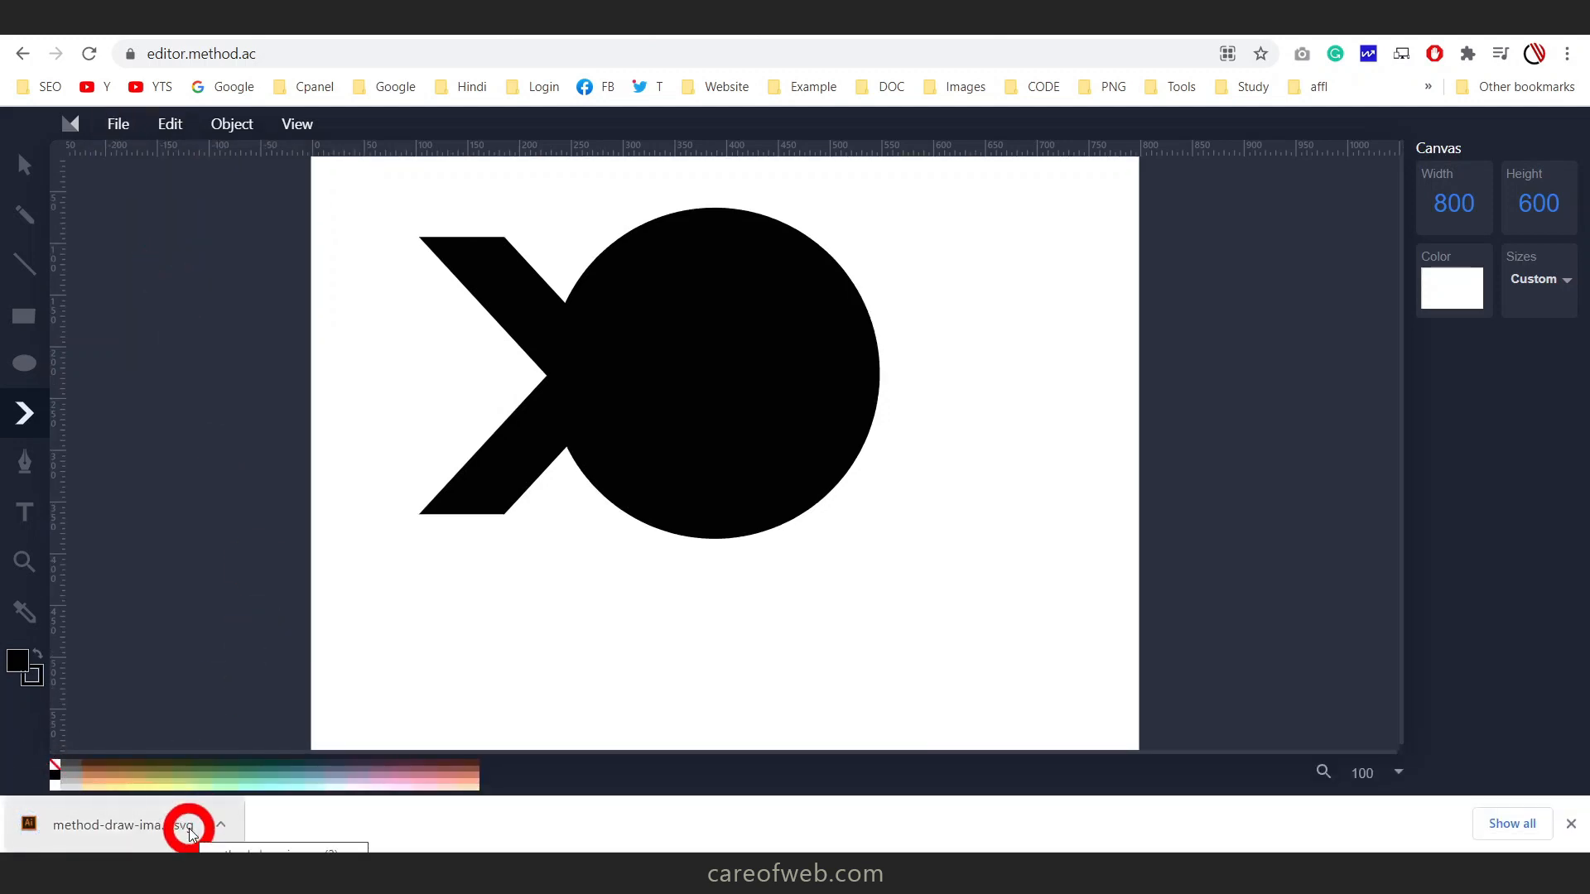
left_click(778, 18)
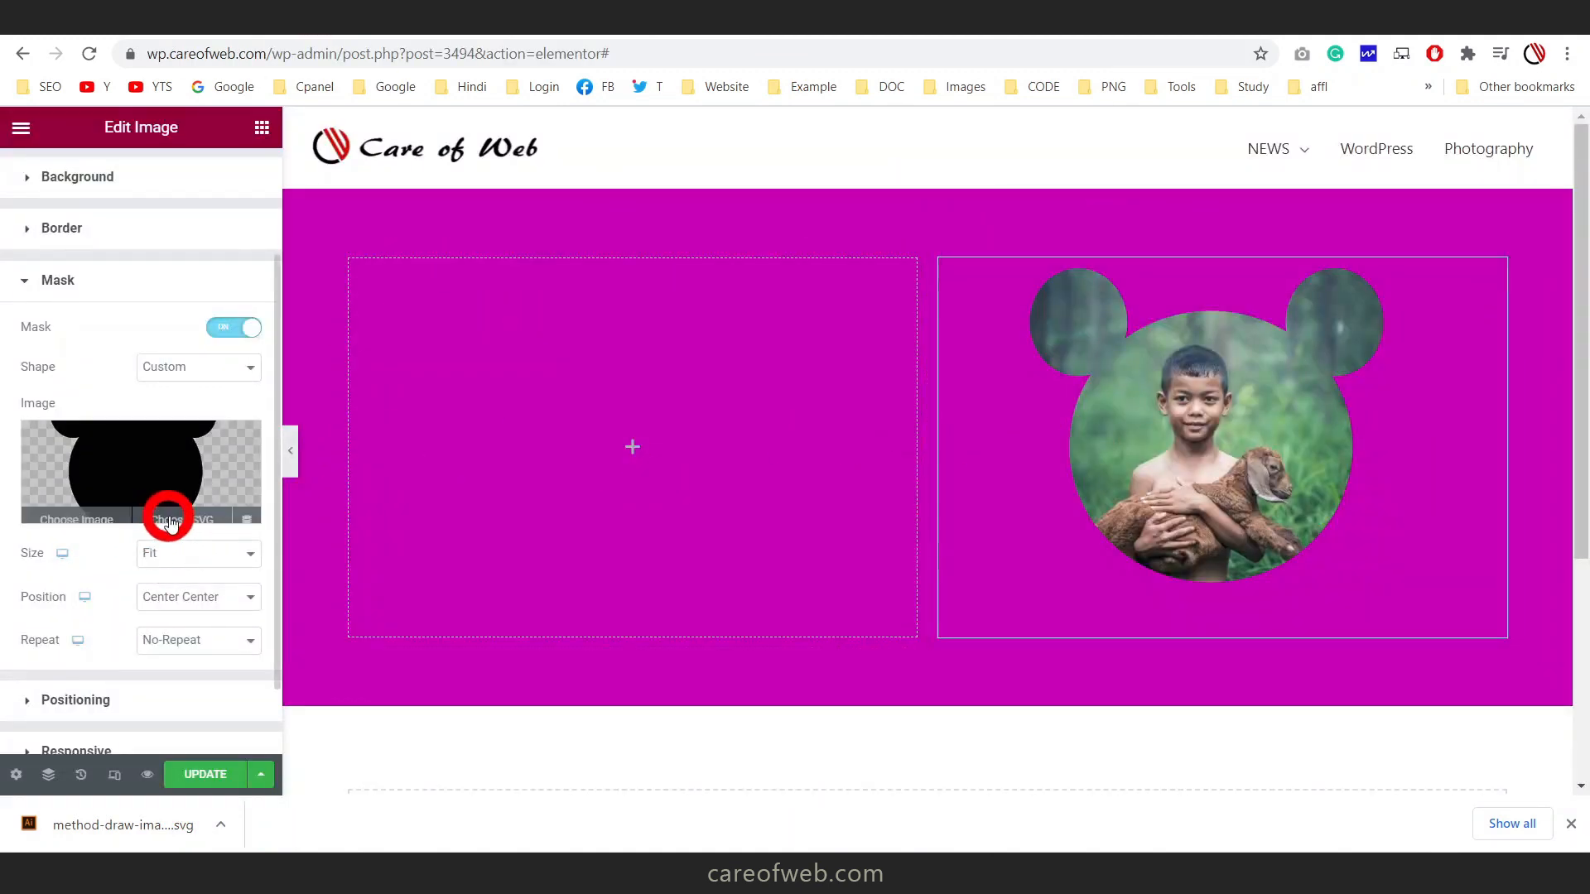
Upload the downloaded fish SVG to the media library and insert it as the image's custom mask
left_click(189, 512)
left_click(96, 207)
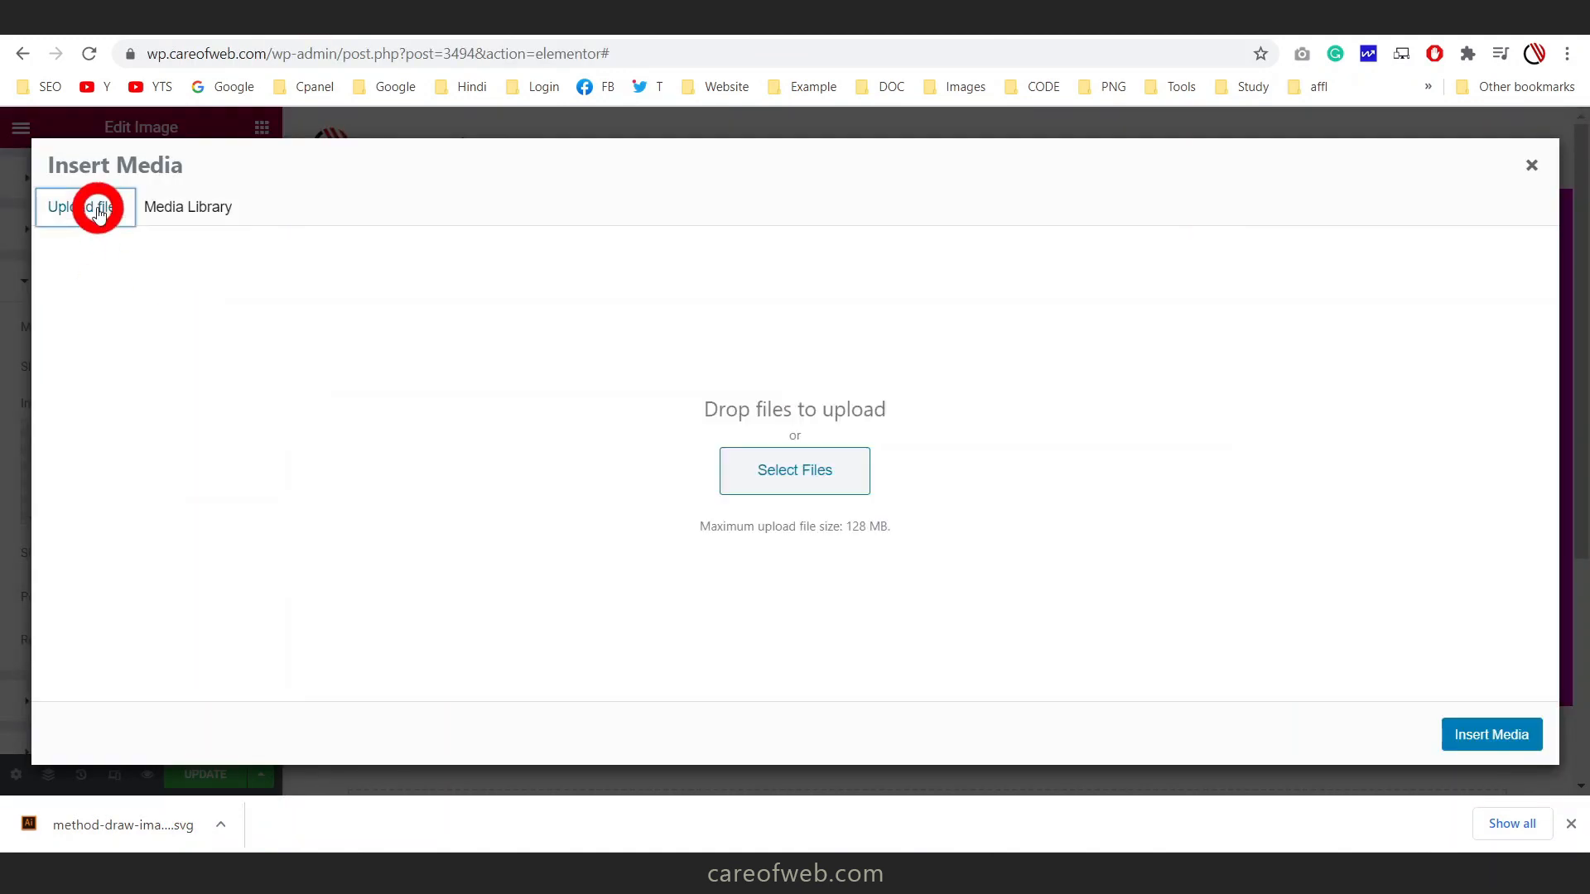
left_click_drag(138, 816, 799, 439)
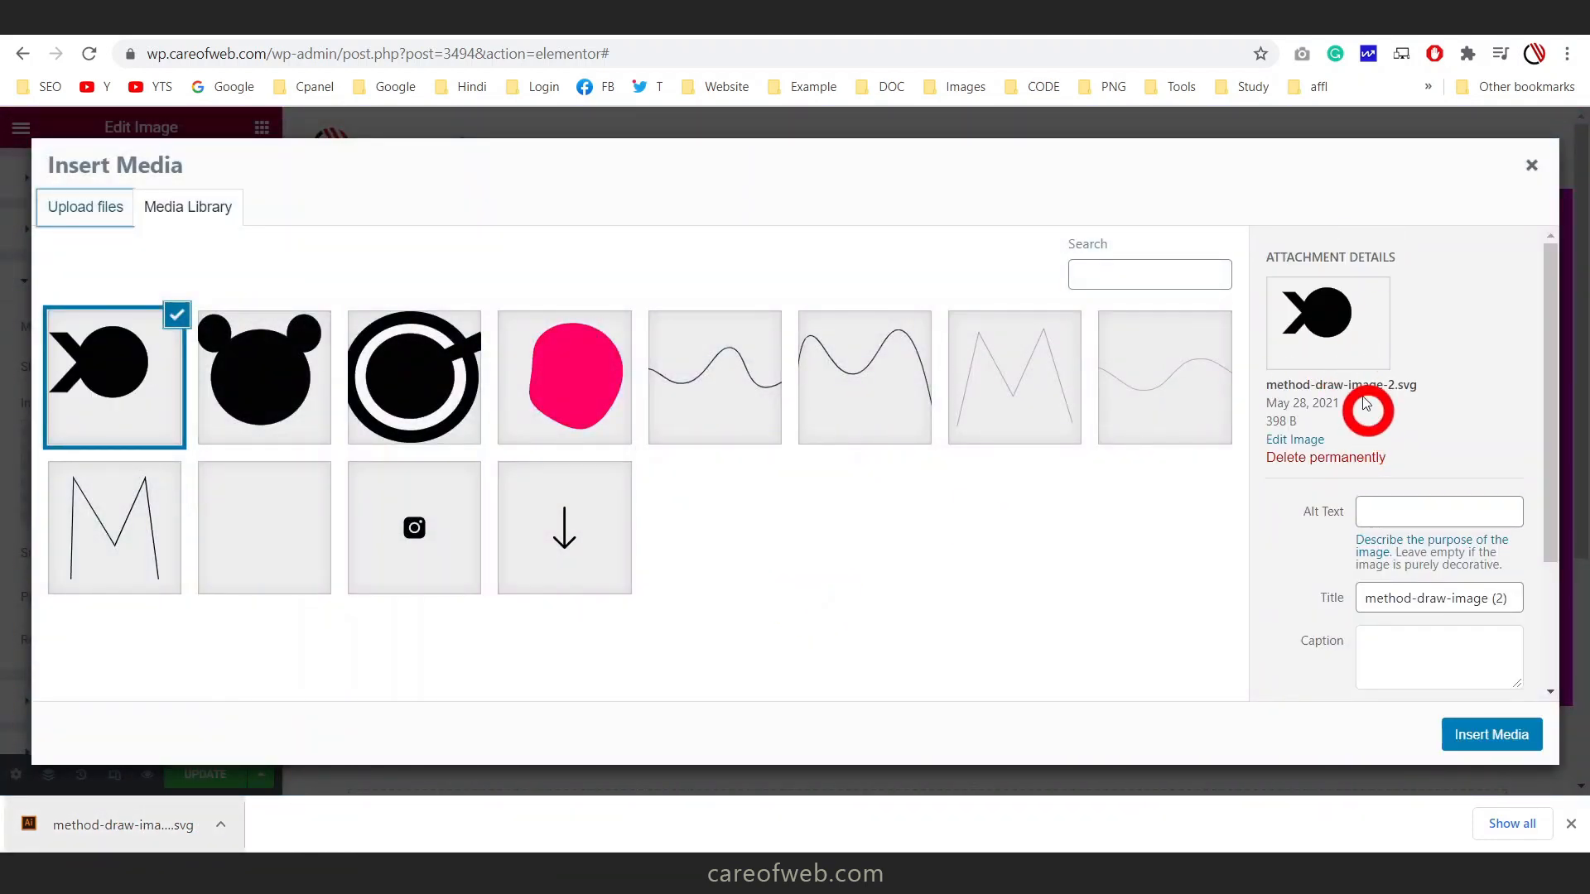
left_click(1319, 315)
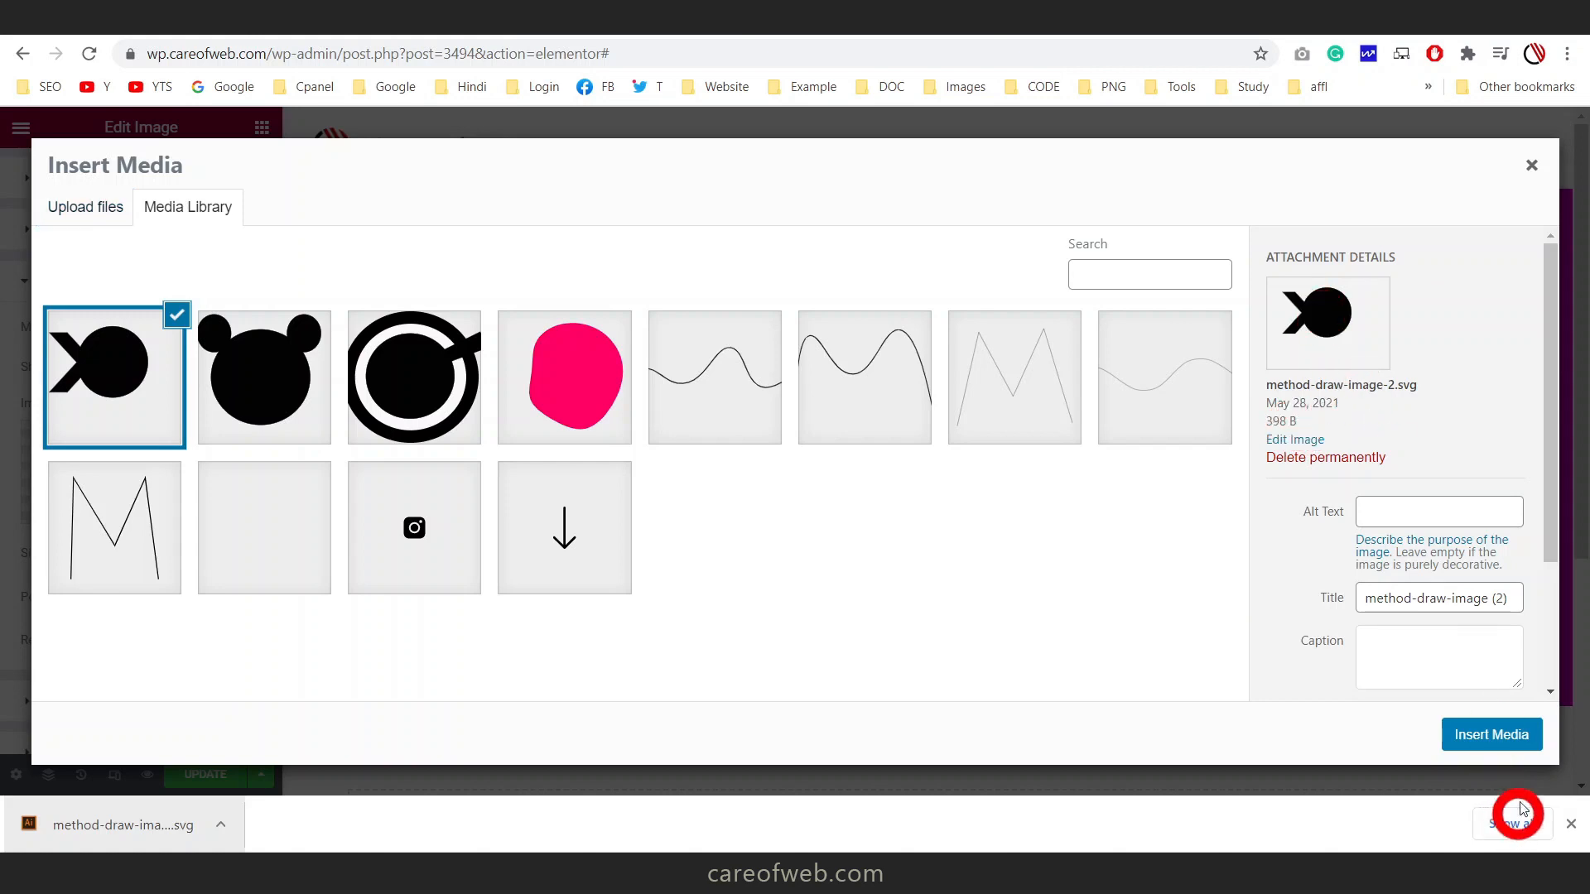
left_click(1500, 733)
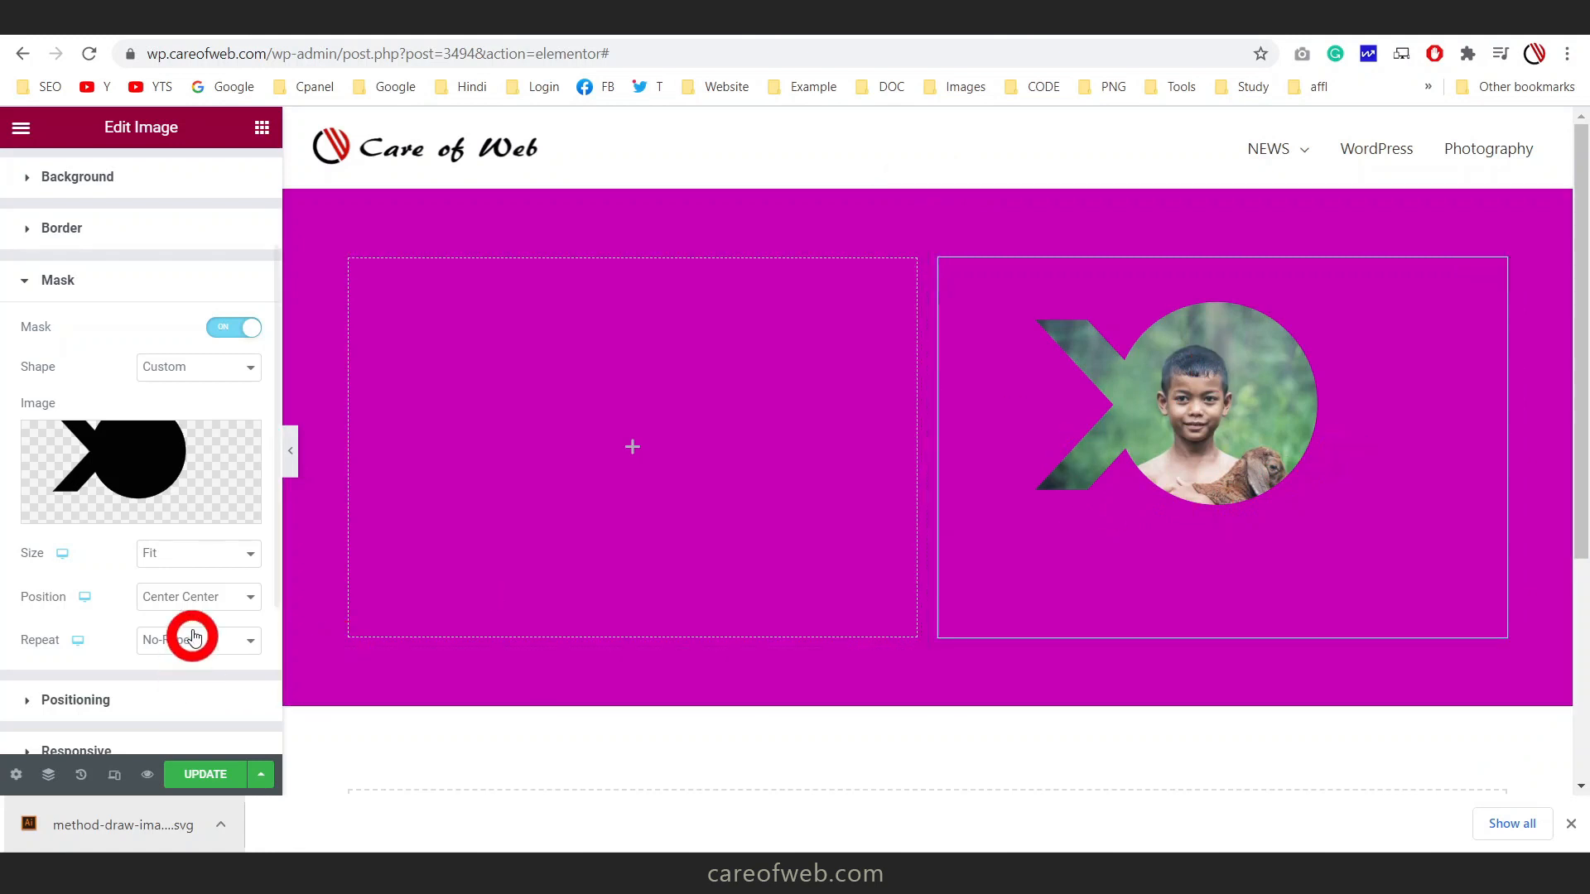
Set the mask size to Custom with a scale of 115 and its position to Top Center
left_click(195, 551)
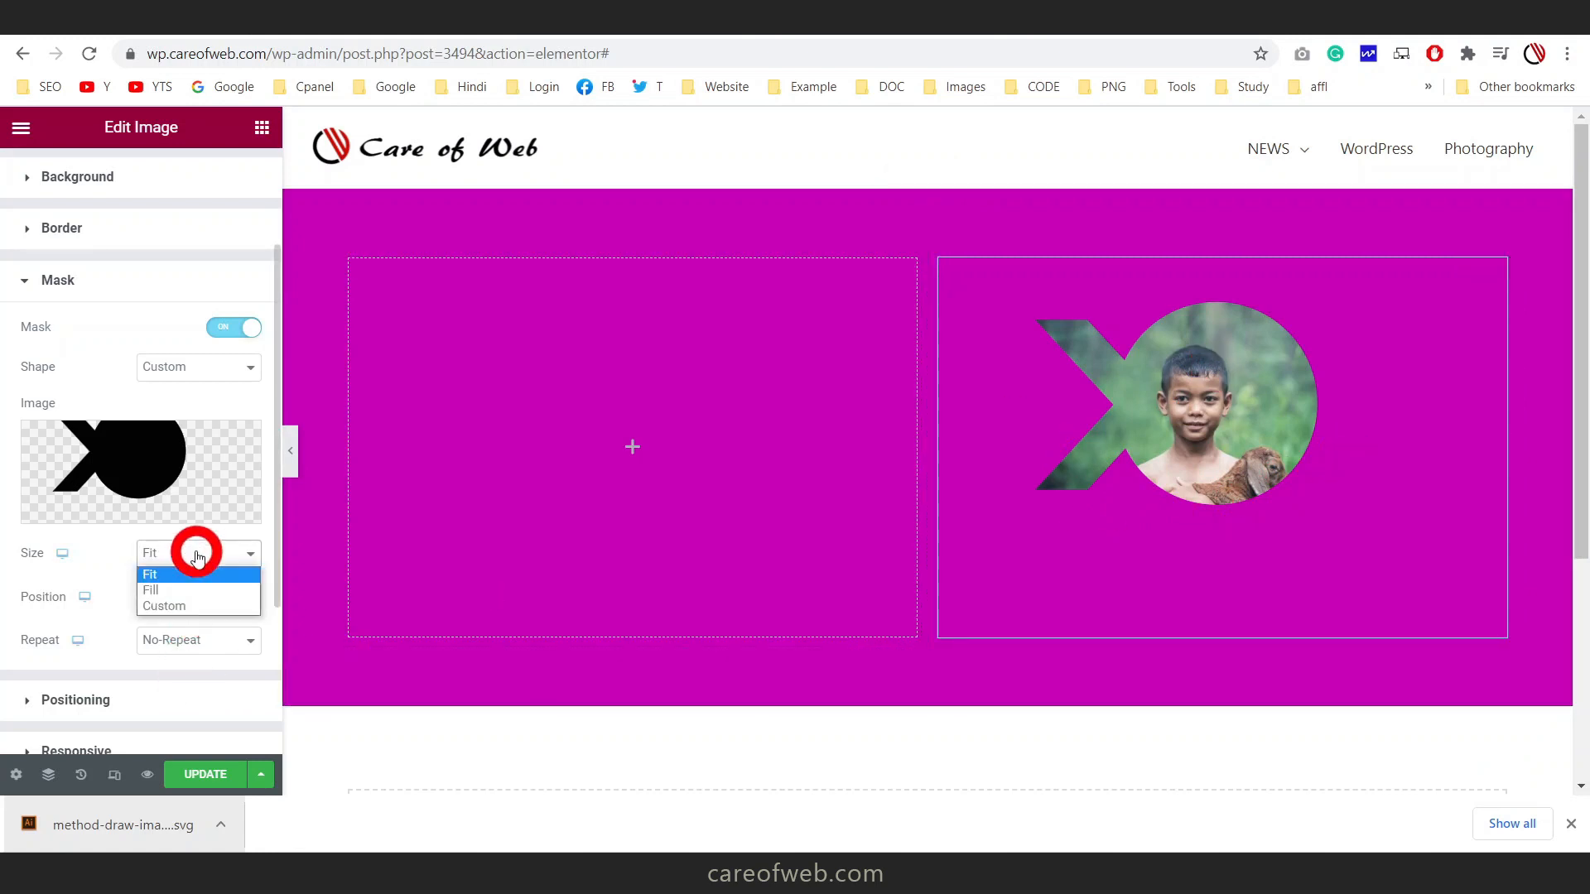
left_click(178, 594)
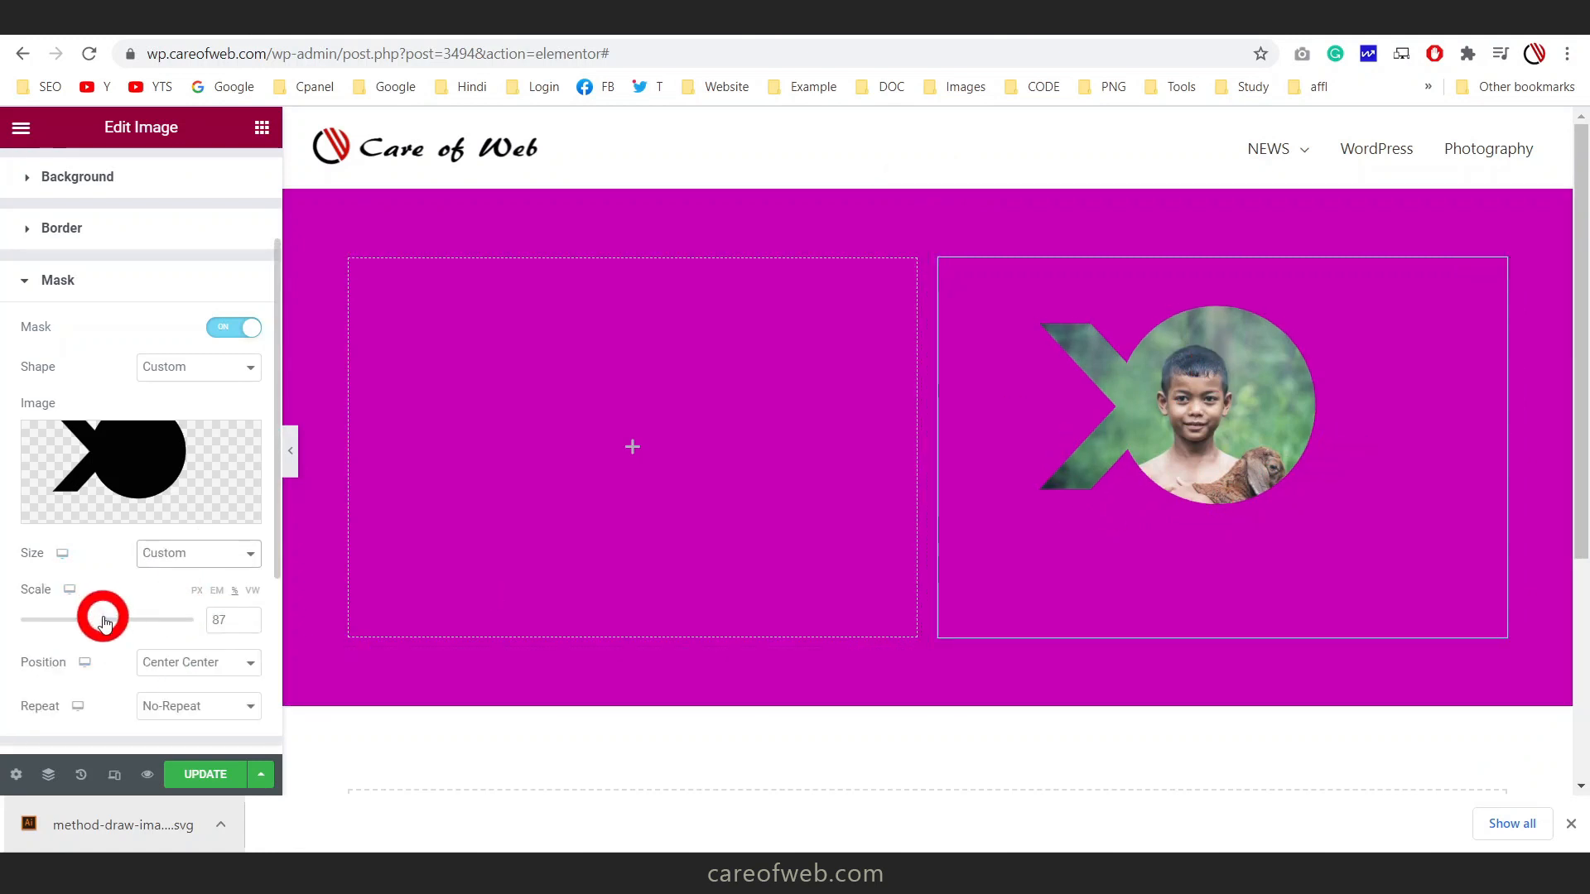
mouse_move(105, 622)
left_mouse_down()
mouse_move(142, 623)
mouse_move(121, 621)
left_mouse_up()
left_click(206, 662)
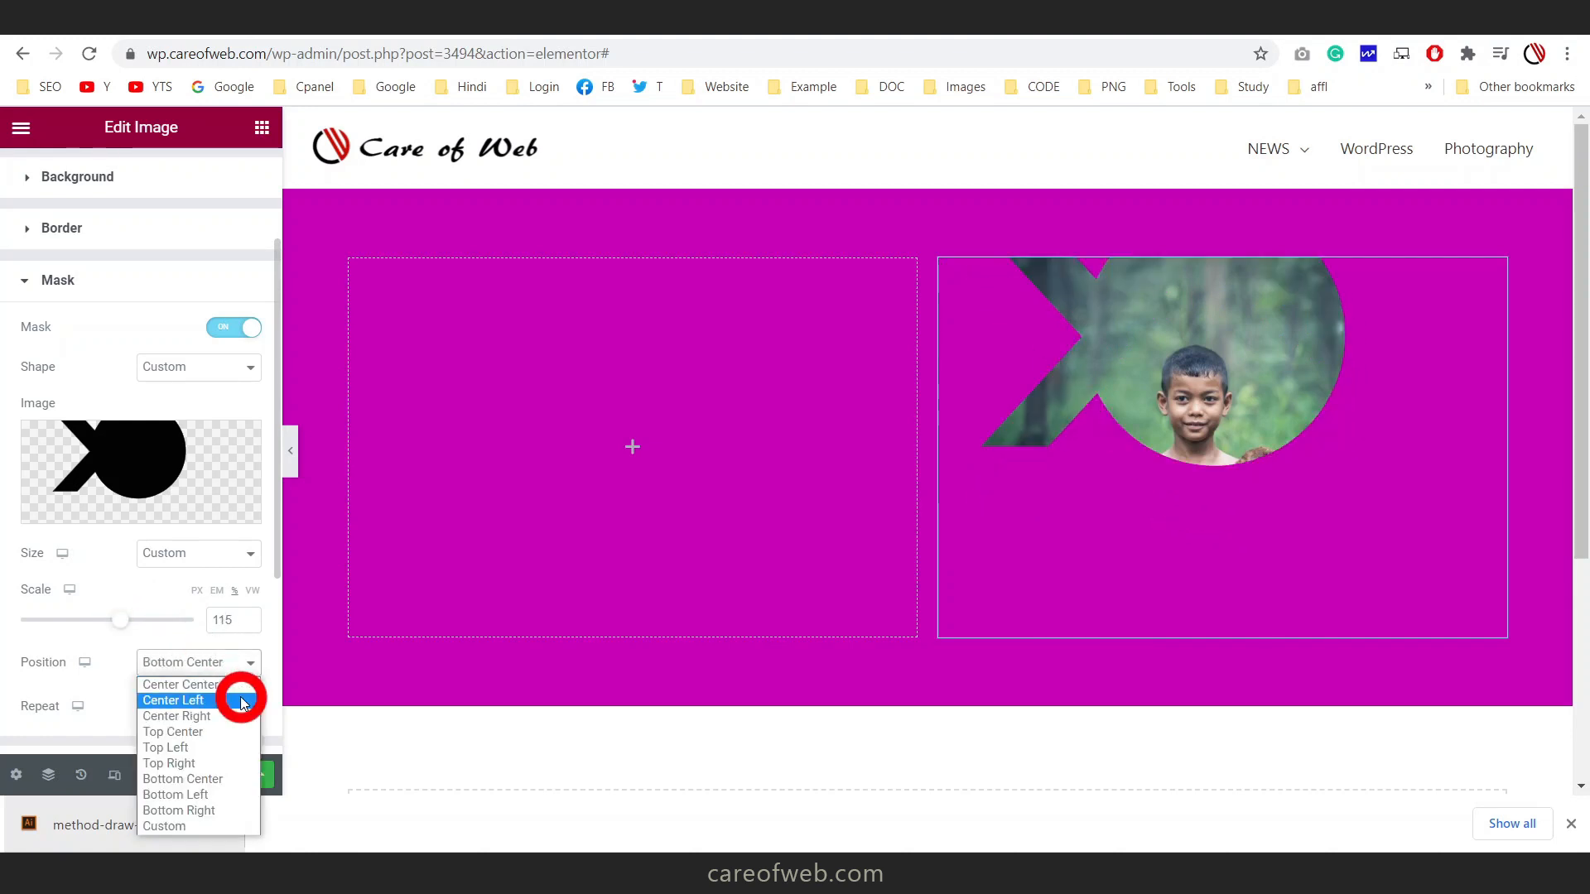
left_click(236, 733)
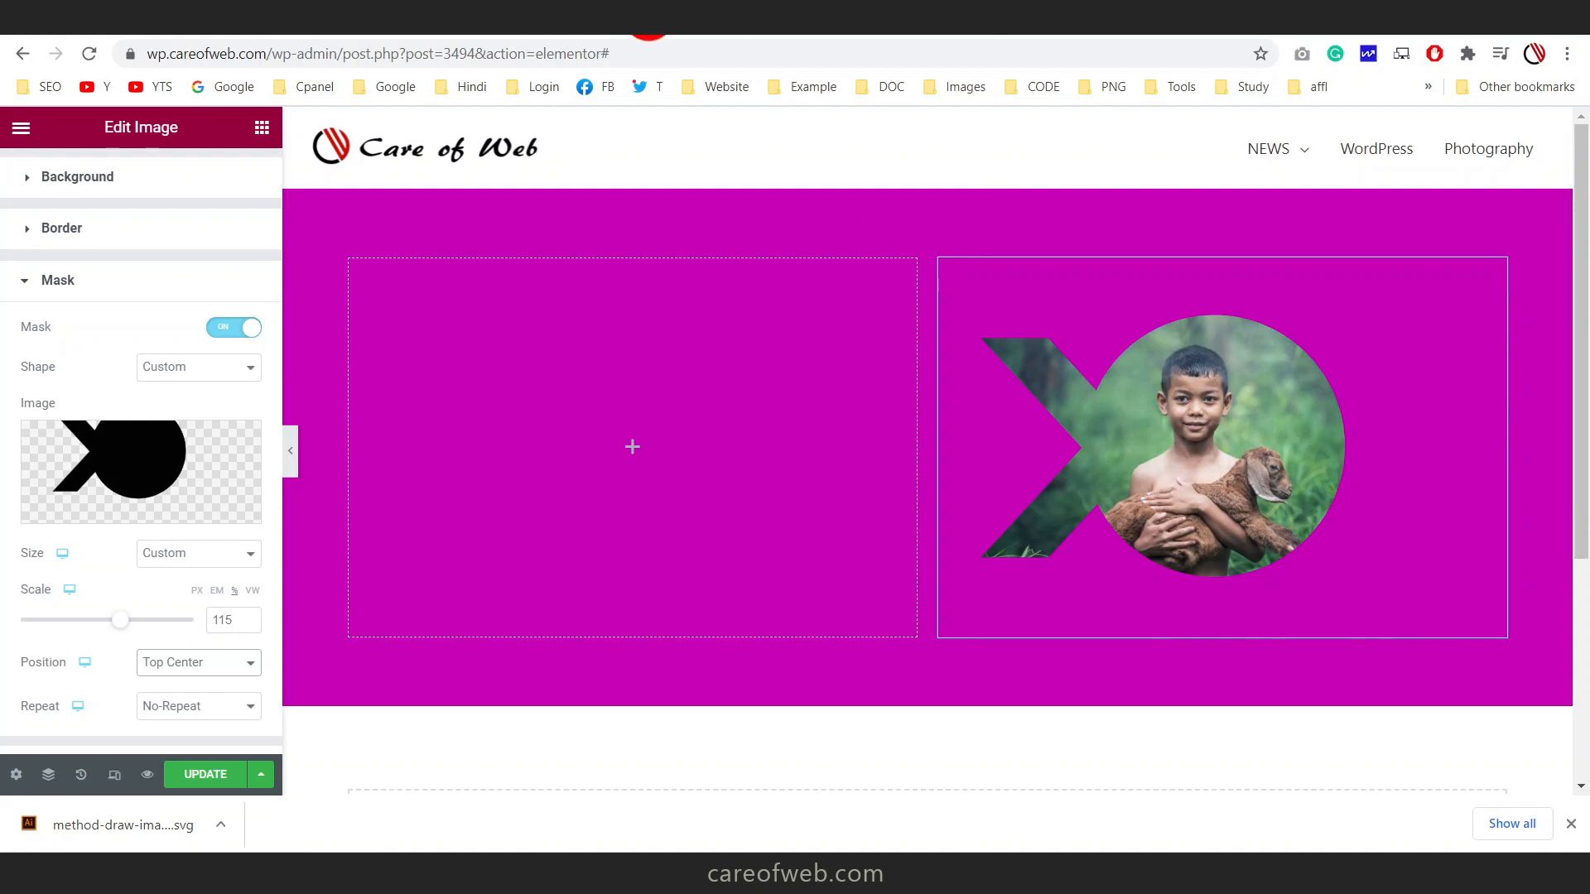
Switch to Blobmaker, generate a blob with more points and a slightly more irregular outline, and download it as an SVG
left_click(648, 16)
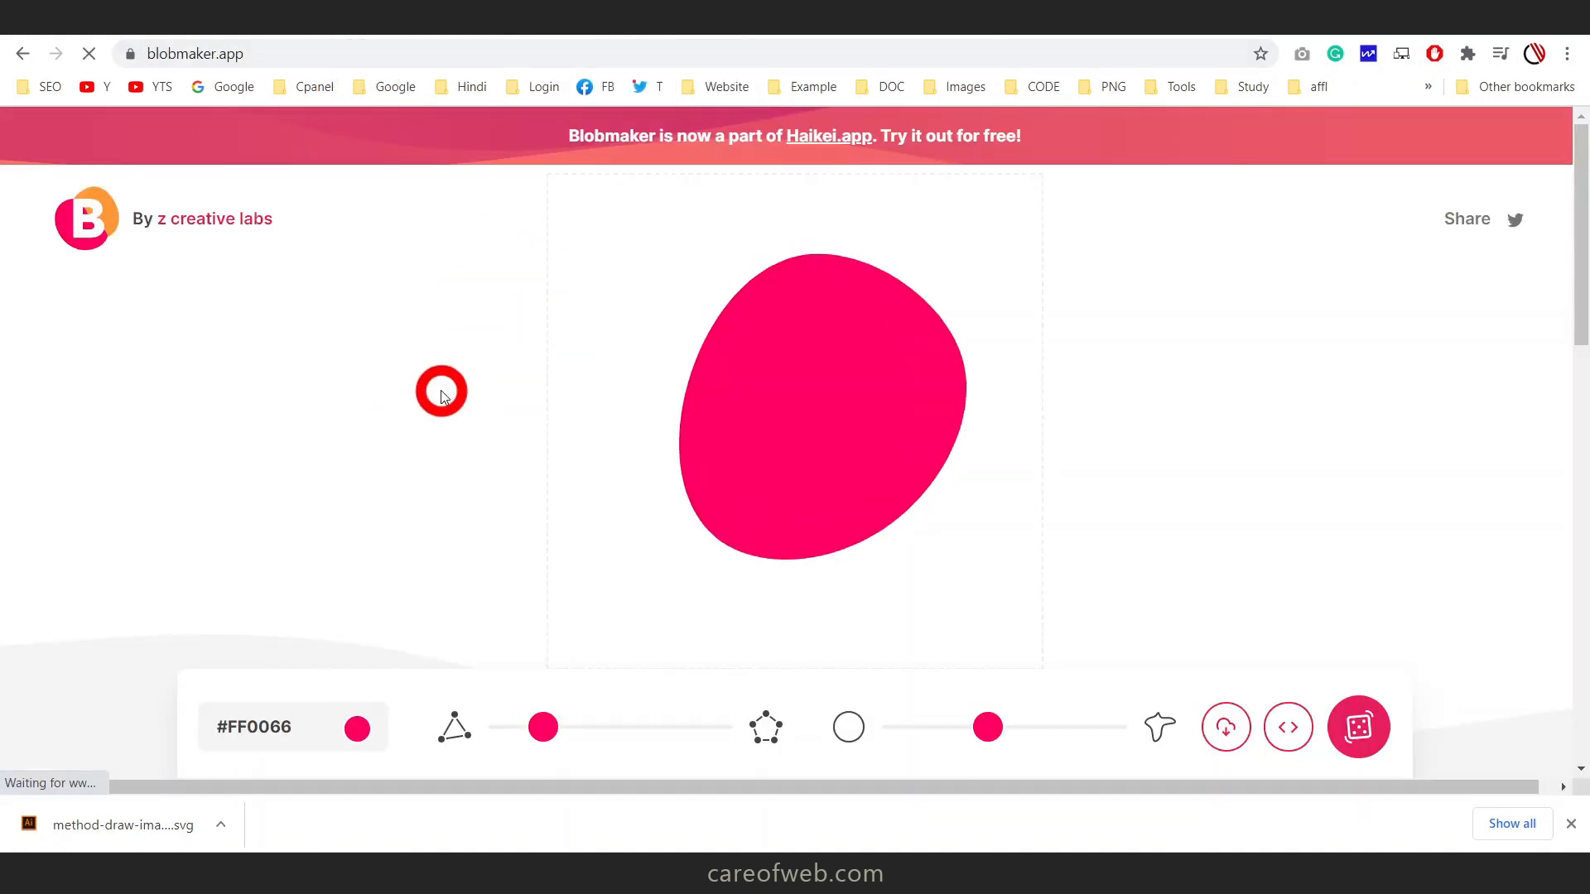
scroll(441, 396, "down", 3)
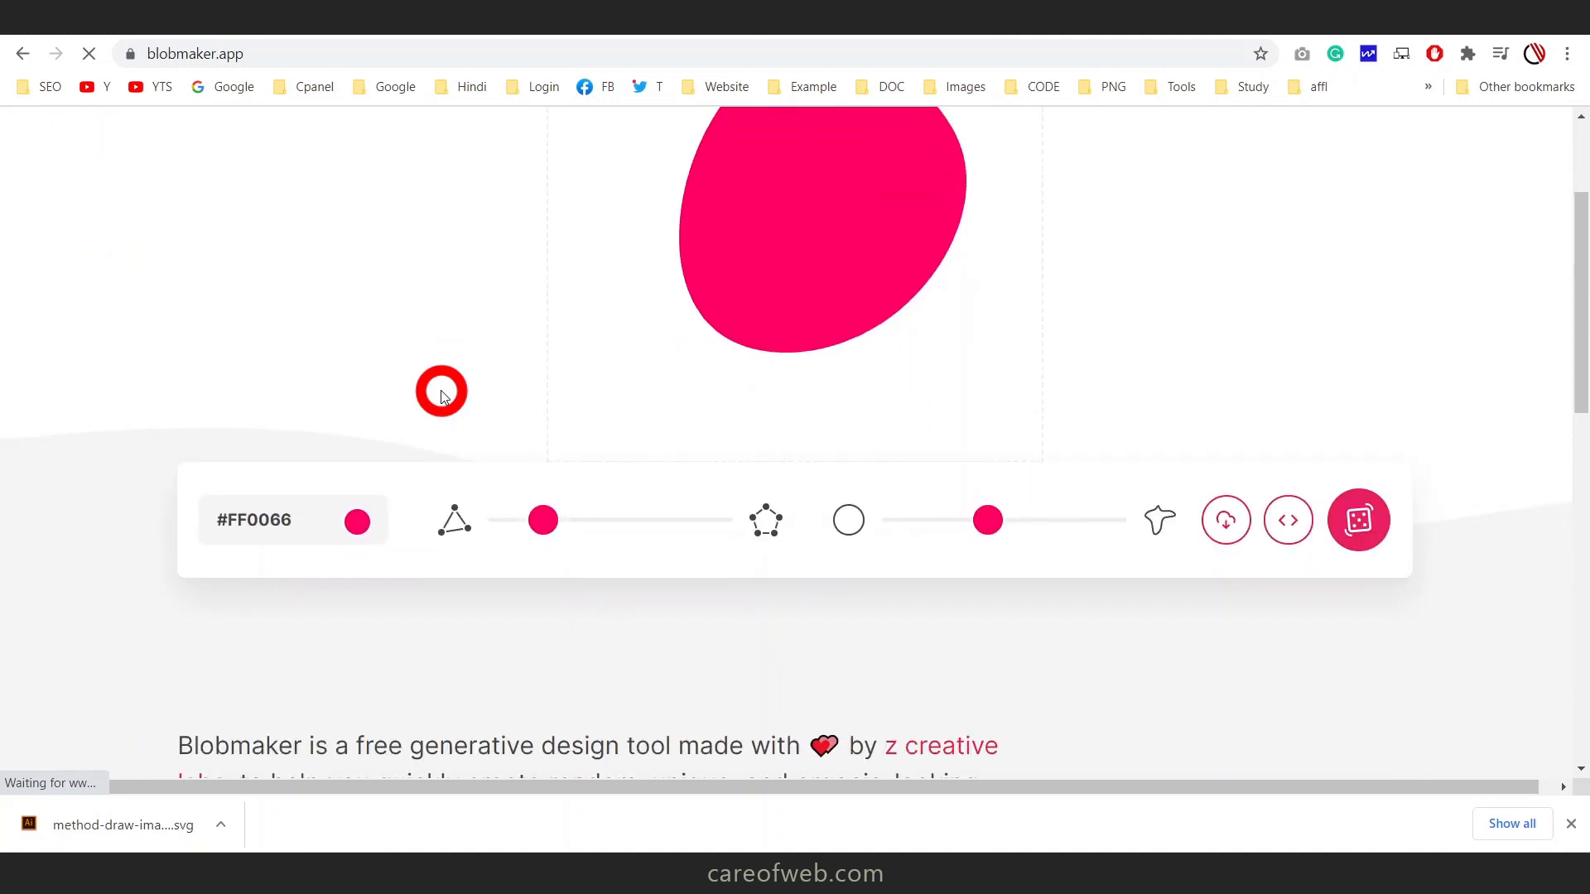
scroll(440, 390, "up", 3)
scroll(932, 429, "down", 1)
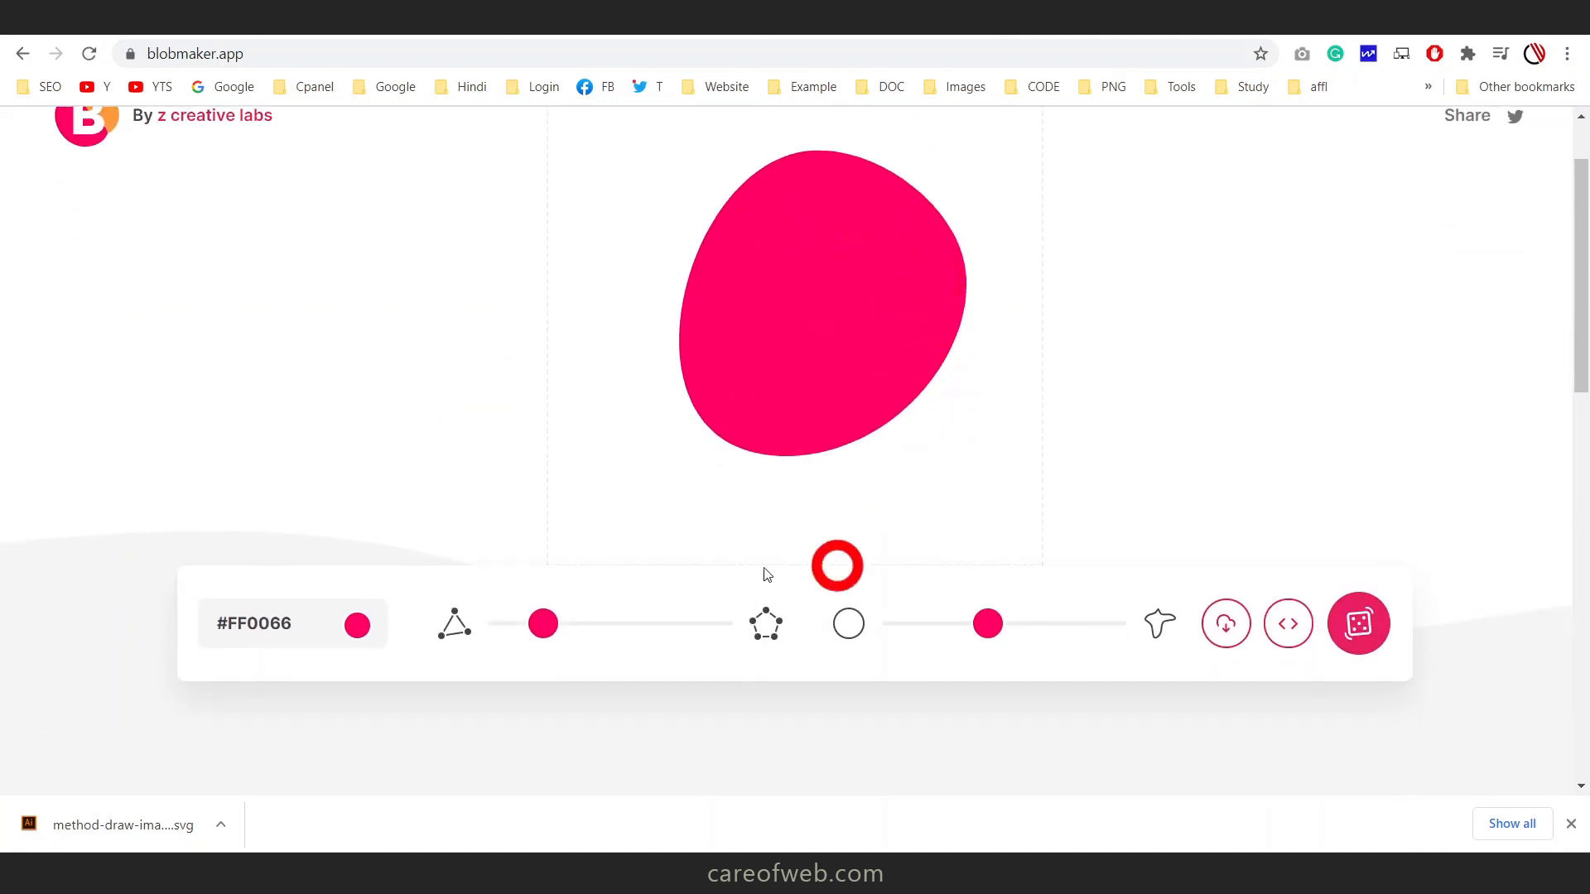
left_click_drag(544, 626, 627, 637)
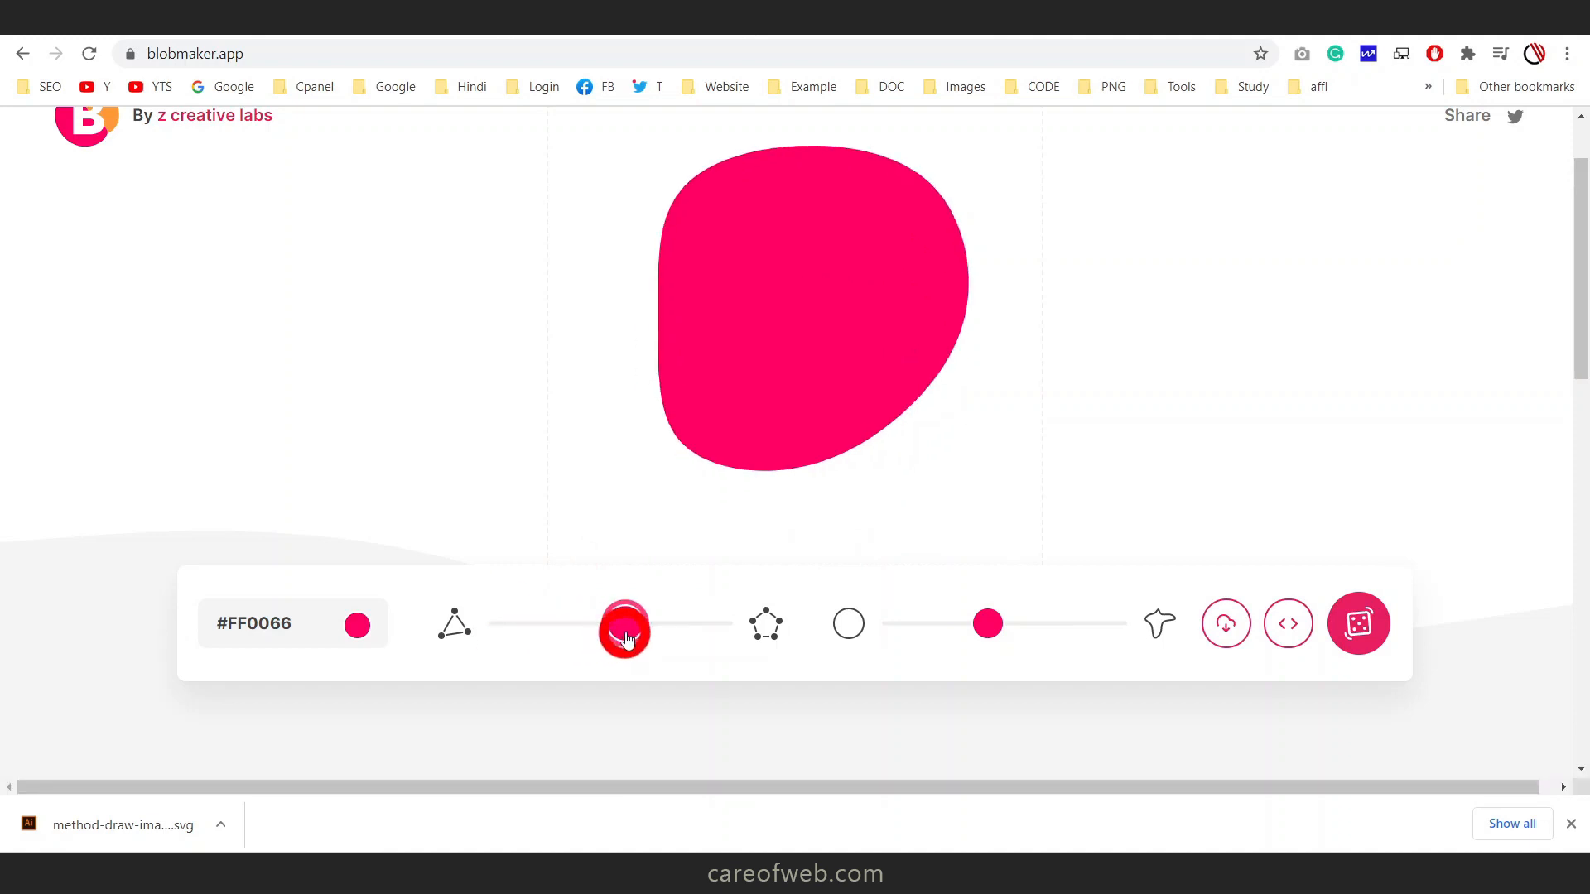
left_click(994, 649)
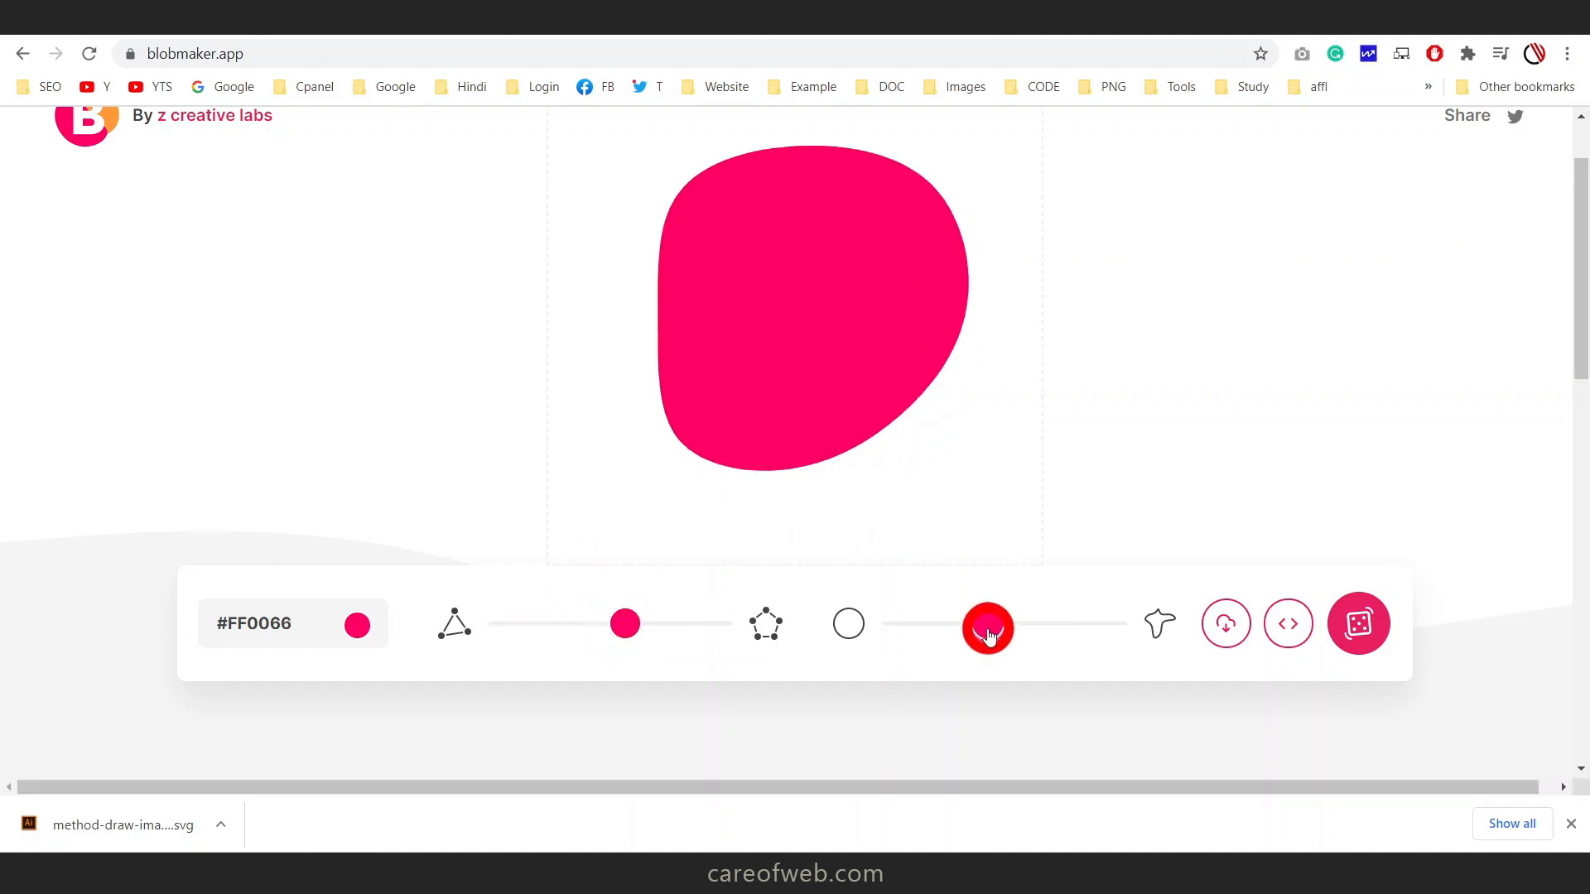
mouse_move(990, 634)
left_mouse_down()
mouse_move(933, 631)
mouse_move(1020, 630)
mouse_move(1002, 631)
left_mouse_up()
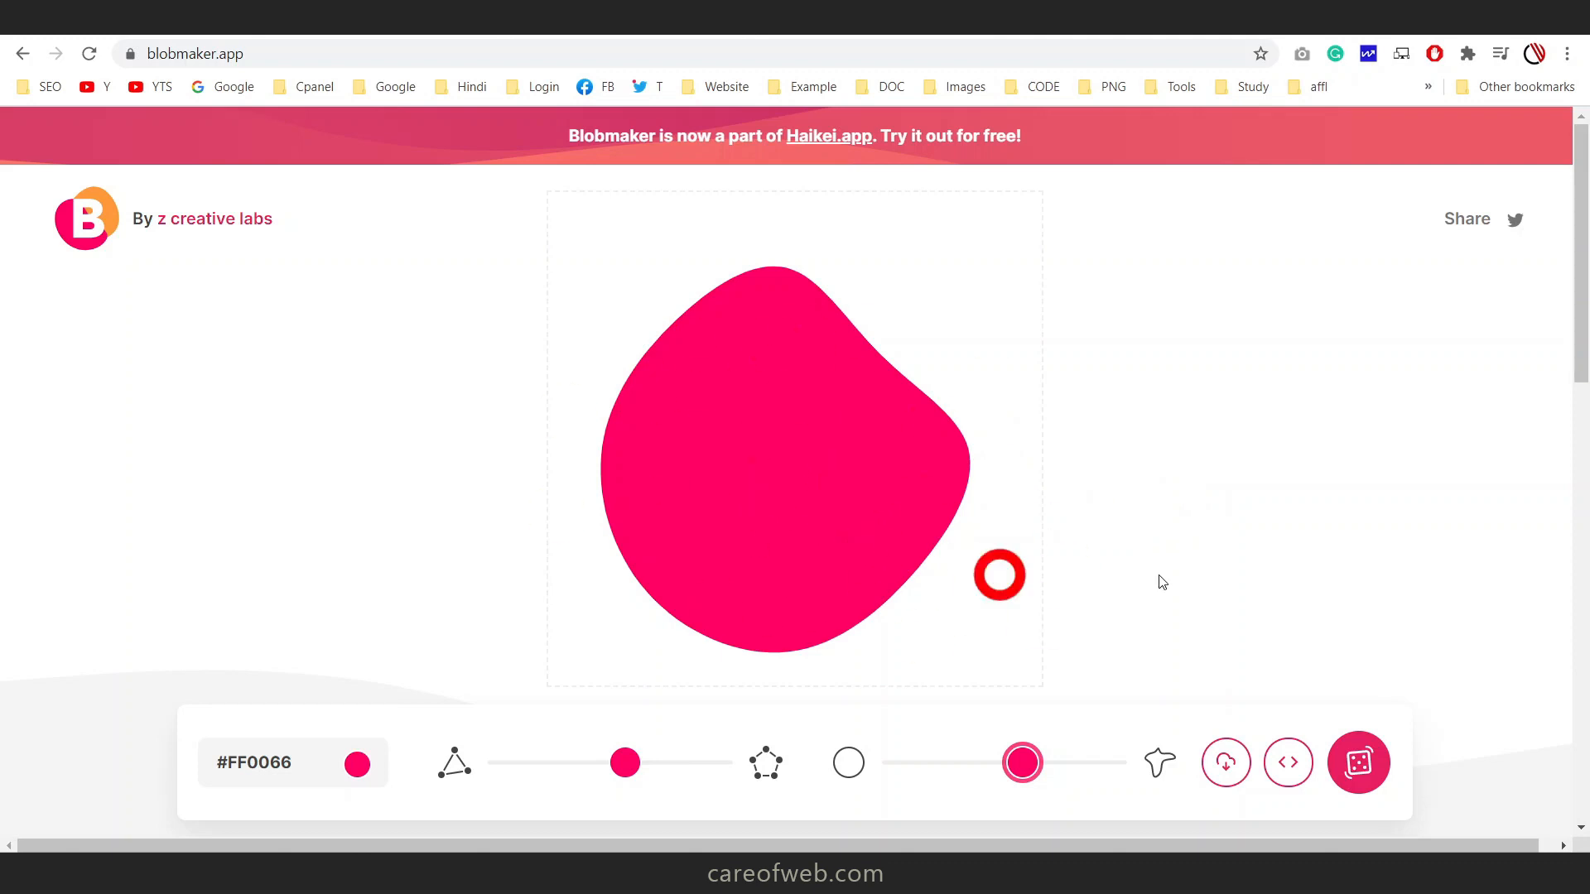
left_click(1226, 763)
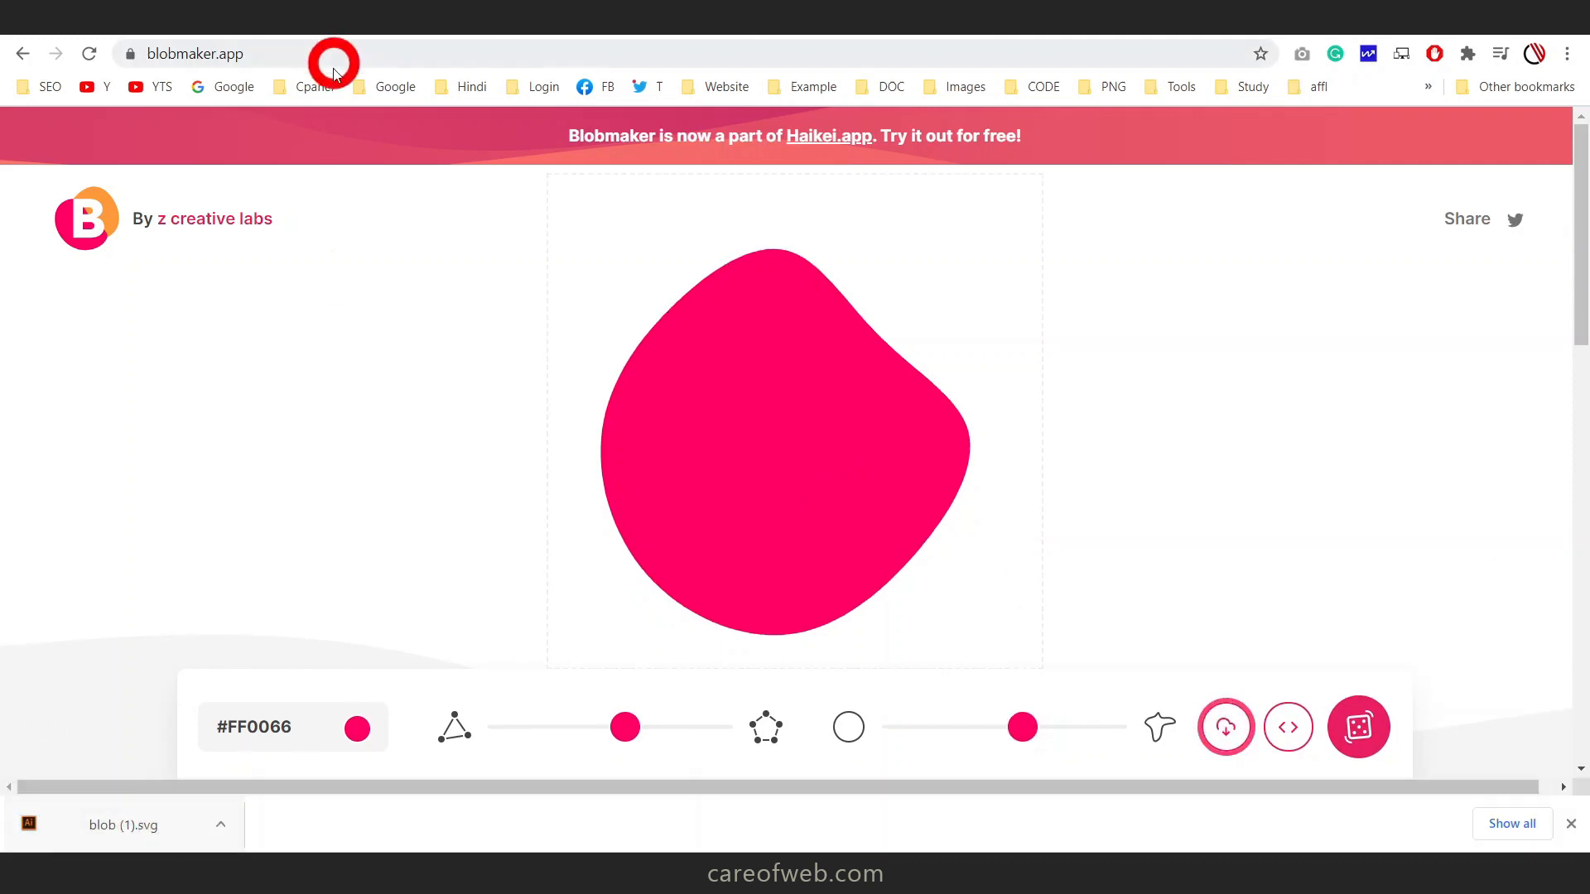
Switch back to the Elementor editor and replace the image's custom mask with the pink blob.svg from the media library
left_click(368, 35)
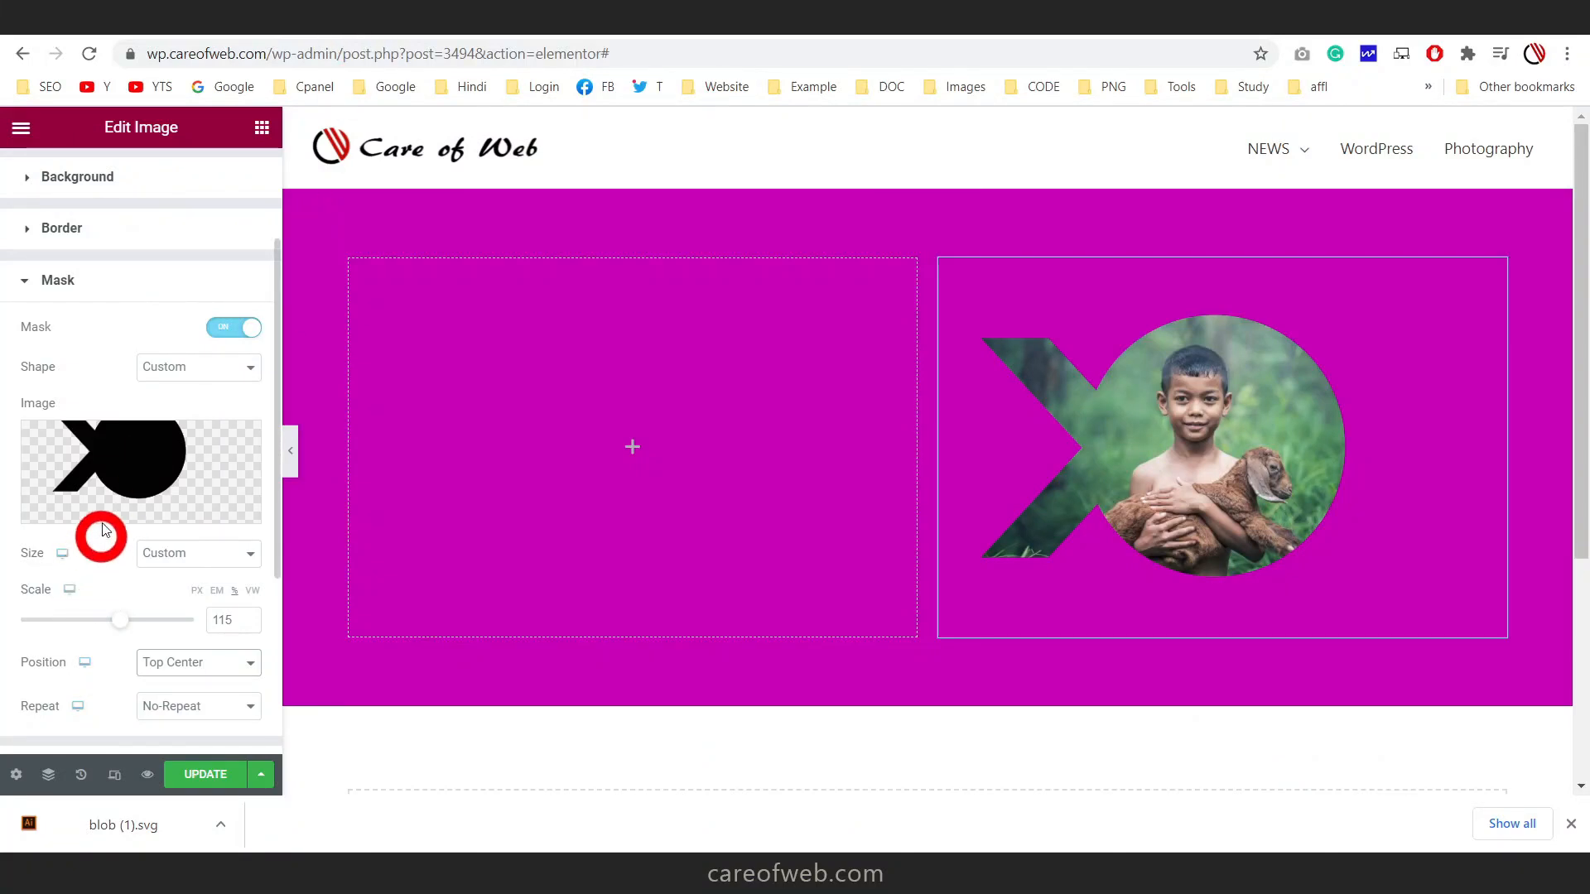
left_click(175, 509)
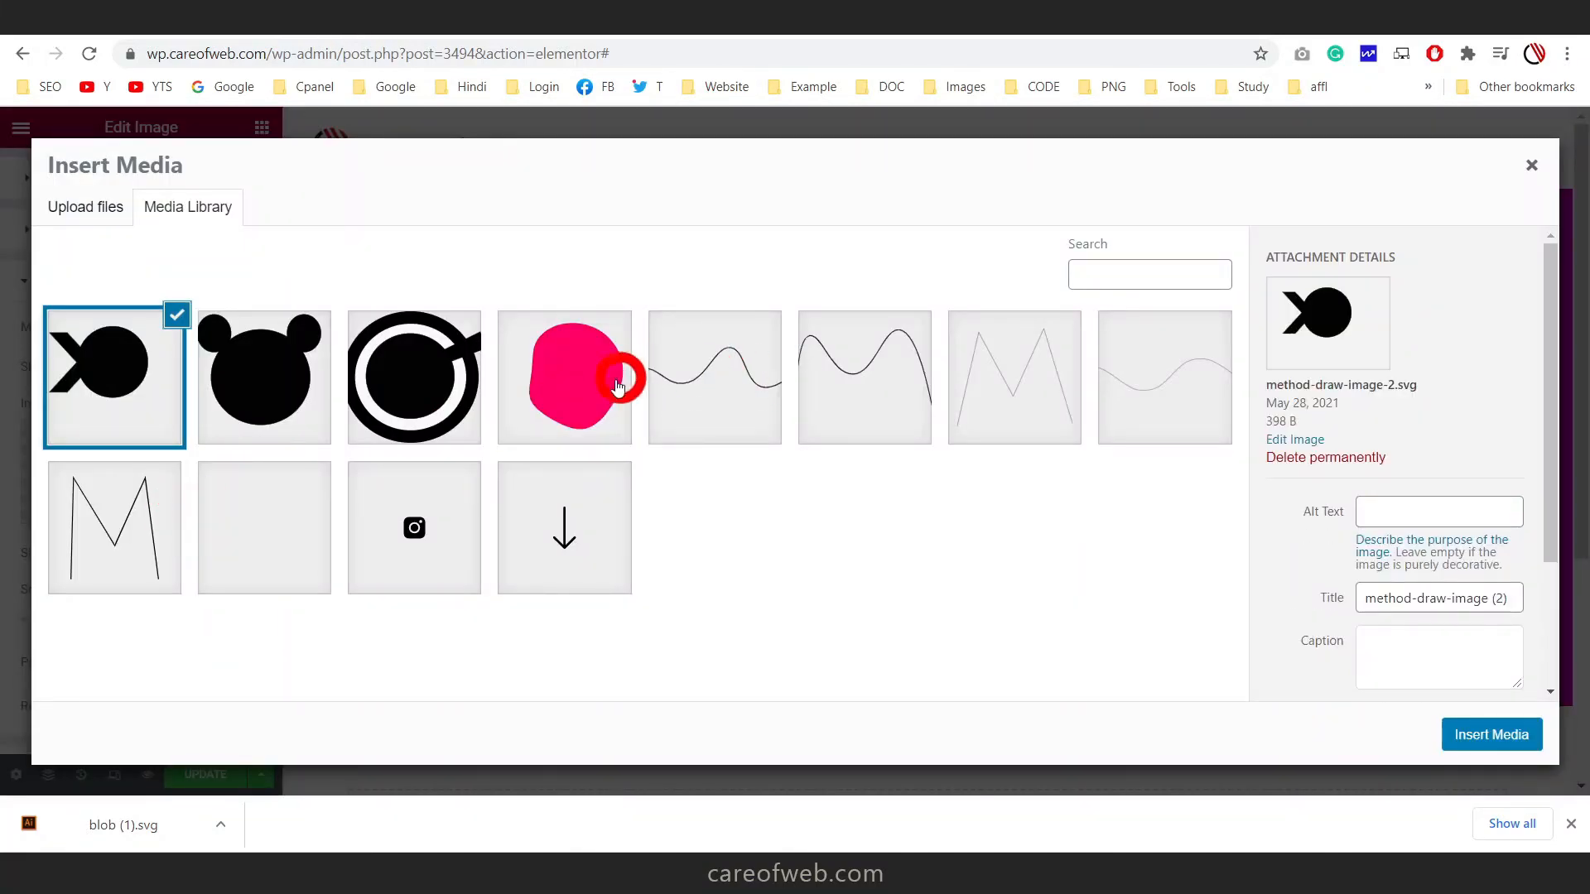
left_click(580, 387)
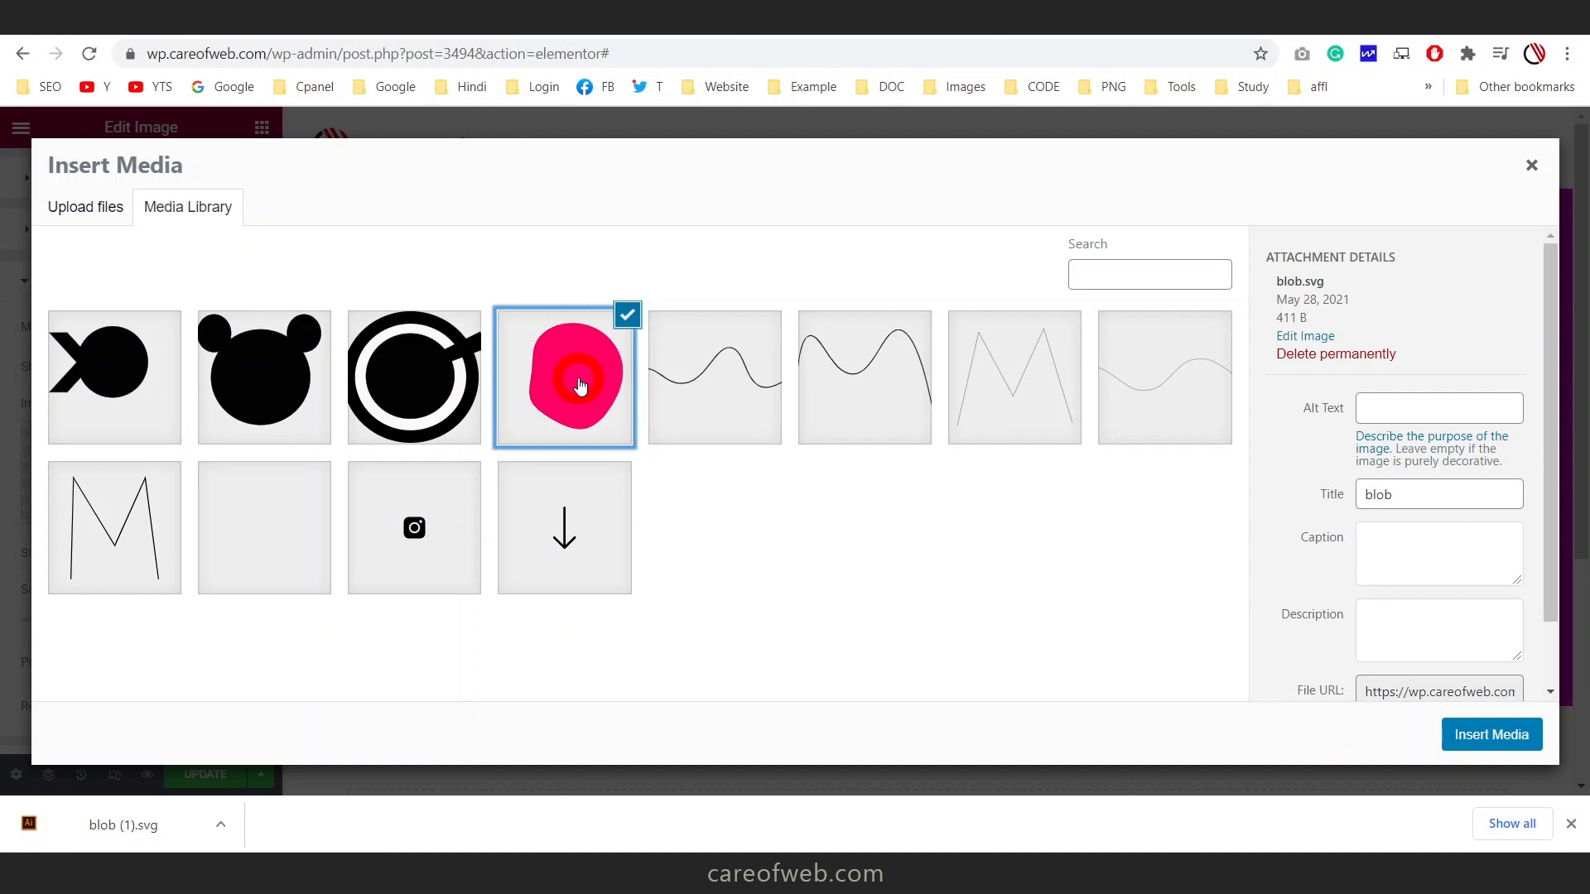
left_click(1510, 734)
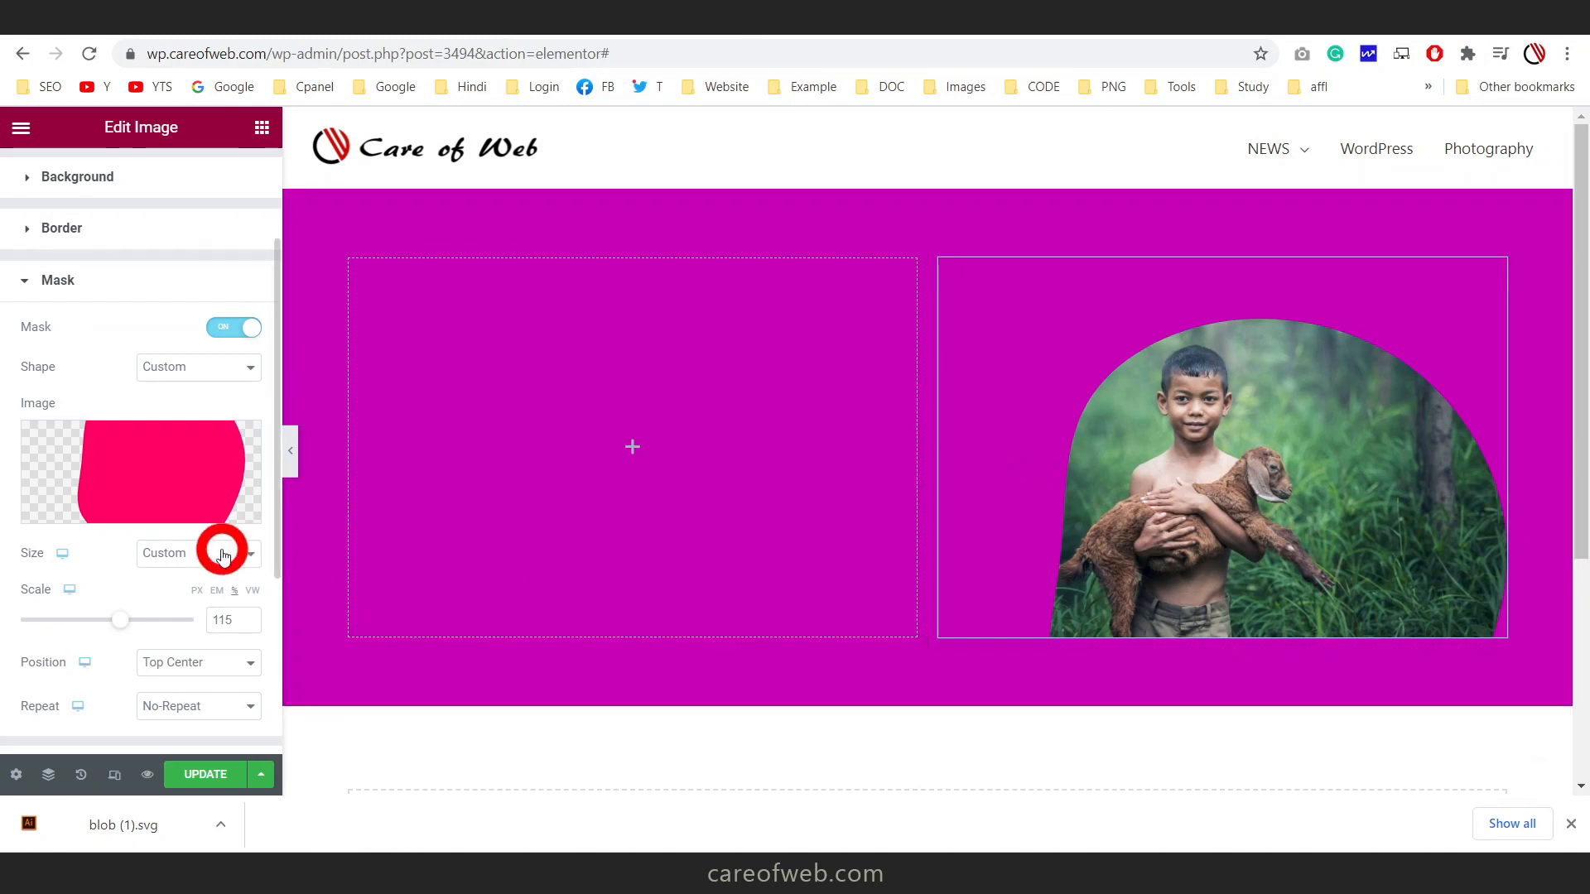
Set the blob mask's position to Center Center and its scale to 81
left_click(190, 662)
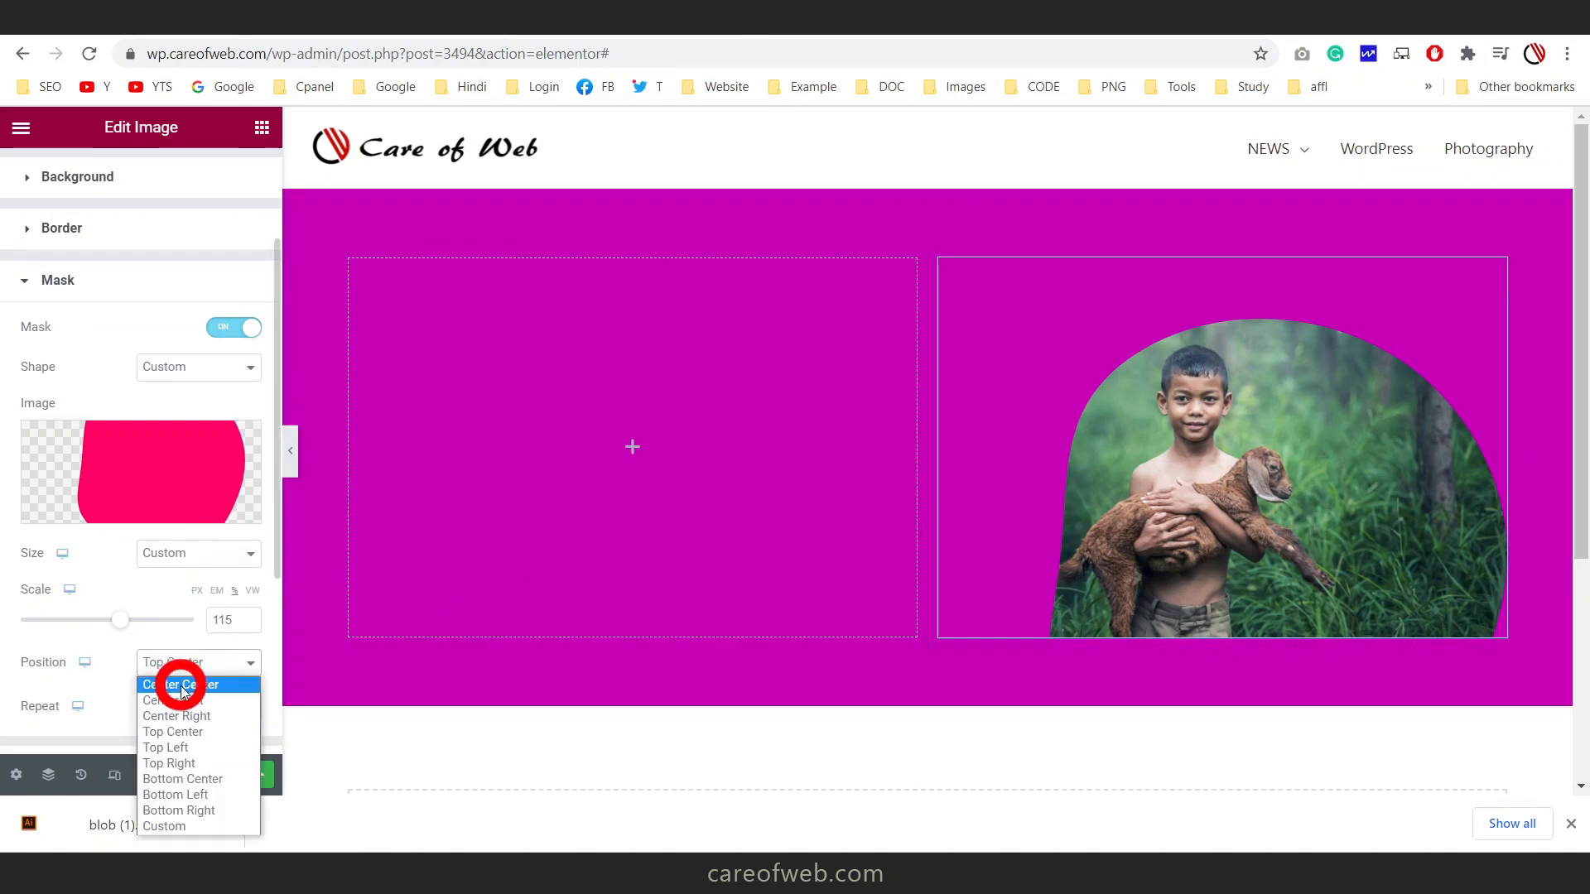
left_click(181, 685)
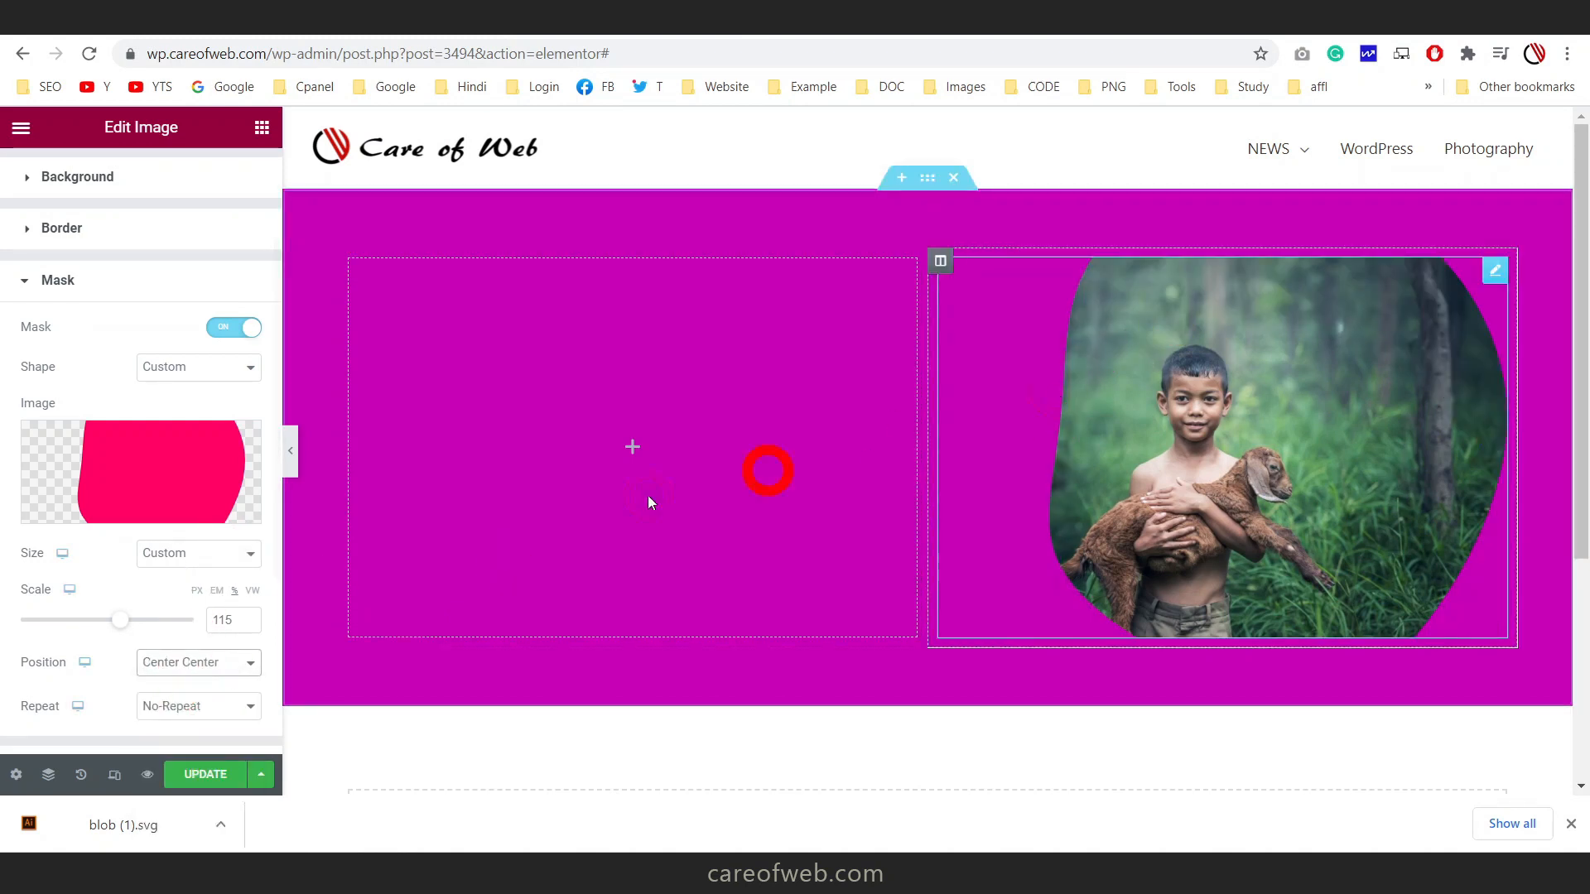
left_click_drag(120, 619, 88, 619)
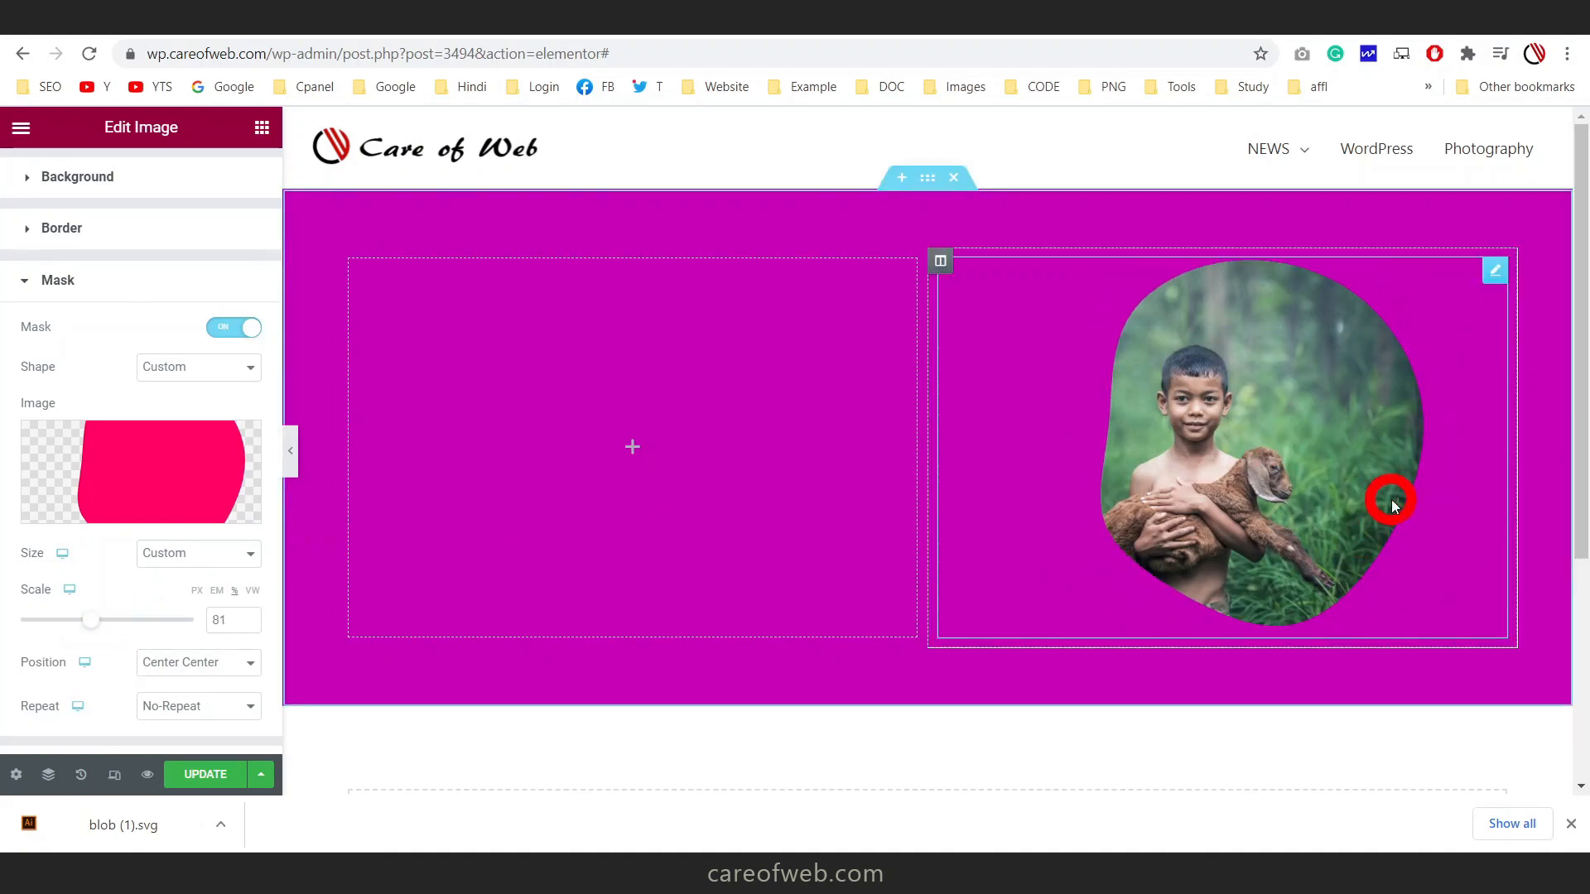
Add an Image Carousel to the empty column and create its gallery from the two fishing boys, boy-with-goat and bird photos
mouse_move(145, 495)
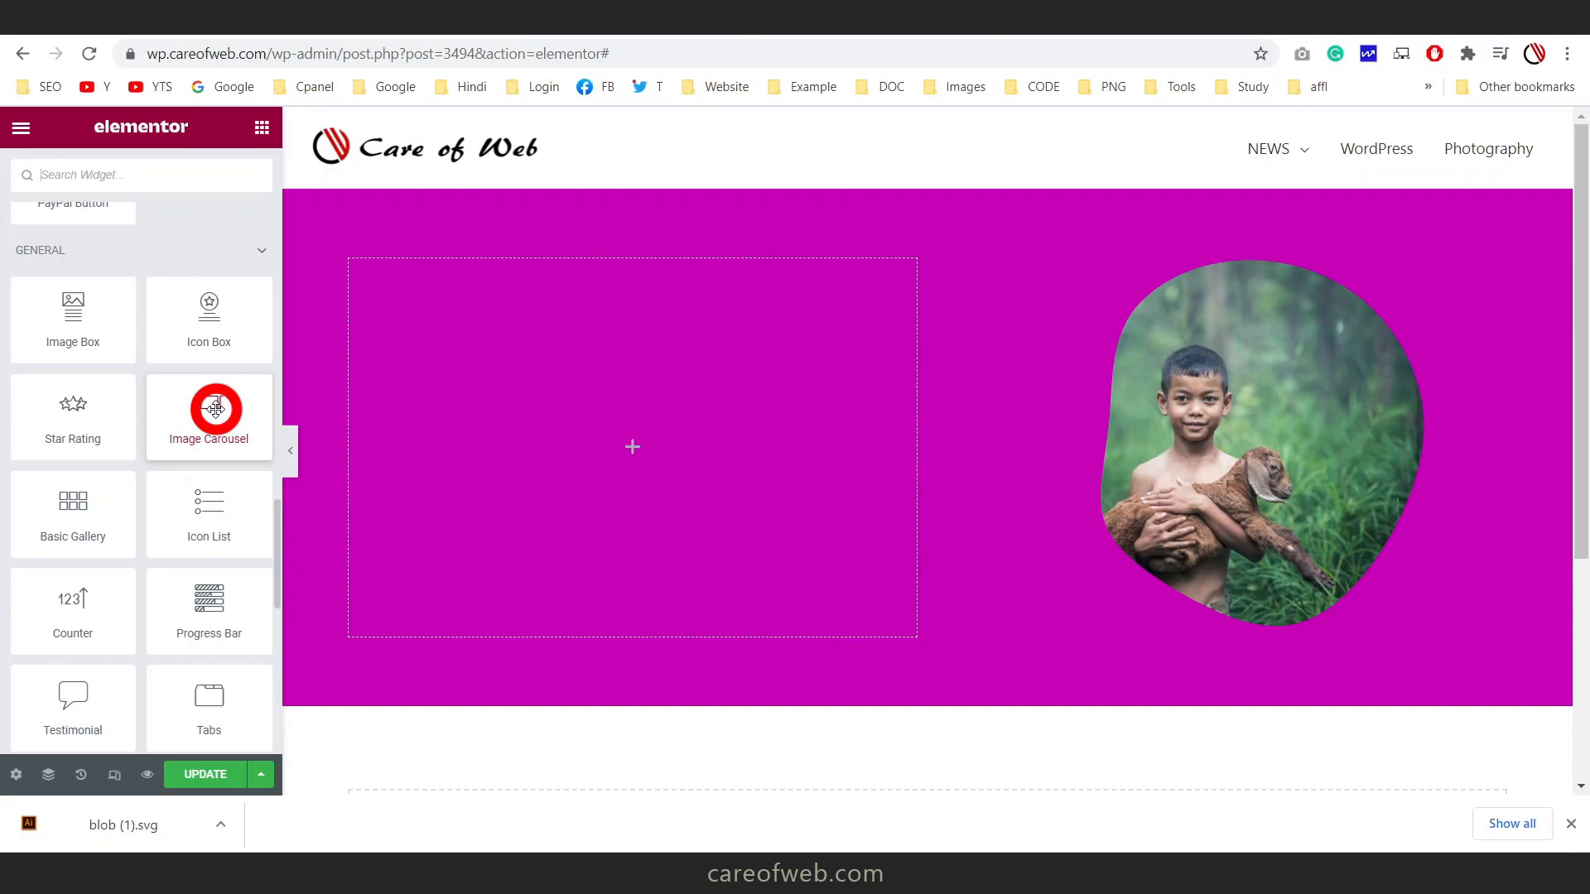
left_click_drag(215, 408, 619, 414)
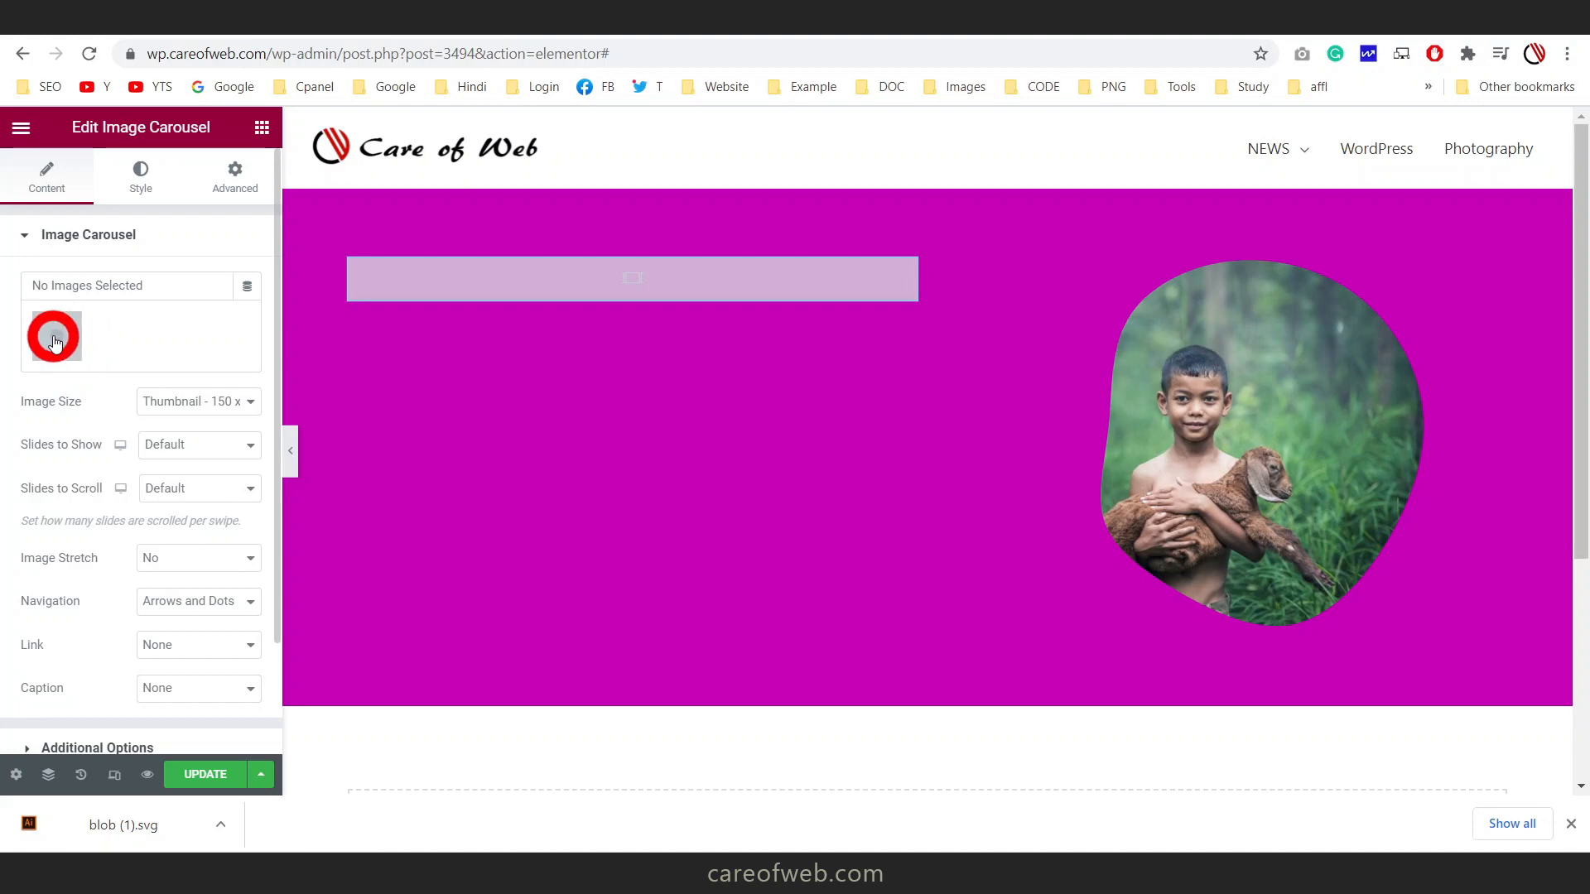
left_click(54, 338)
scroll(679, 497, "down", 5)
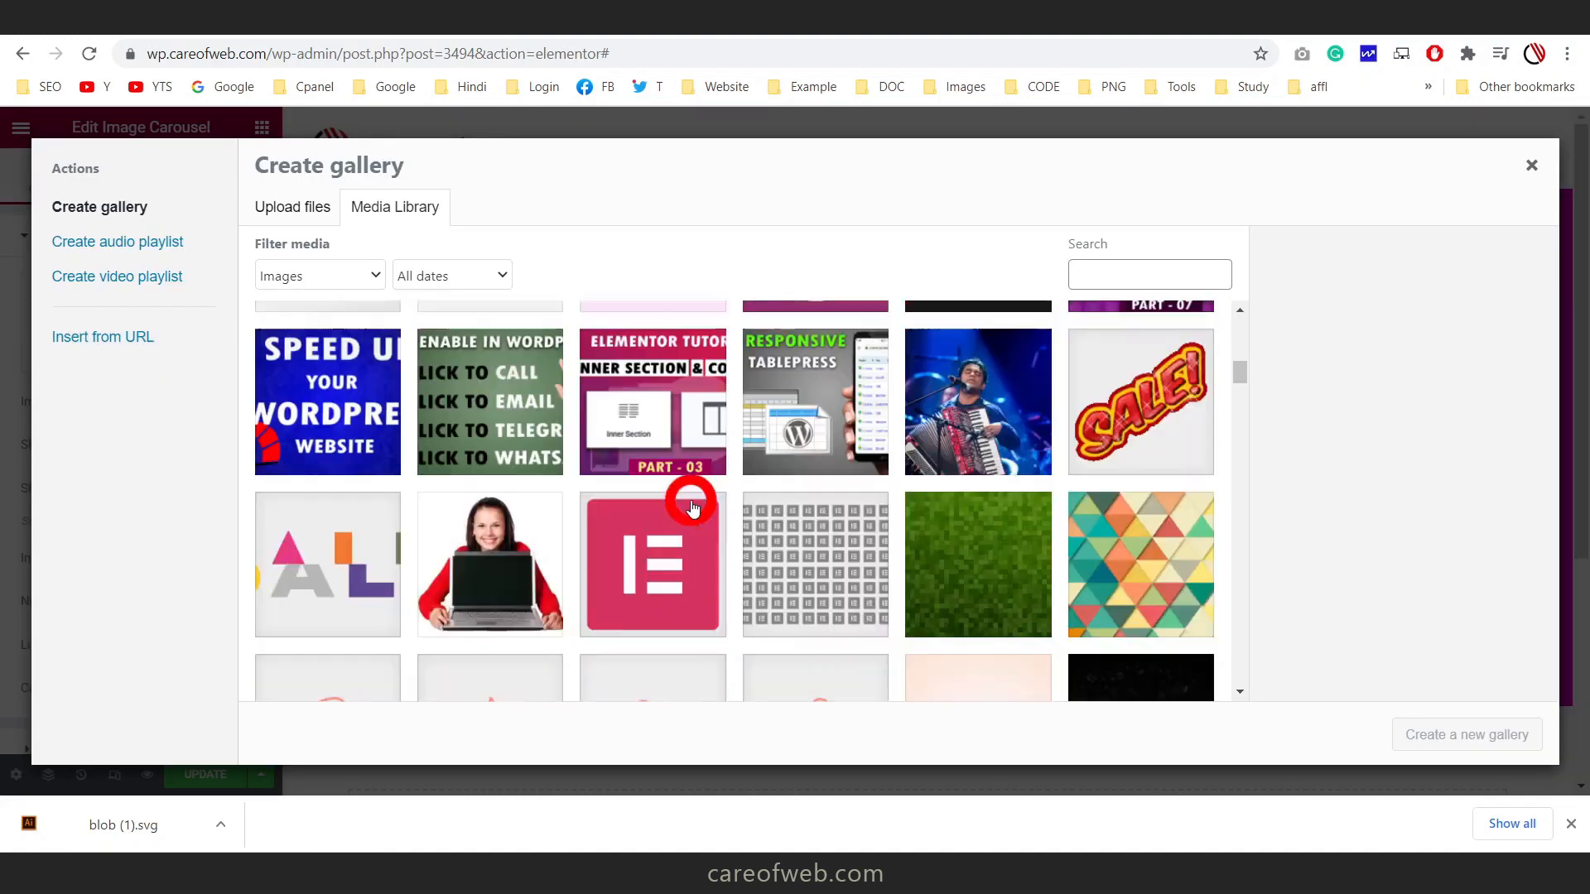
scroll(692, 505, "down", 5)
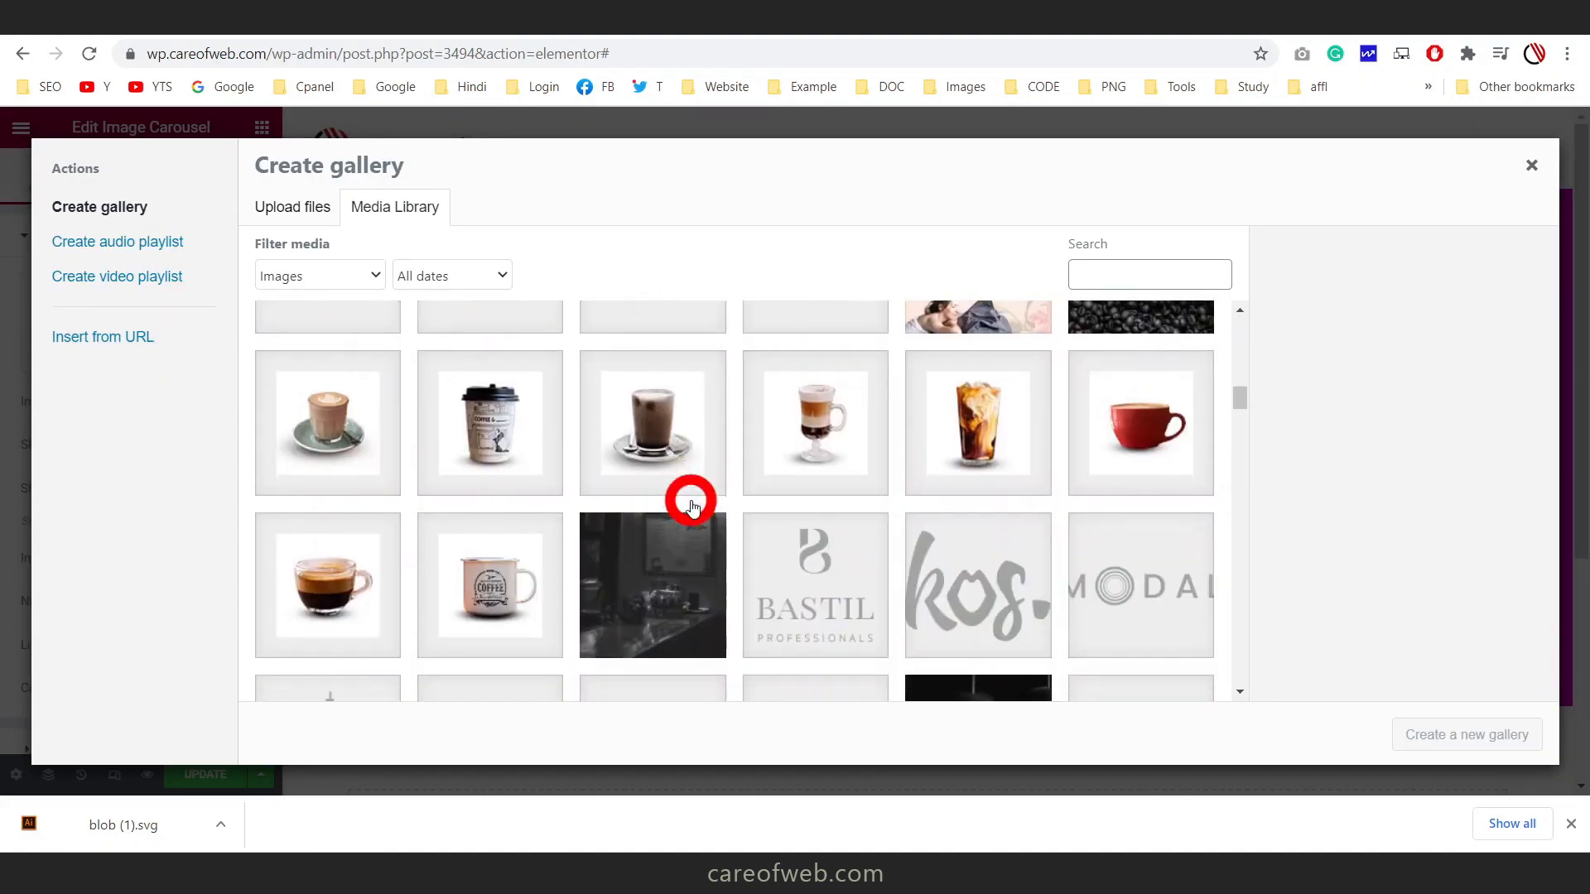
left_click(652, 477)
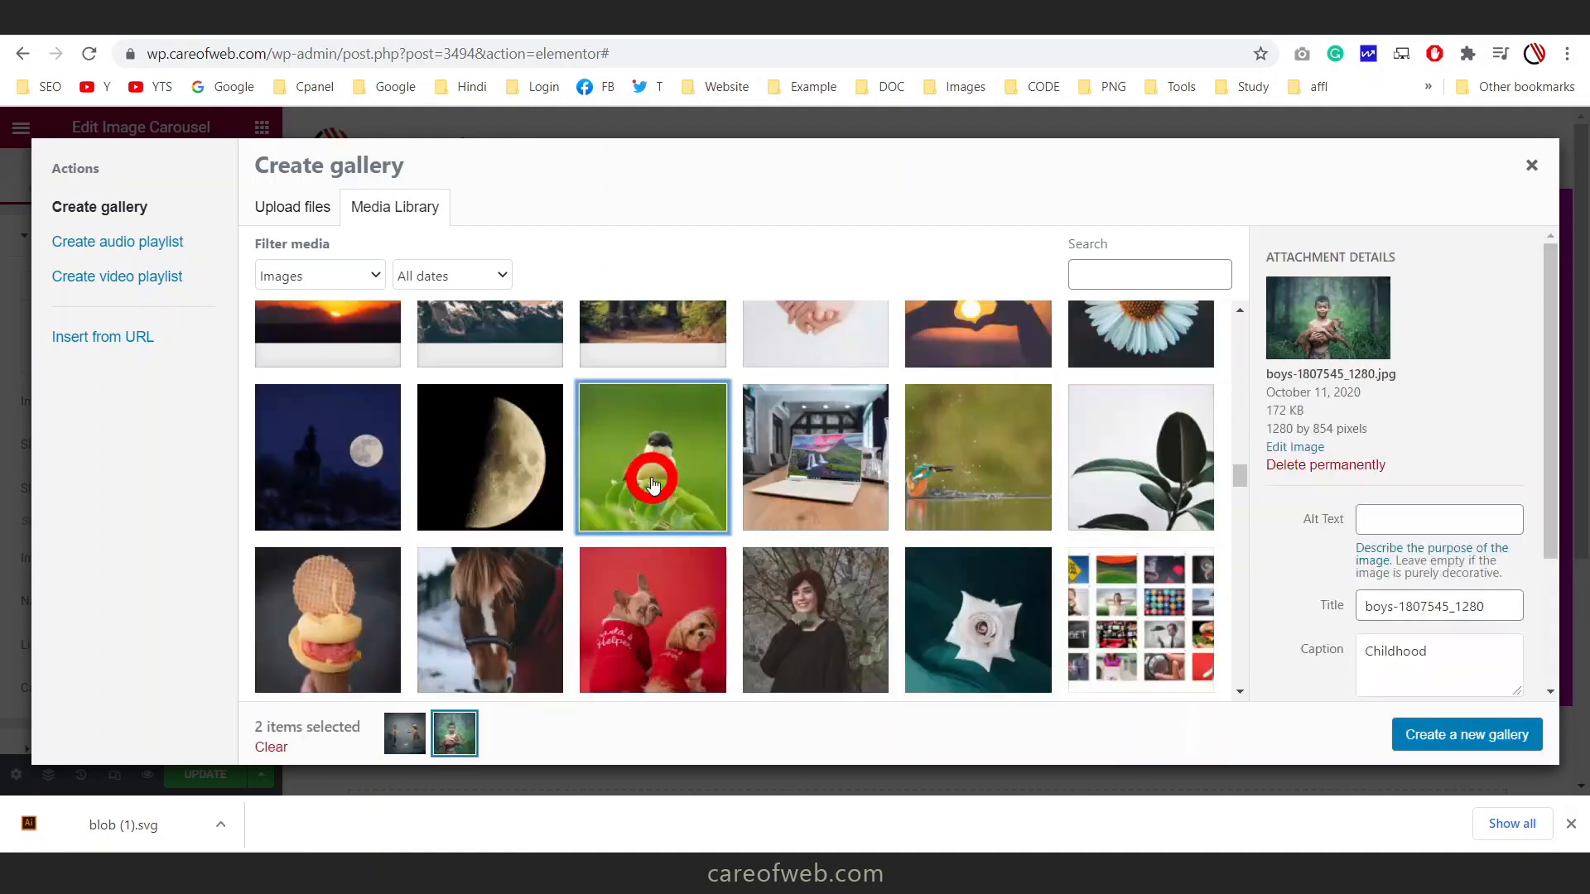
left_click(1462, 739)
left_click(1493, 735)
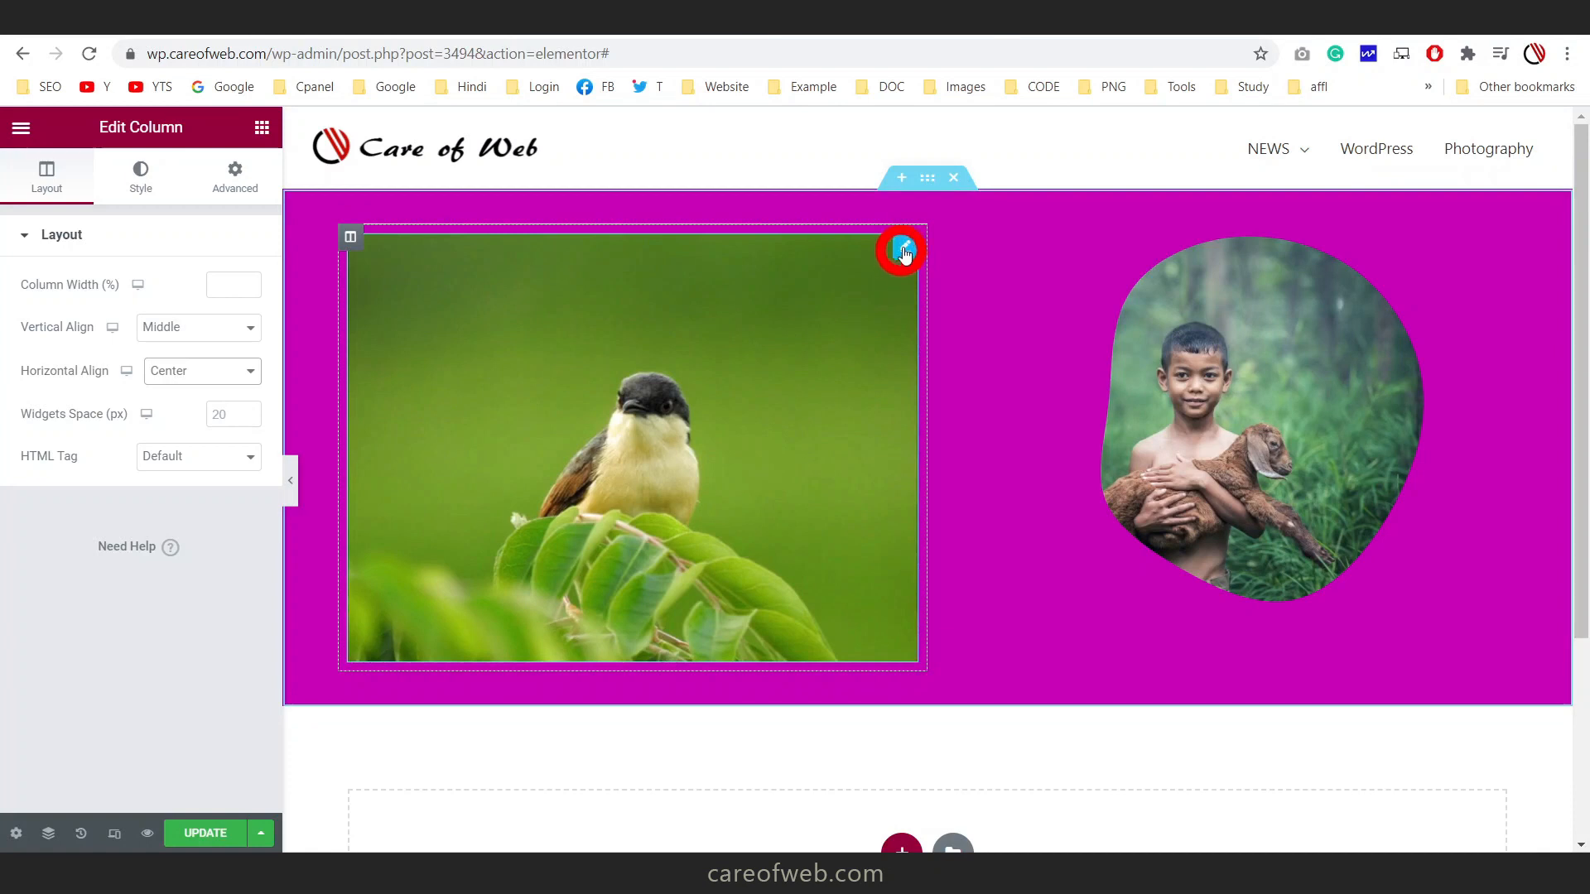
Enable the mask with the Circle shape on the image carousel
left_click(904, 251)
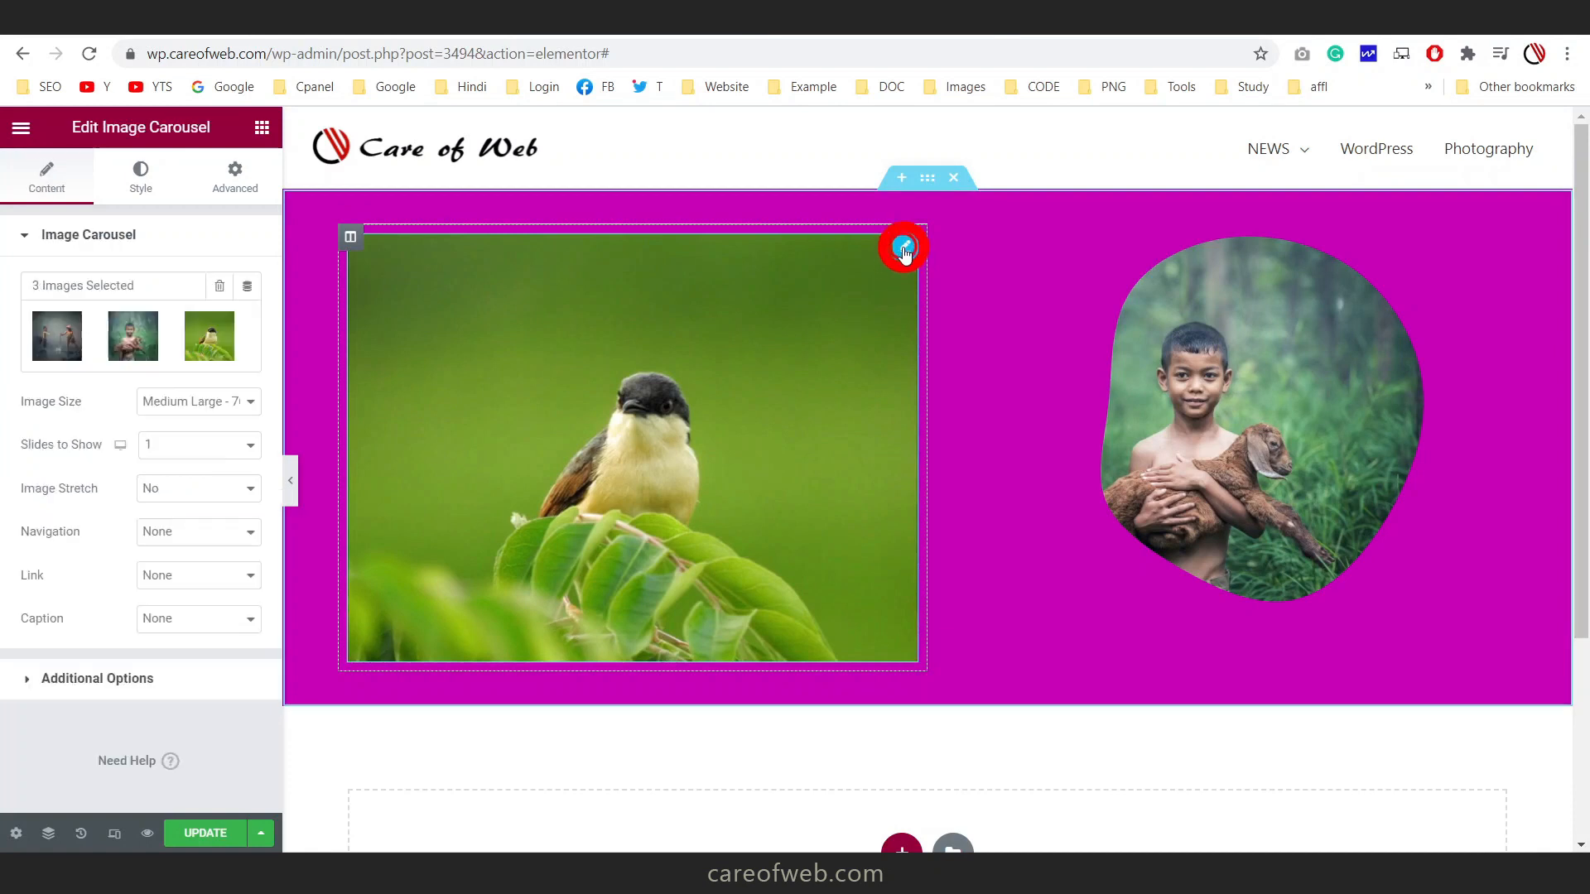
left_click(243, 177)
scroll(49, 621, "down", 4)
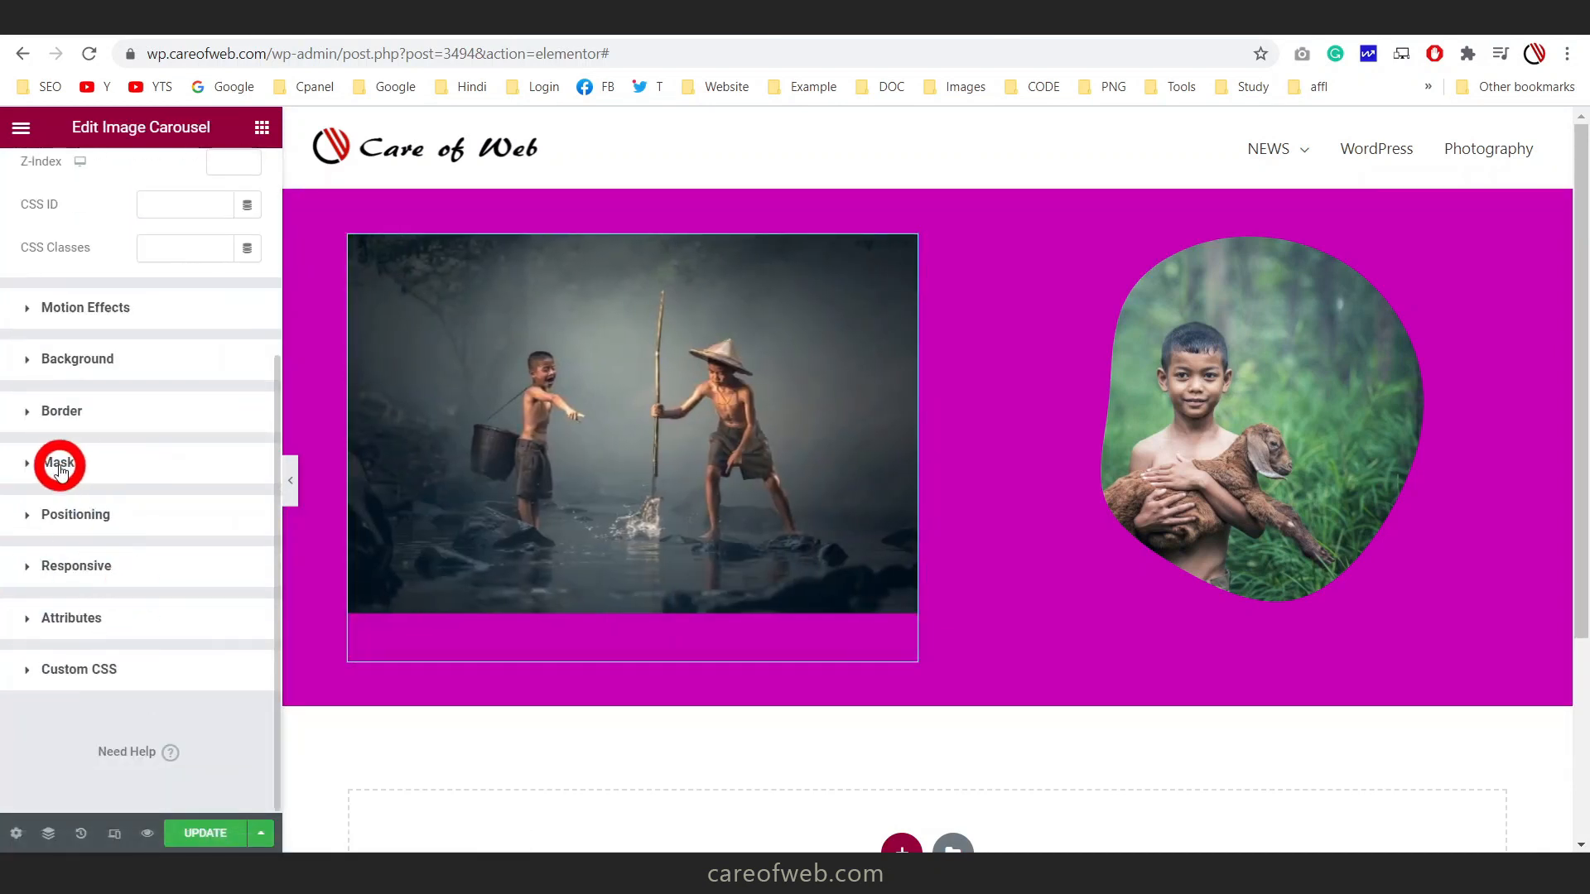
left_click(59, 464)
left_click(246, 487)
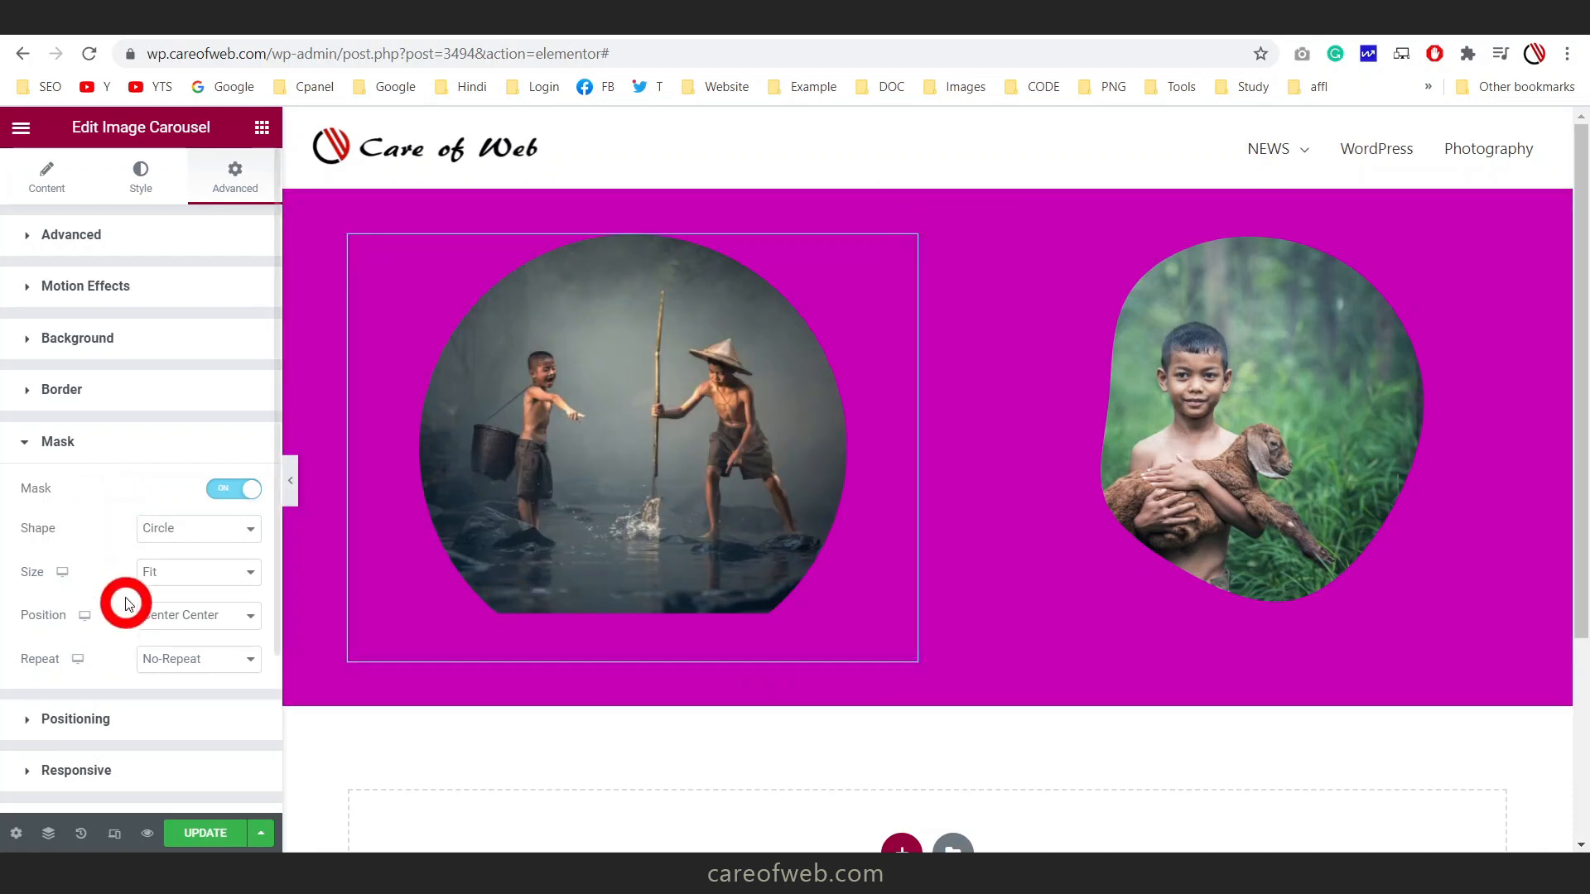
Set the carousel mask's size to Custom with a scale of 54
scroll(124, 596, "down", 2)
left_click(205, 412)
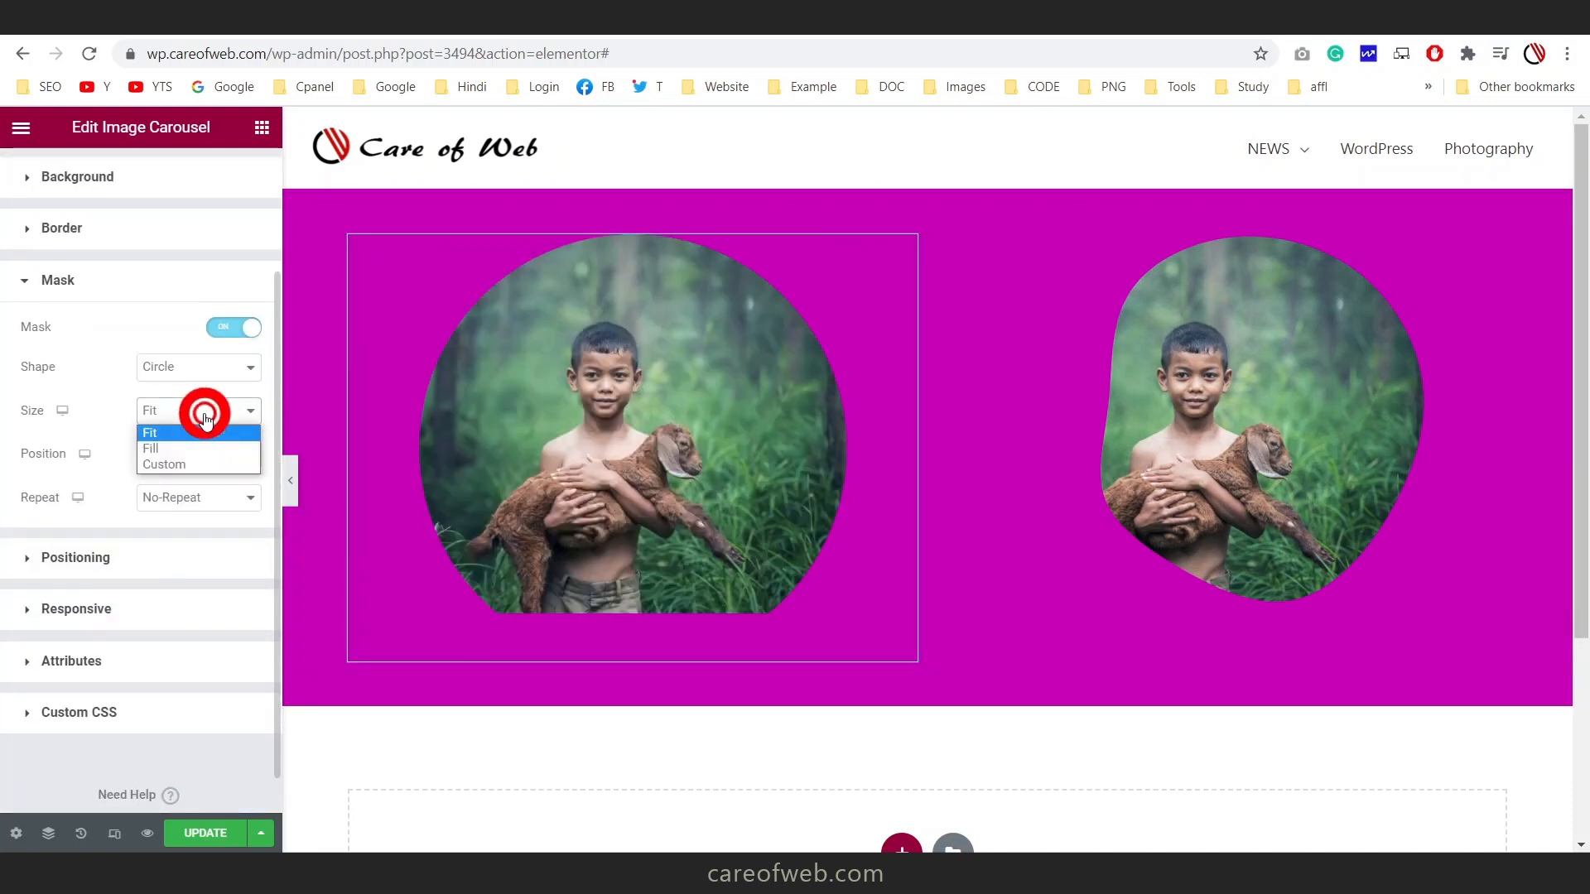
left_click(206, 465)
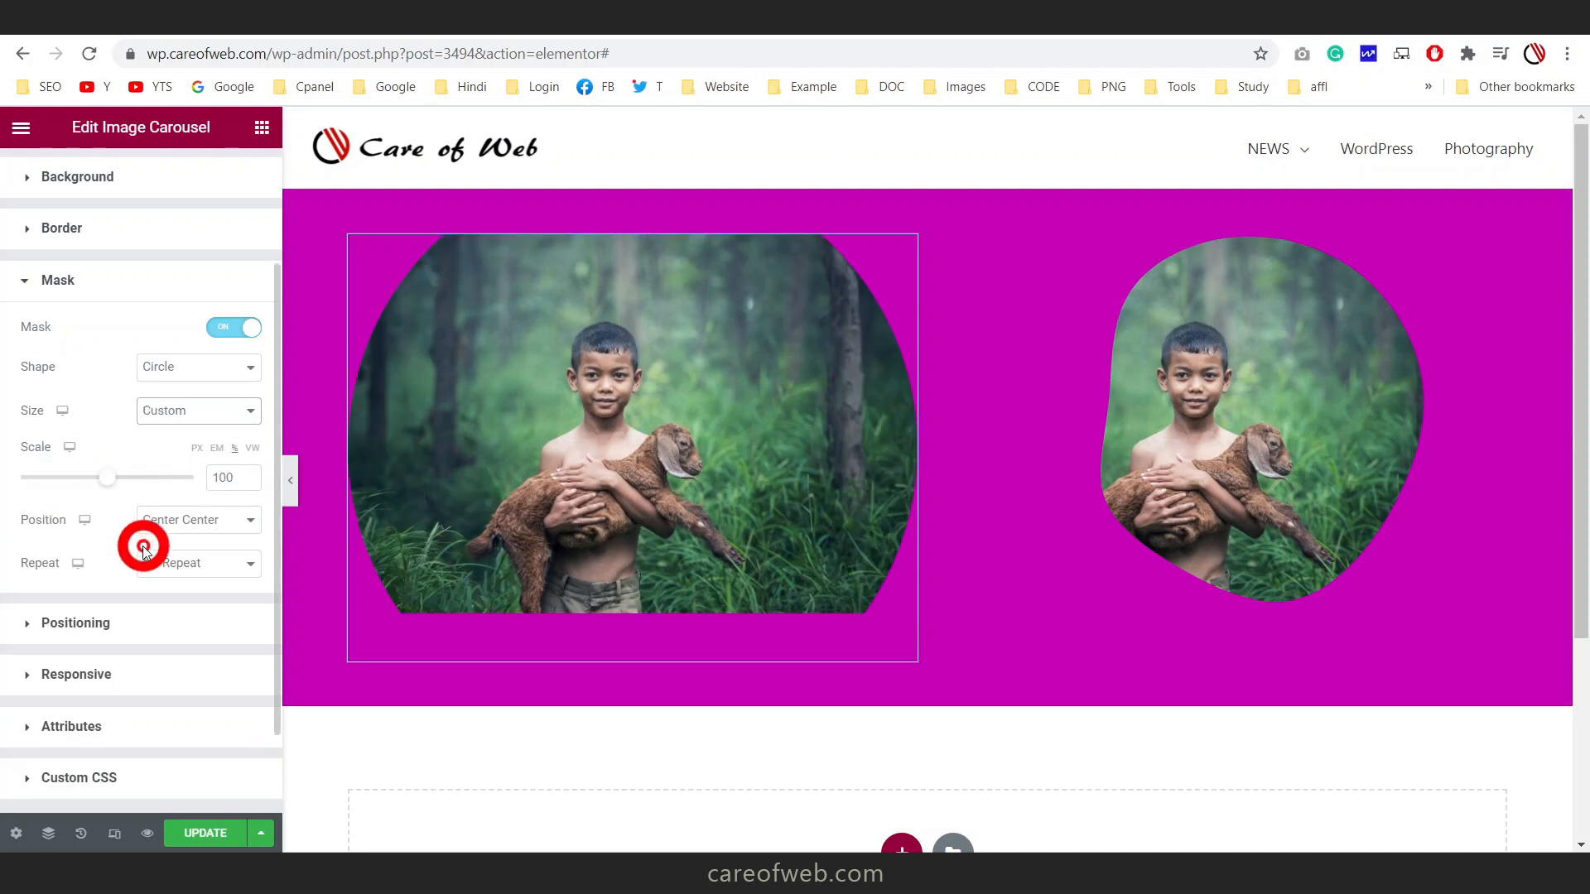
left_click_drag(113, 475, 66, 477)
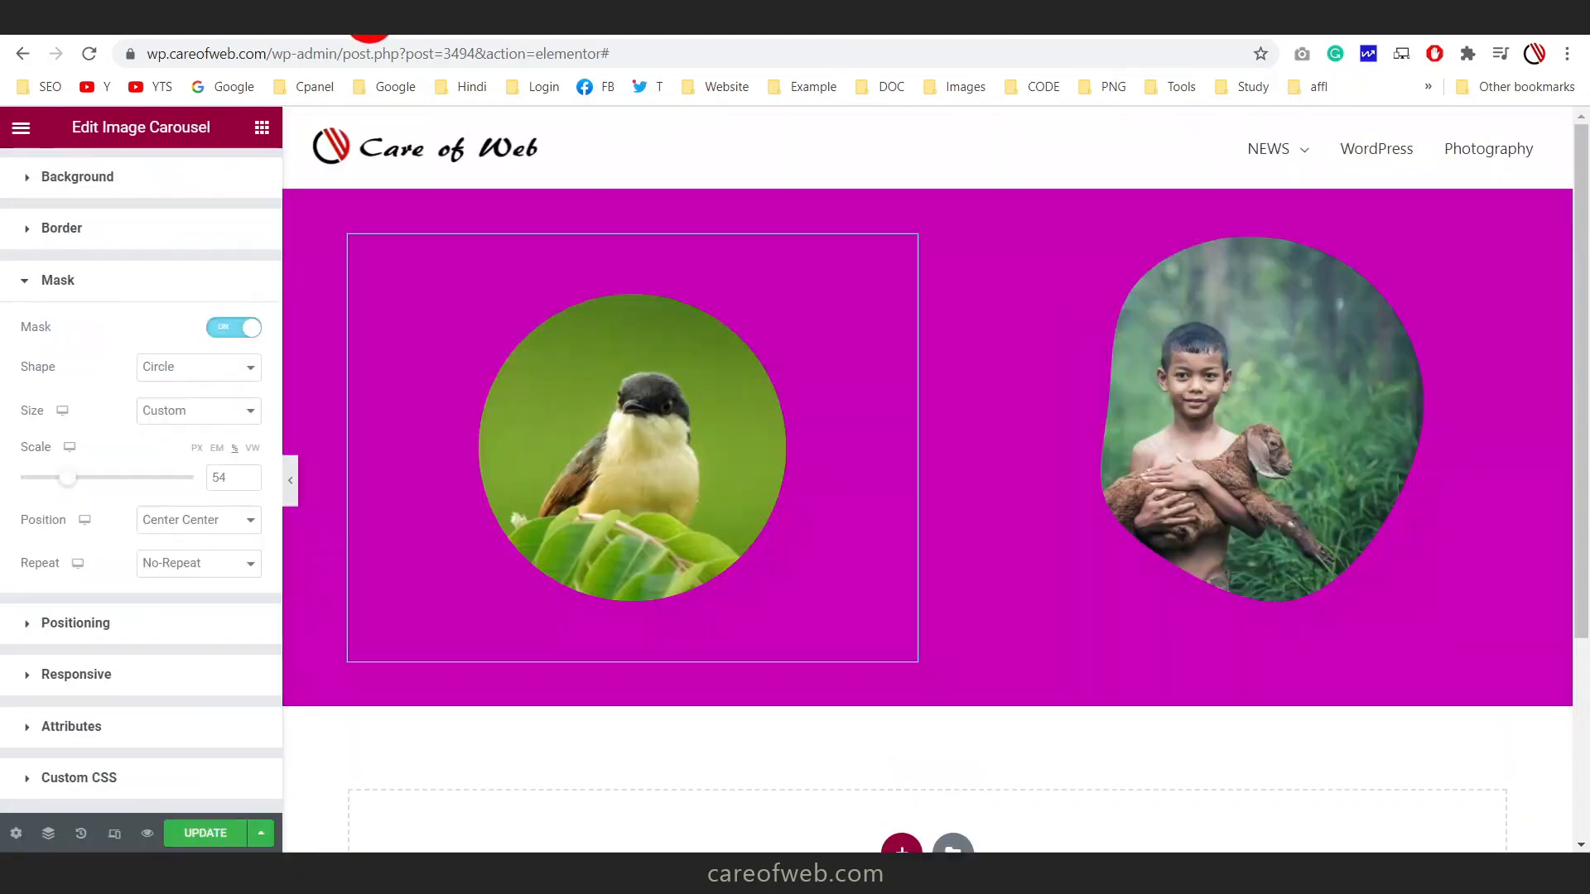
Delete the image carousel from its column
left_click(899, 254)
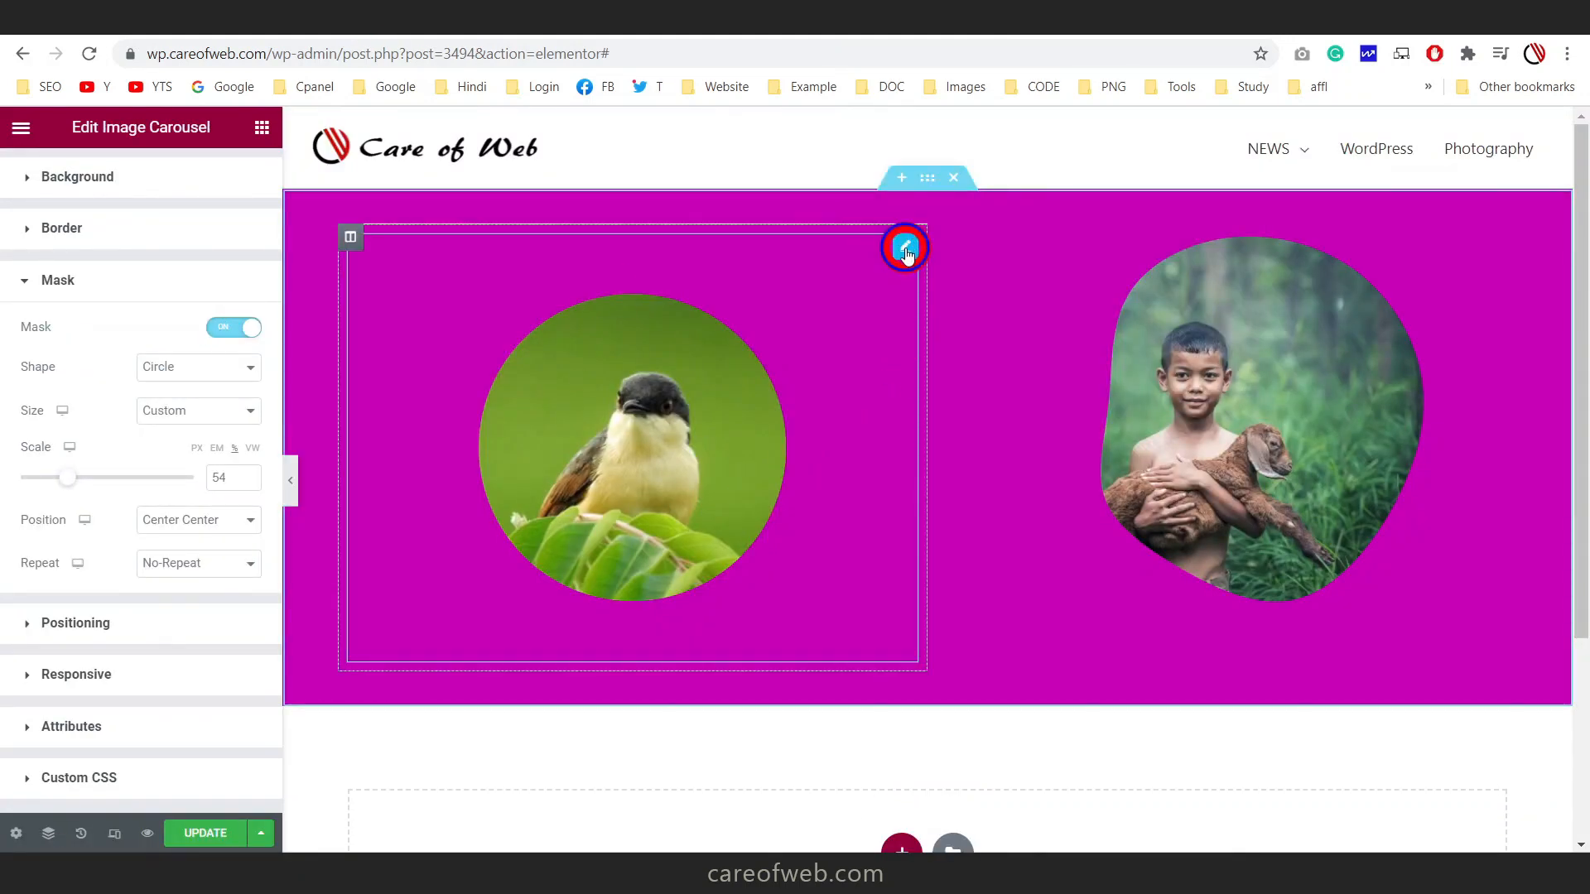
right_click(905, 249)
left_click(960, 543)
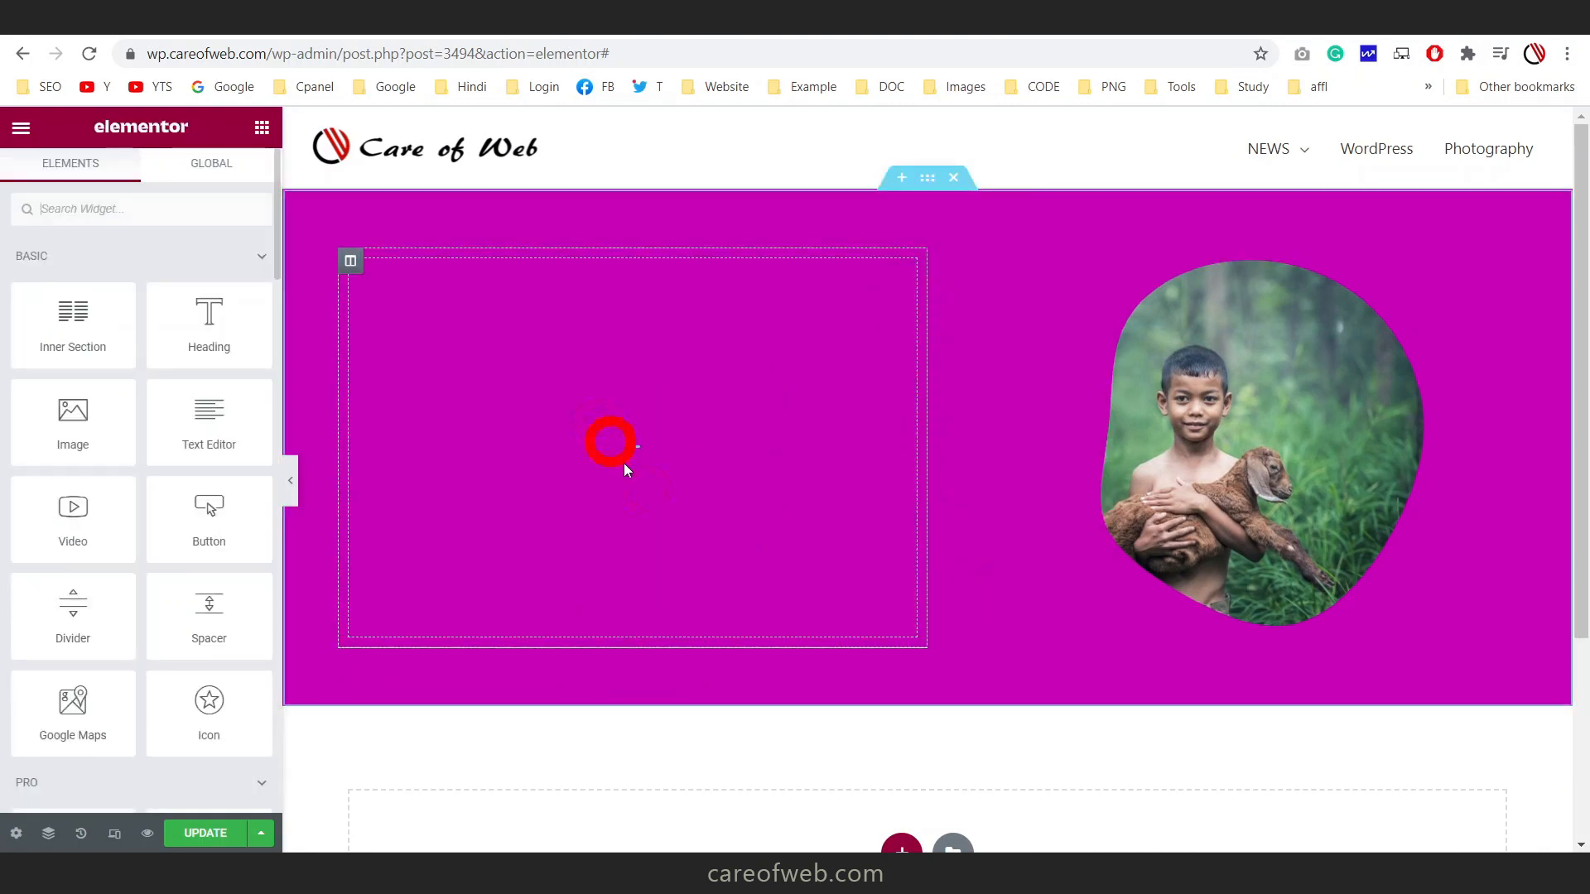
Add a center-aligned Button widget to the empty column and give it 75 px padding on all sides
left_click_drag(196, 524, 593, 433)
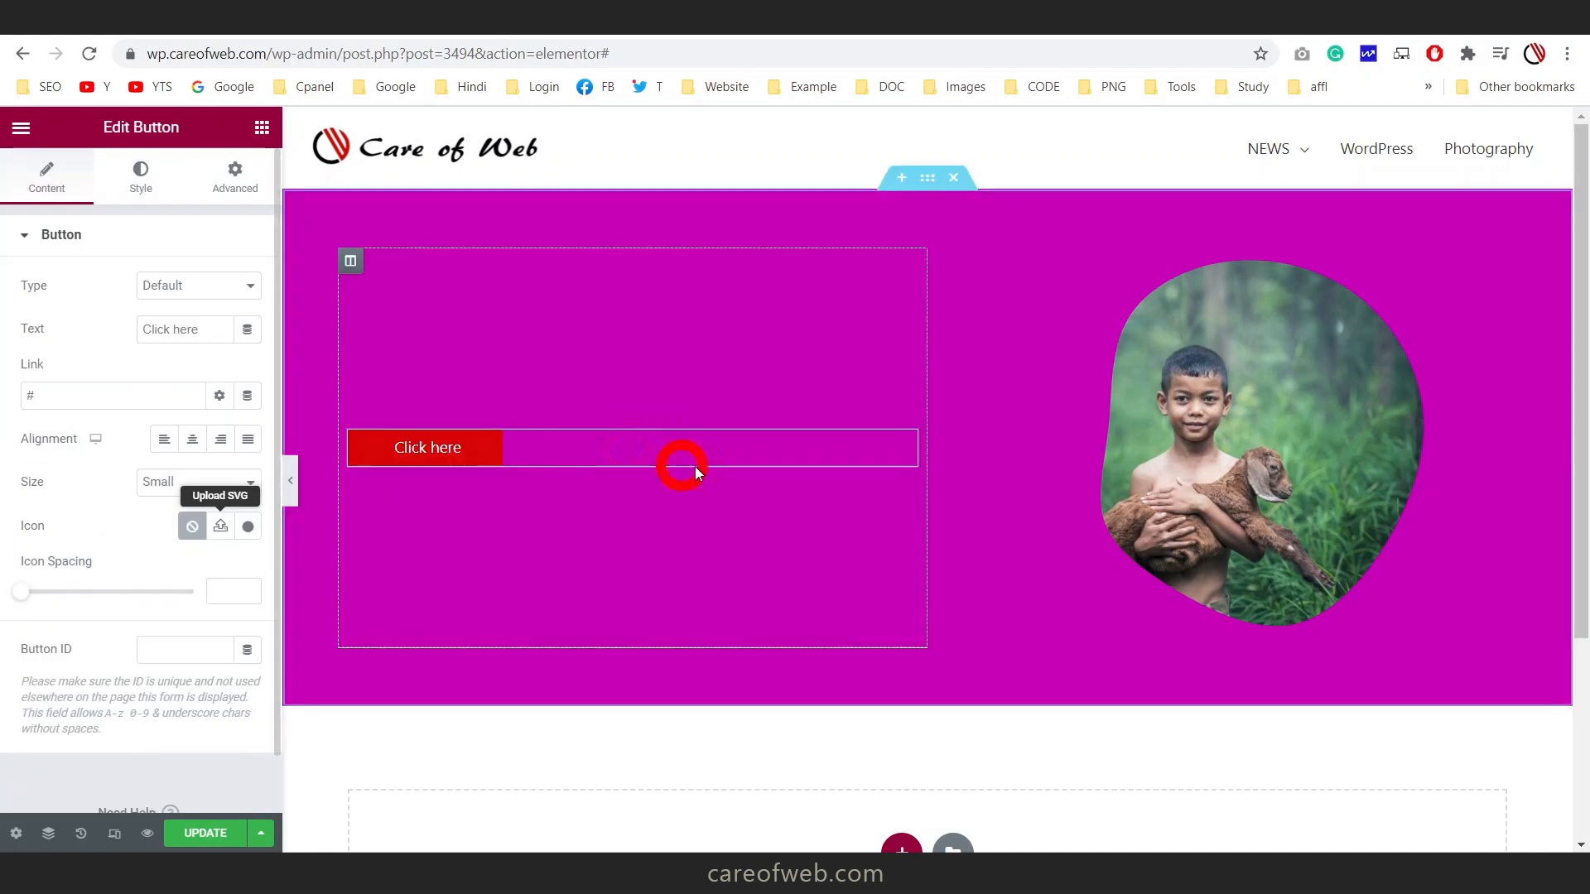
left_click(197, 441)
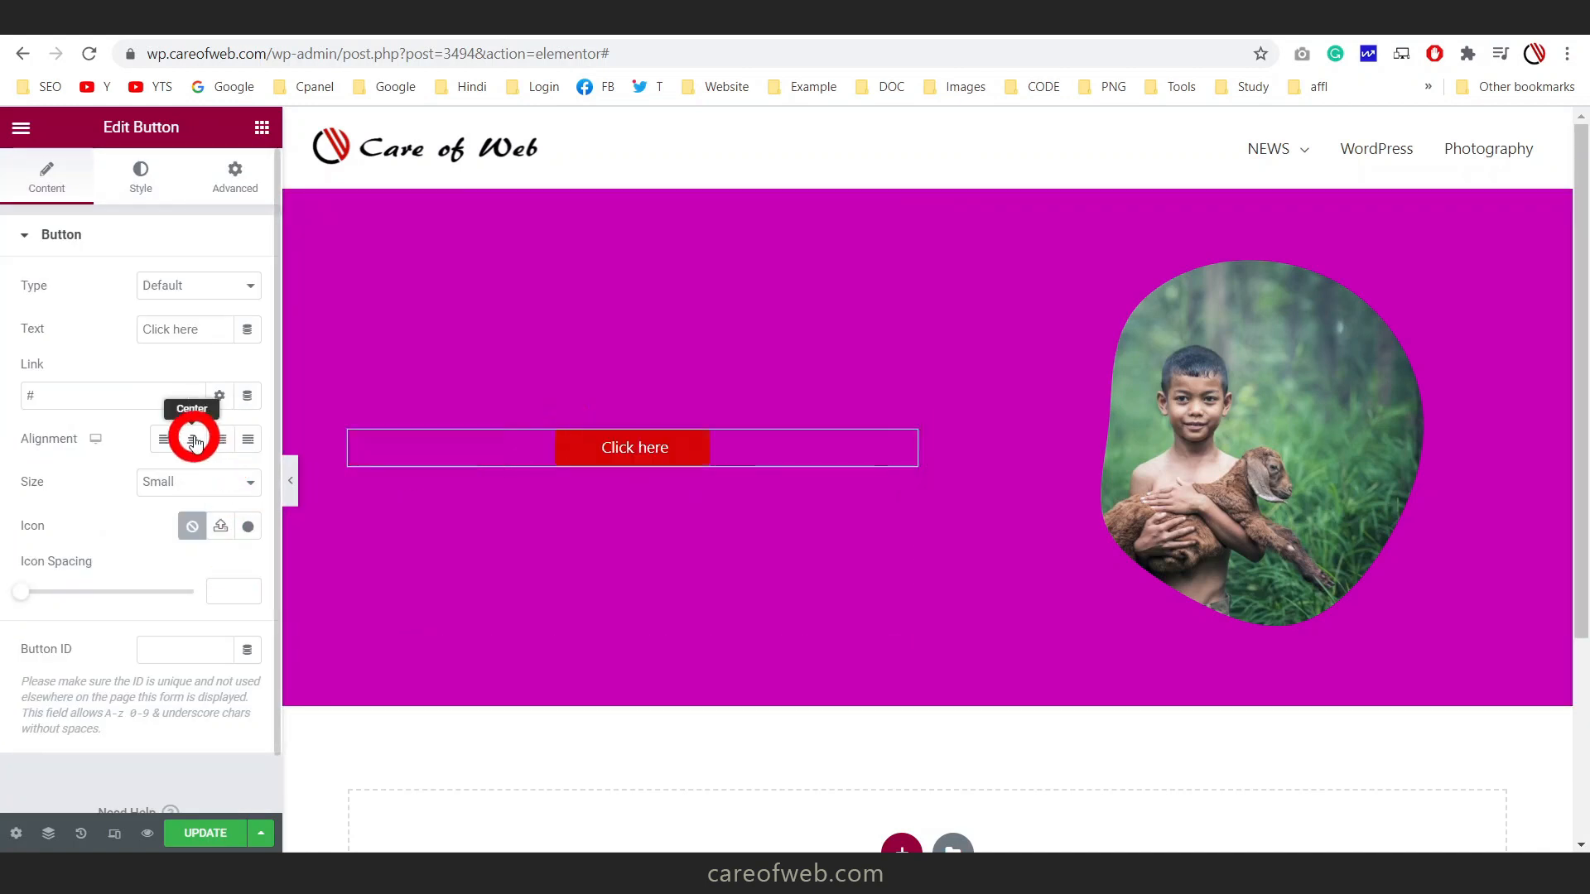
left_click(140, 177)
scroll(117, 526, "down", 3)
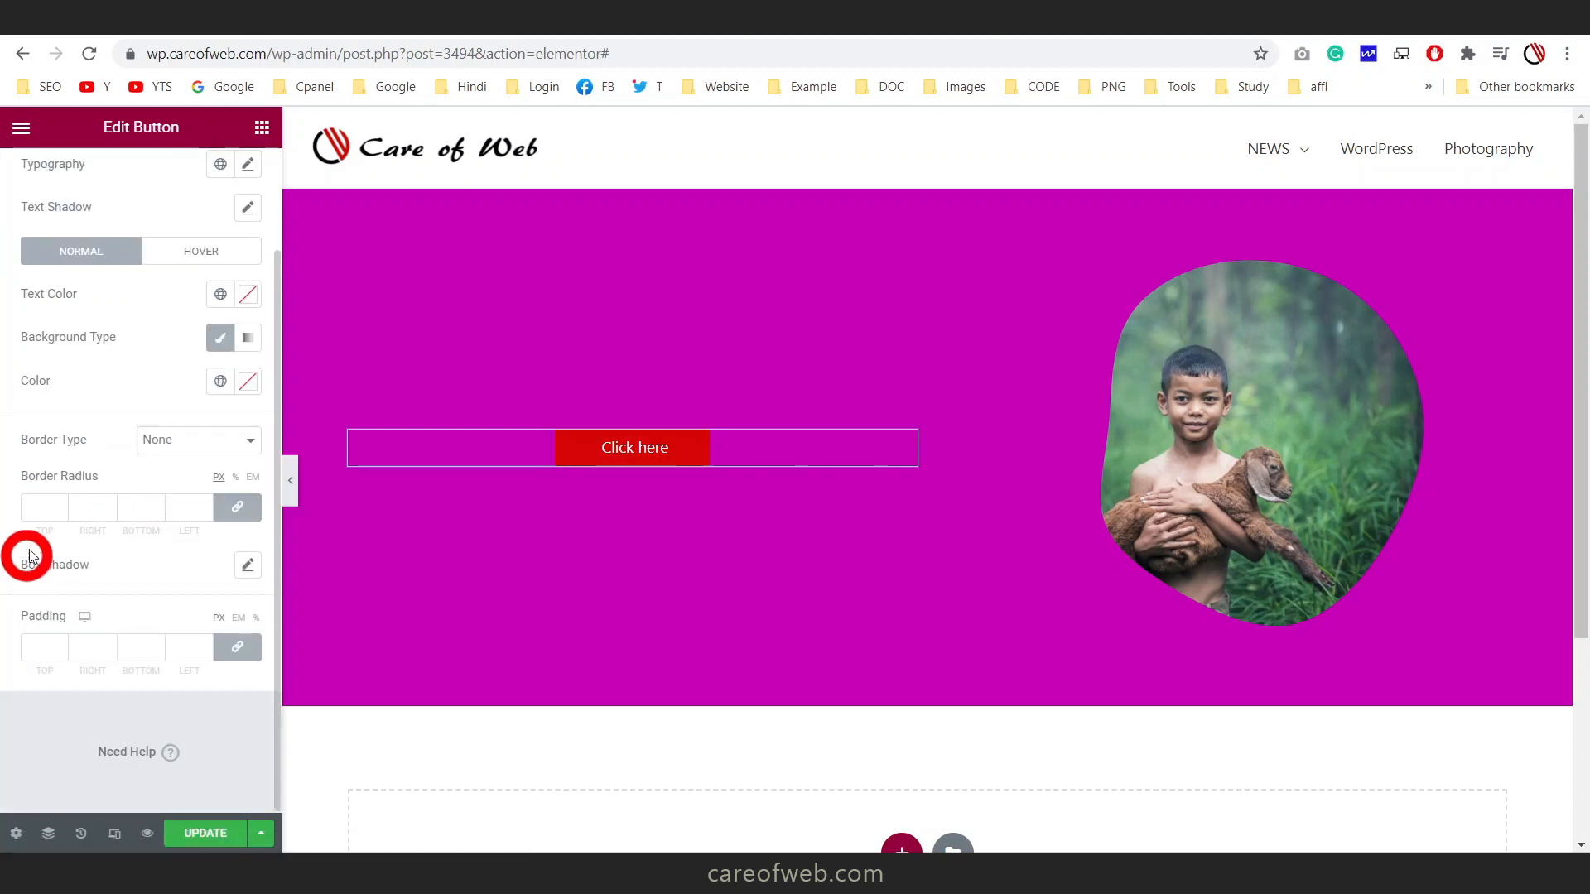
left_click(37, 648)
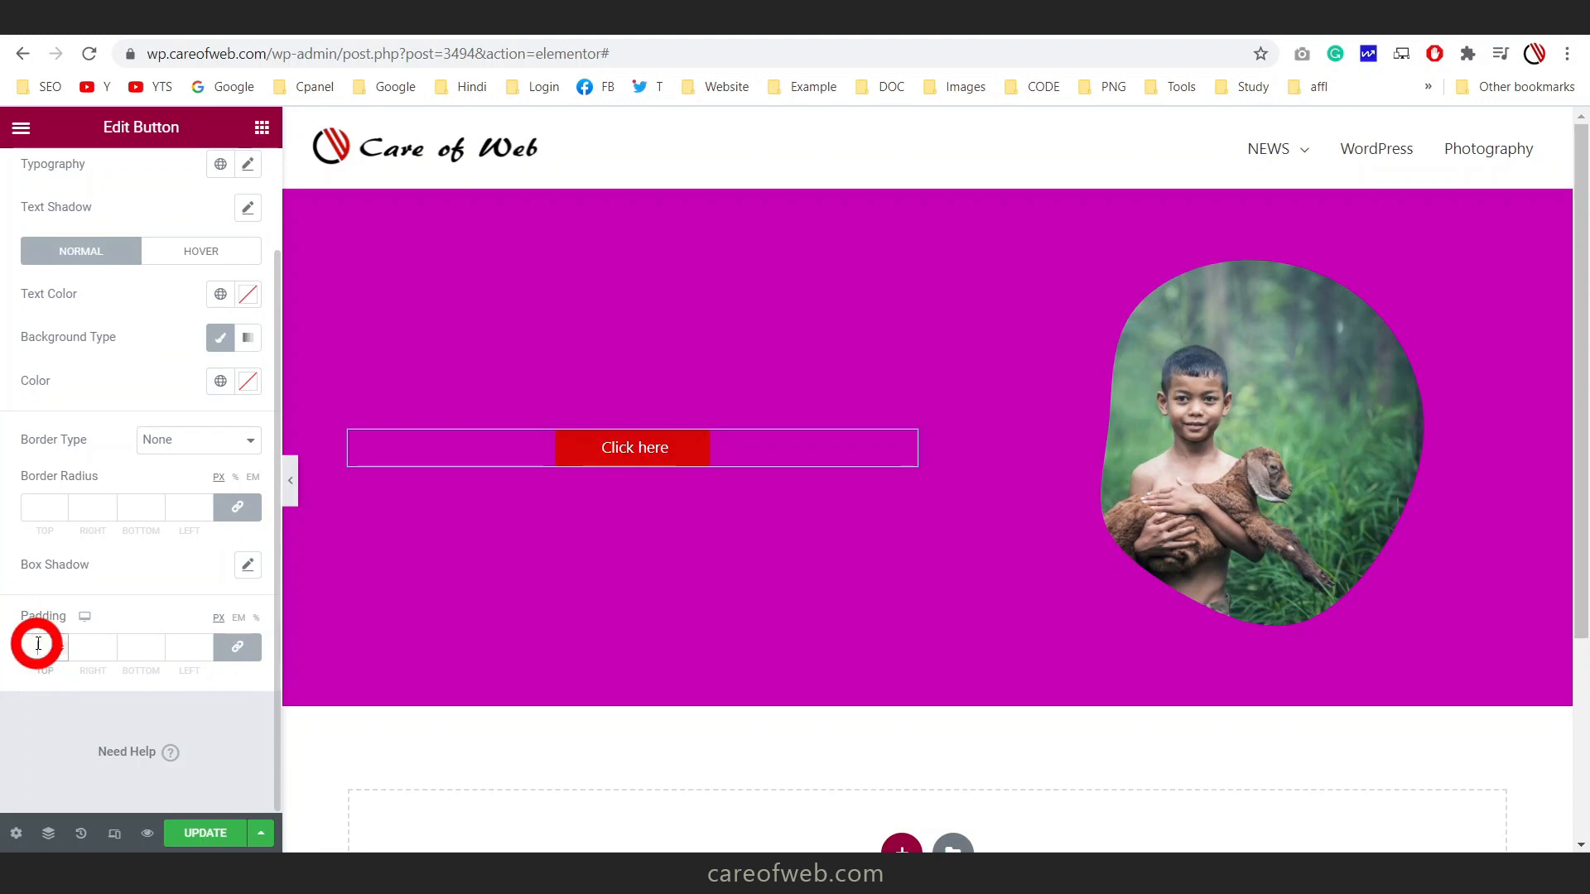
type("75")
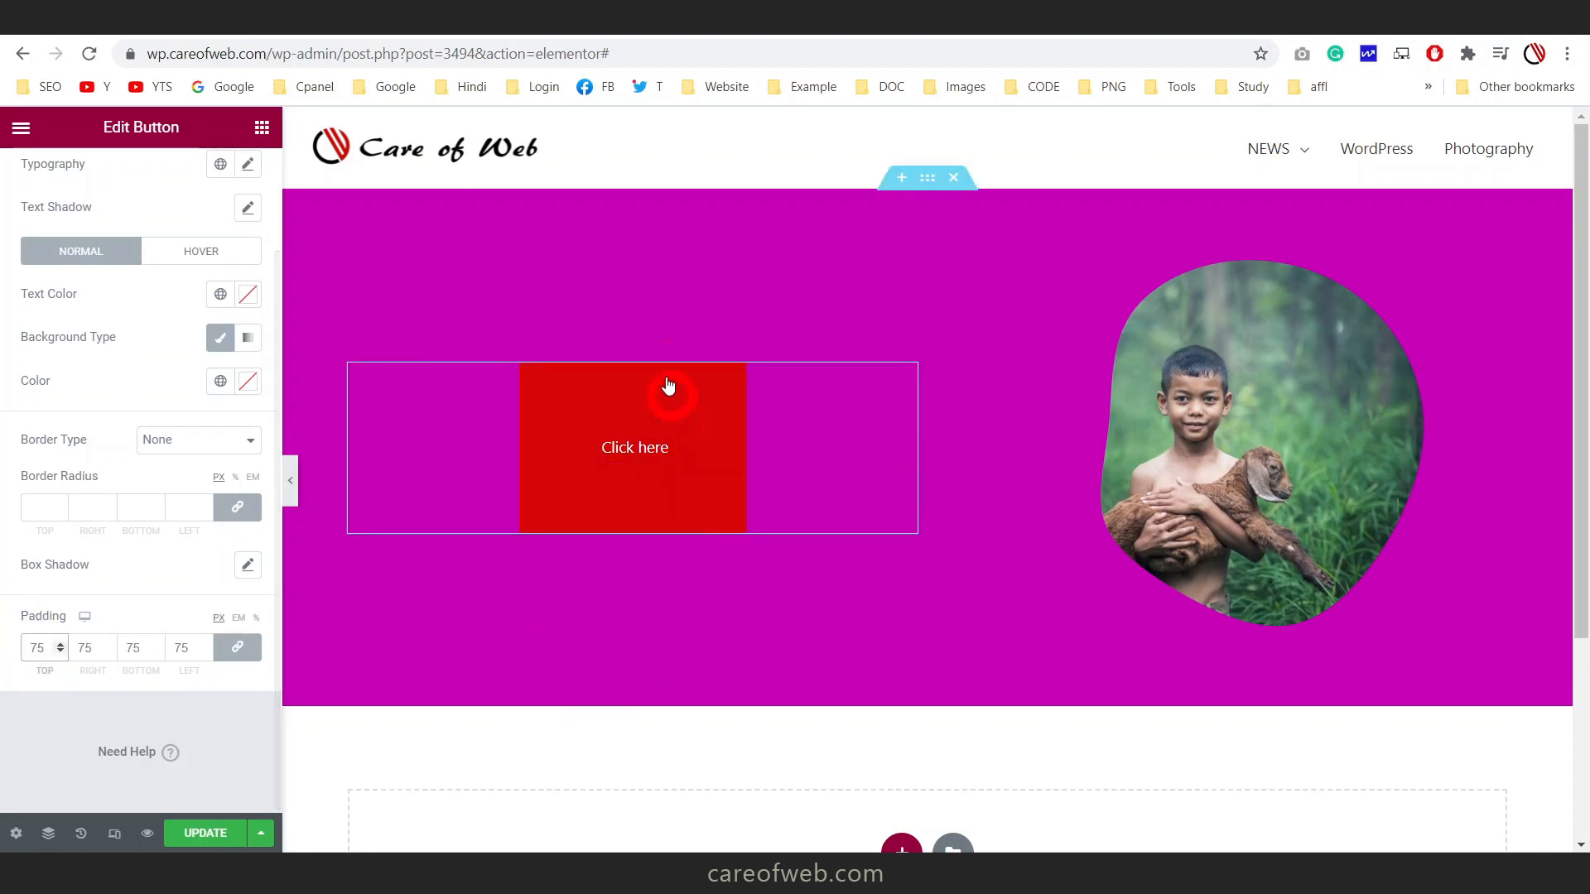
Enable the mask option for the "Click here" button
scroll(83, 389, "up", 2)
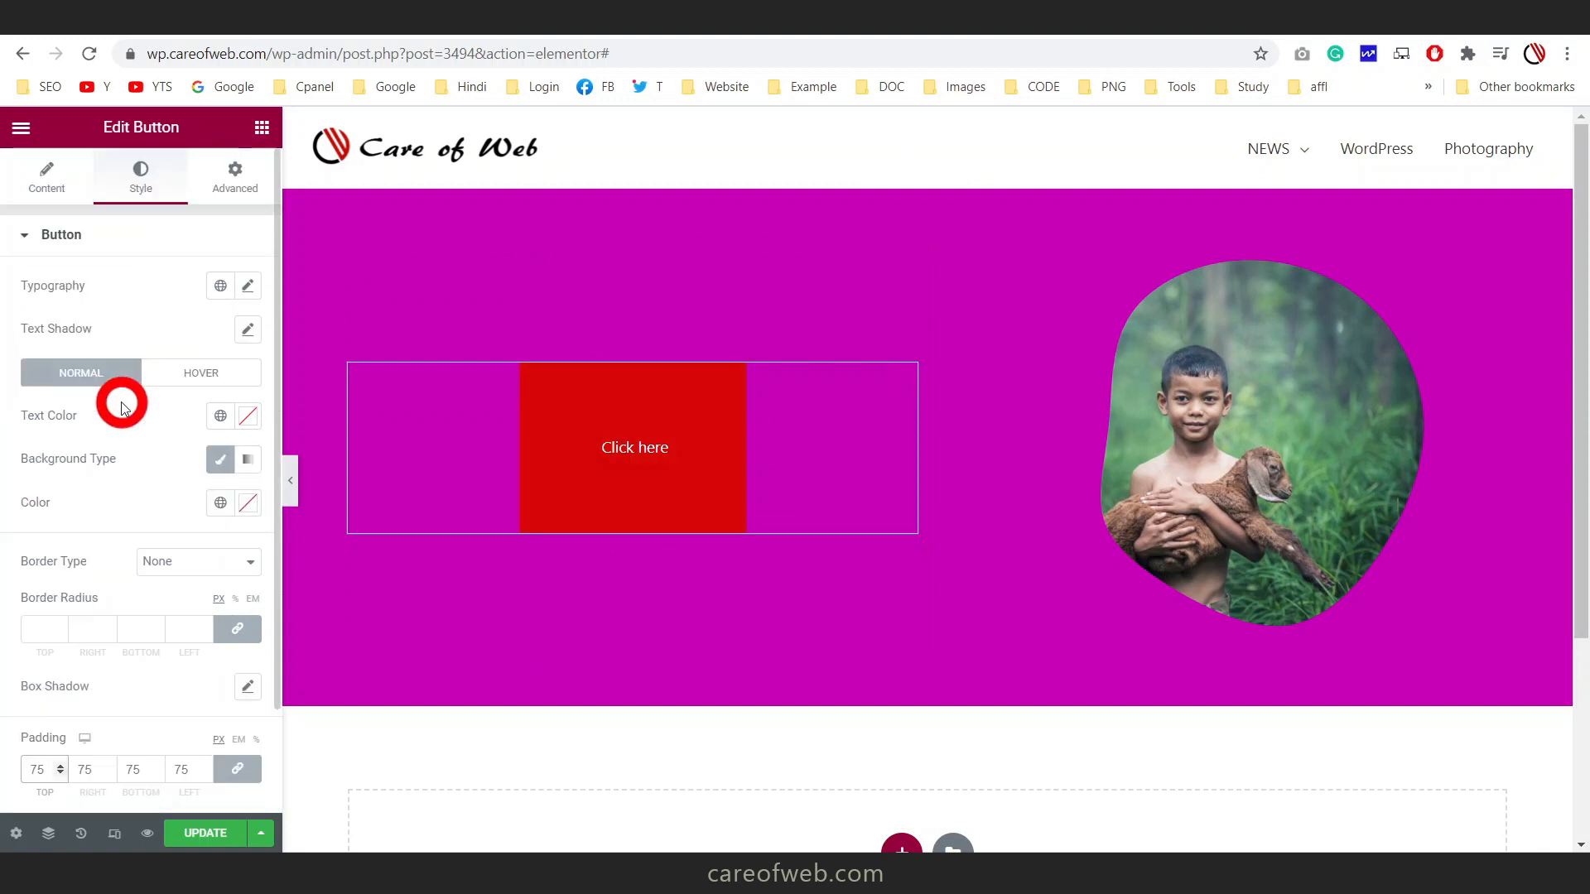
left_click(237, 178)
scroll(96, 447, "down", 4)
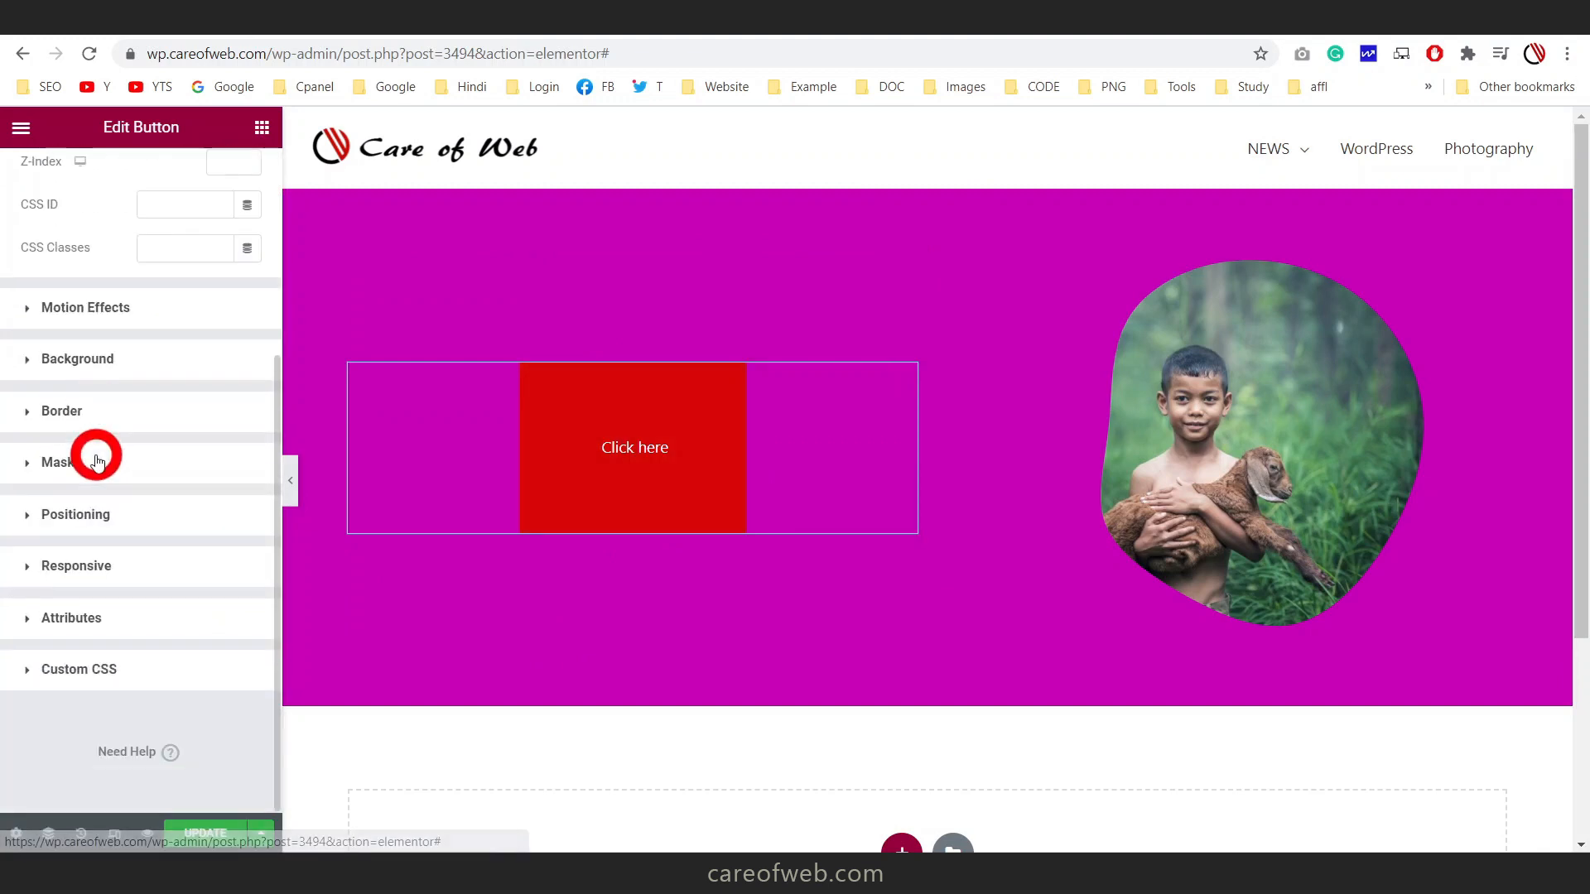
left_click(49, 462)
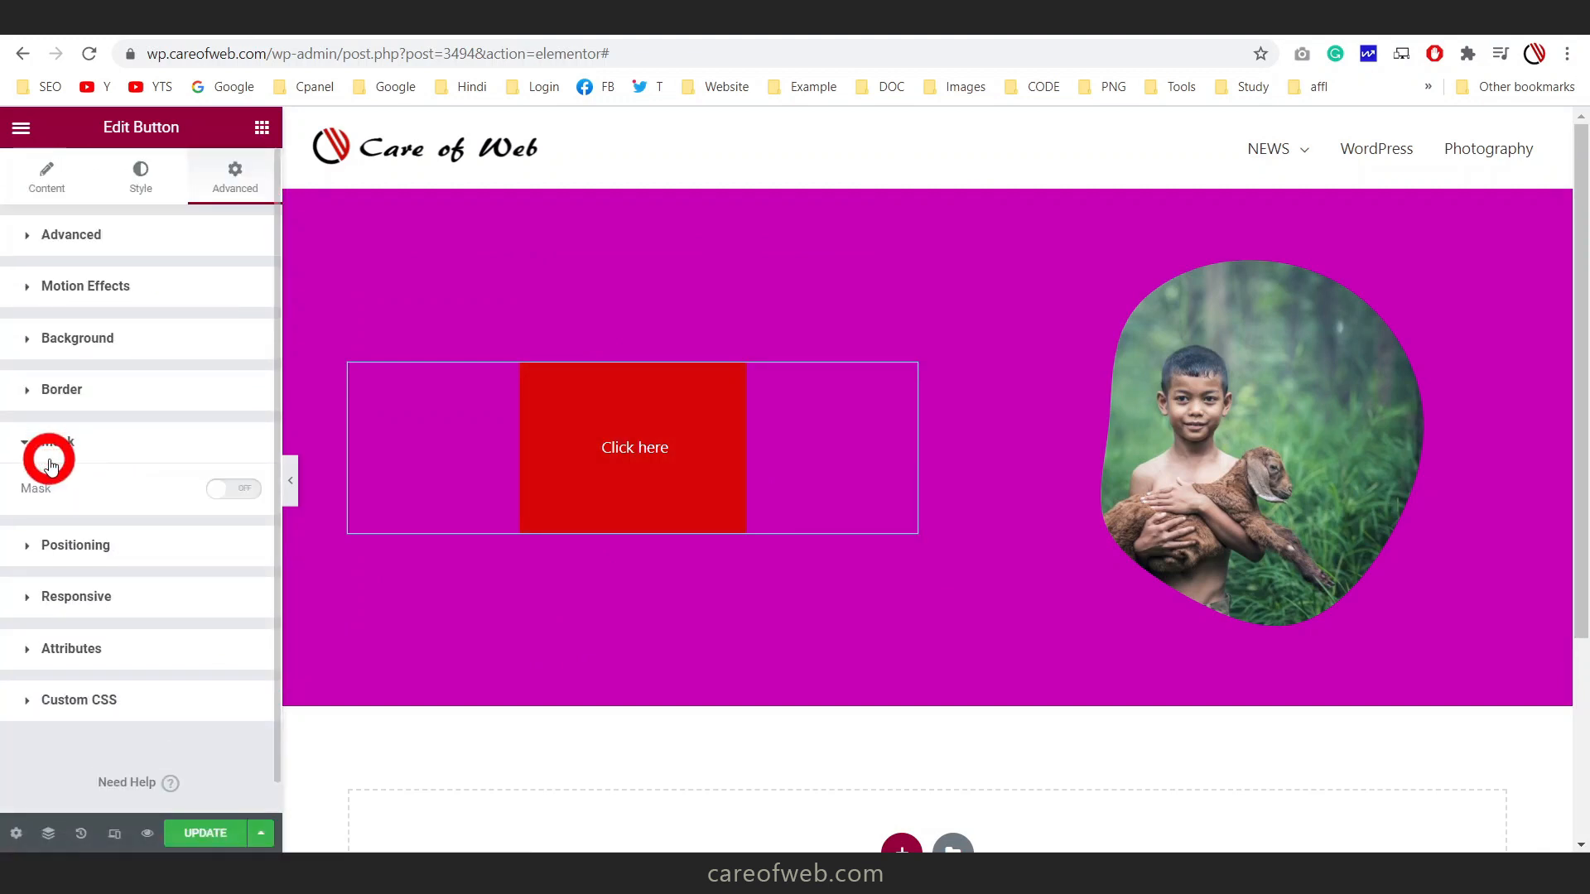
left_click(247, 489)
Set the button's mask shape to Custom and insert the fish image method-draw-image-2.svg from the media library
scroll(188, 517, "down", 3)
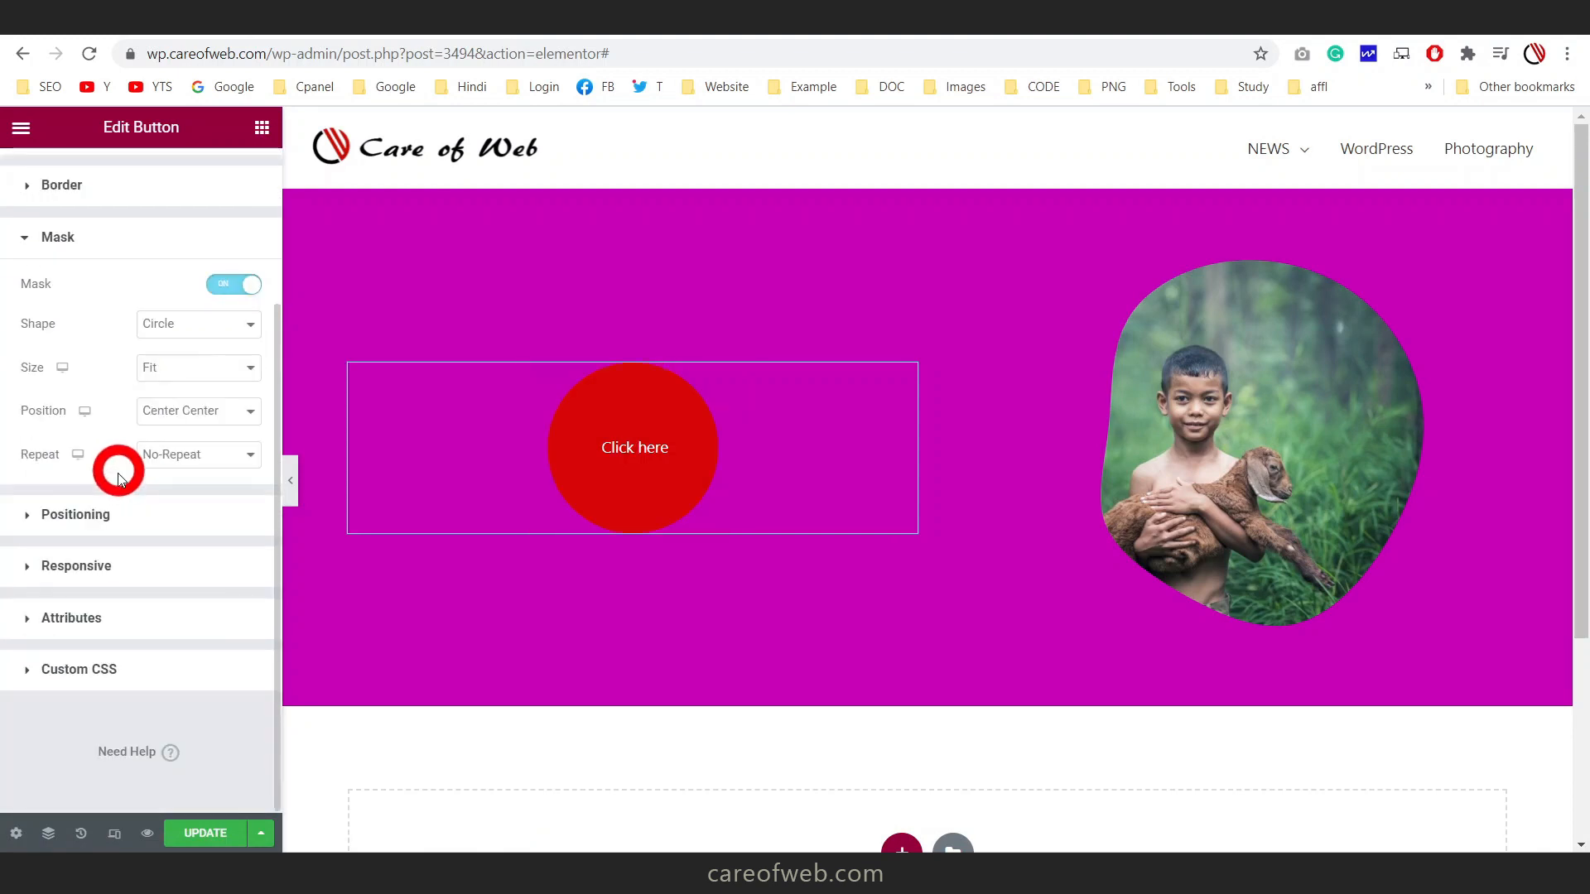
left_click(226, 341)
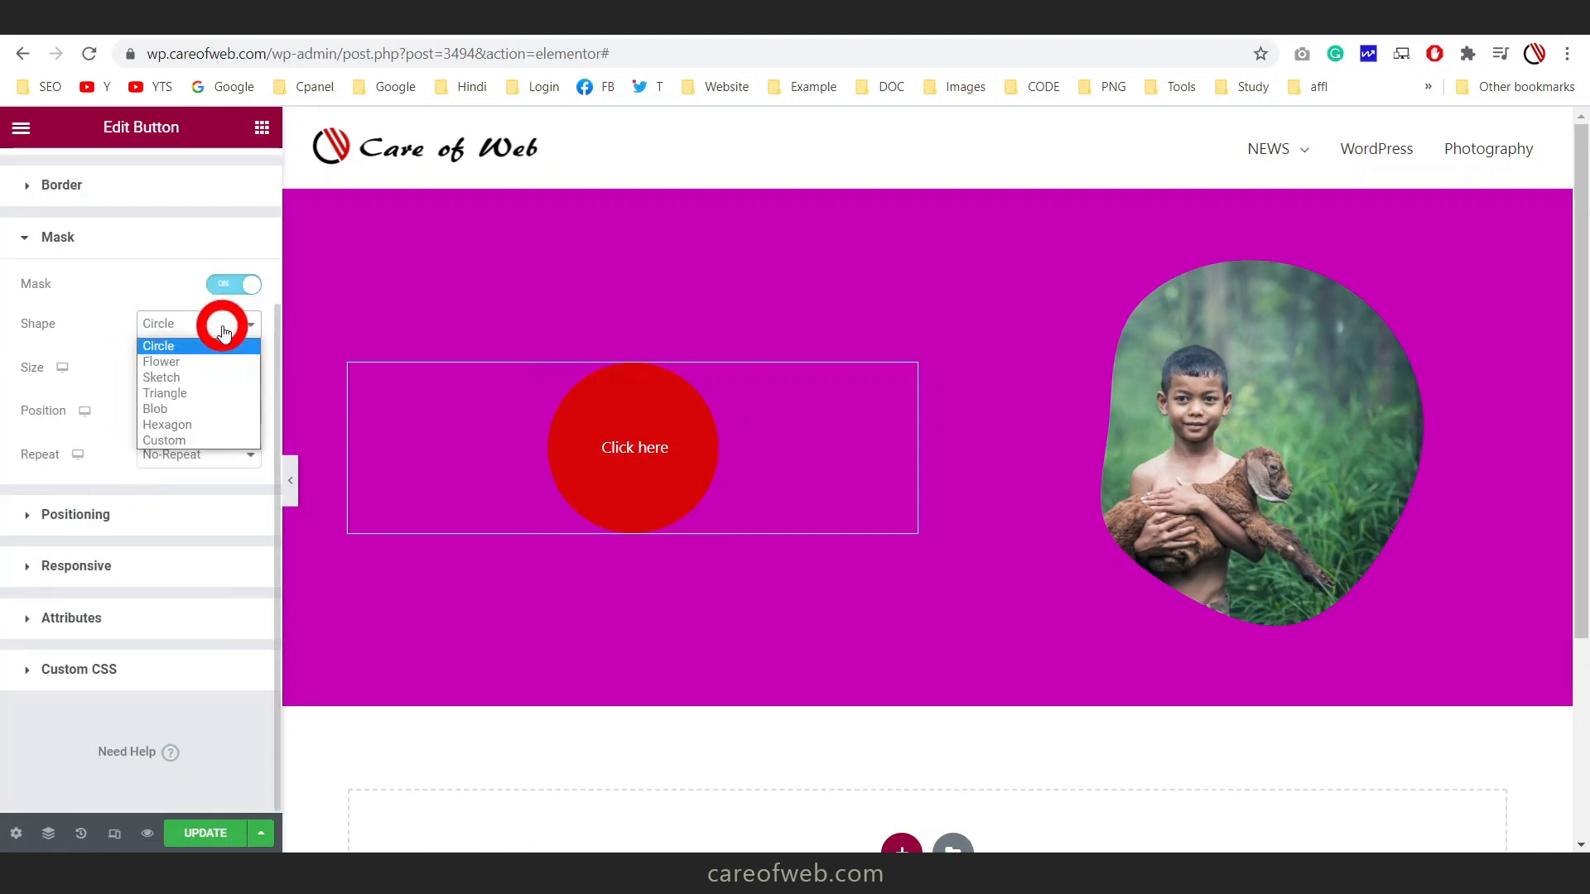
left_click(207, 439)
left_click(139, 473)
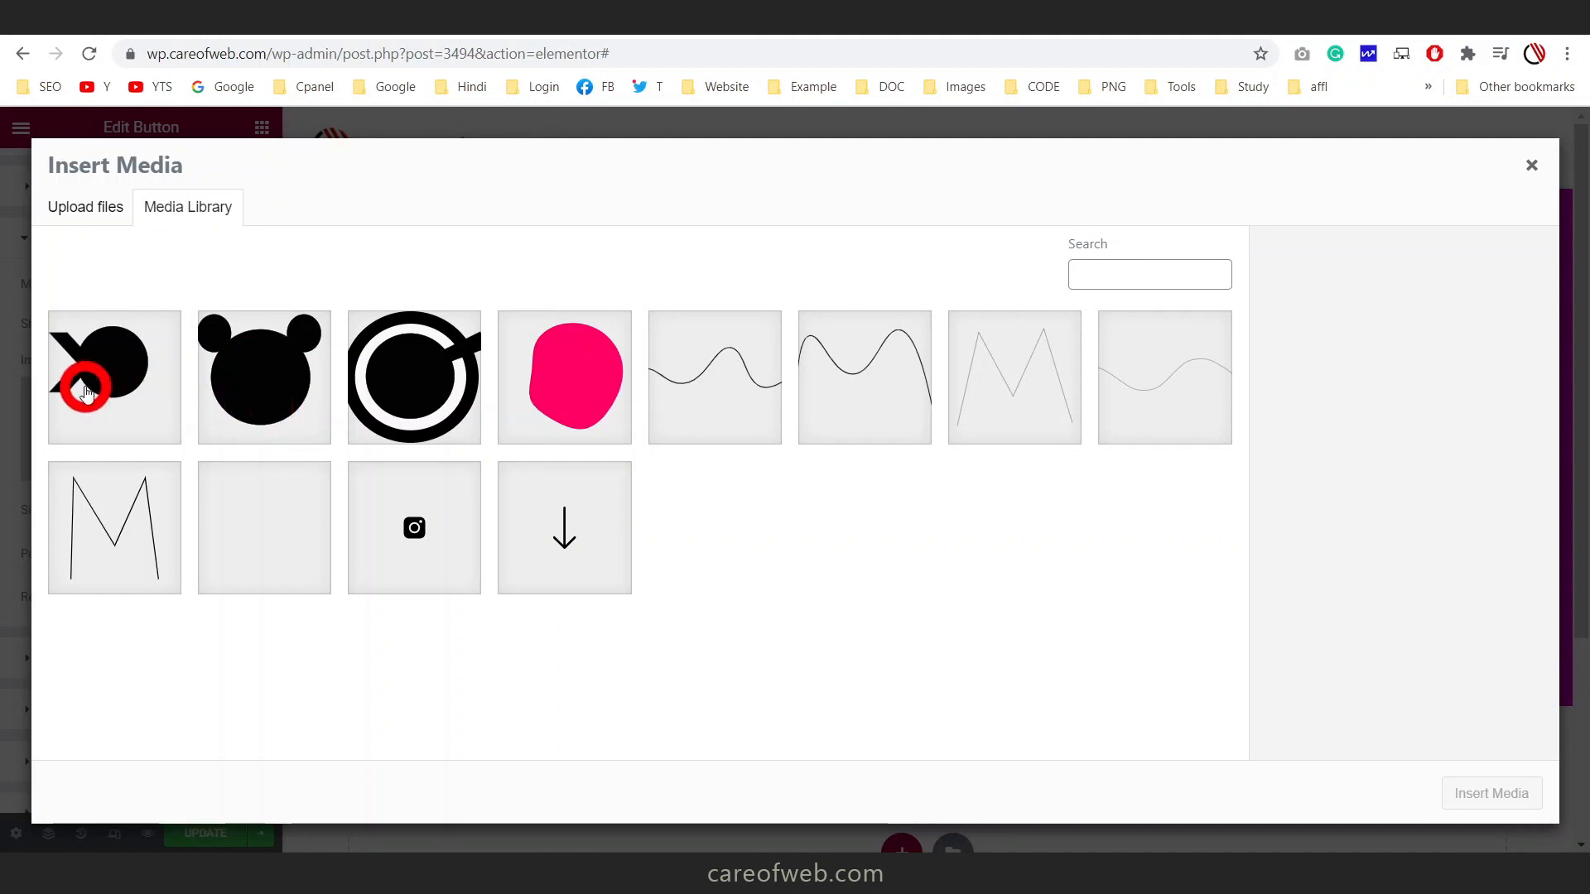
left_click(115, 372)
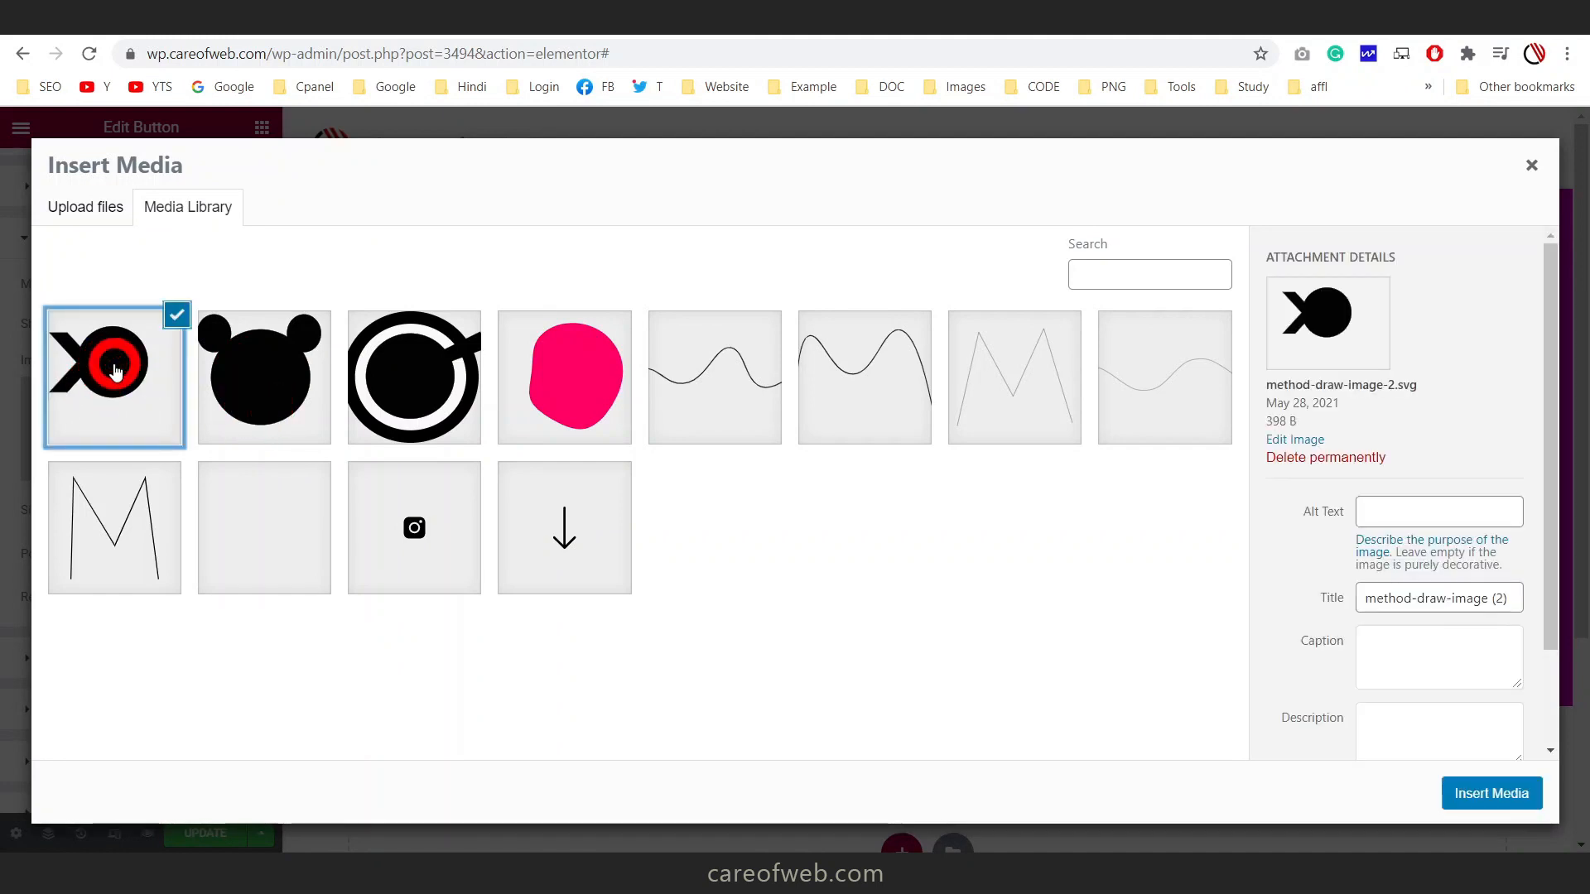
left_click(1486, 796)
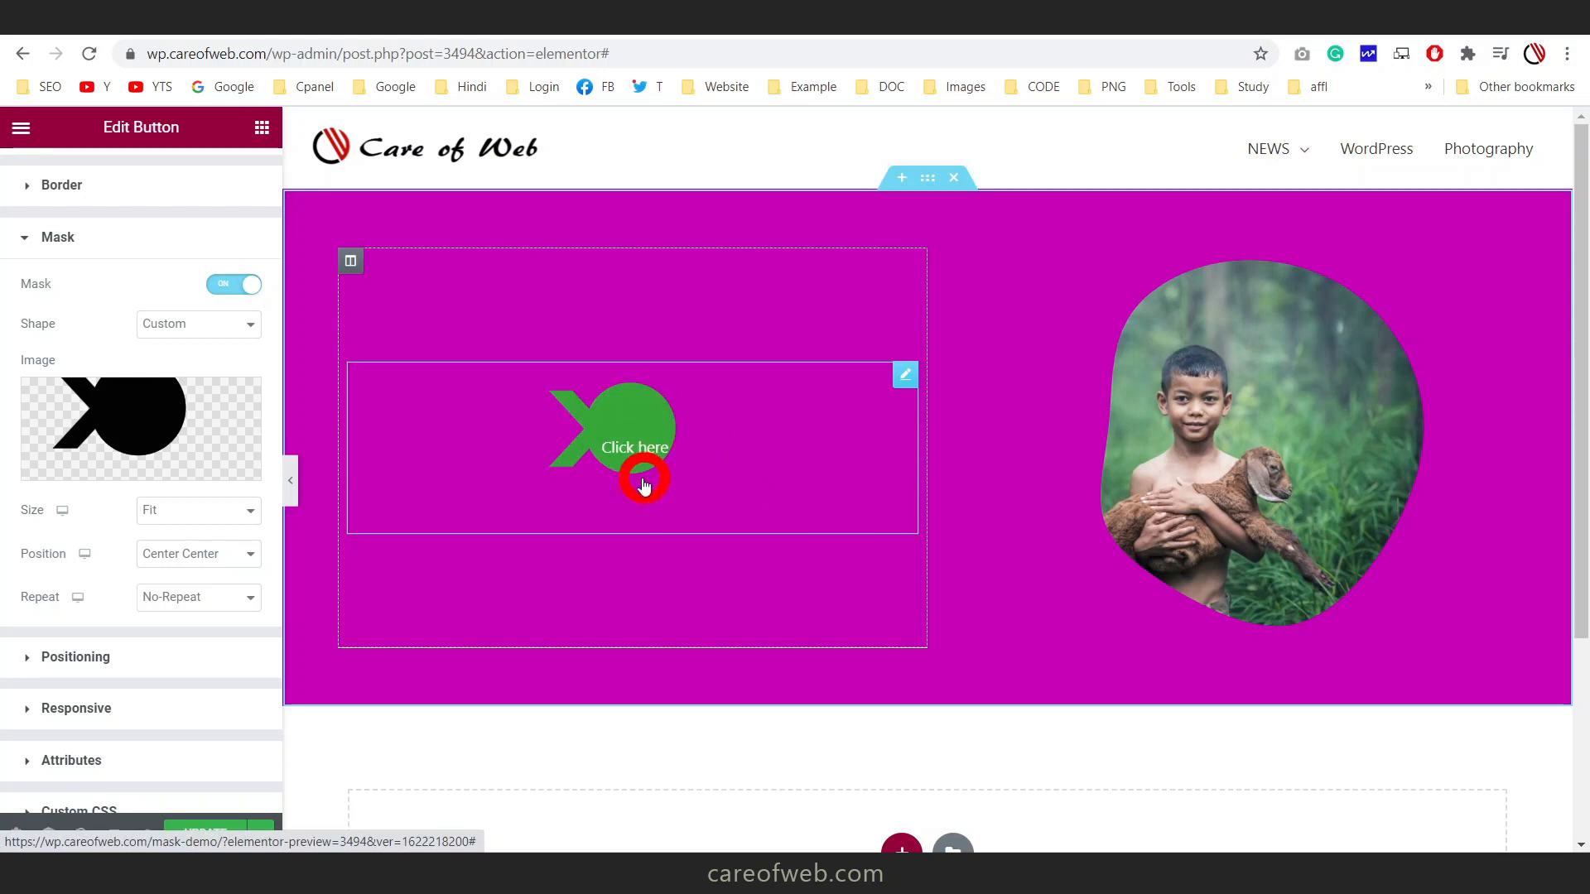
Set the button mask's size to Custom with a 59% scale and its position to Top Center
left_click(210, 554)
left_click(207, 551)
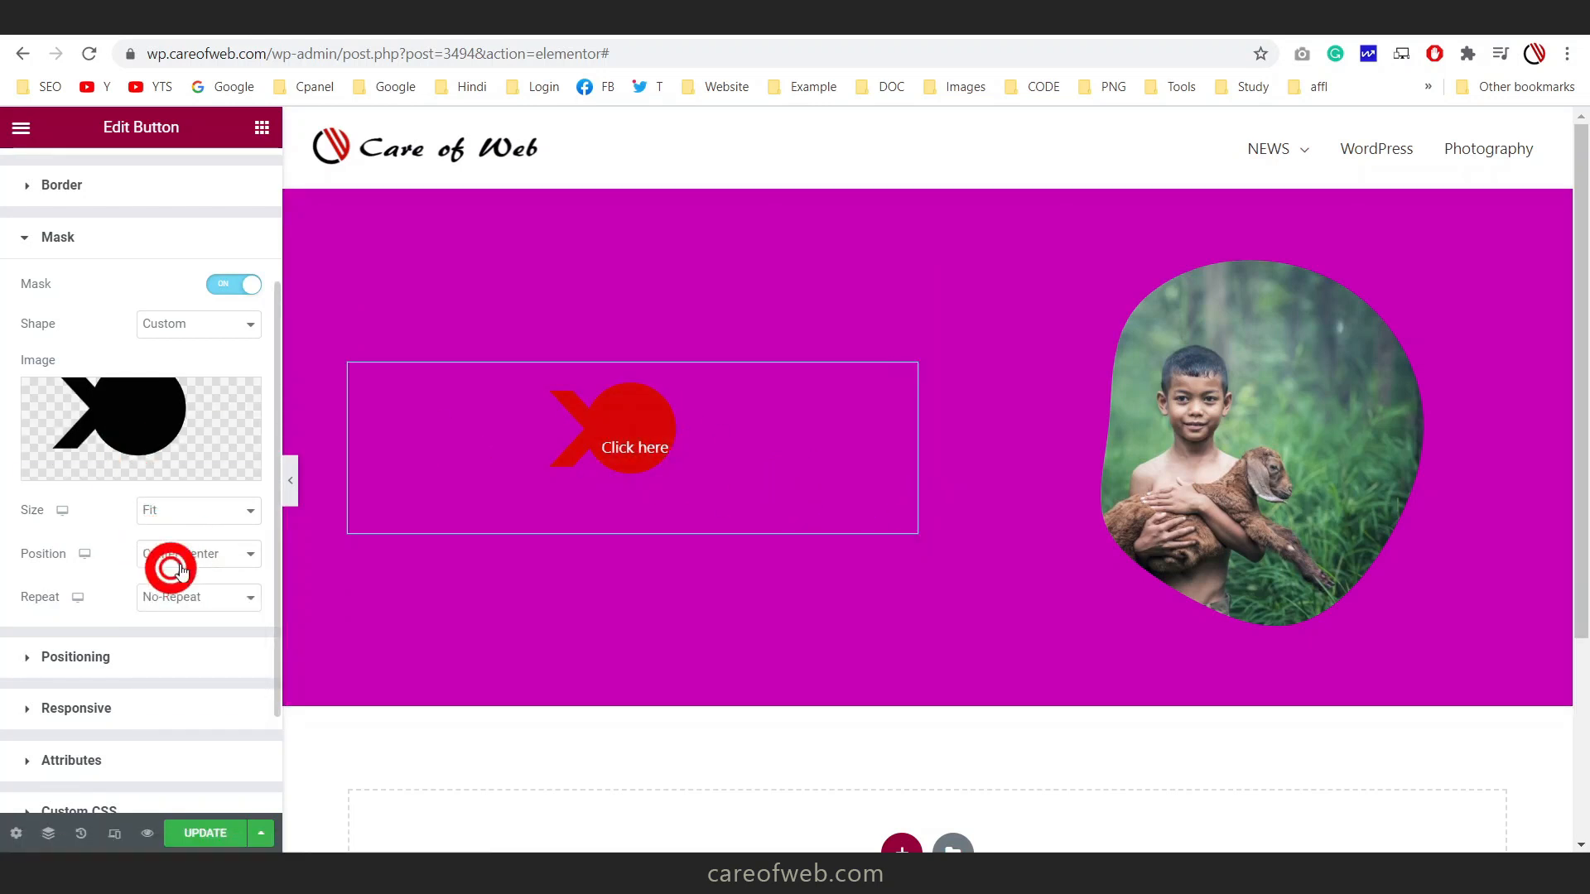
left_click(218, 519)
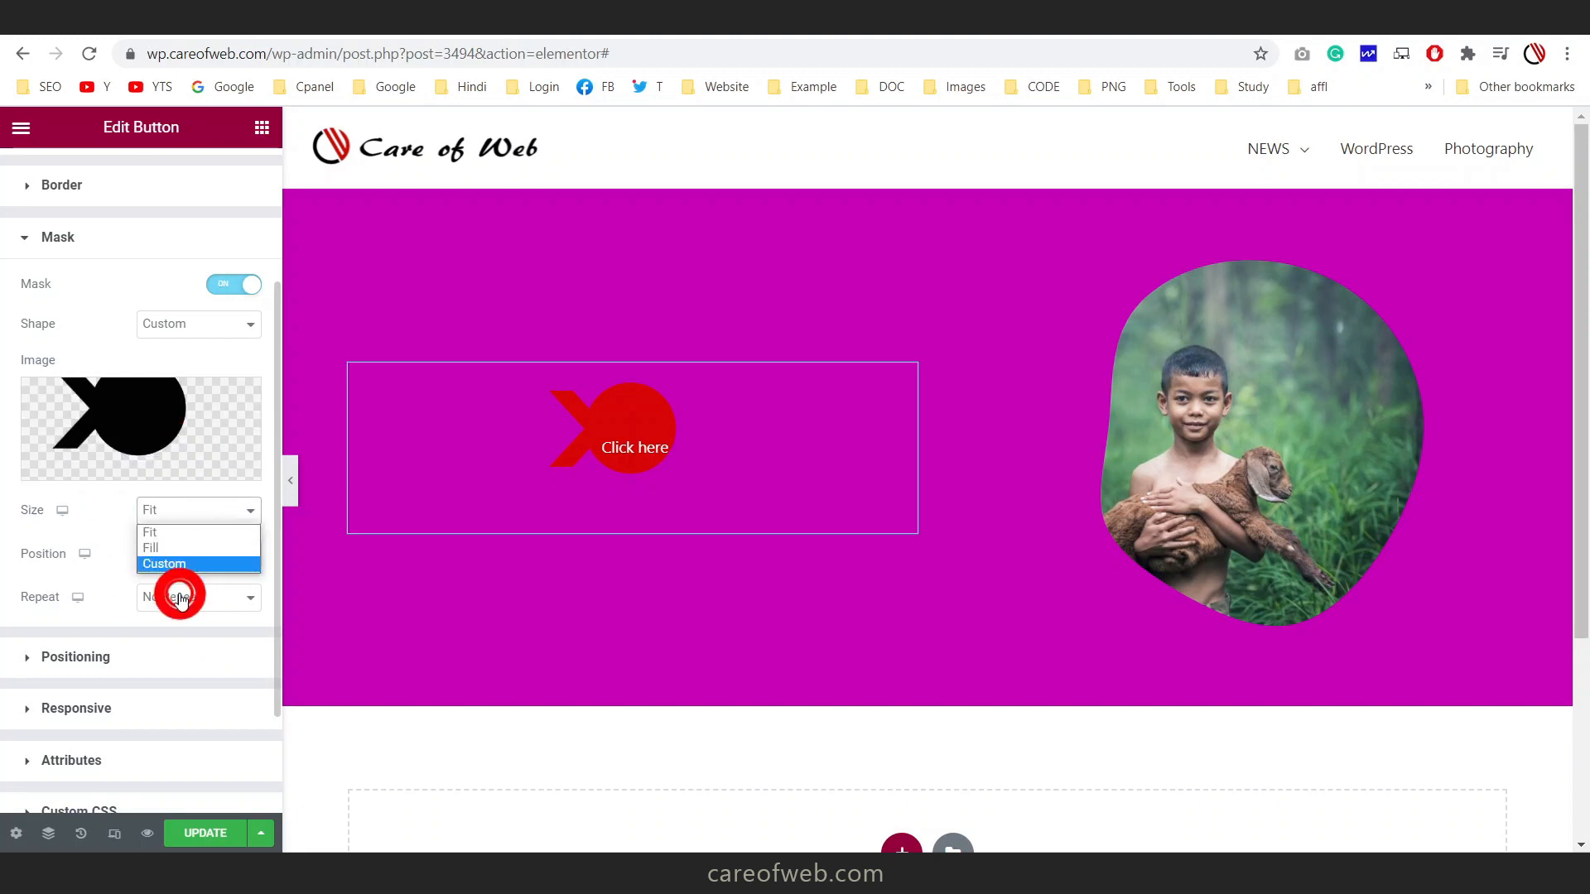
left_click(166, 562)
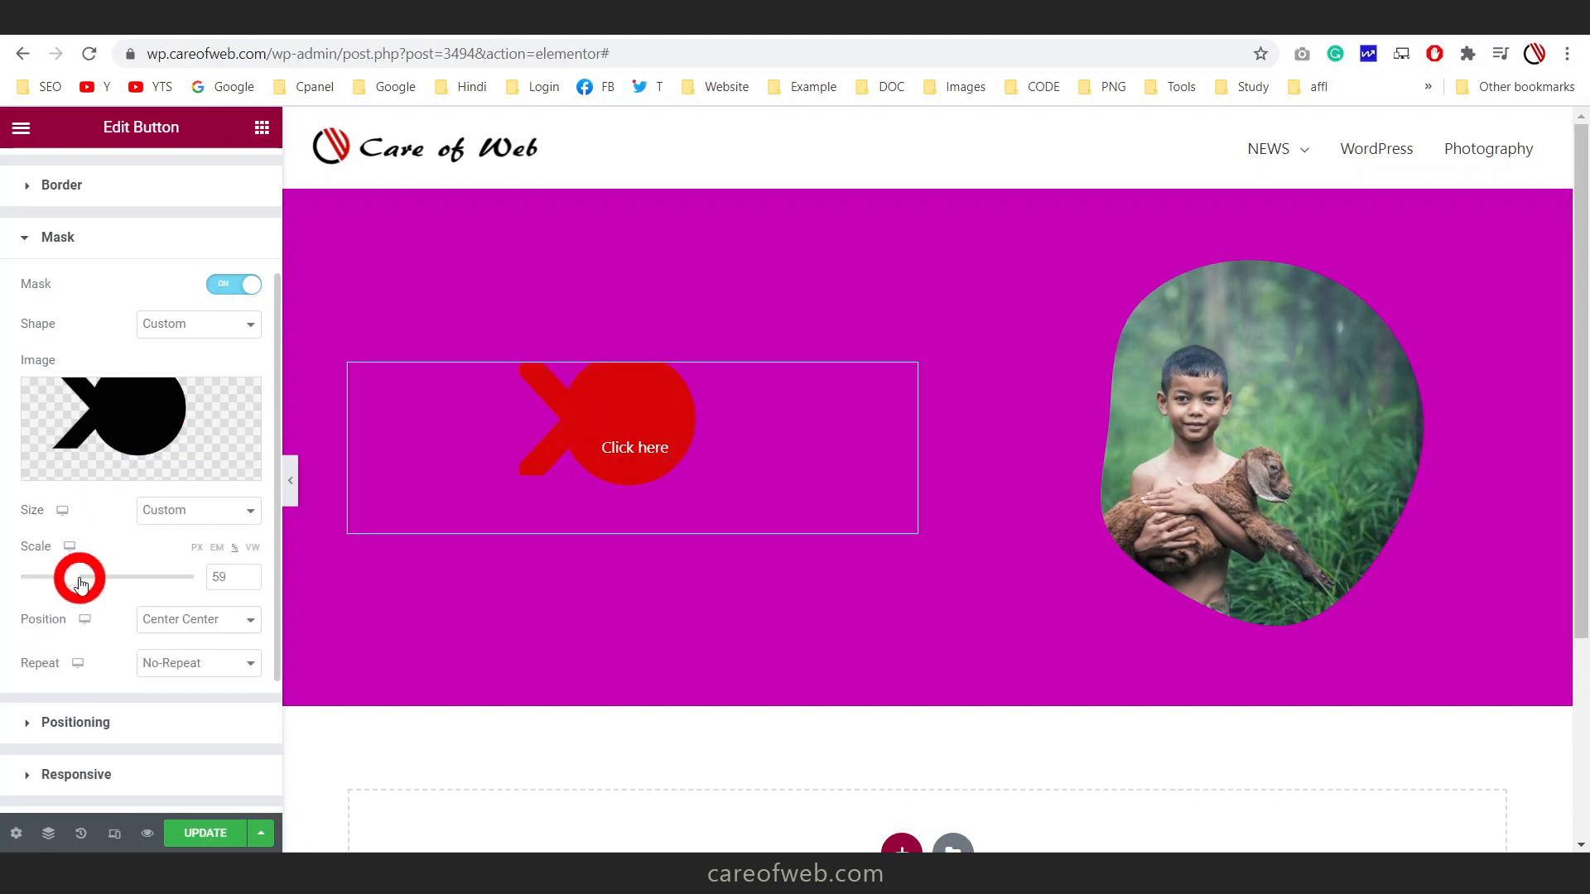
left_click(206, 624)
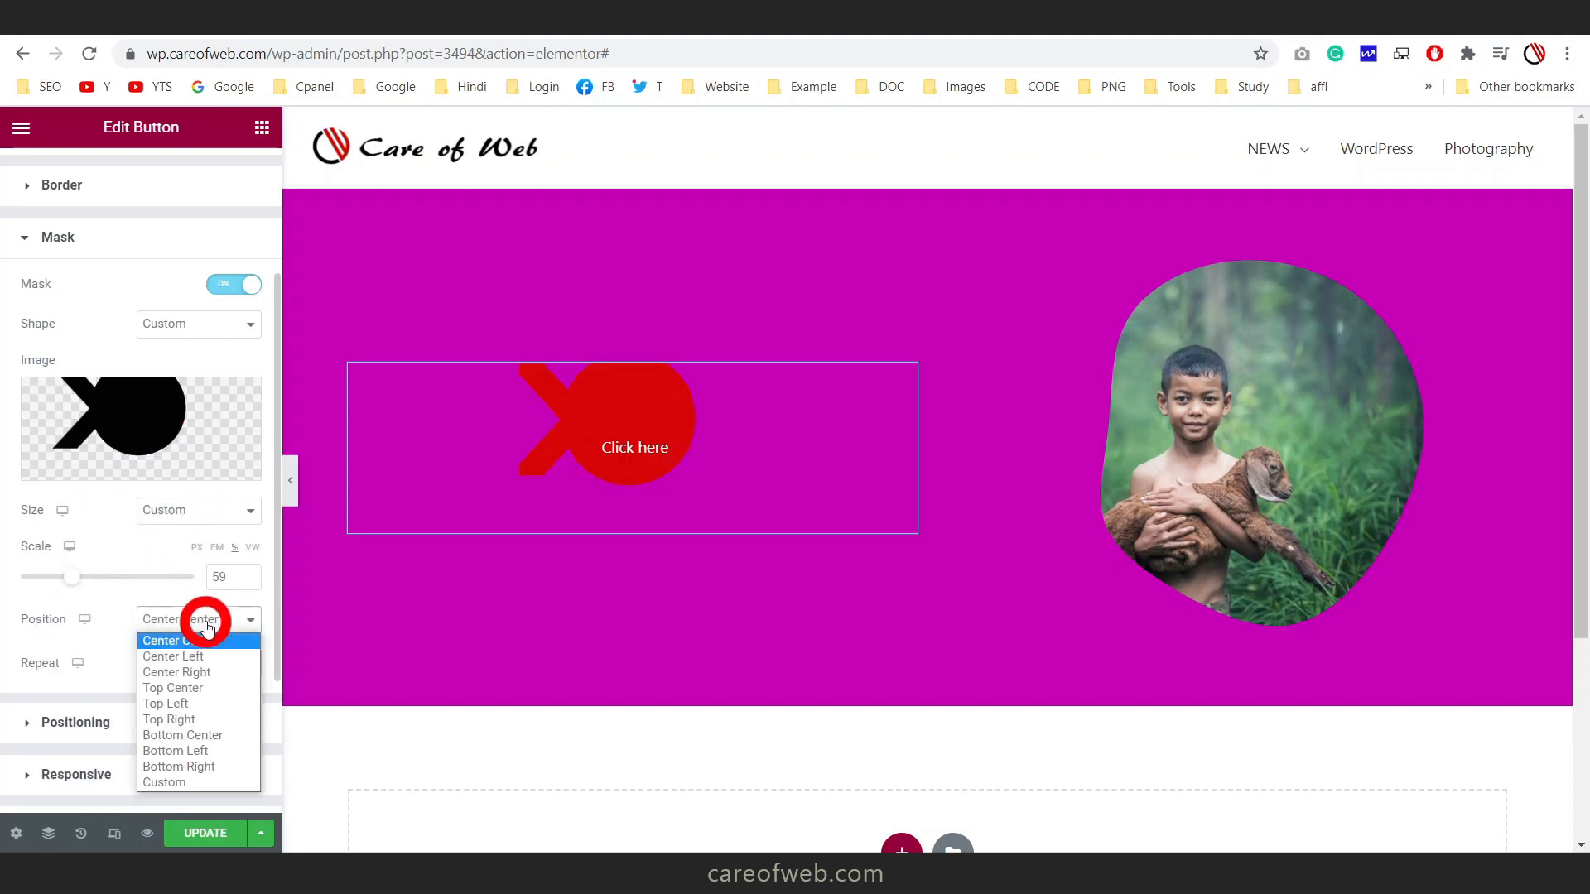
left_click(222, 687)
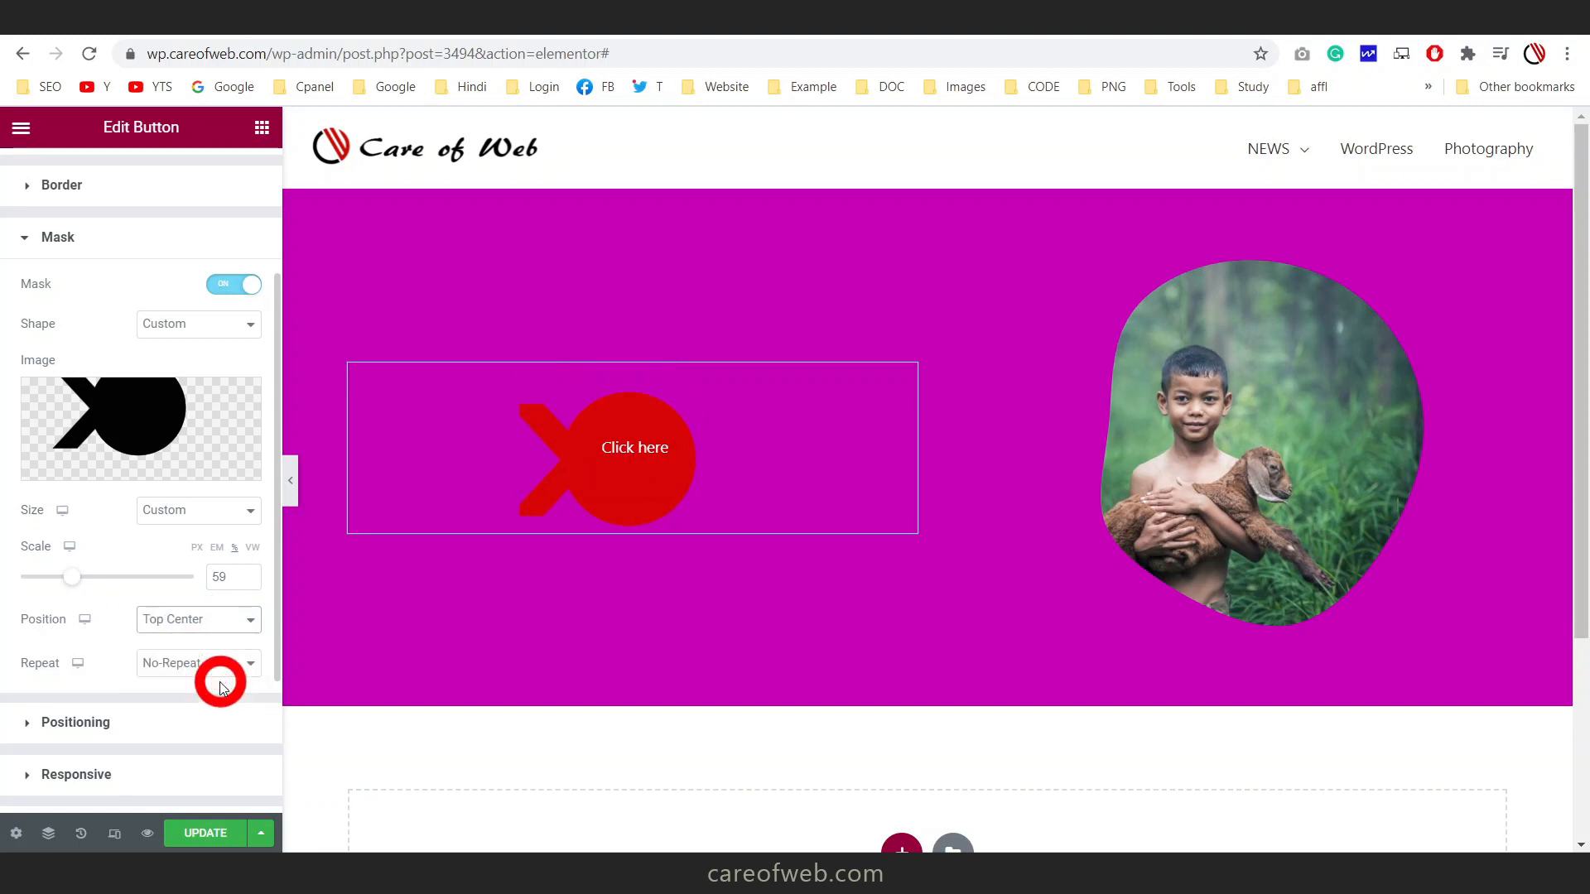
left_click_drag(75, 577, 71, 577)
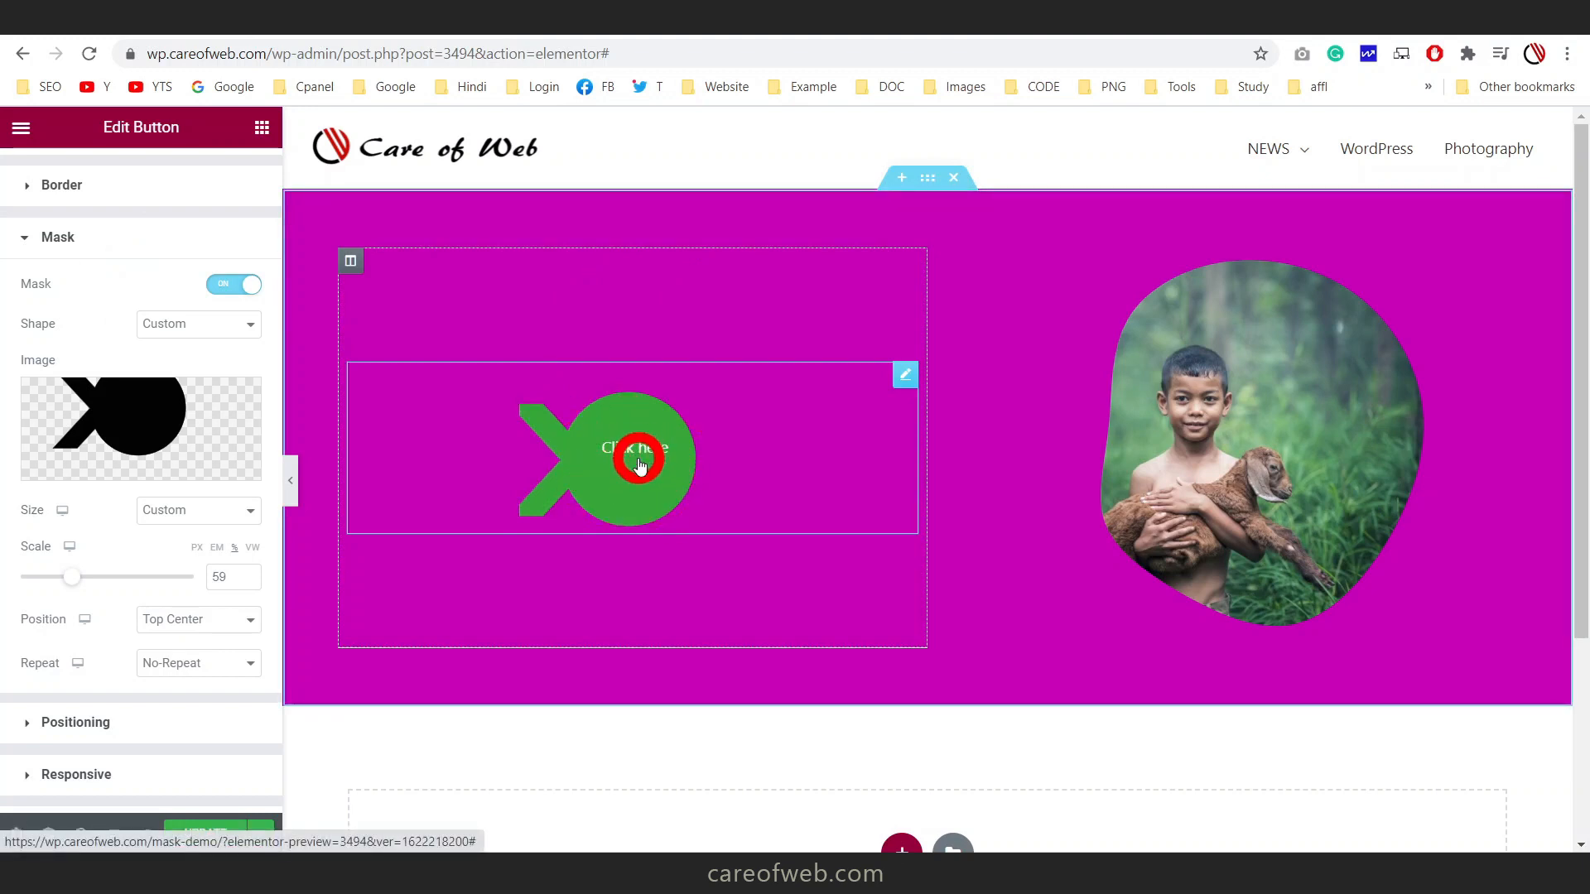
Set the button's top padding to 84 px and its left padding to 61 px
scroll(117, 319, "up", 3)
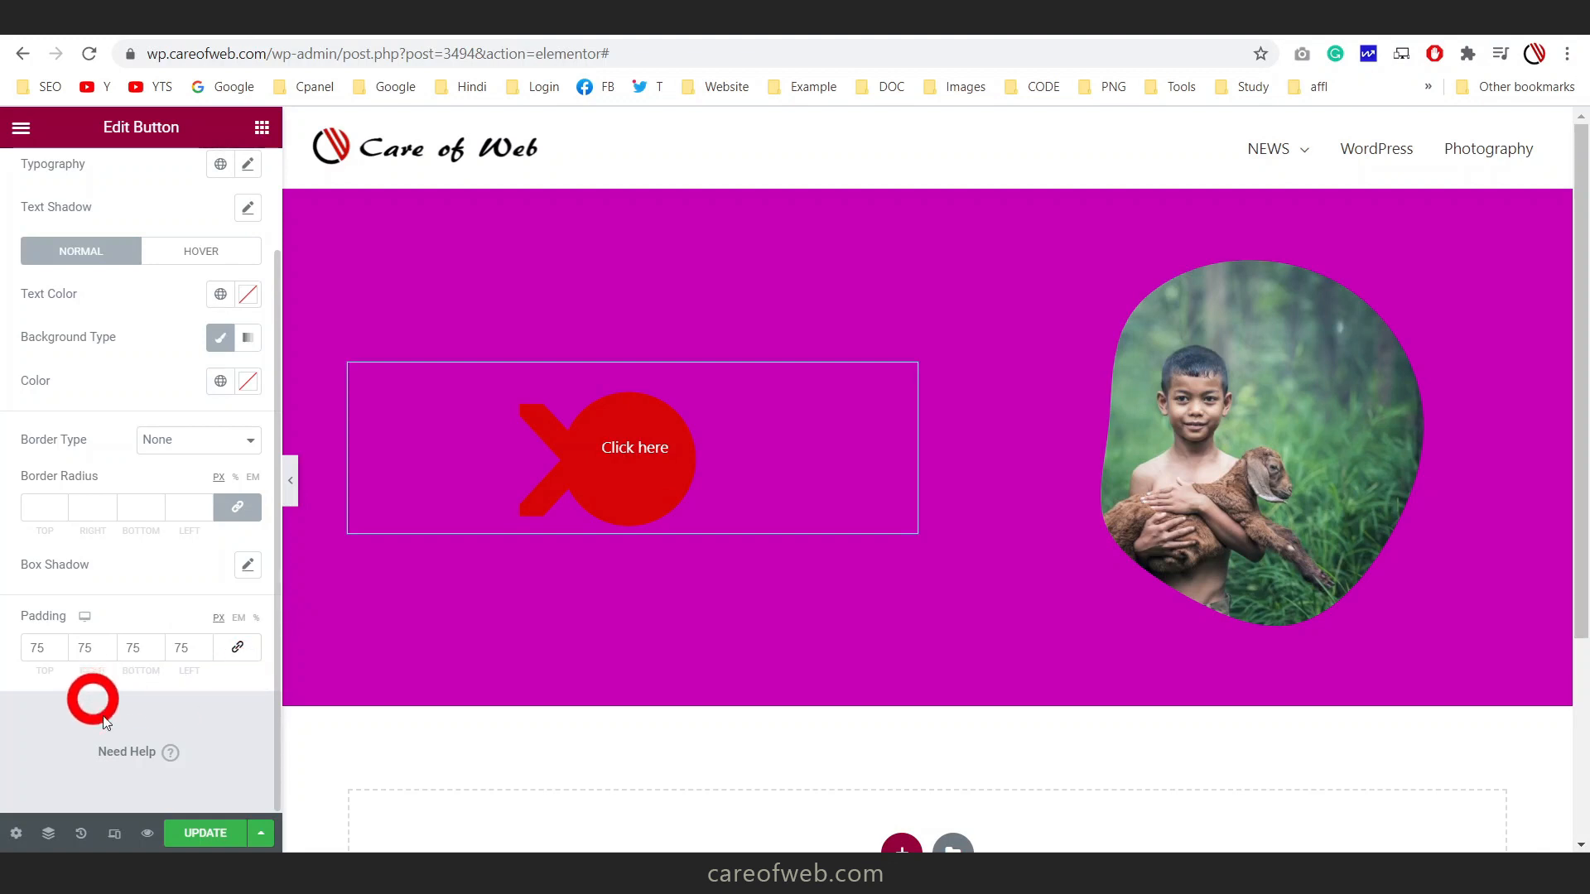
left_click(41, 661)
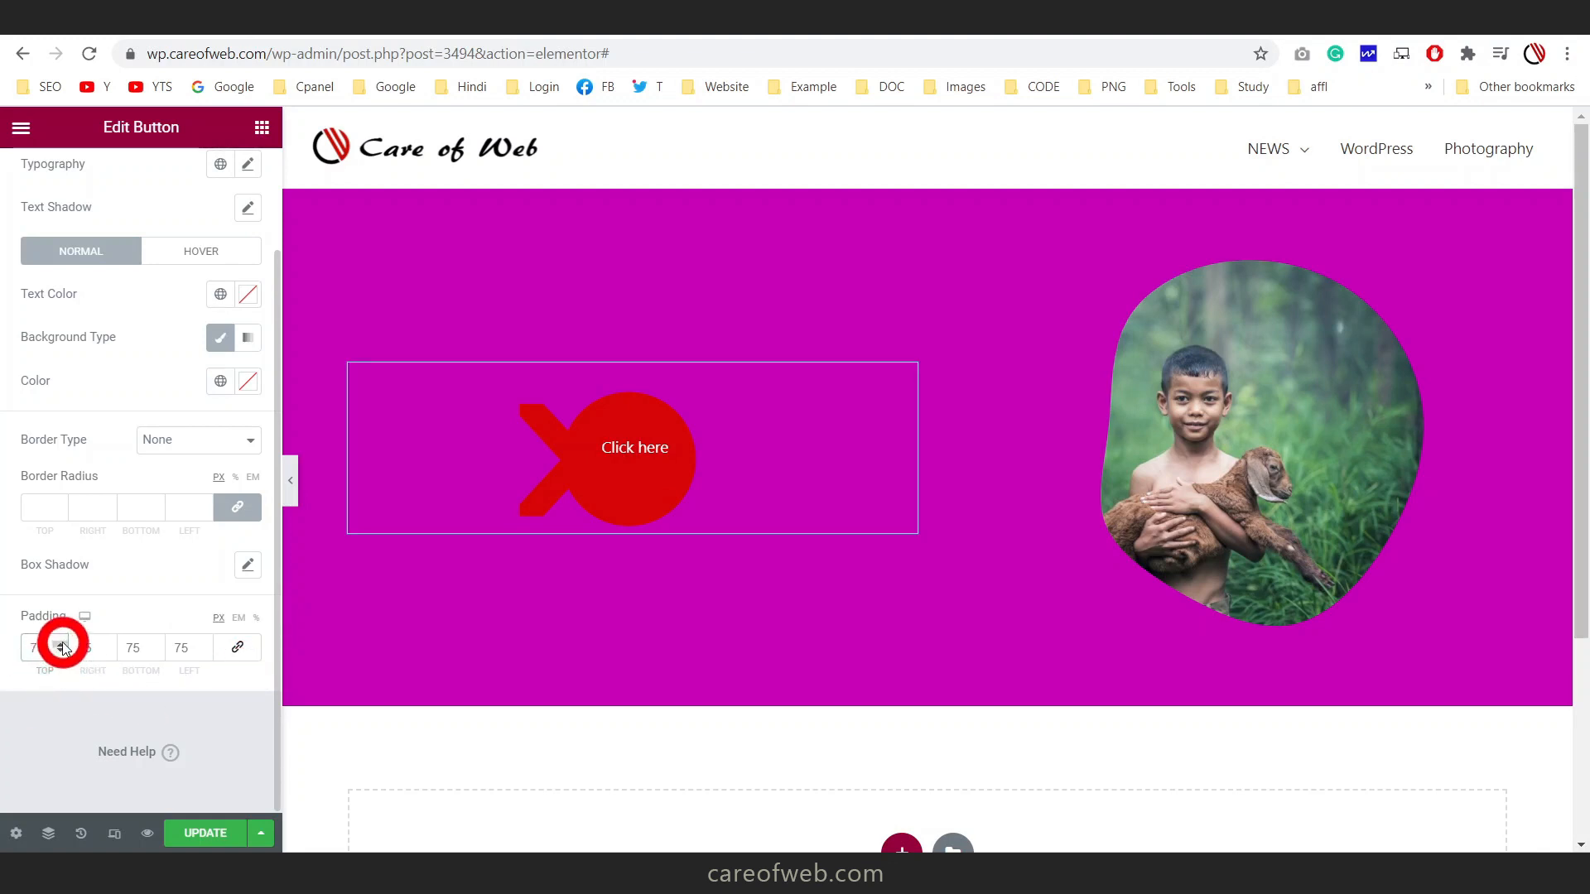
left_click(62, 643)
left_click(62, 643)
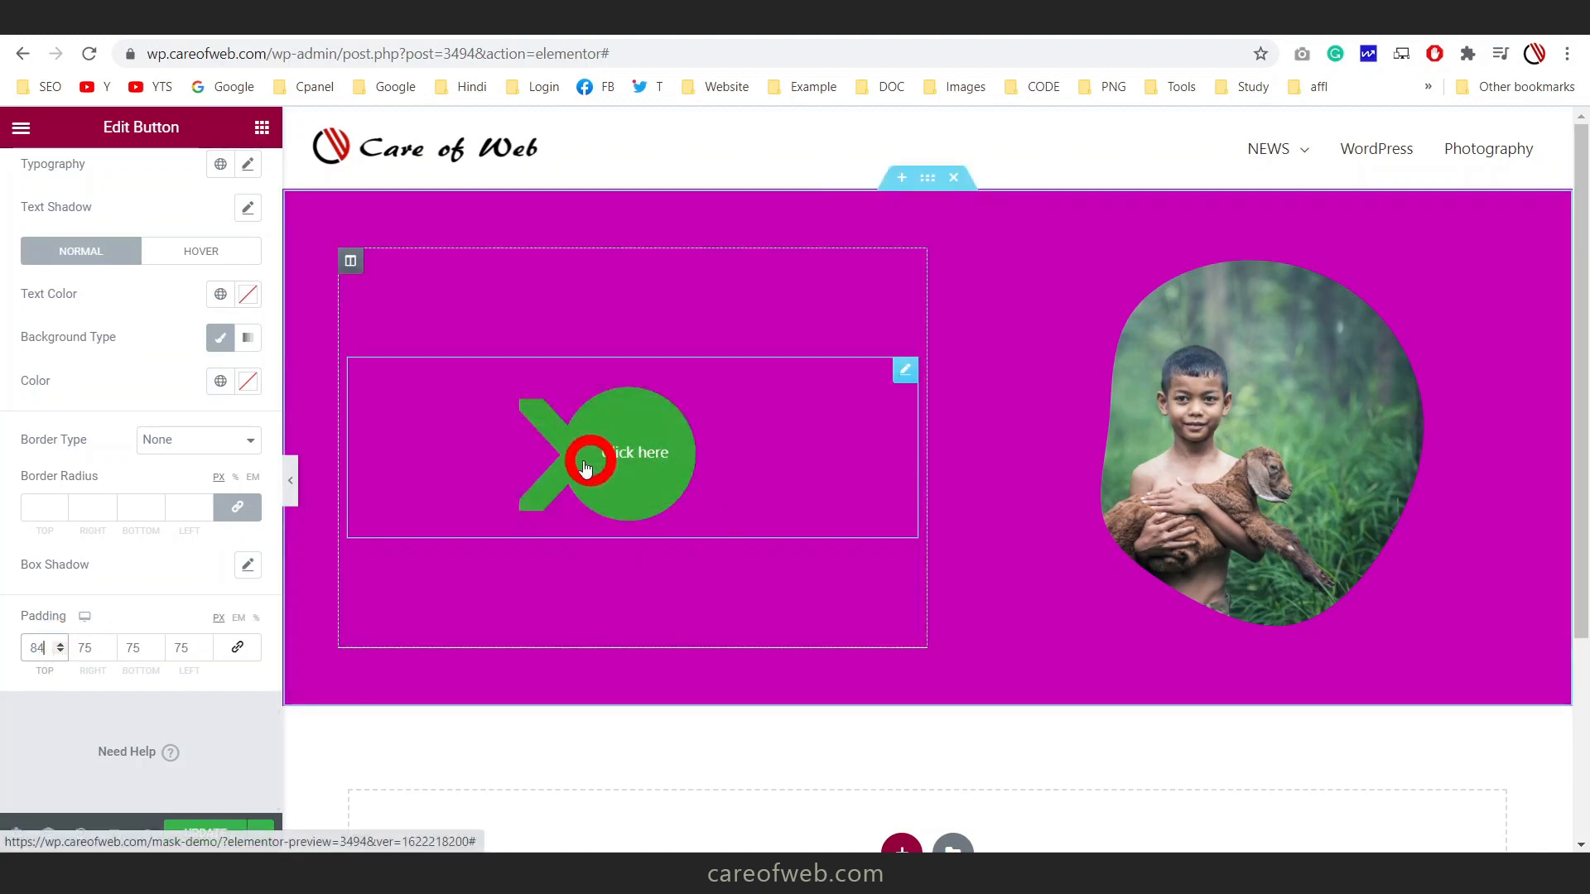
left_click(206, 650)
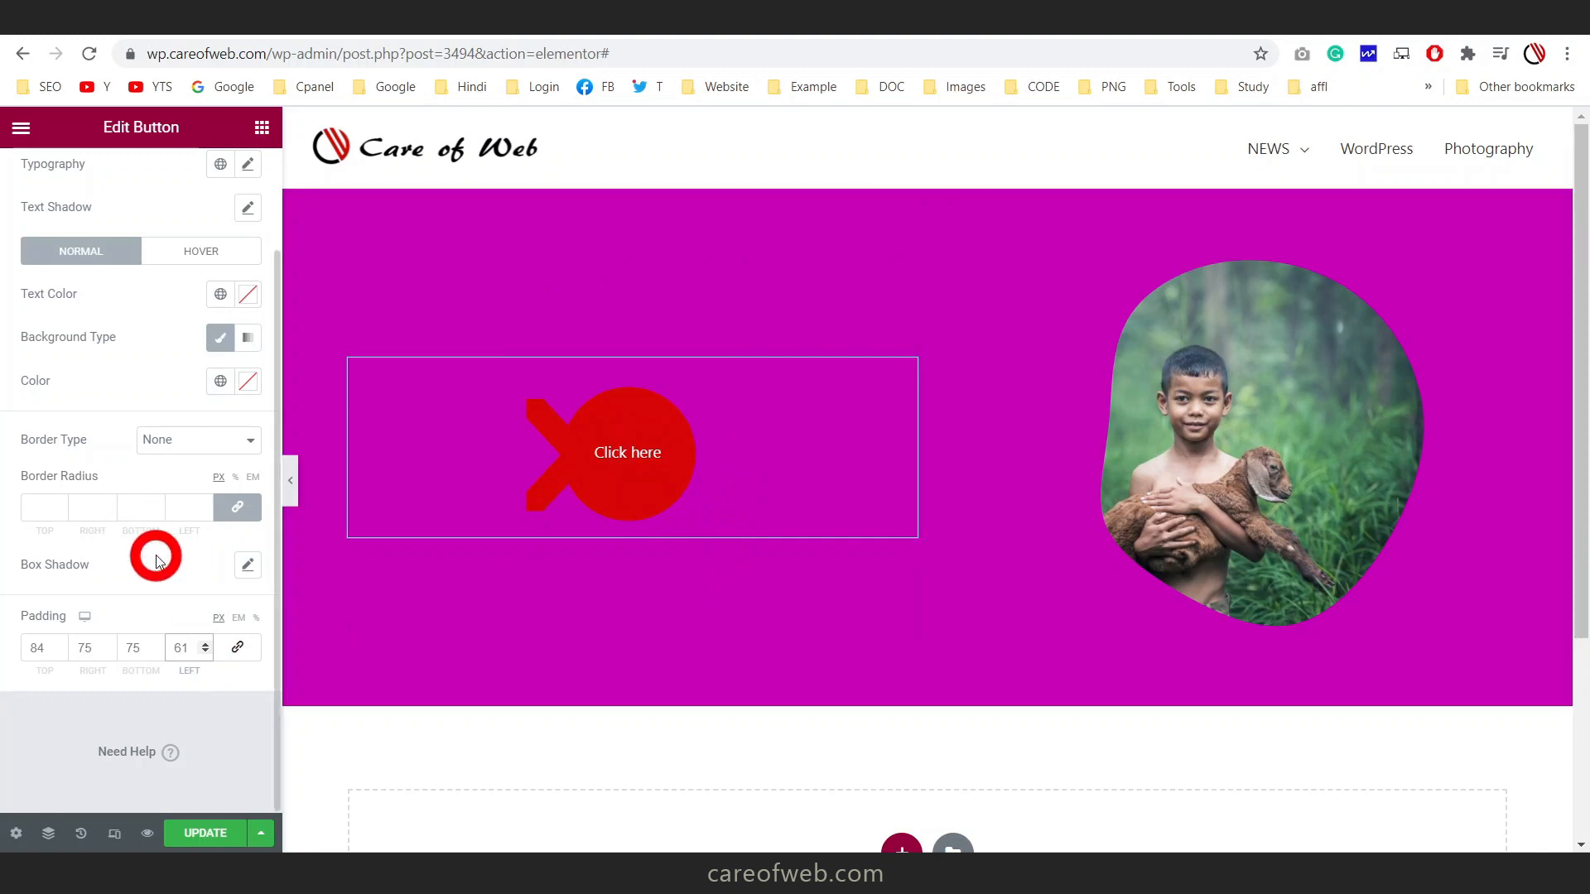
Set the button's normal-state background color to near-black #160303
scroll(103, 402, "up", 2)
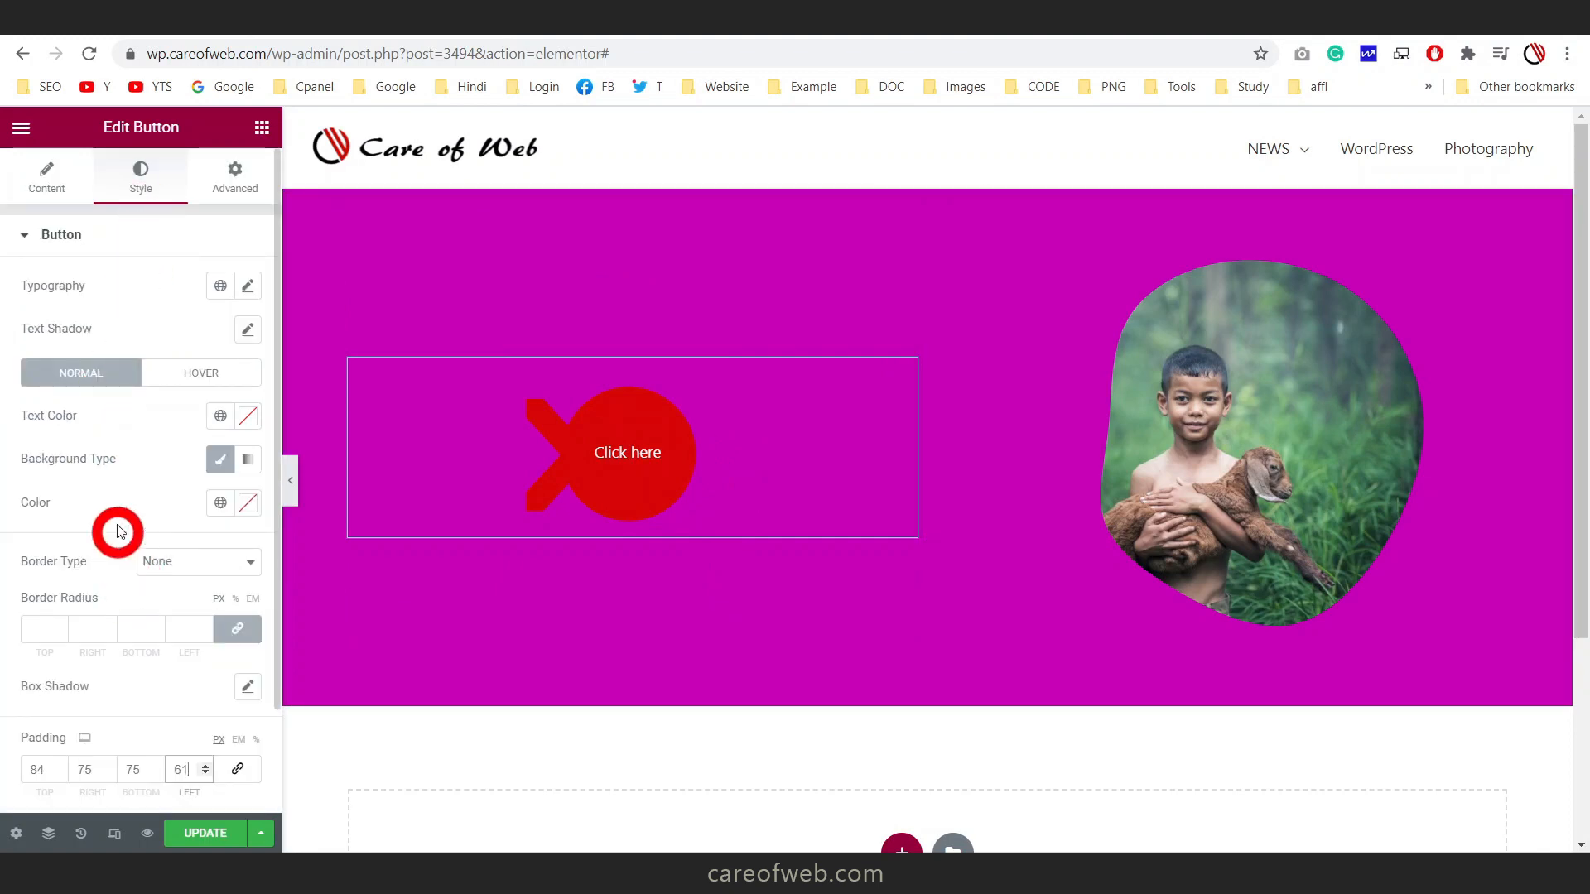
scroll(117, 525, "down", 2)
left_click(247, 382)
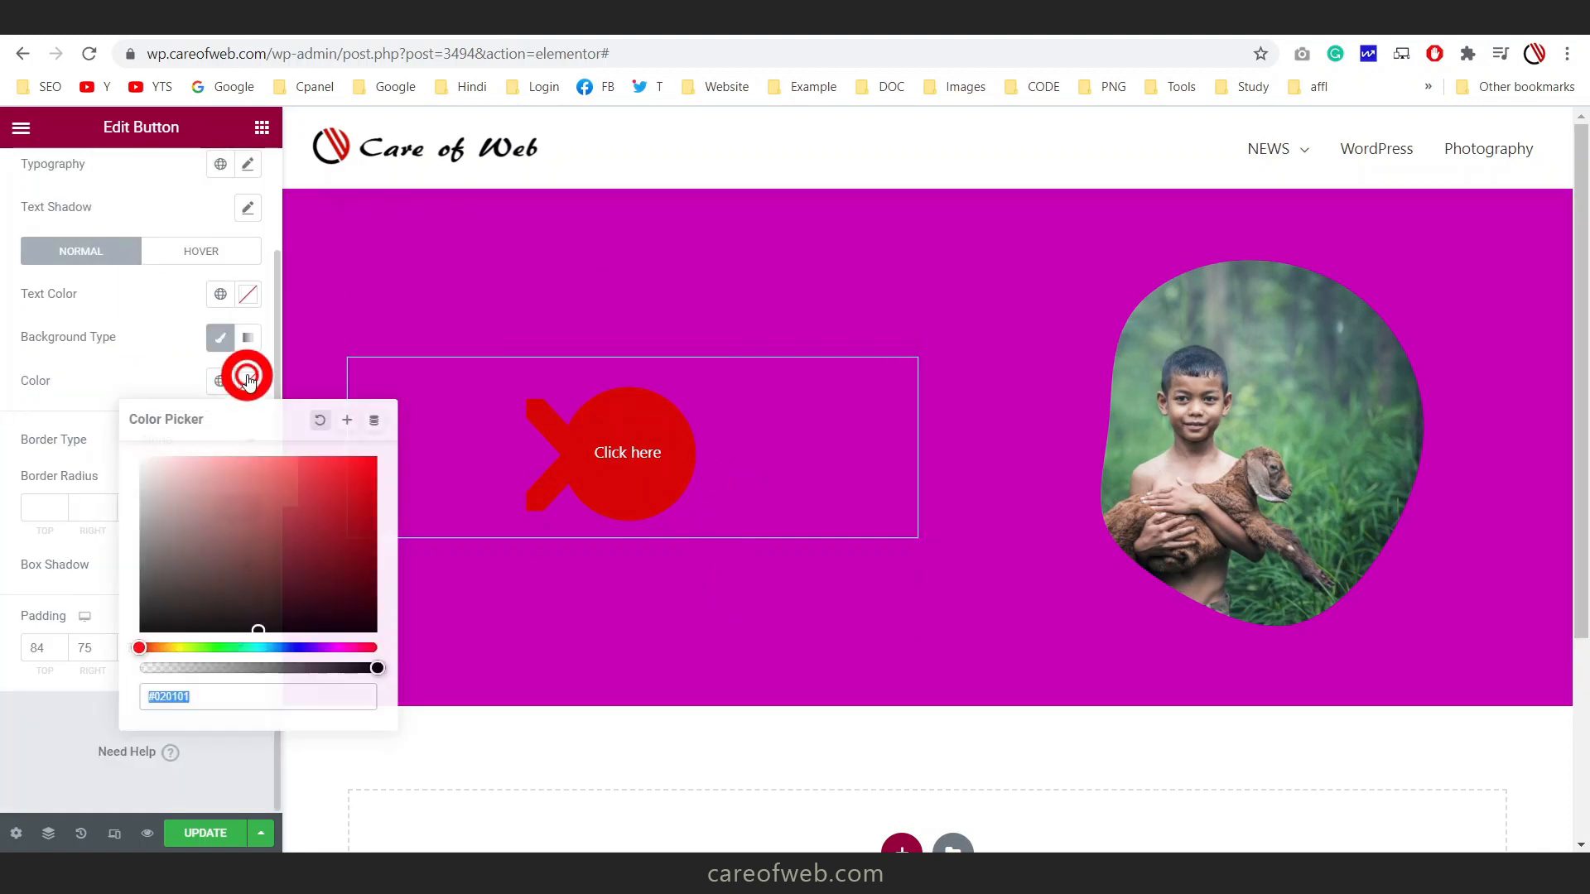
left_click_drag(291, 638, 348, 619)
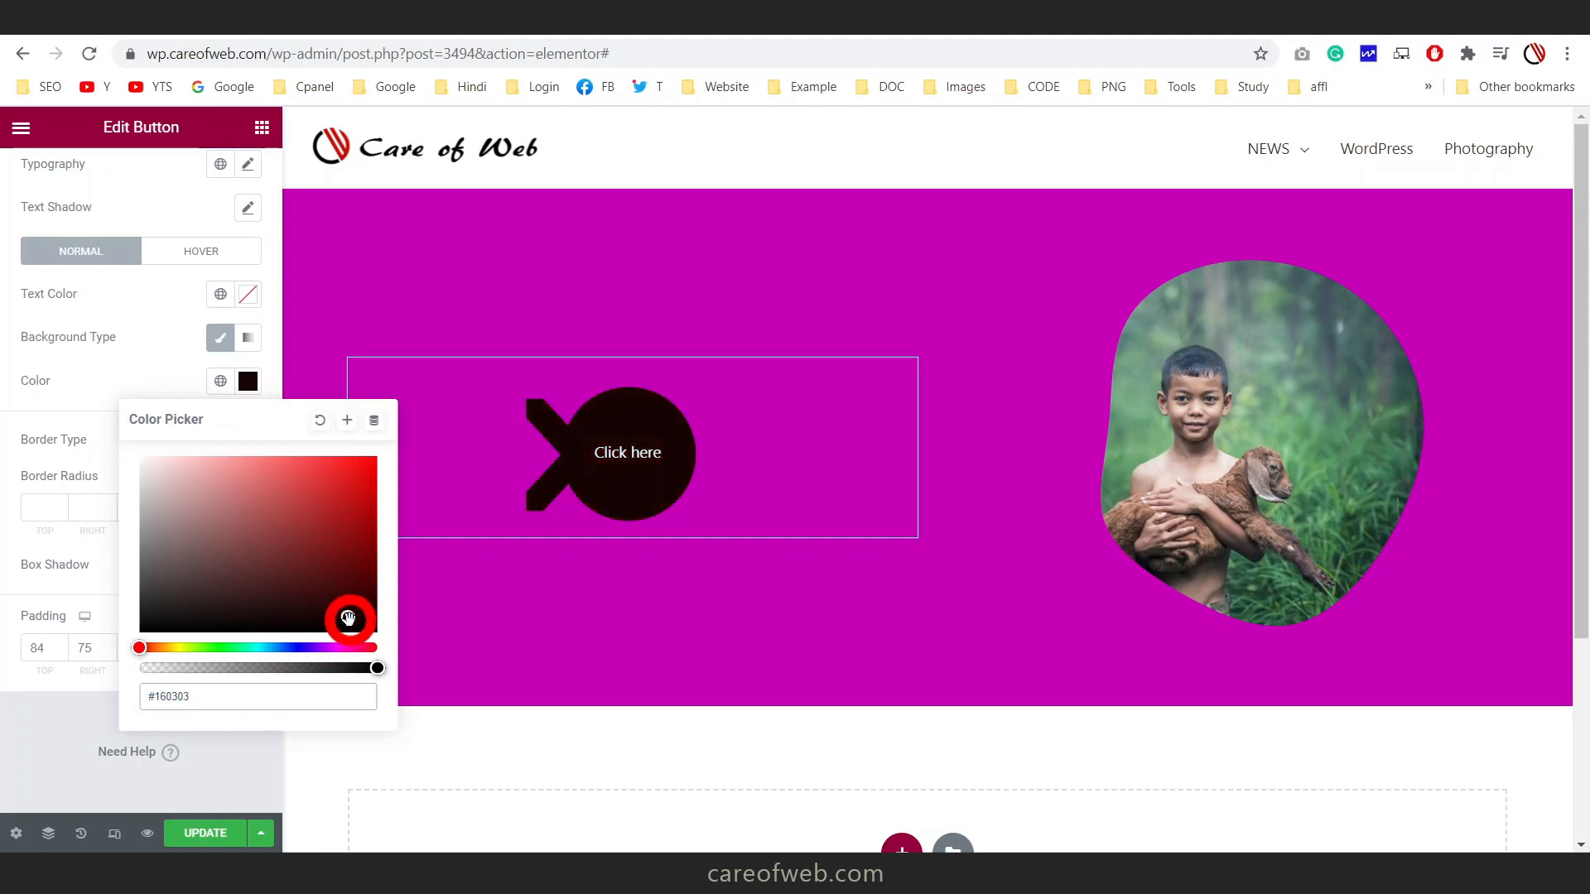
left_click(131, 376)
Set the button's hover-state background color to a bright blue
left_click(197, 247)
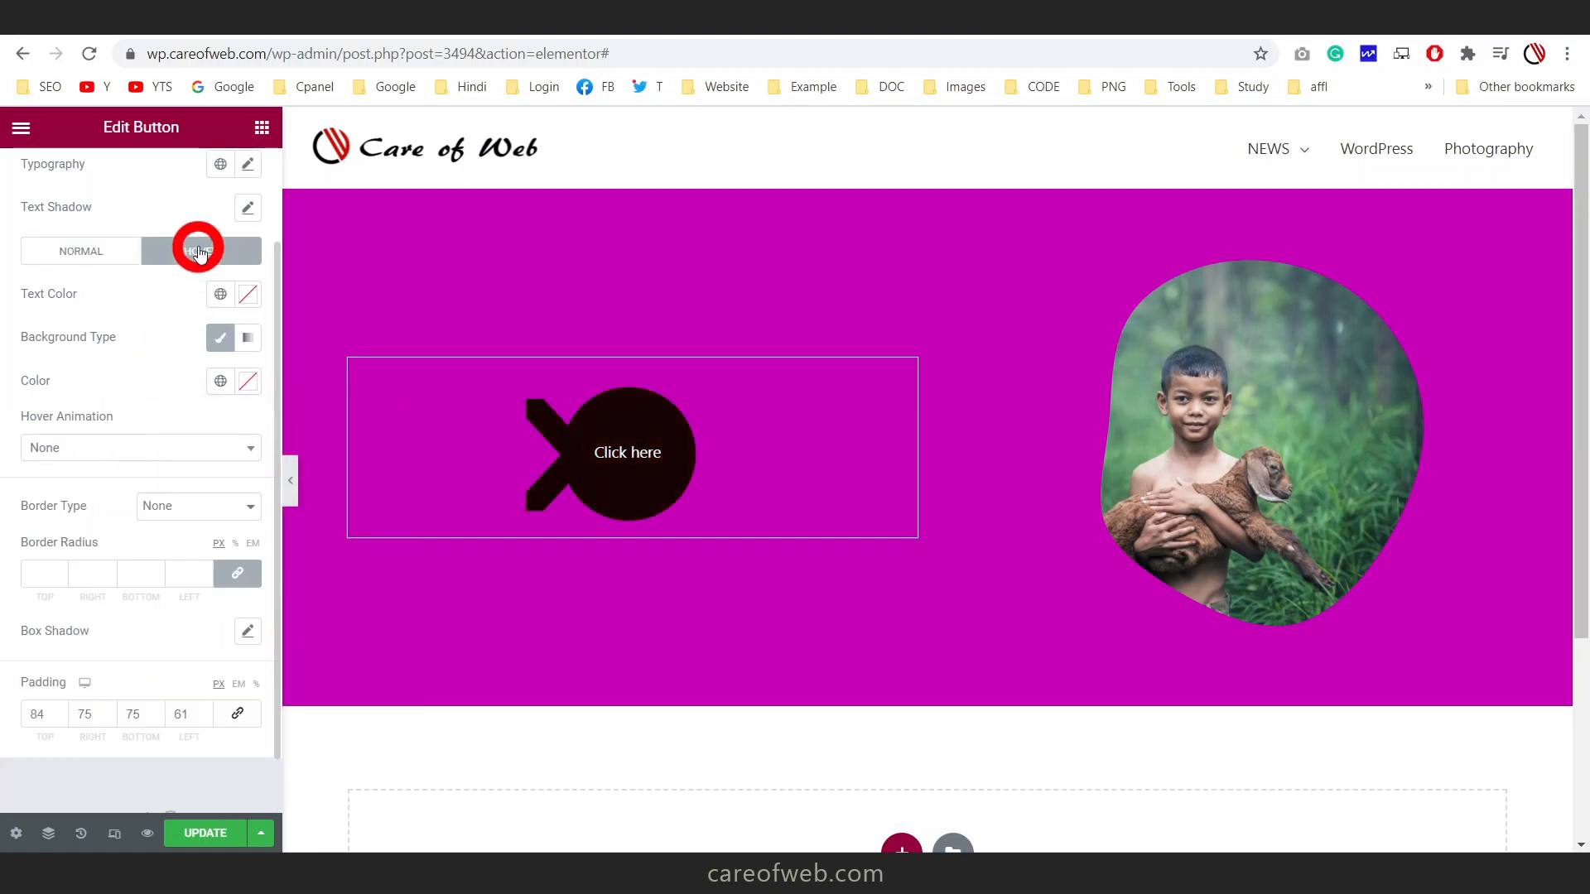
left_click(247, 383)
left_click(288, 645)
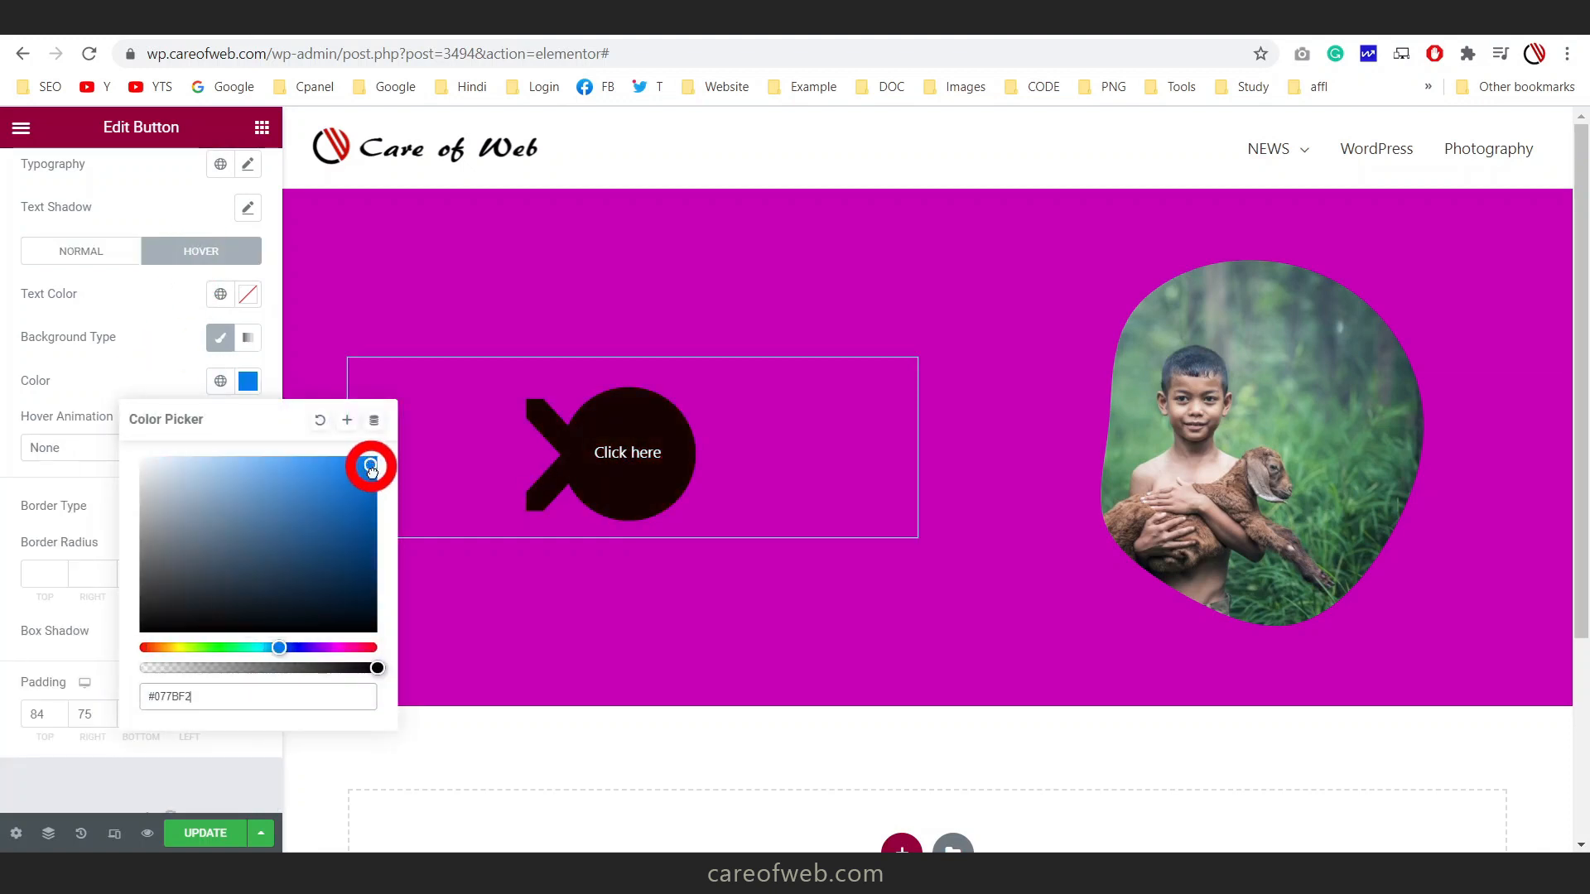
left_click_drag(371, 467, 373, 485)
left_click(150, 358)
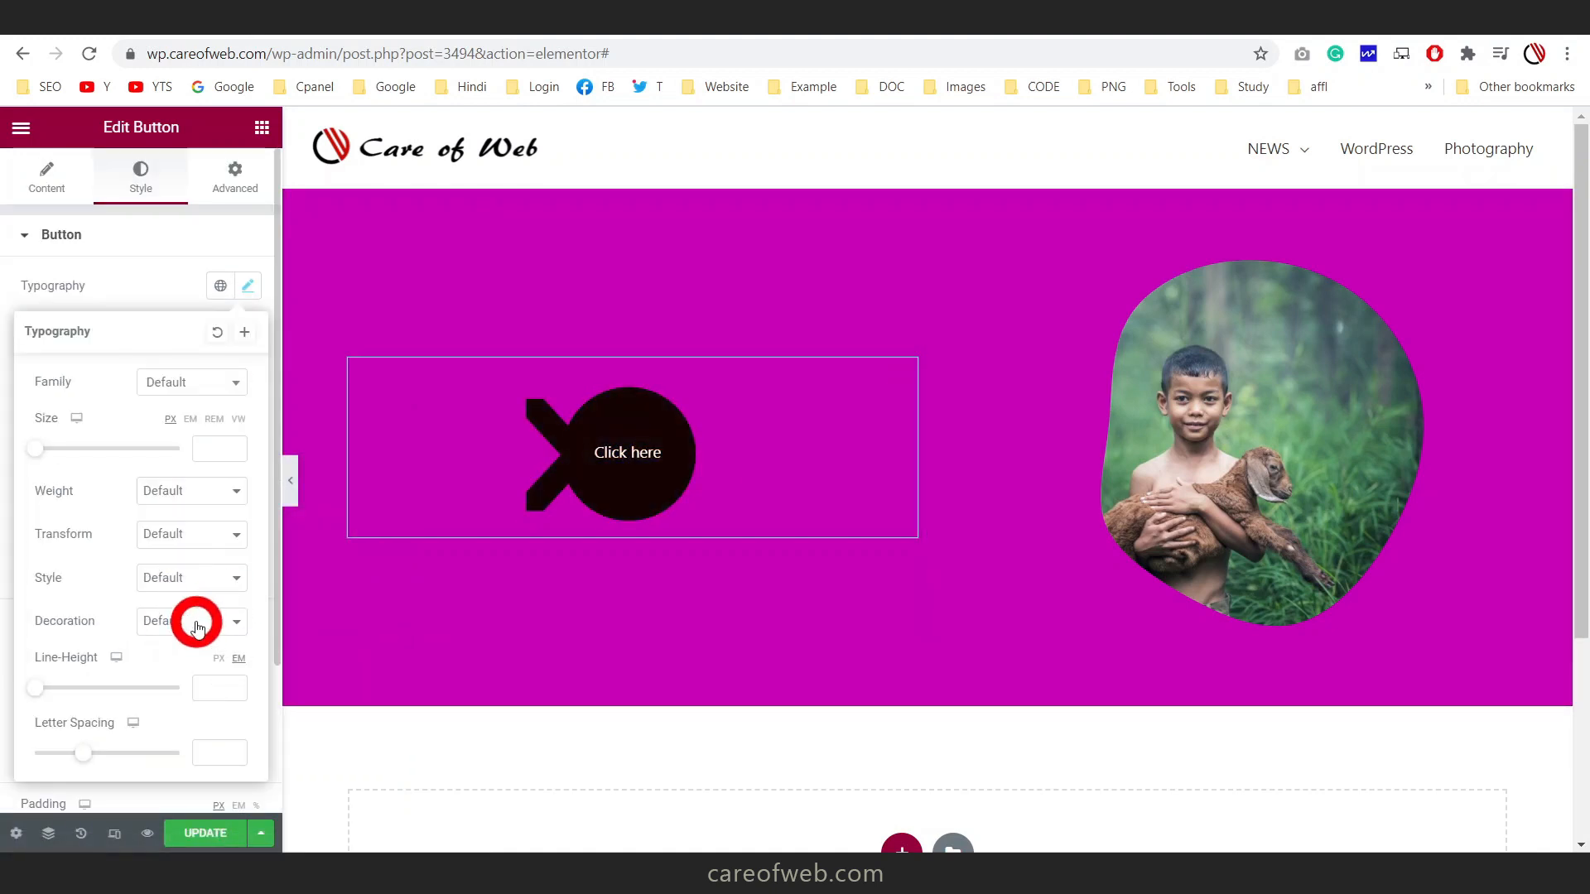
Make the button's text Bold at 21 px and preview the page with the editing controls hidden
left_click(206, 490)
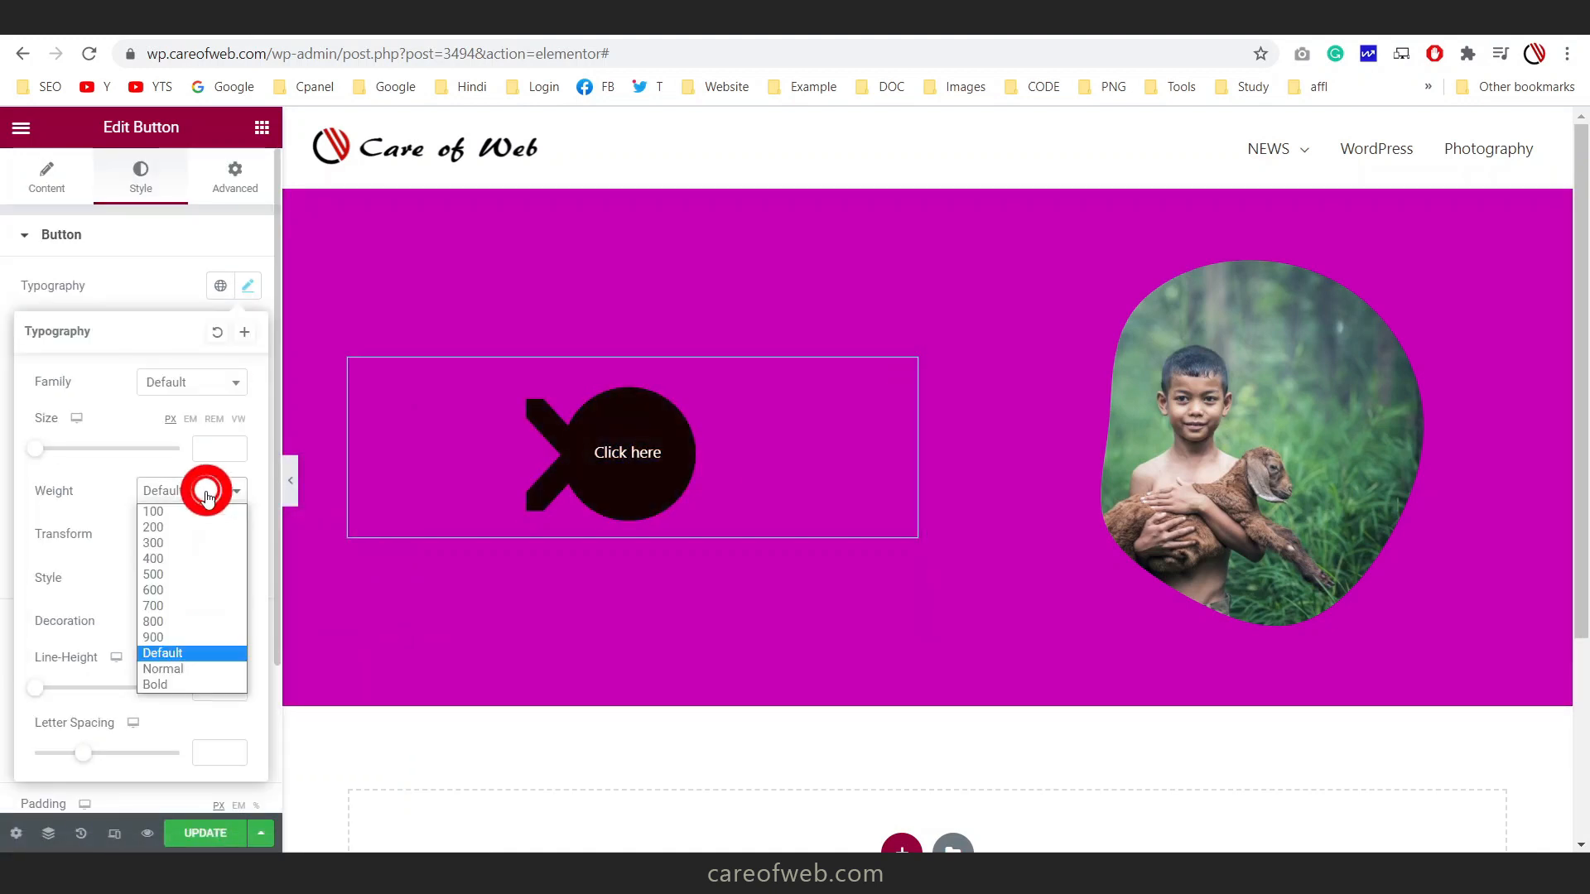
left_click(174, 685)
left_click_drag(35, 448, 52, 453)
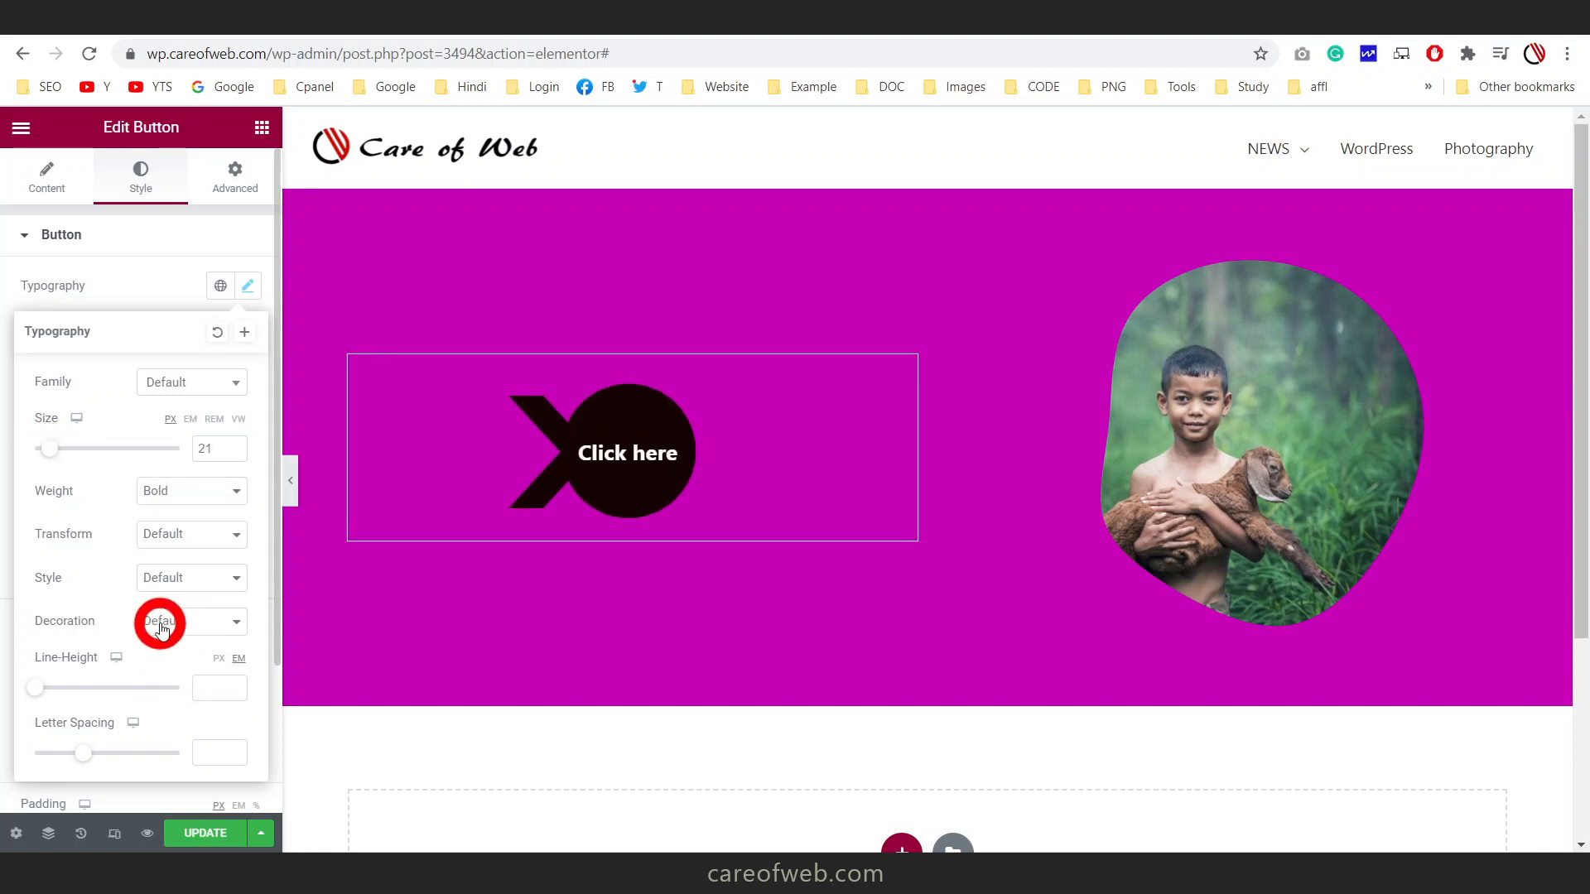
left_click(291, 474)
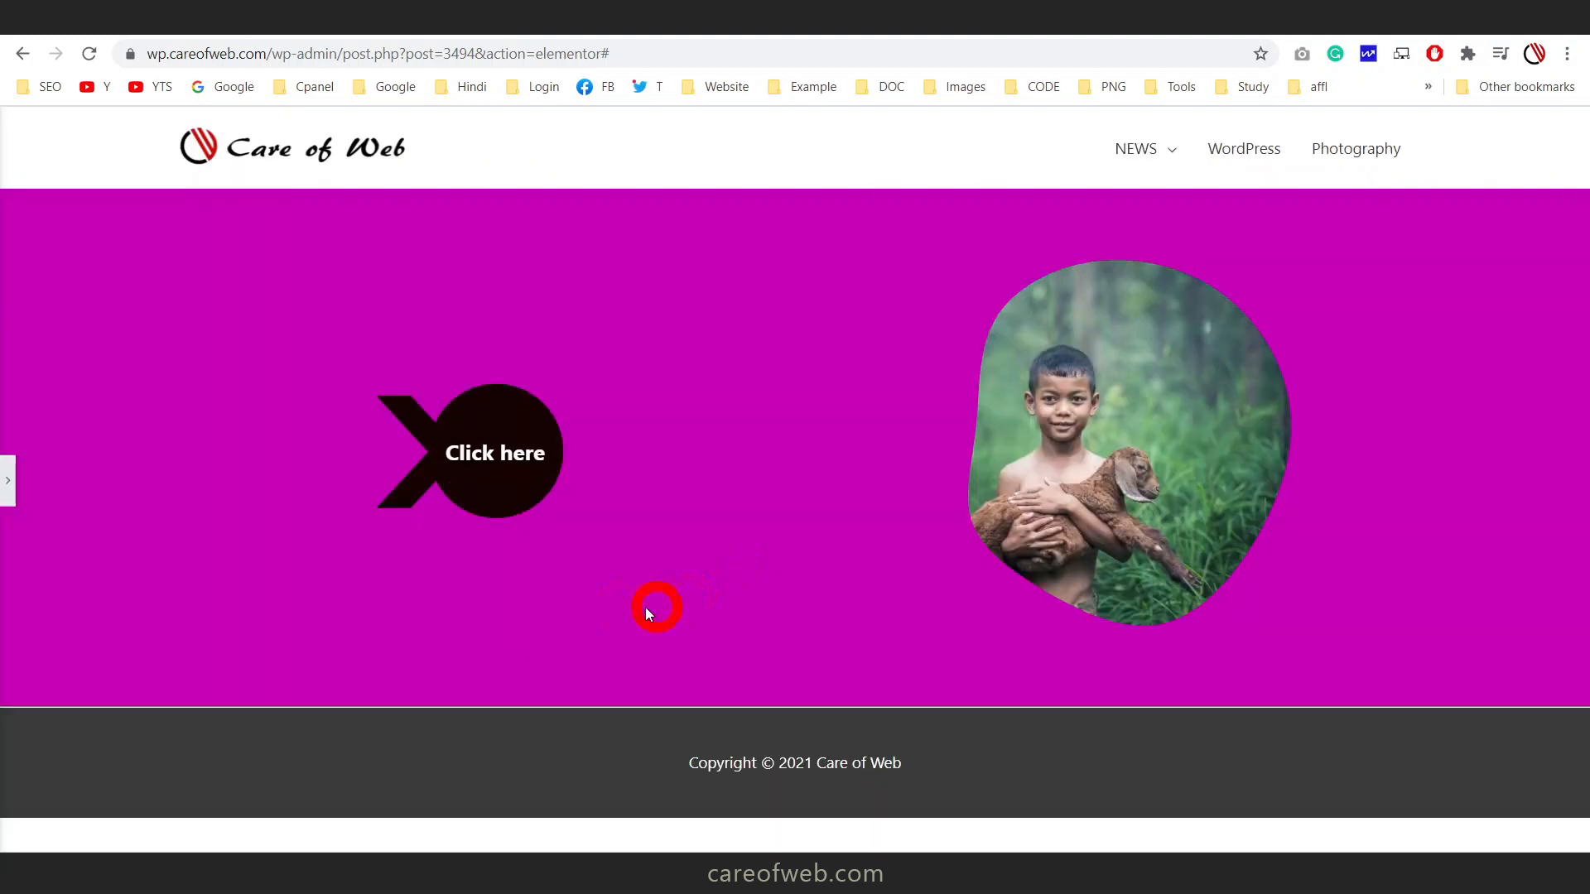